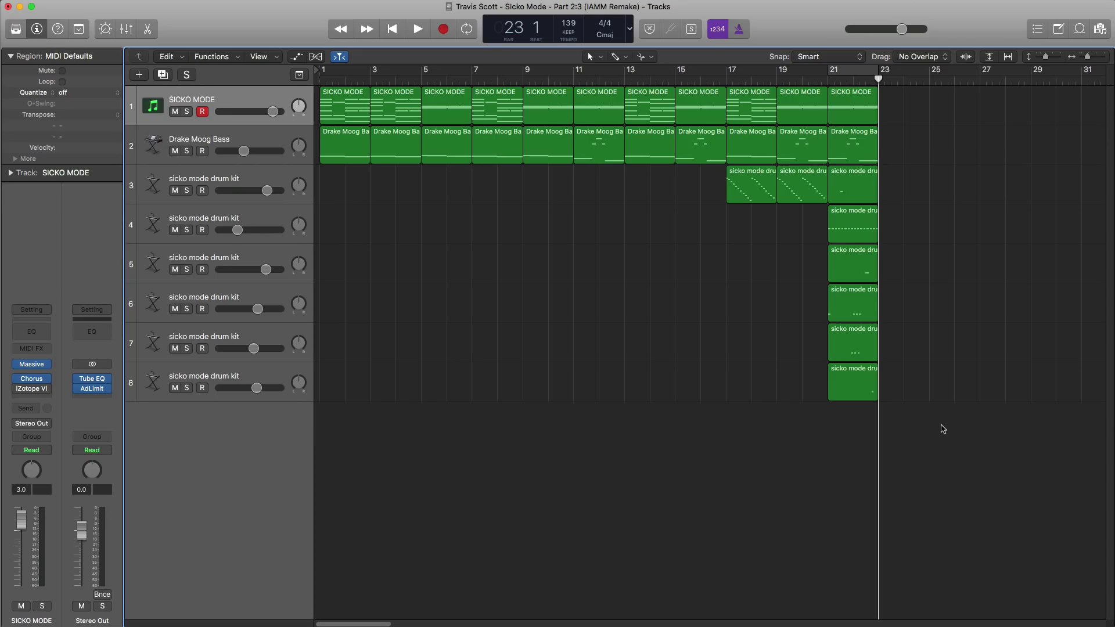
- Add a tempo event at bar 23 and set it to 155 BPM
click(1036, 30)
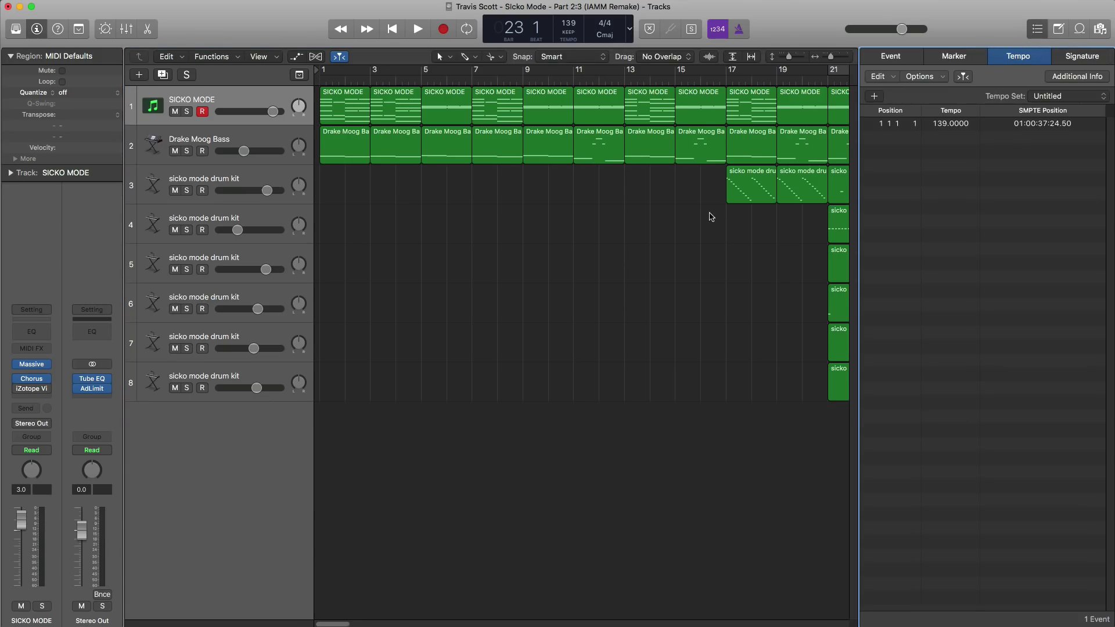
scroll(712, 216, right, 2)
scroll(711, 216, right, 8)
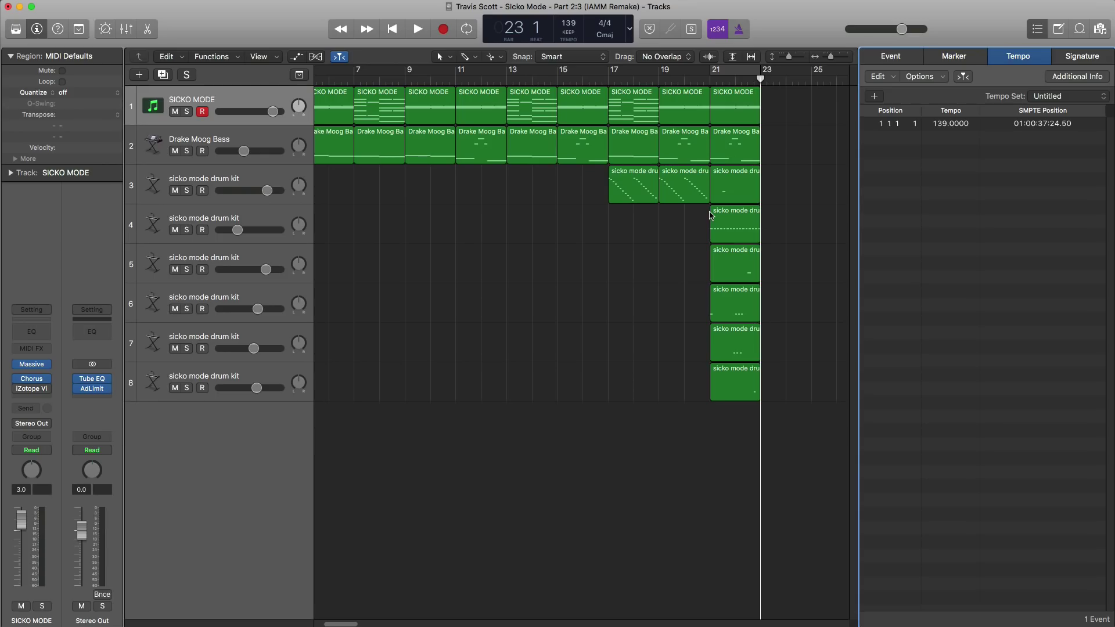
mouse_move(759, 84)
mouse_down()
mouse_move(733, 84)
mouse_move(776, 89)
mouse_move(763, 86)
mouse_up()
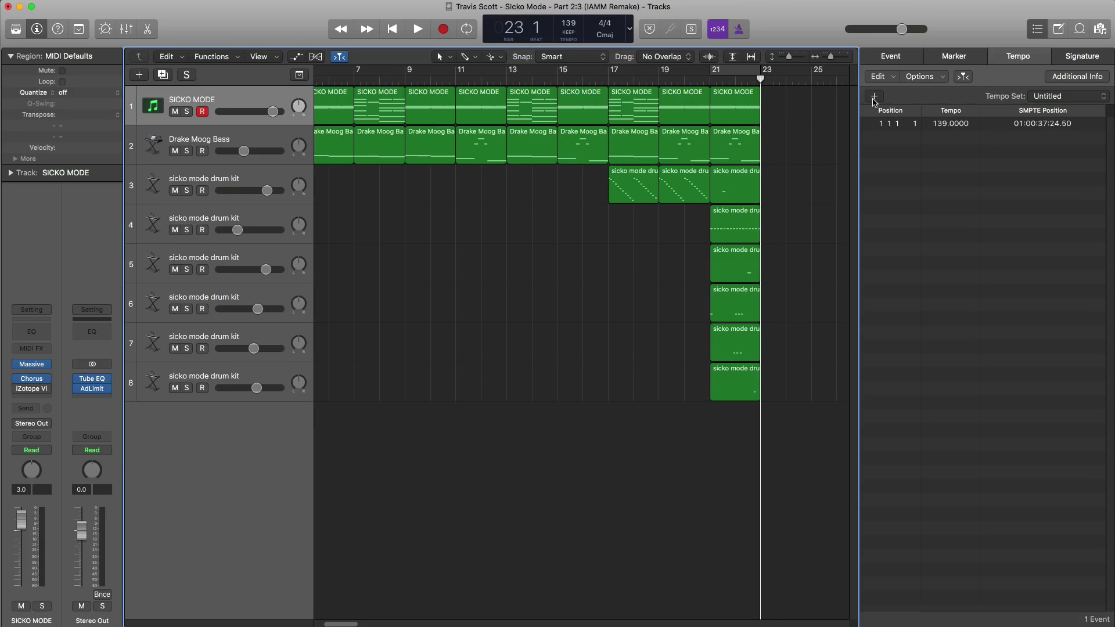
click(873, 96)
key(Return)
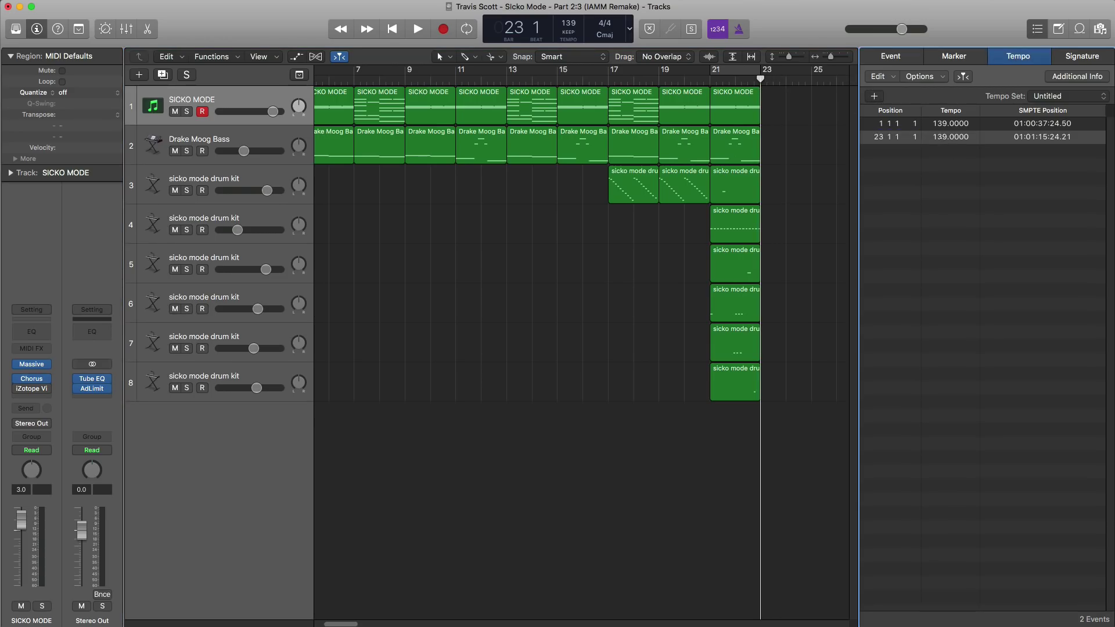
double_click(942, 137)
text(155)
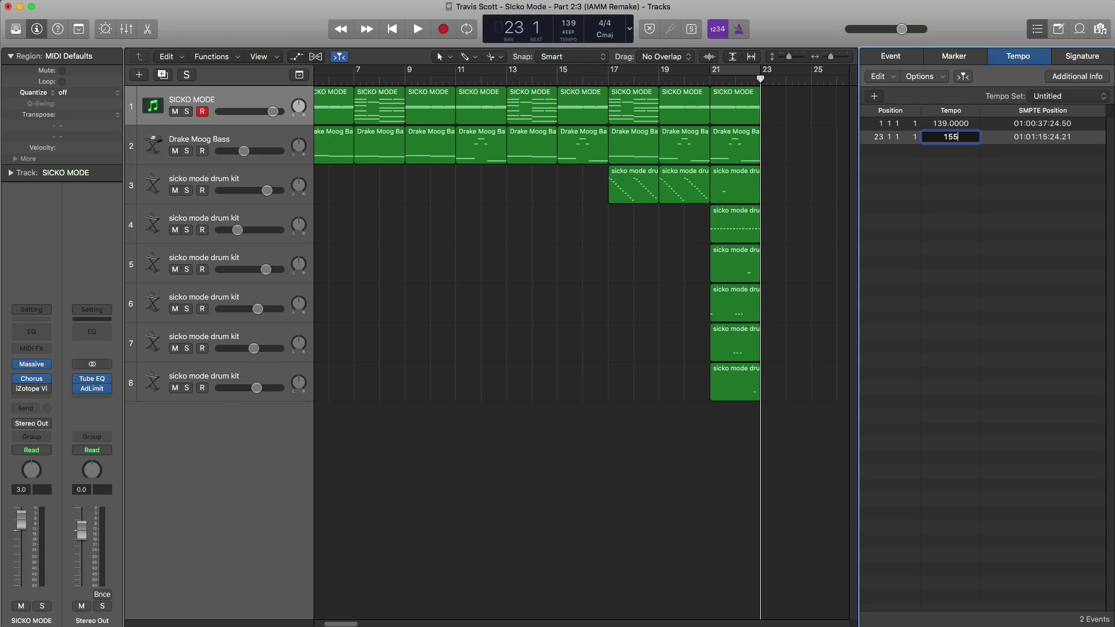
key(Return)
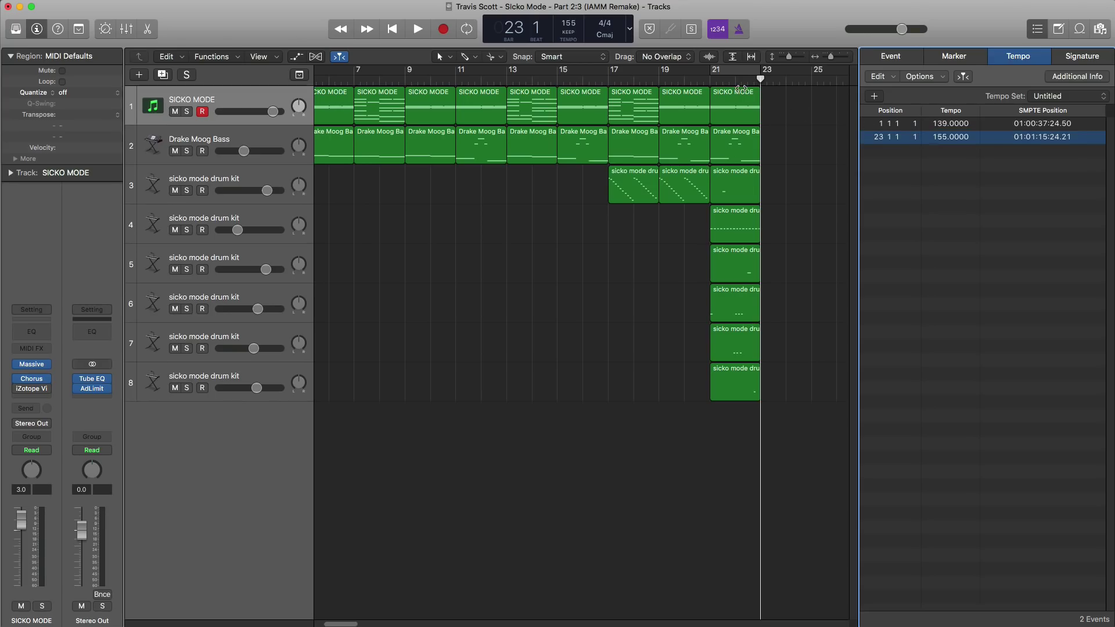
- Play the arrangement across the bar 23 tempo change, then hide the tempo list
click(736, 84)
key(space)
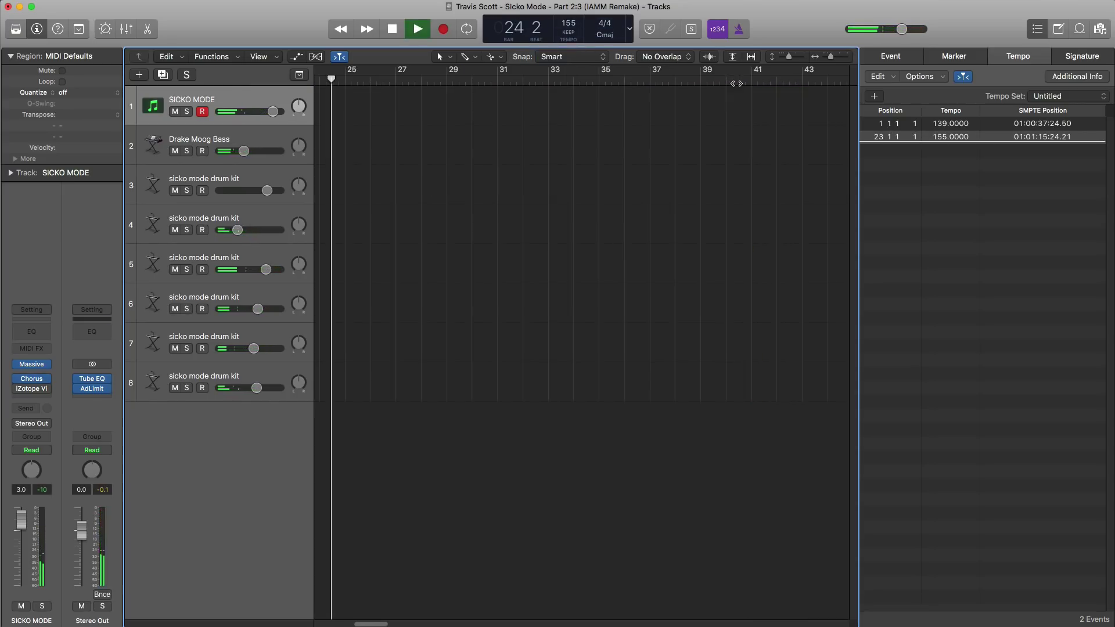
key(space)
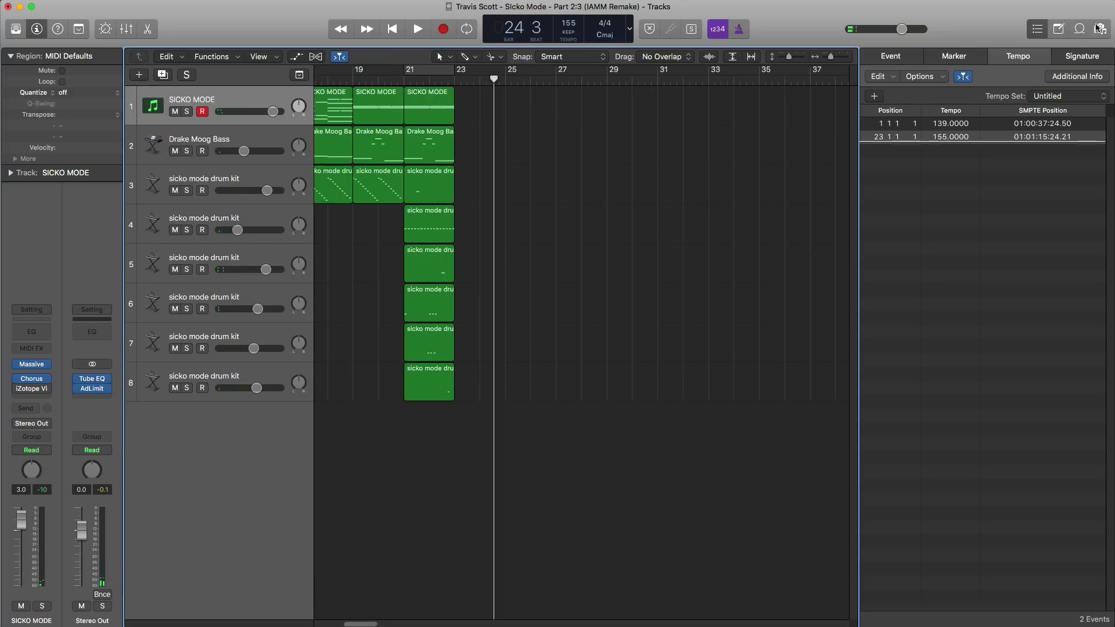
click(1037, 29)
scroll(749, 185, left, 8)
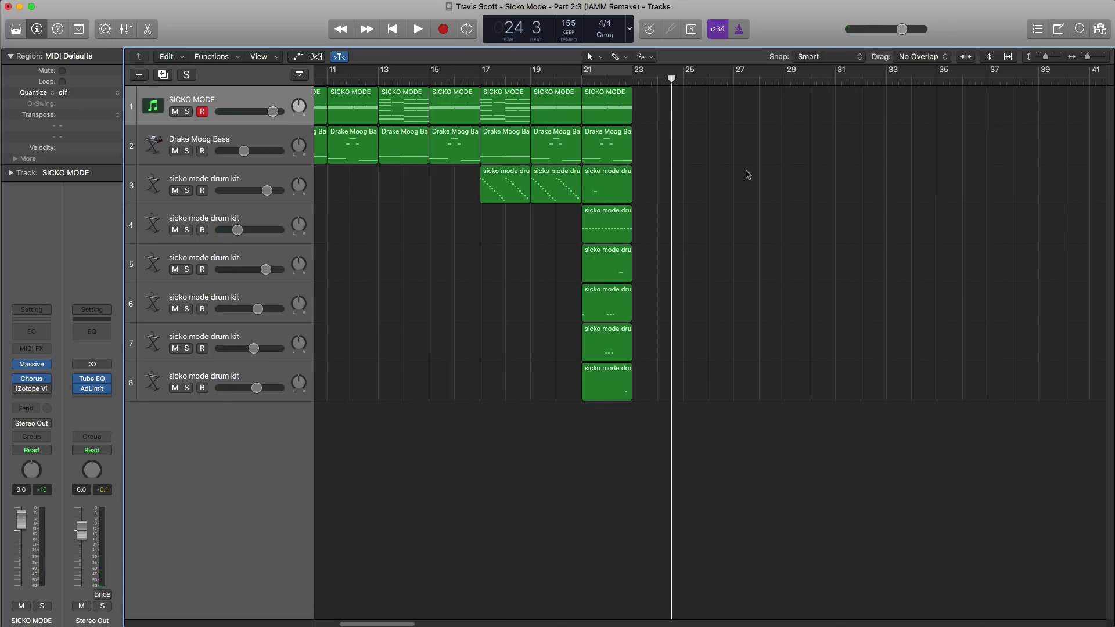
scroll(737, 177, left, 3)
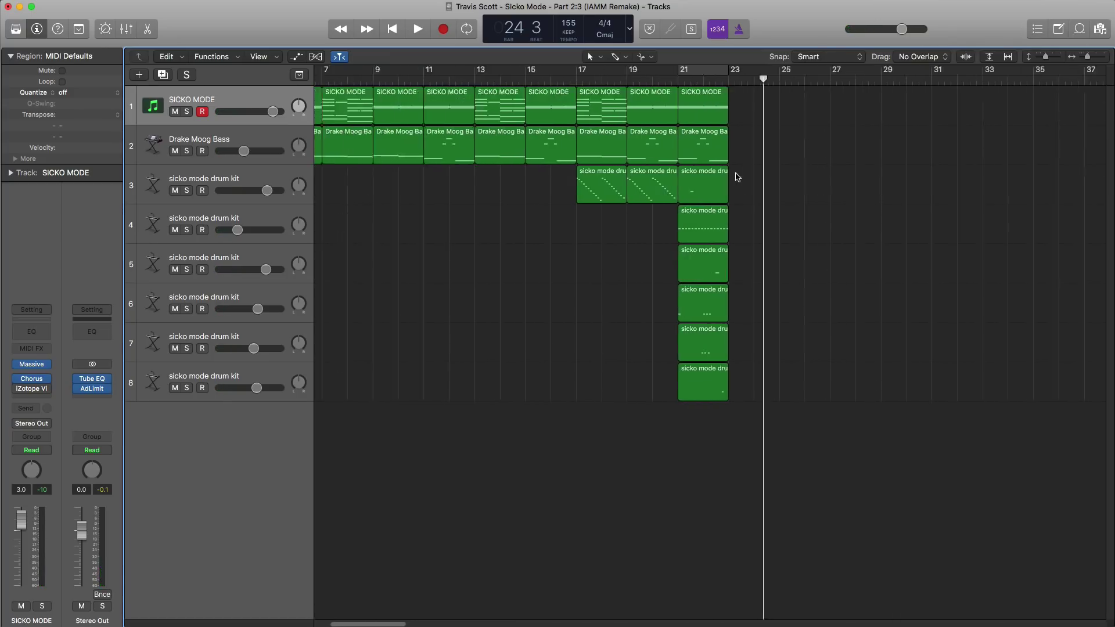
- Create one software instrument track with an empty channel strip and move it below the last drum kit track
click(140, 76)
click(443, 40)
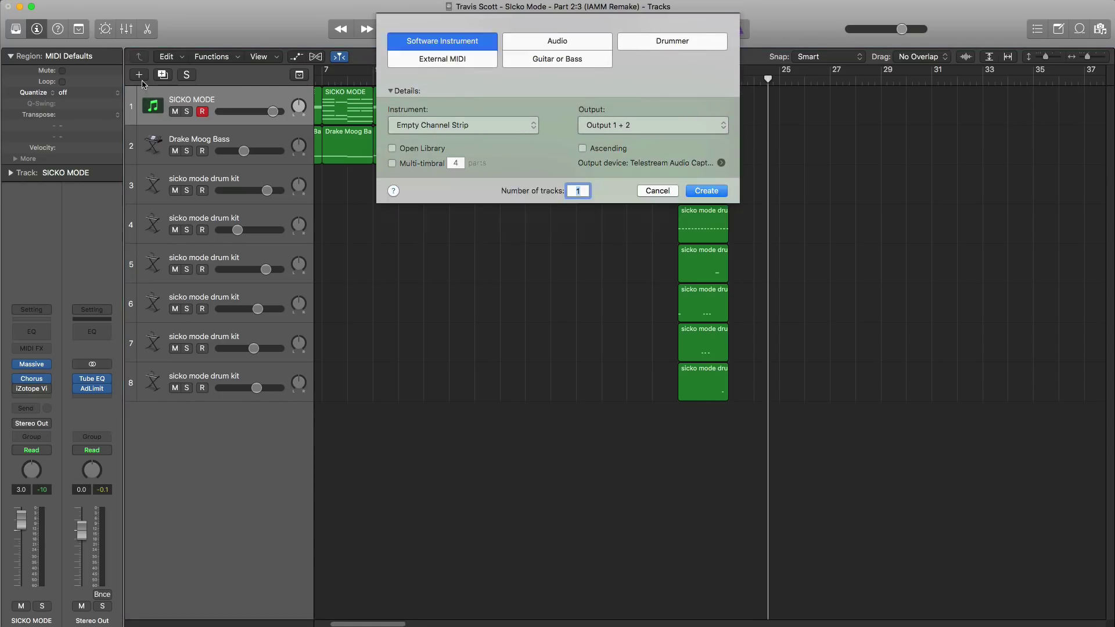
key(Return)
drag(171, 133, 205, 488)
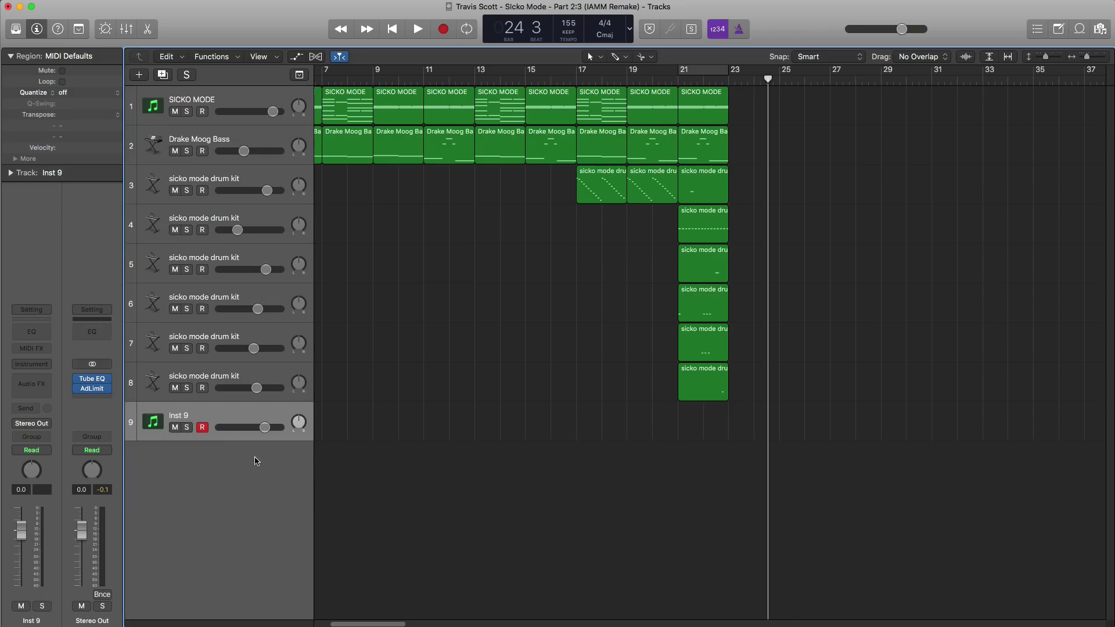
- Hide tracks 1 through 8, and turn on cycling for bars 21 to 23 with the playhead at bar 21
key(h)
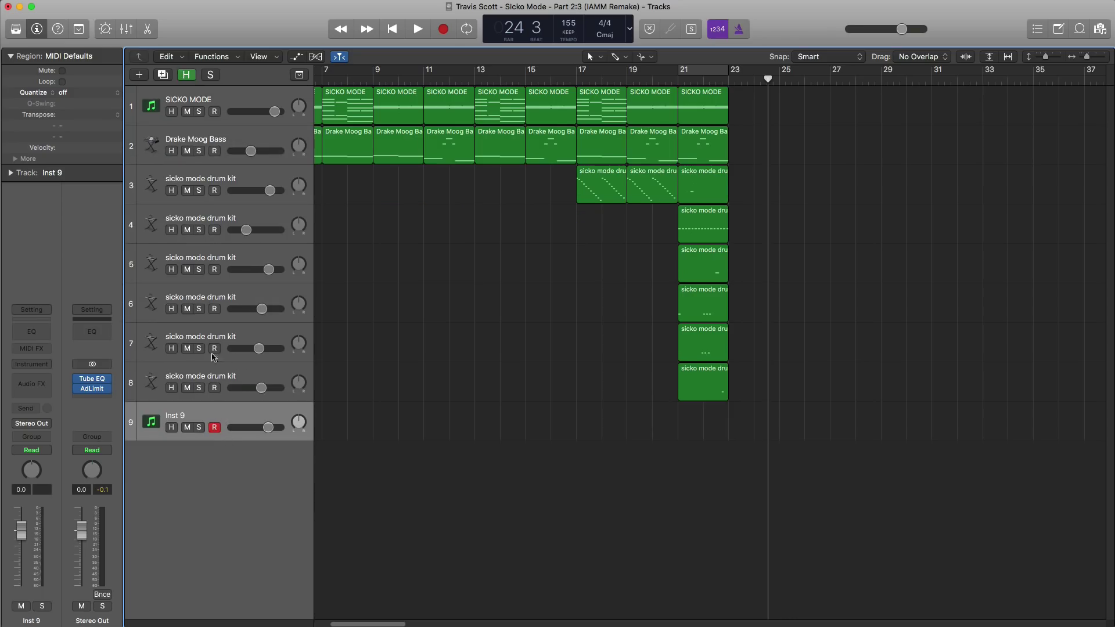
drag(171, 389, 169, 114)
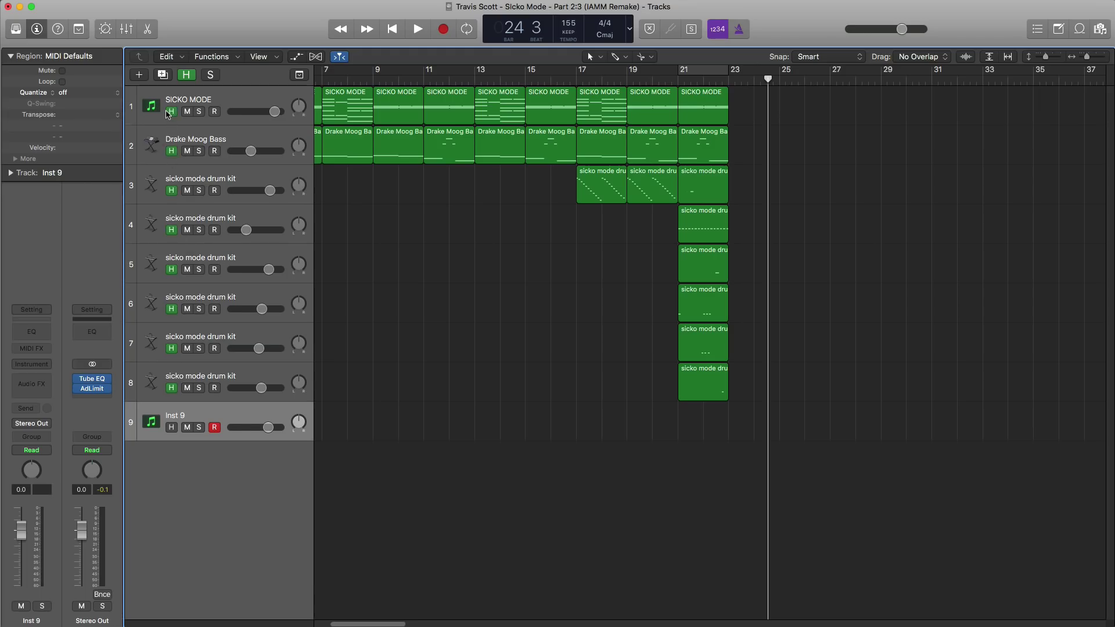
key(h)
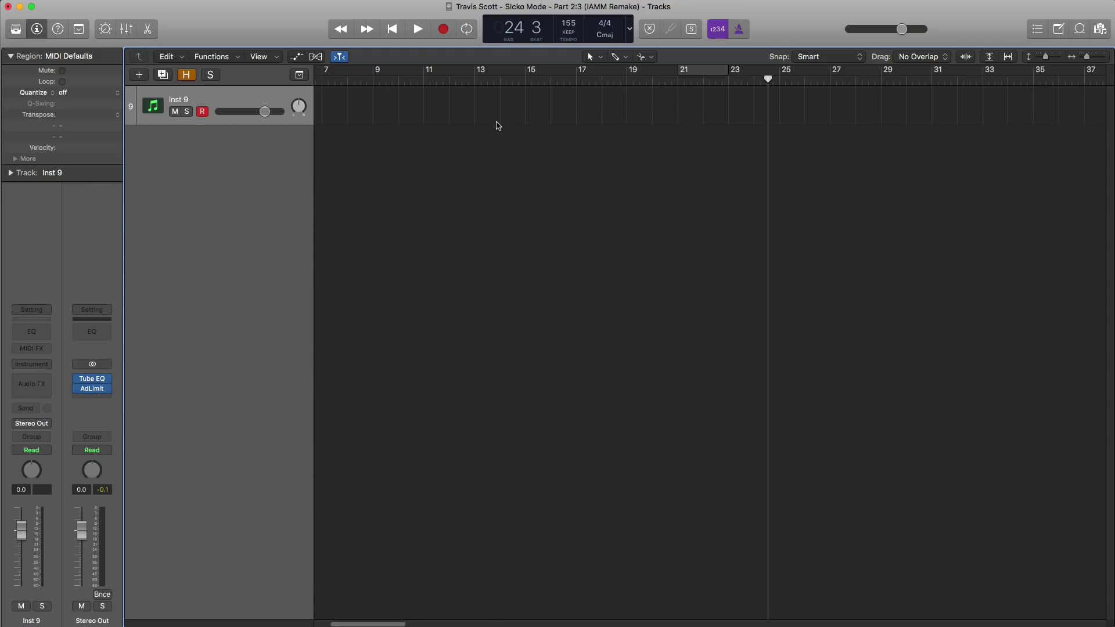
click(695, 75)
drag(759, 86, 680, 86)
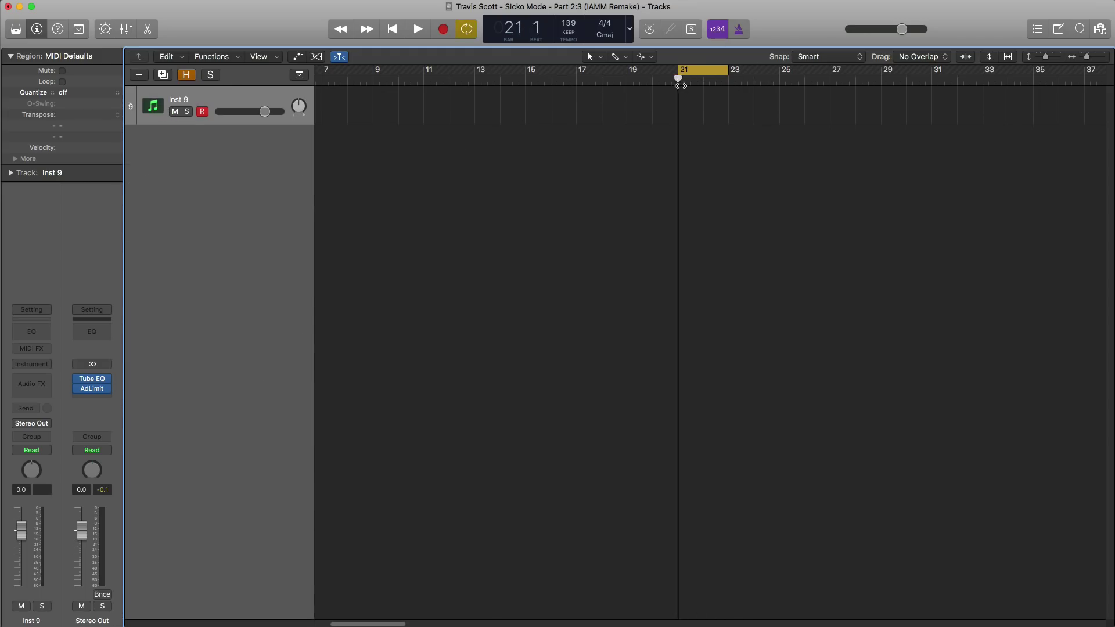
- Load the ES2 synthesizer as the instrument on the Inst 9 track
click(26, 364)
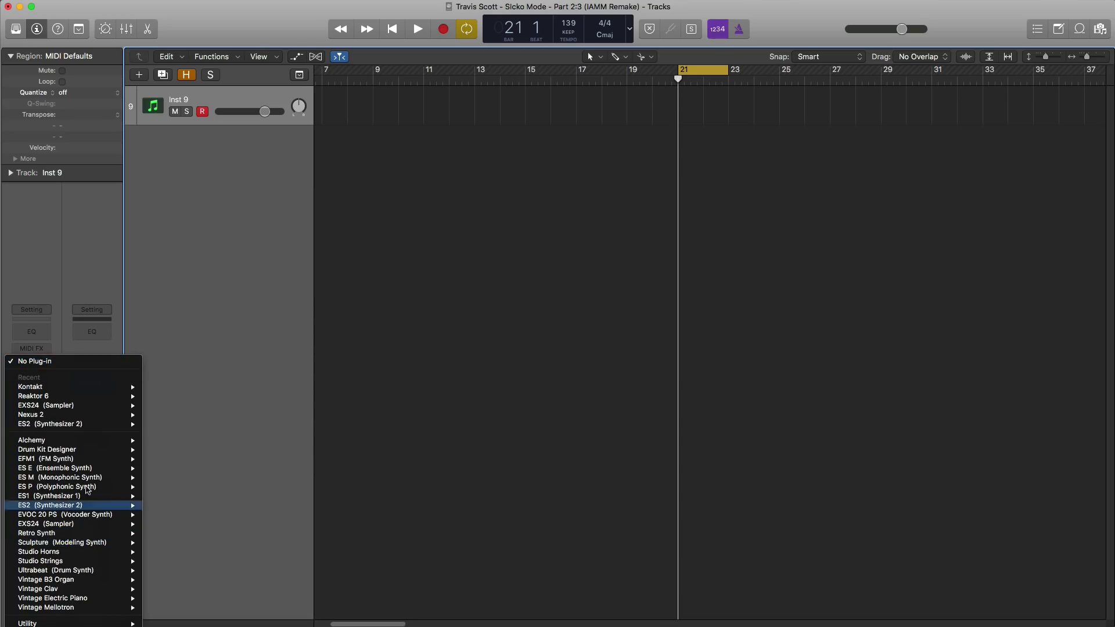
click(67, 506)
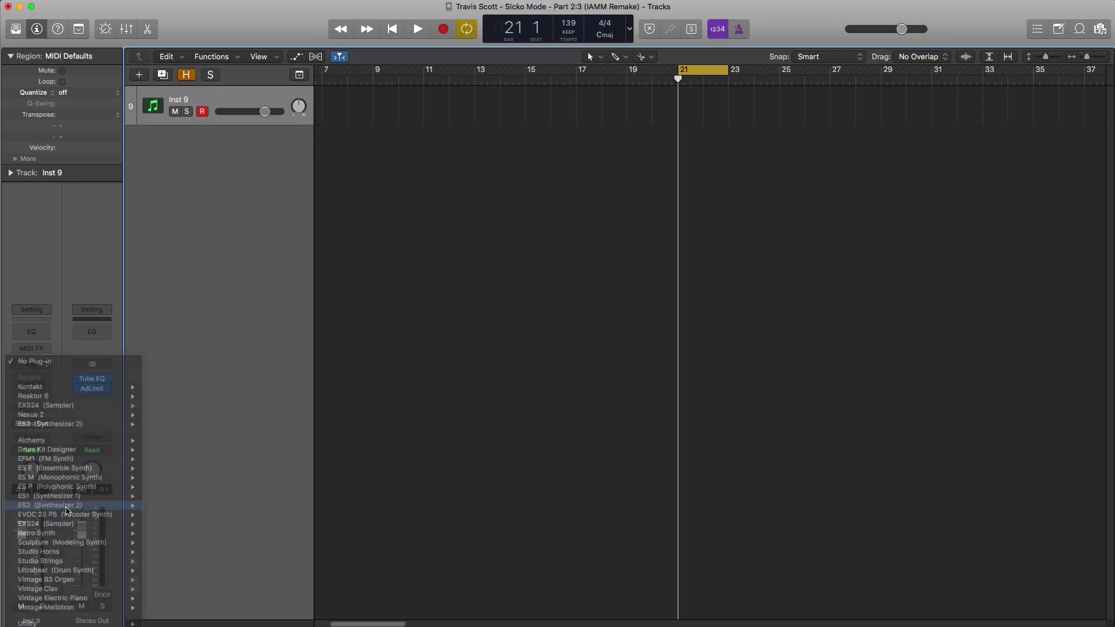
drag(405, 61, 639, 97)
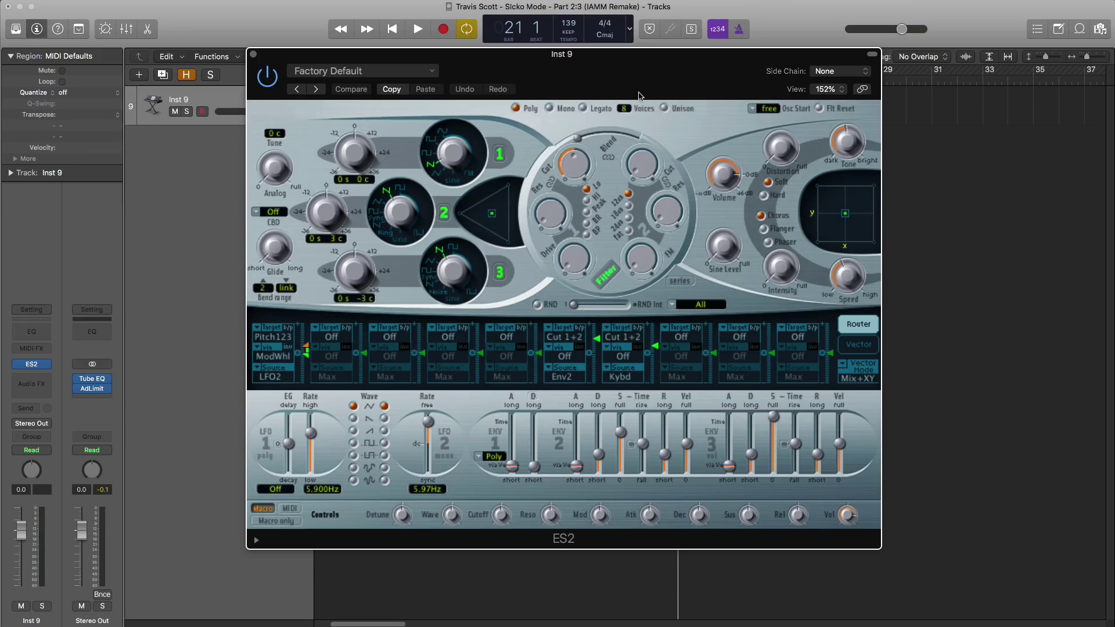
- Set ES2 oscillator 1 to a triangle wave and oscillator 2 to a square wave, disable oscillator 3, and shift the mix toward oscillator 1
drag(450, 165, 451, 172)
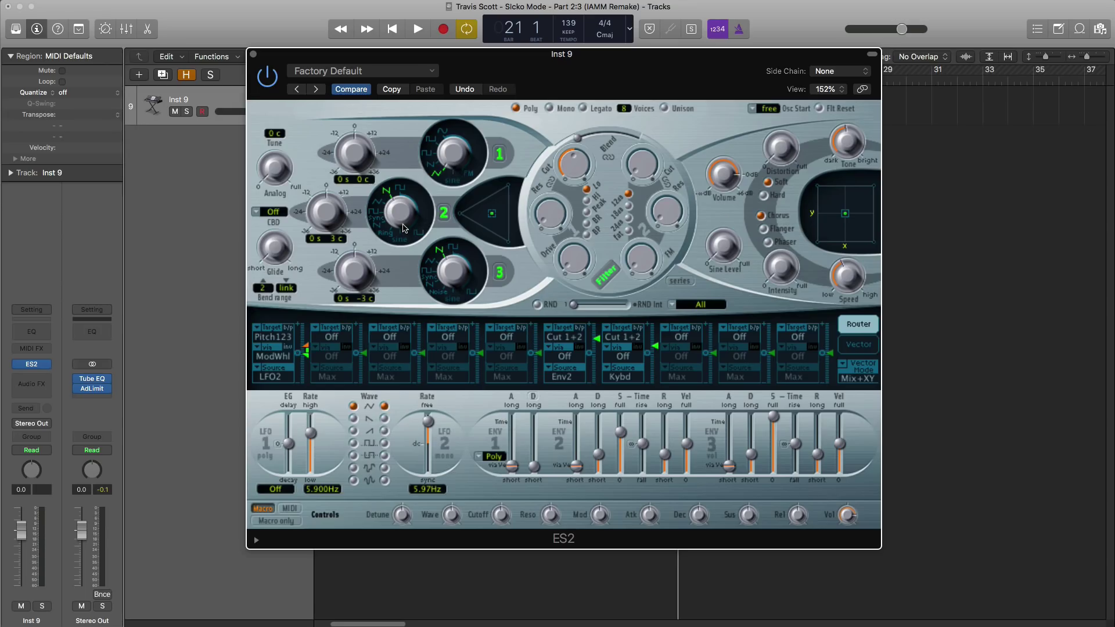
drag(405, 228, 401, 213)
click(499, 272)
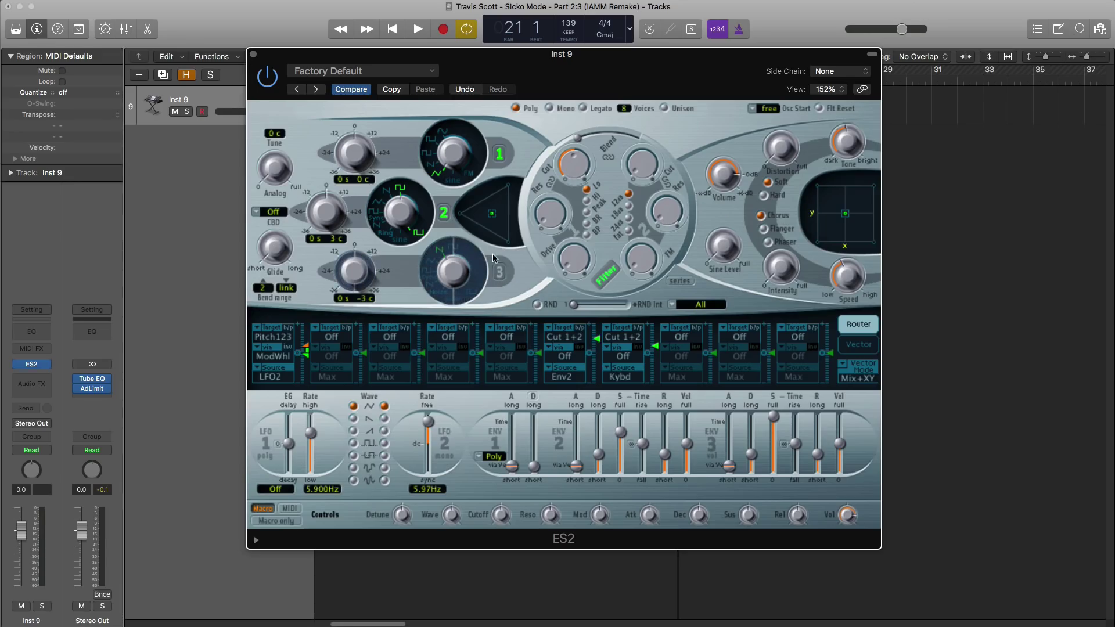
drag(492, 218, 485, 201)
click(253, 54)
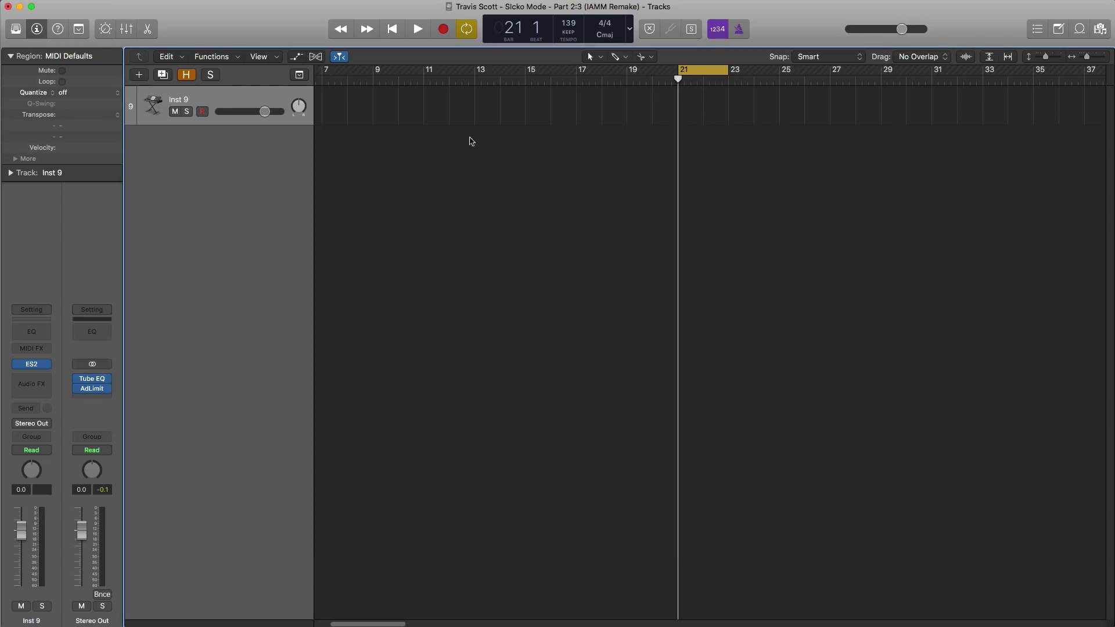
- Create an empty two-bar MIDI region at bar 21 on the Inst 9 track and open it in the Piano Roll
click(693, 114)
drag(698, 124, 723, 122)
double_click(714, 122)
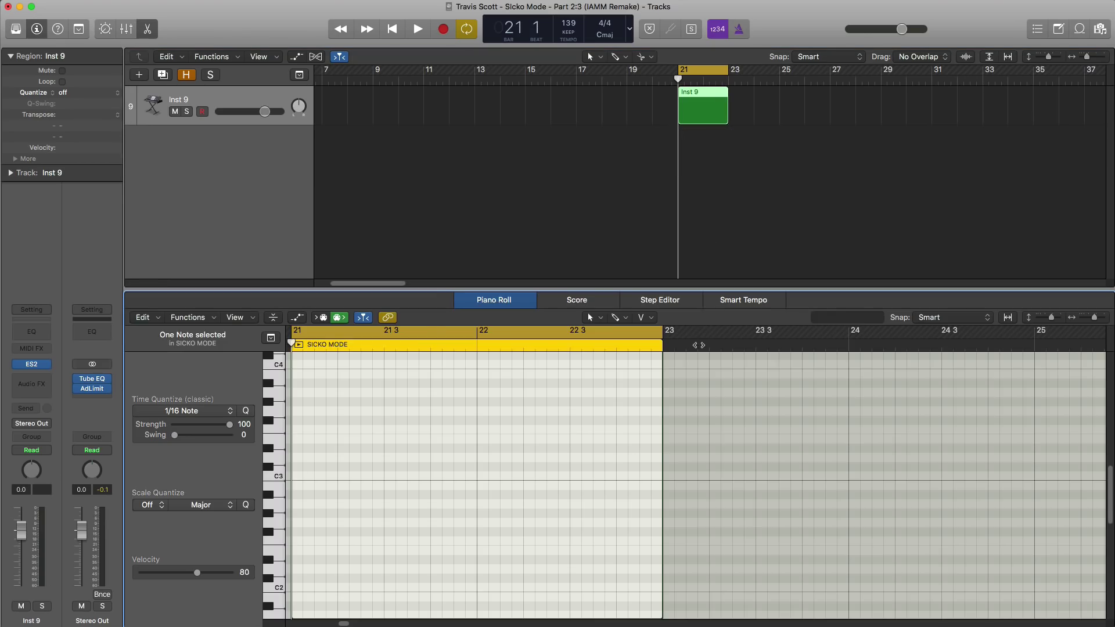
- Draw four short A4 notes on beats 1 and 3 of bars 21 and 22, and play them back
scroll(637, 422, left, 10)
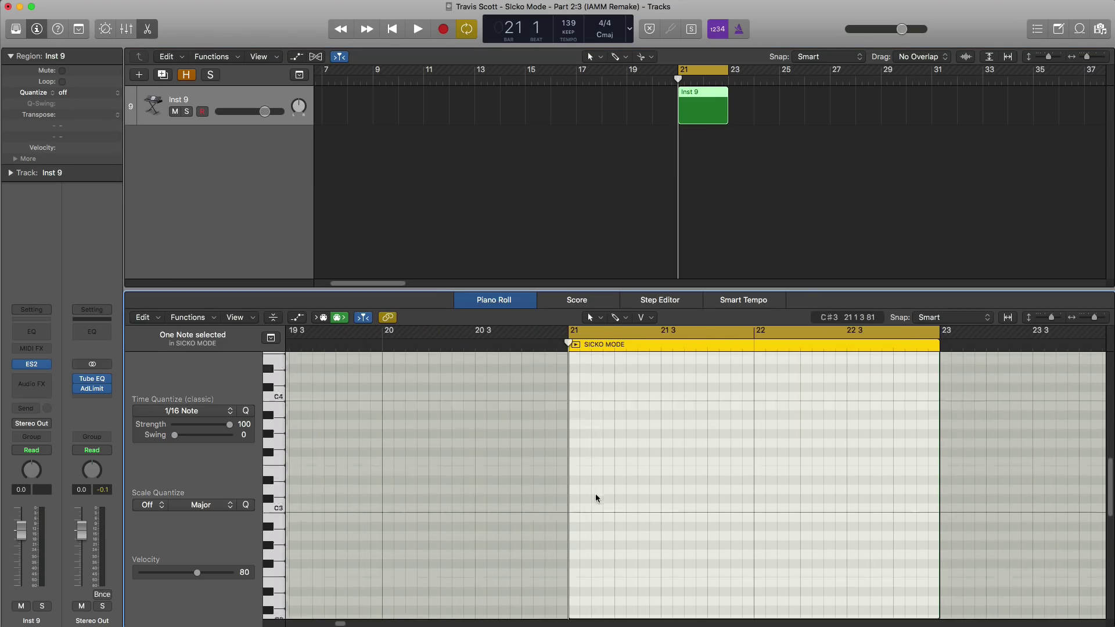
scroll(595, 493, up, 5)
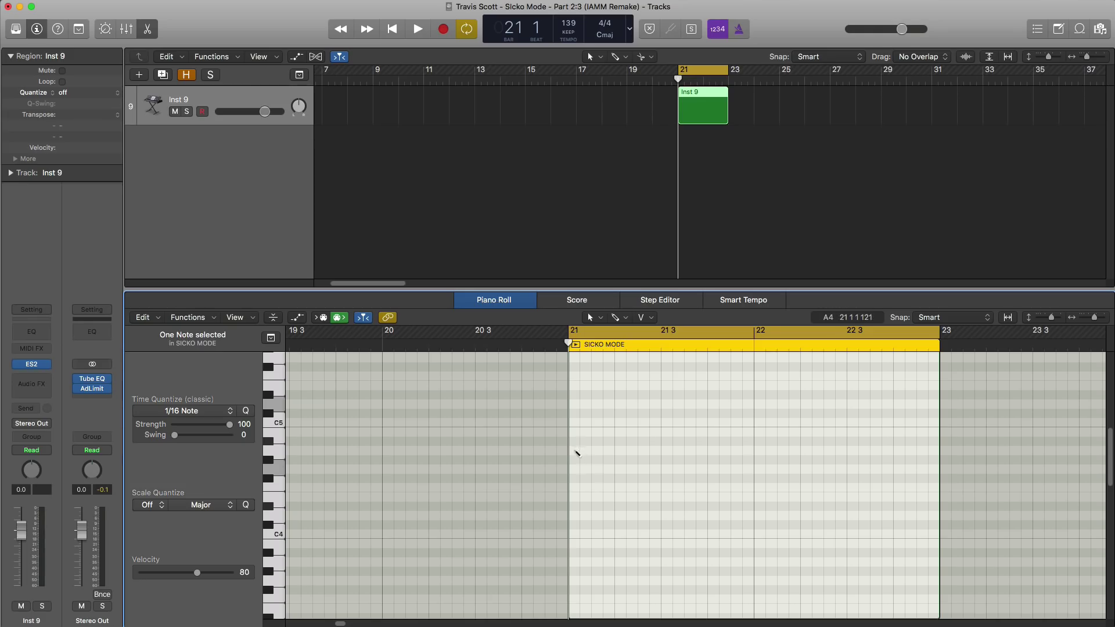
click(578, 453)
mouse_move(750, 452)
mouse_down()
mouse_move(591, 462)
mouse_move(863, 454)
mouse_up()
key(space)
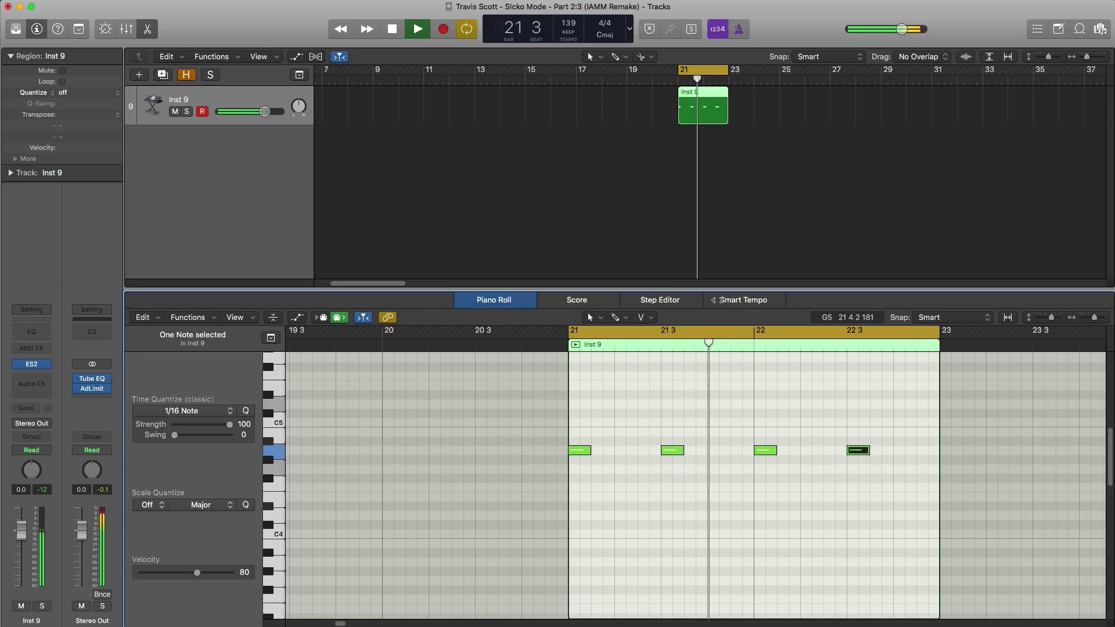
key(space)
- Move the Inst 9 region and the cycle range to bars 23 to 25 and play the loop
drag(694, 102, 764, 86)
key(space)
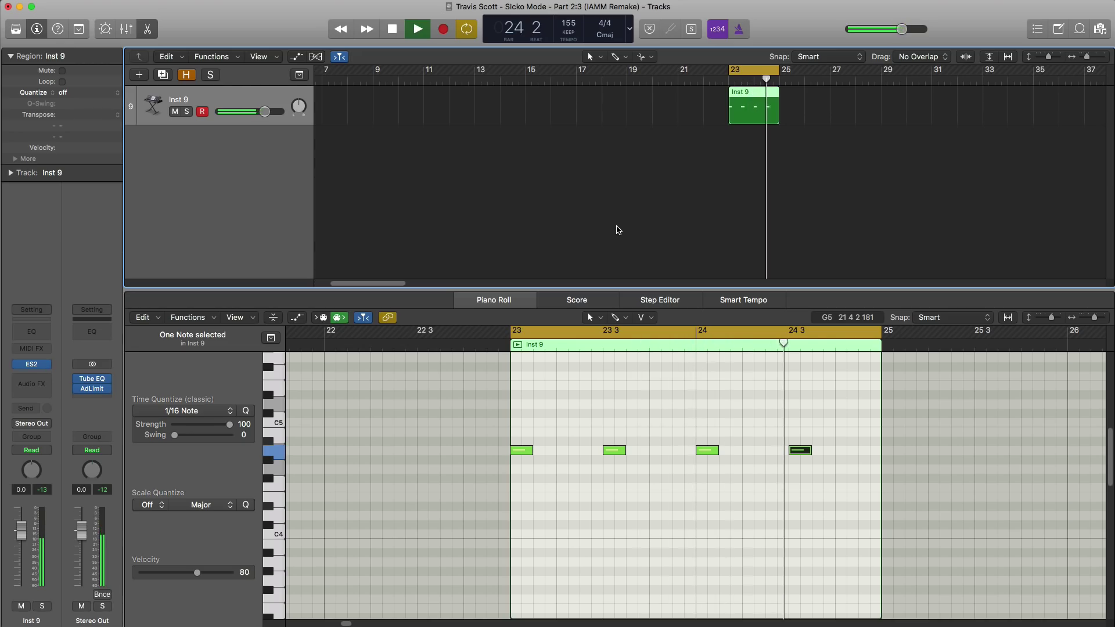
key(space)
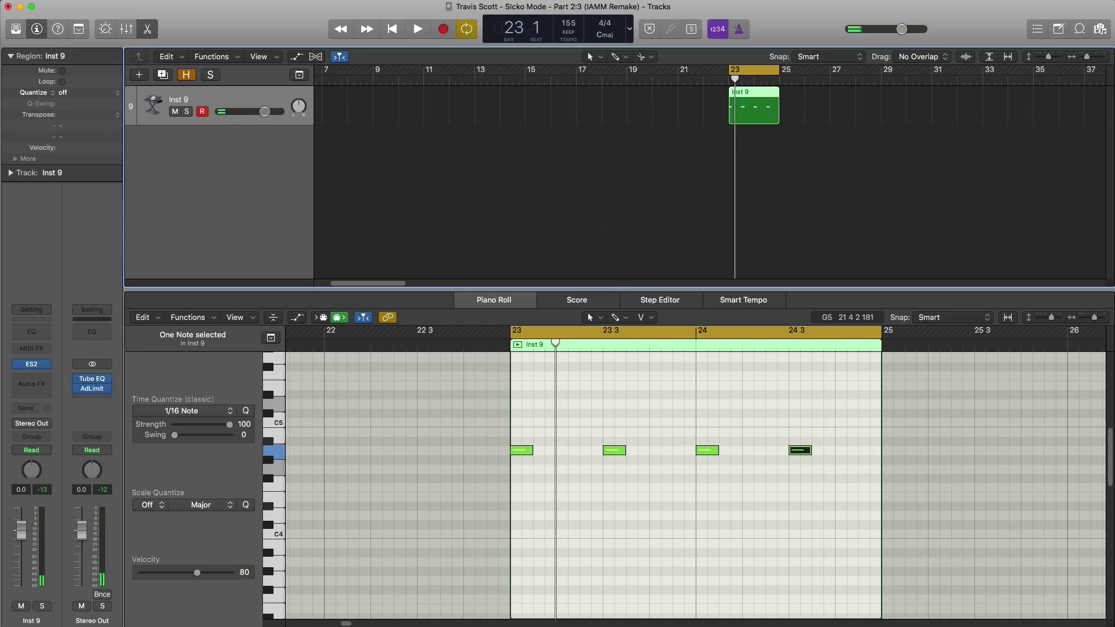
- Reopen ES2 and, with the loop playing, lower the filter cutoff slightly and raise the filter drive
click(38, 367)
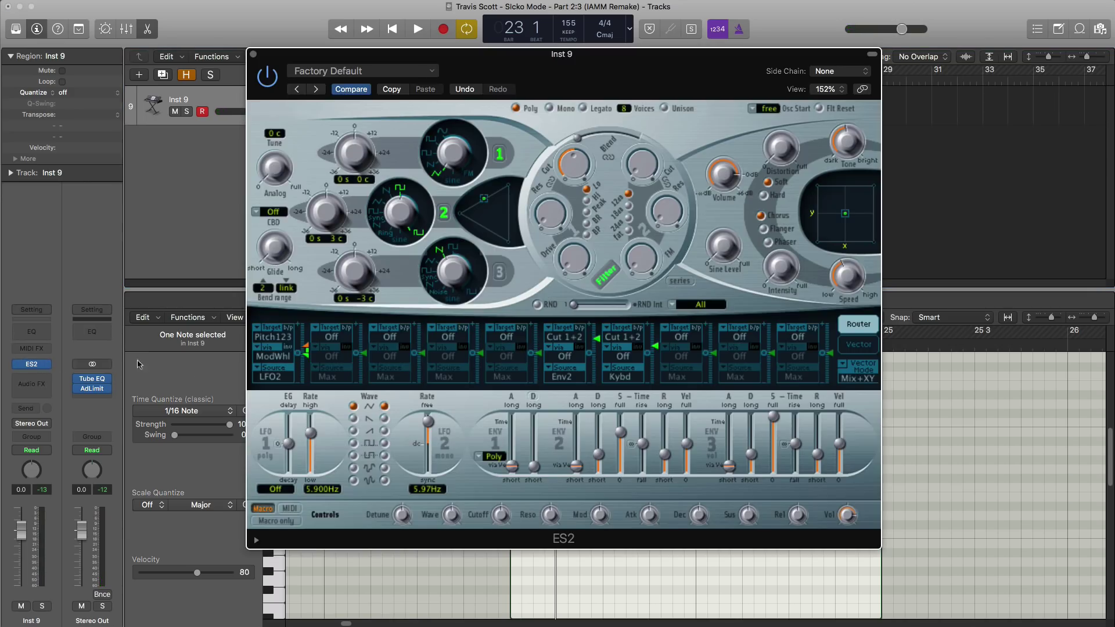
key(space)
mouse_move(578, 162)
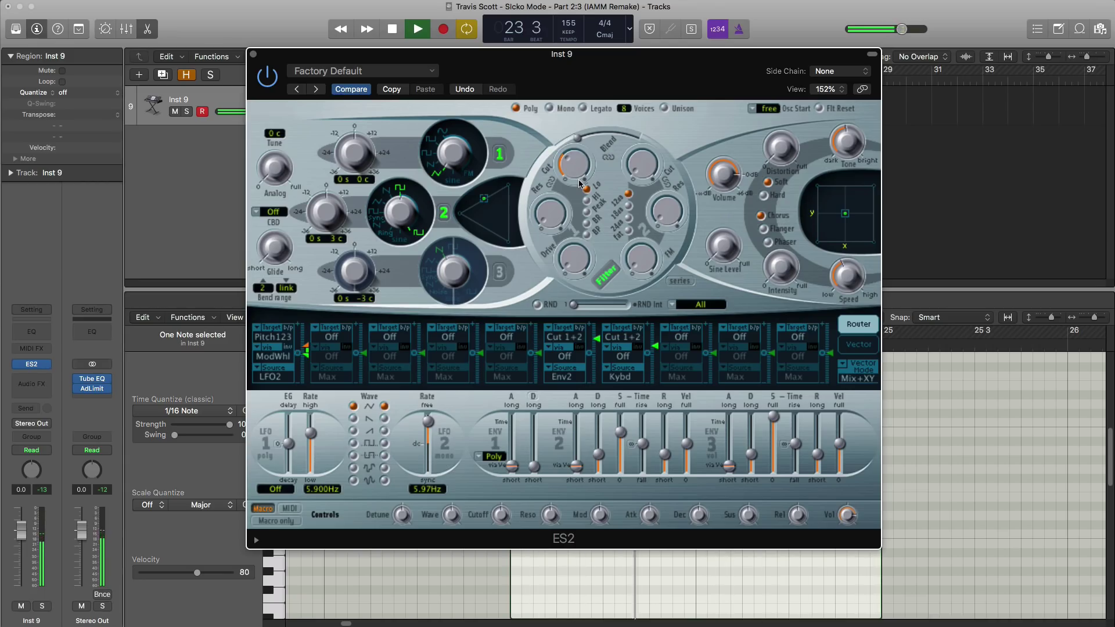
key(space)
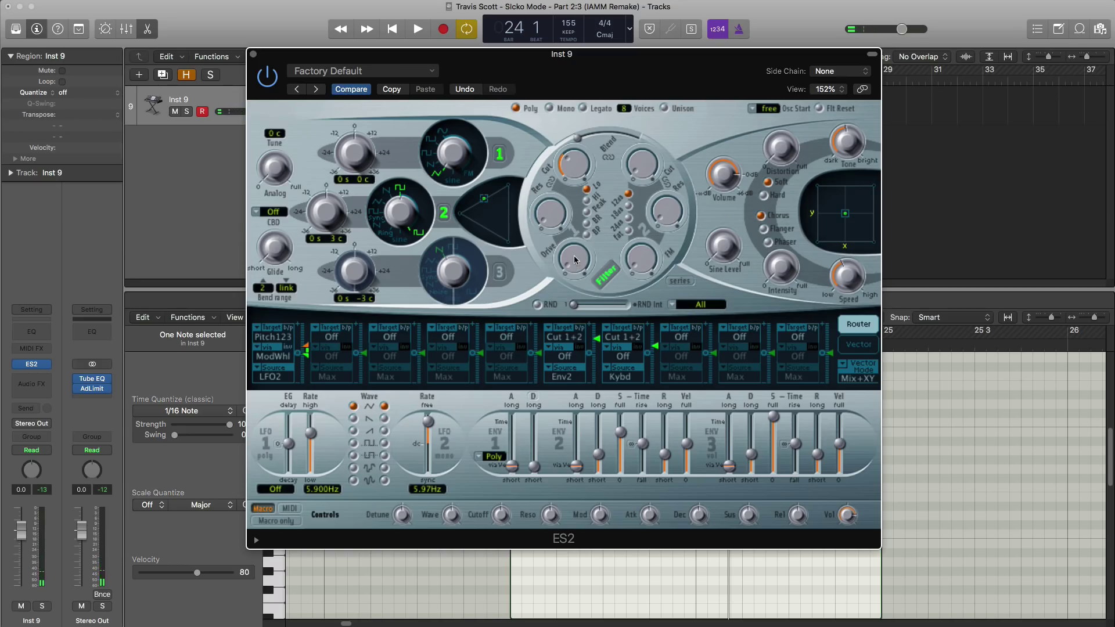
key(space)
drag(575, 260, 566, 229)
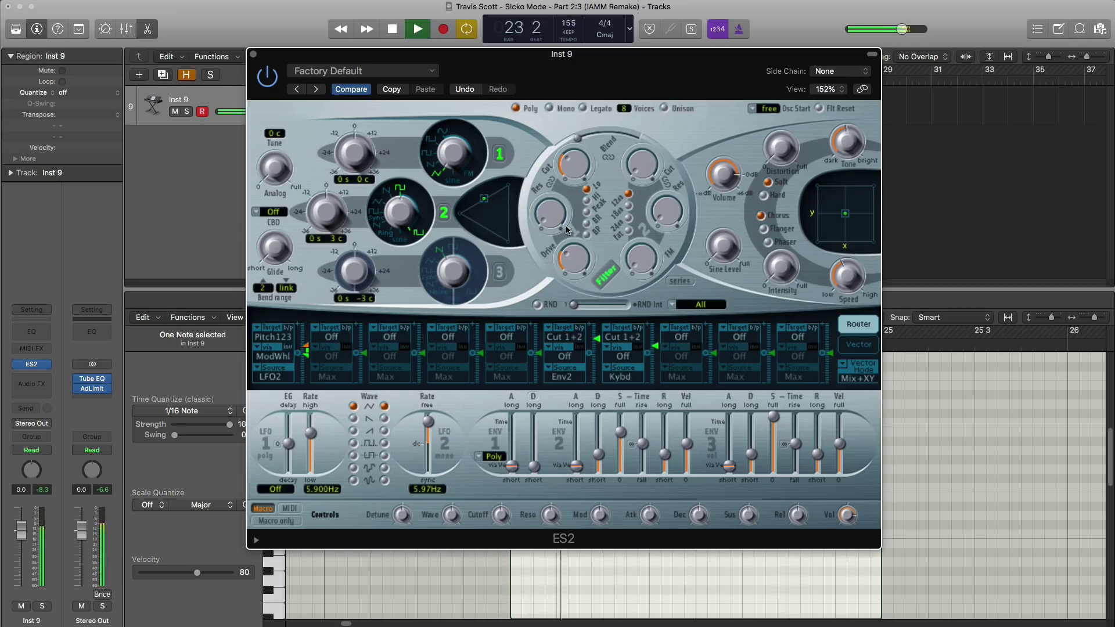
key(space)
- Set the ES2 chorus intensity to about 30 while the loop plays
key(space)
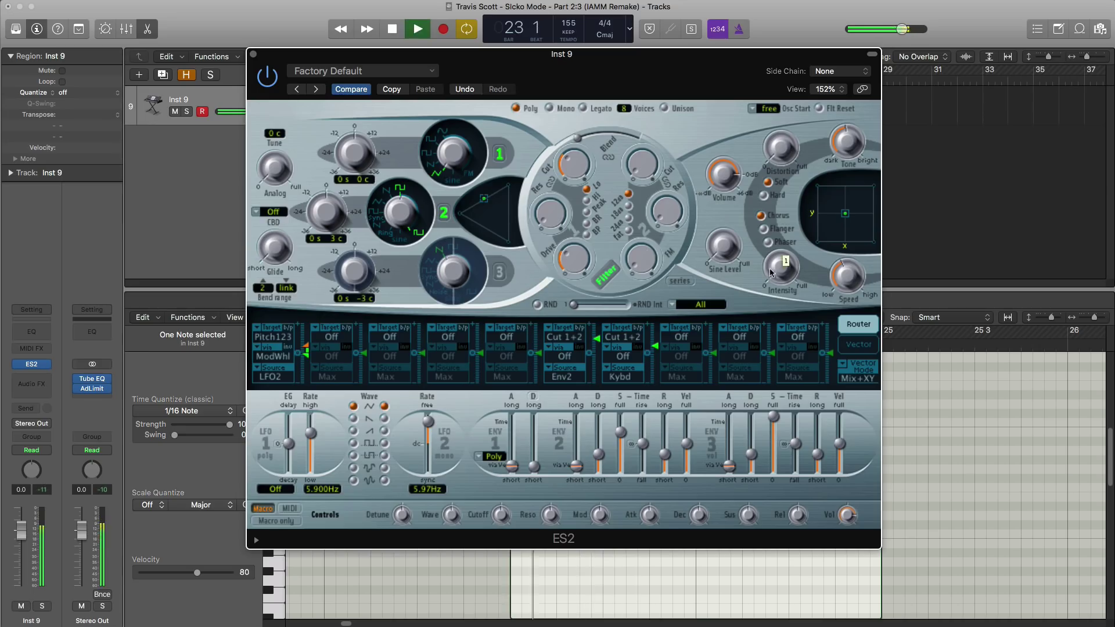
drag(769, 273, 765, 223)
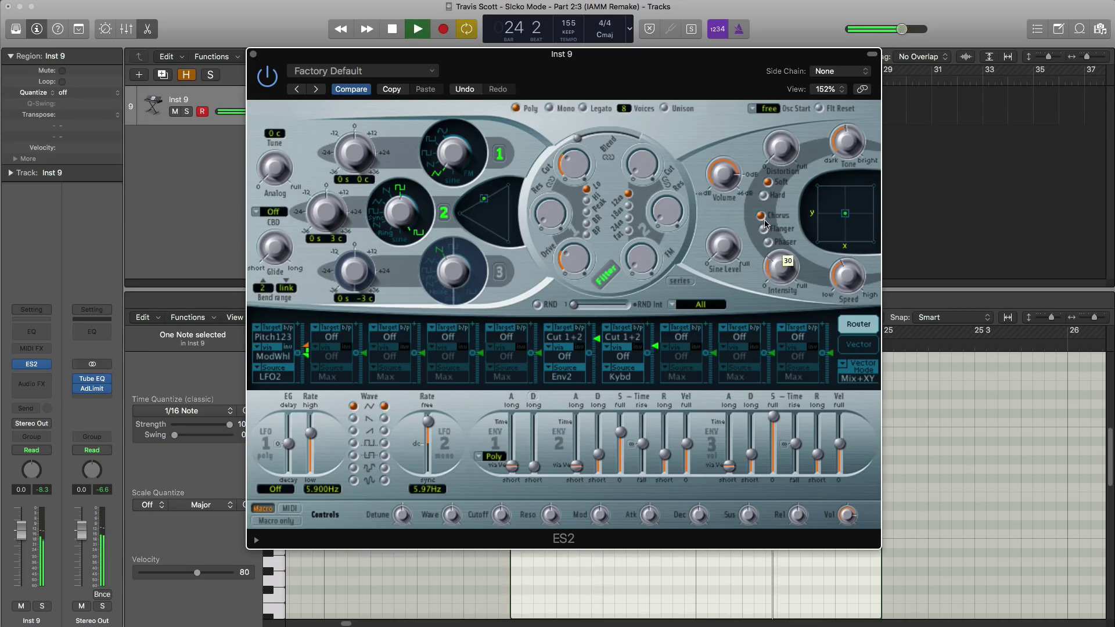
key(space)
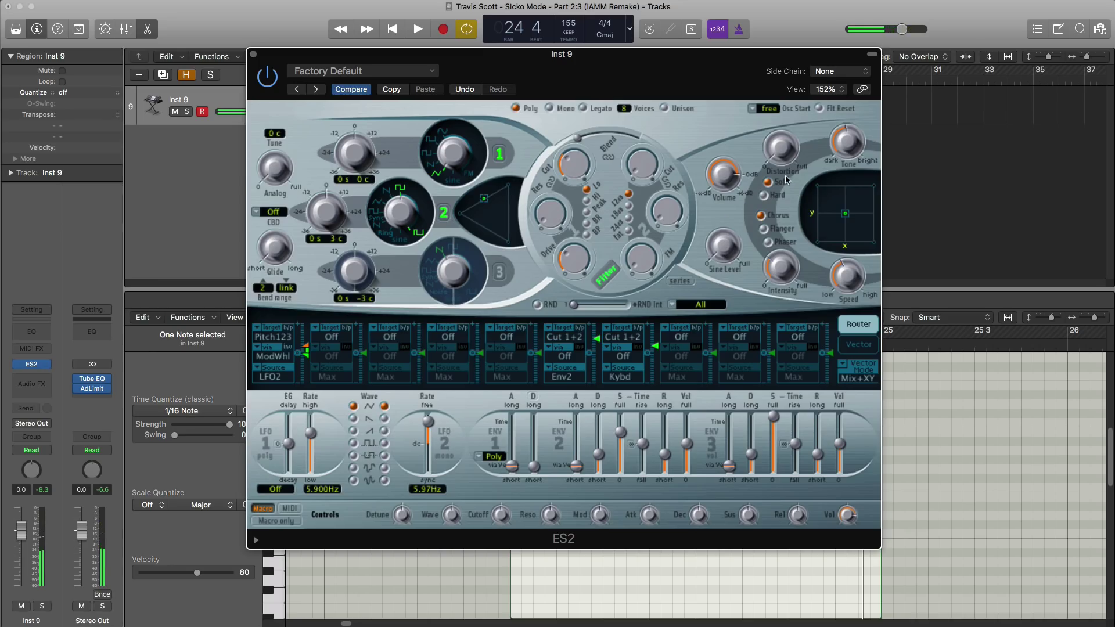
- Raise the ES2 distortion slightly and listen to the loop
key(space)
drag(781, 148, 767, 95)
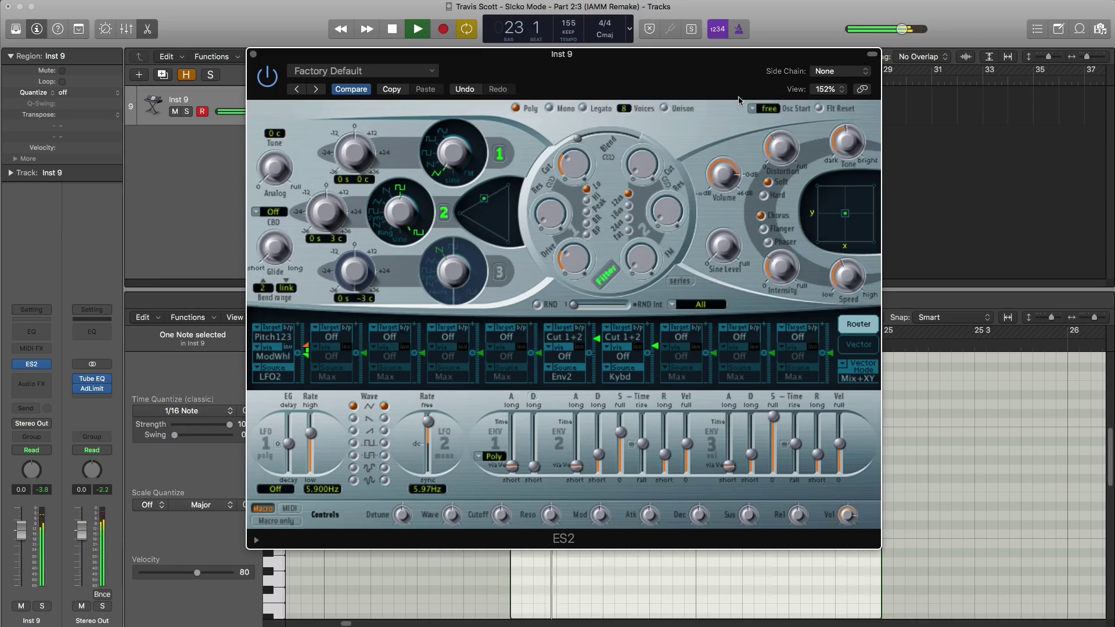
key(space)
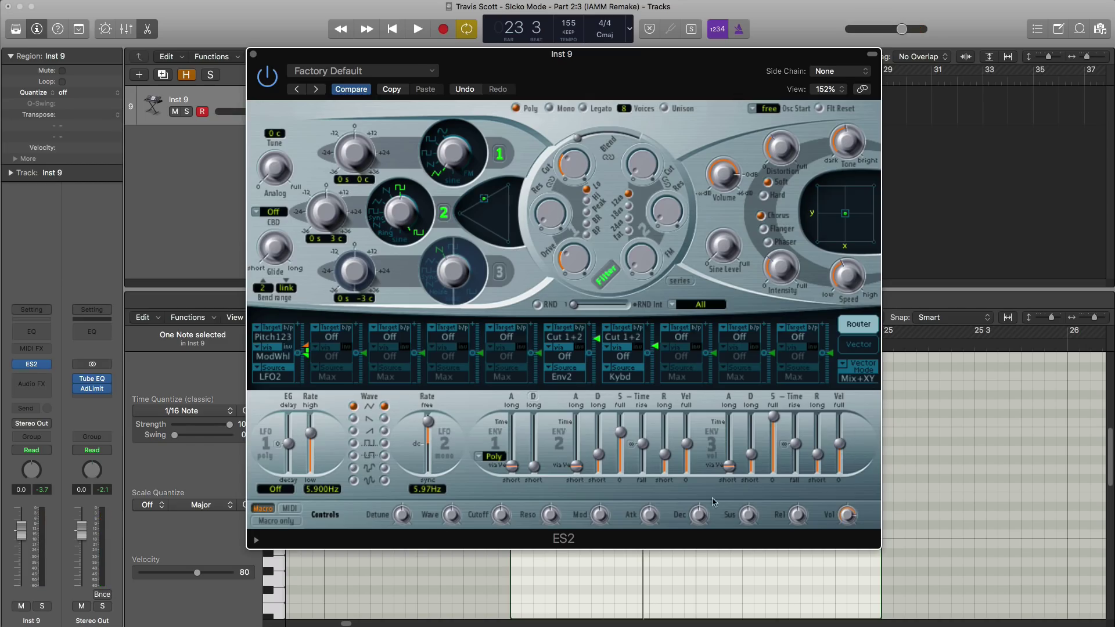
key(space)
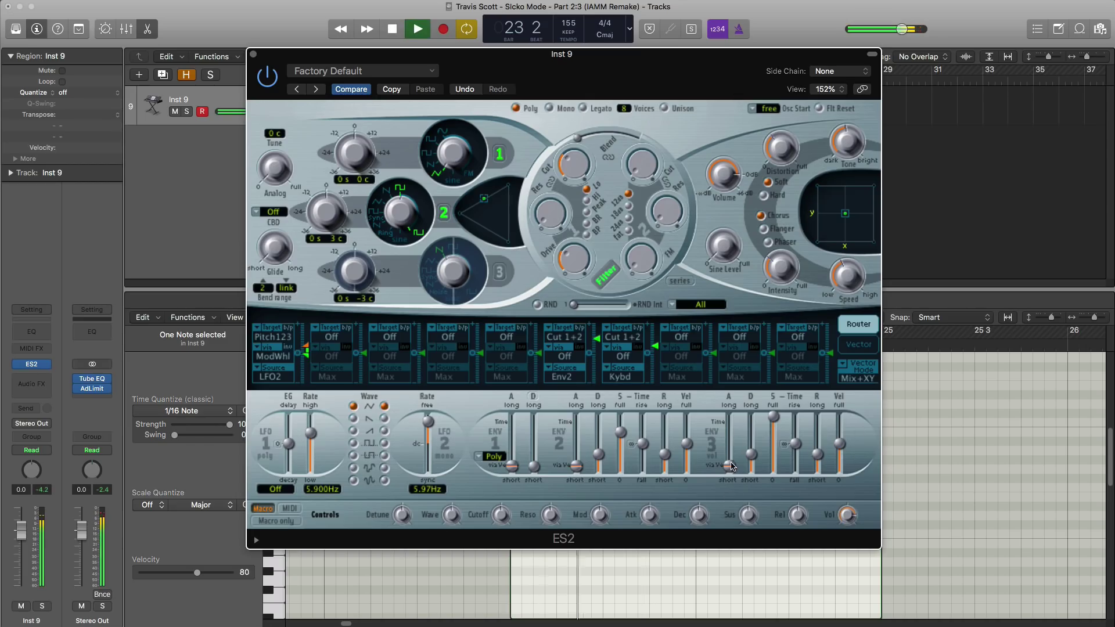
- Lower the Inst 9 volume to -5.5 dB, reduce the ES2 envelope 3 sustain to about 0.209, and close ES2
drag(21, 529, 21, 543)
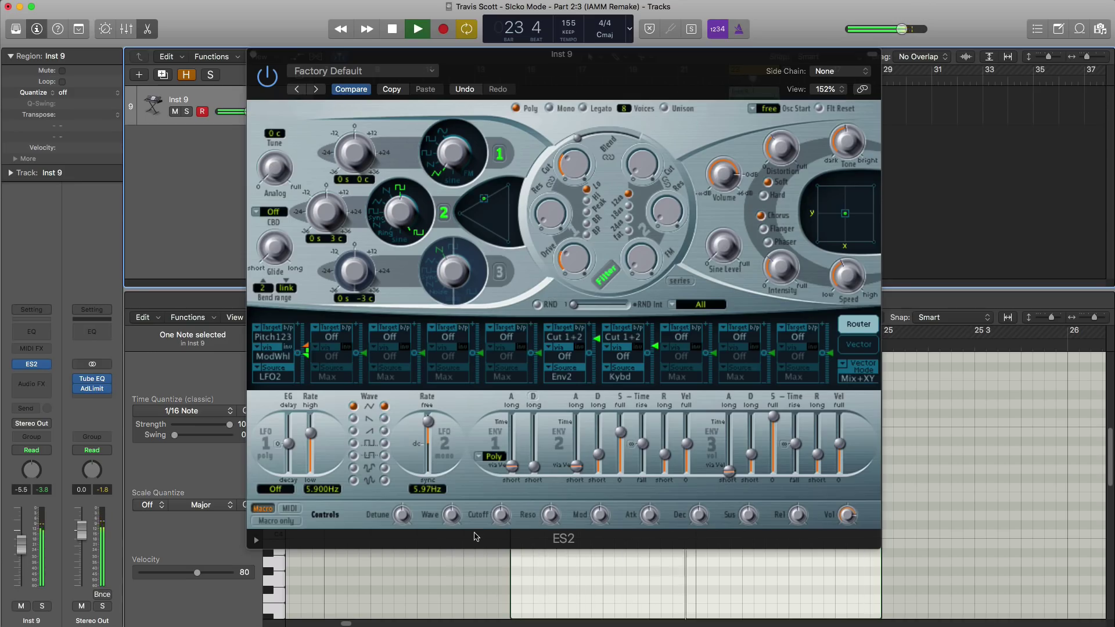
drag(774, 417, 772, 451)
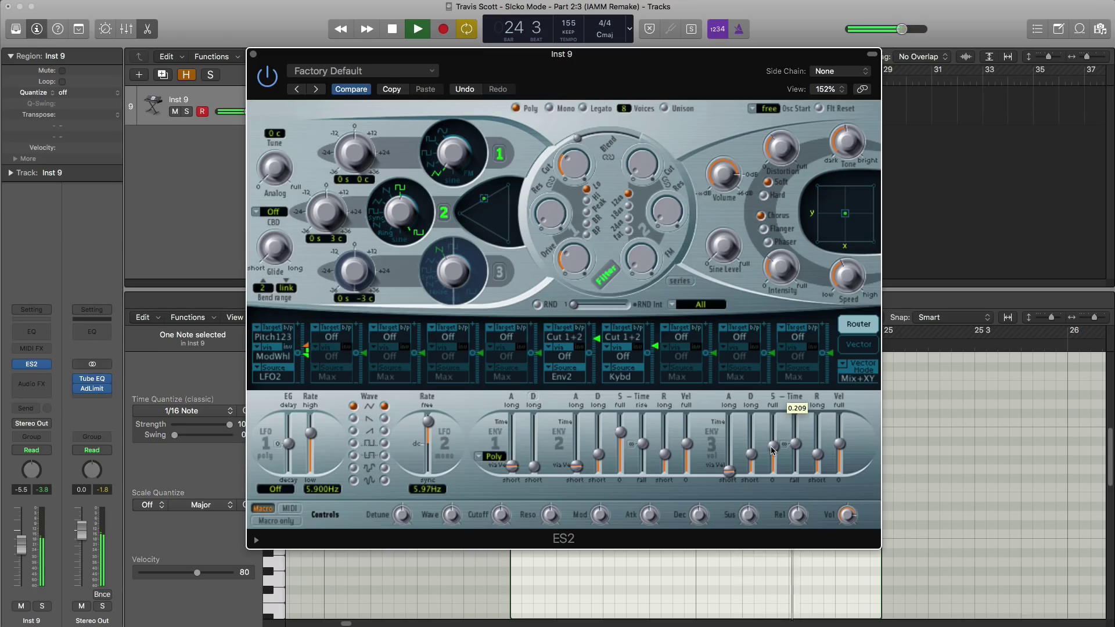
mouse_move(817, 454)
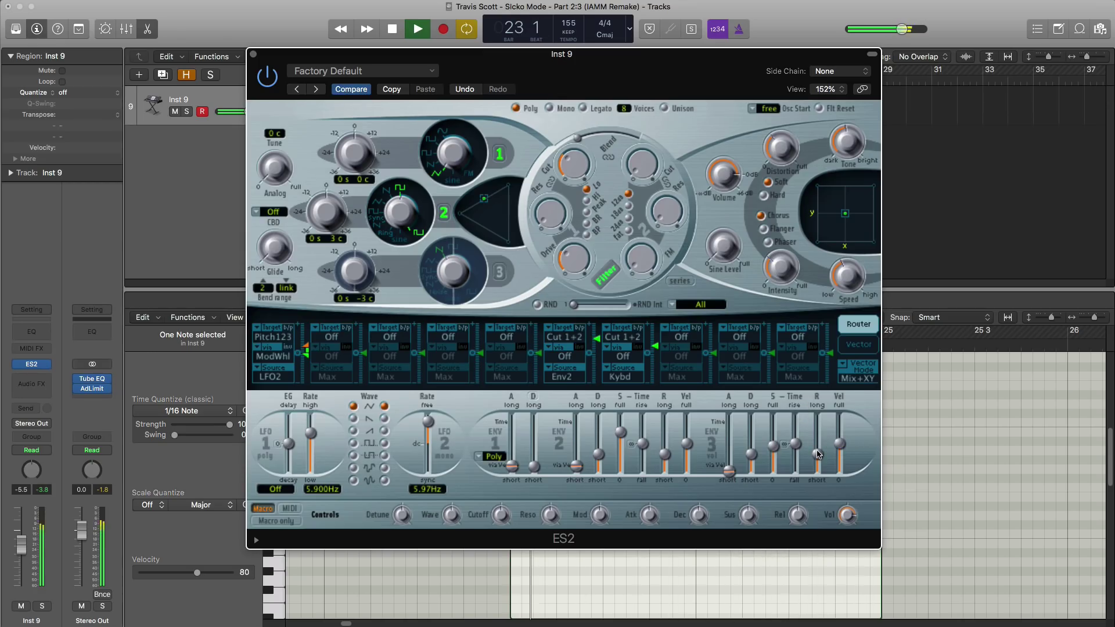
key(space)
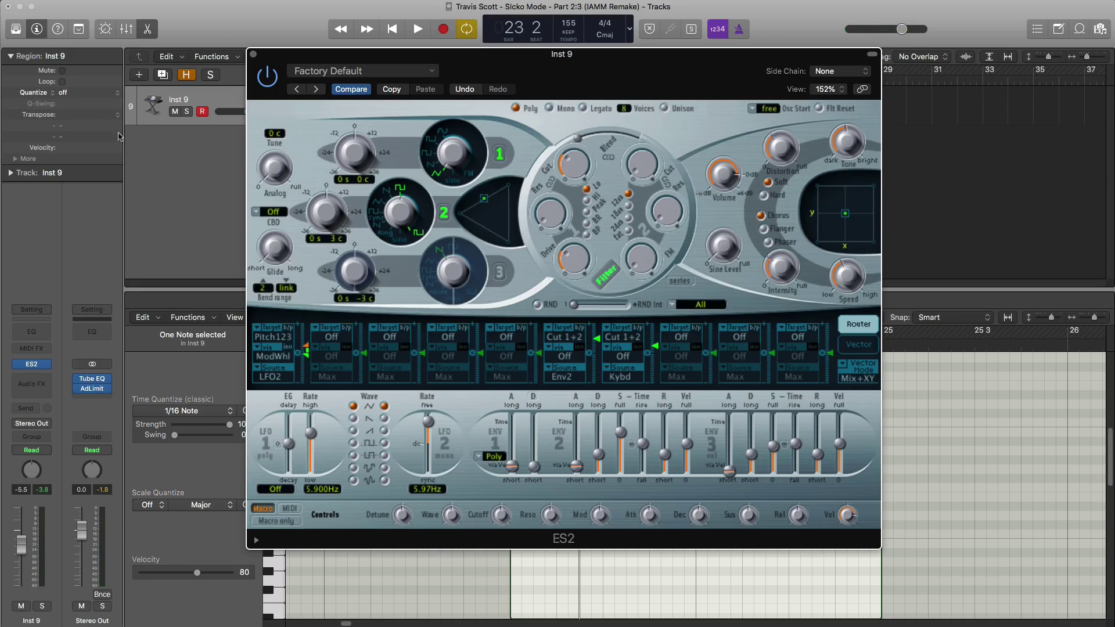
click(253, 53)
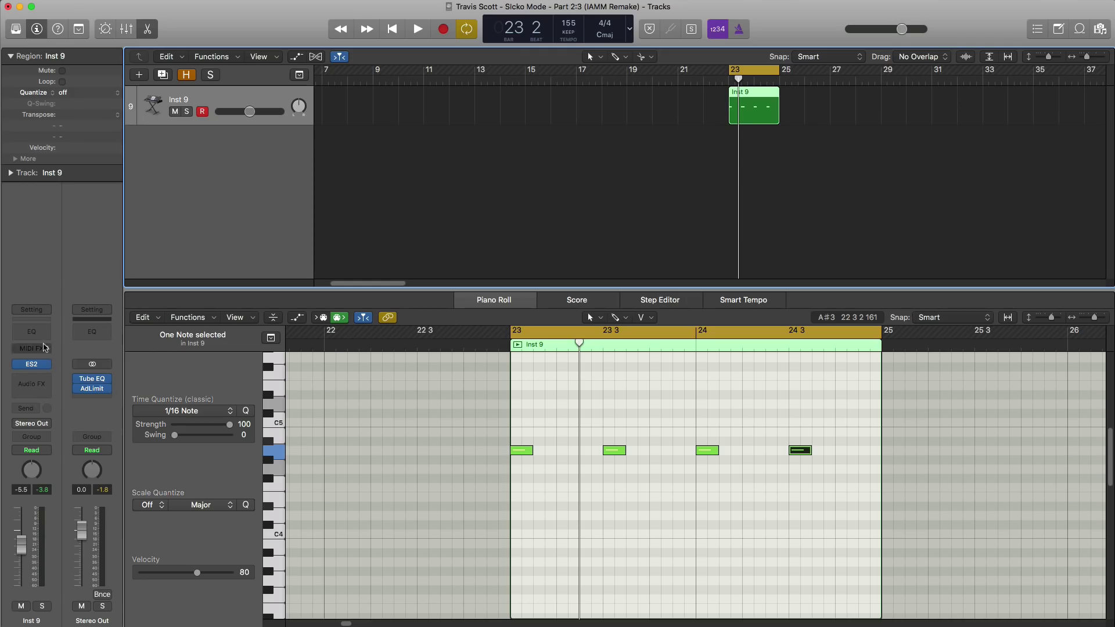
- Insert a stereo Echo effect on the Inst 9 channel and play the loop through it
click(35, 383)
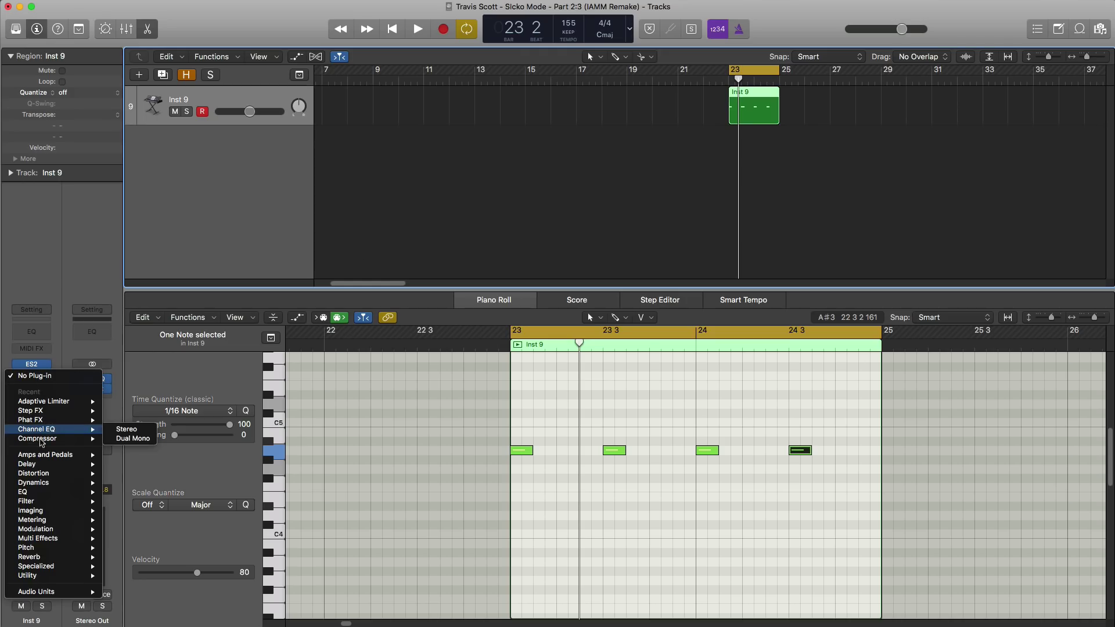
mouse_move(72, 465)
mouse_move(165, 474)
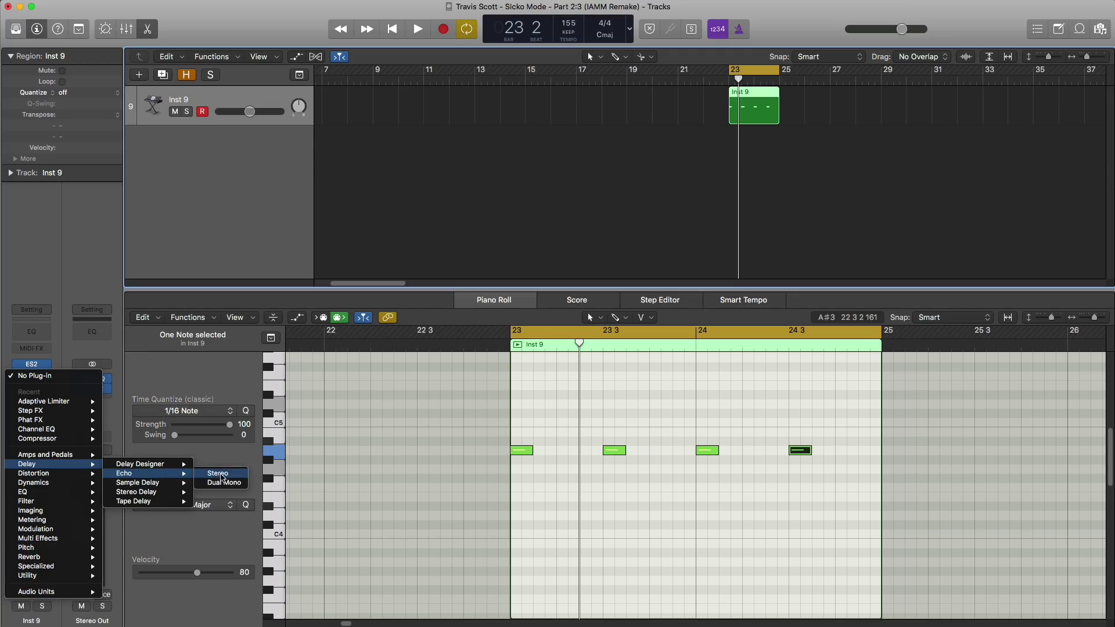
click(224, 476)
key(space)
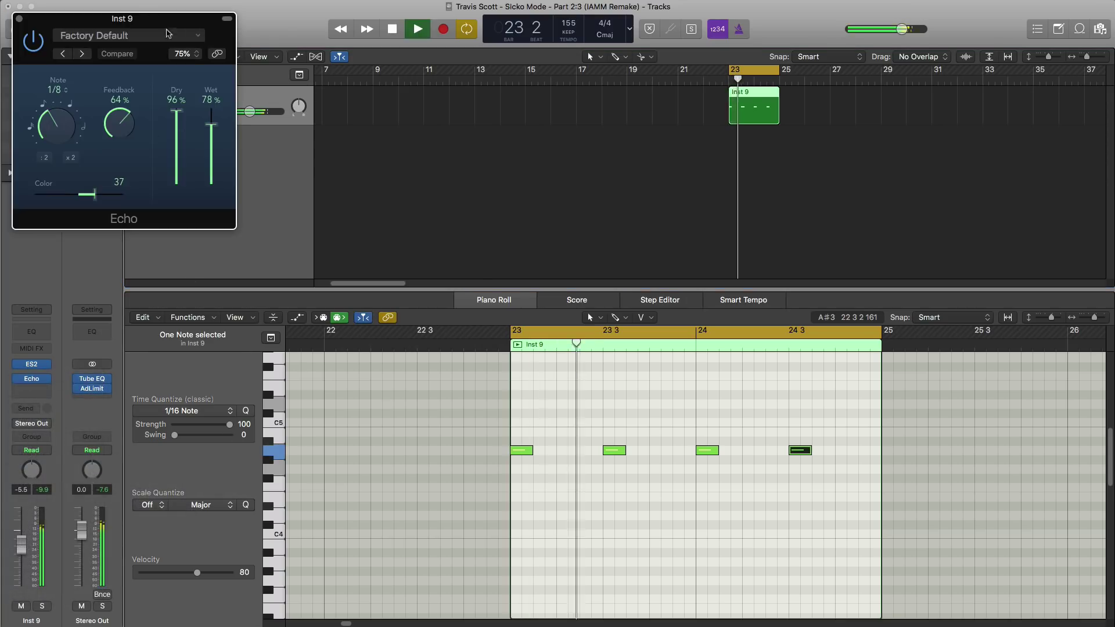
drag(333, 108, 441, 175)
- Set the Echo note value to 1/16 and the wet level to 10% while checking the loop, and close the effect
key(space)
drag(315, 280, 318, 309)
key(space)
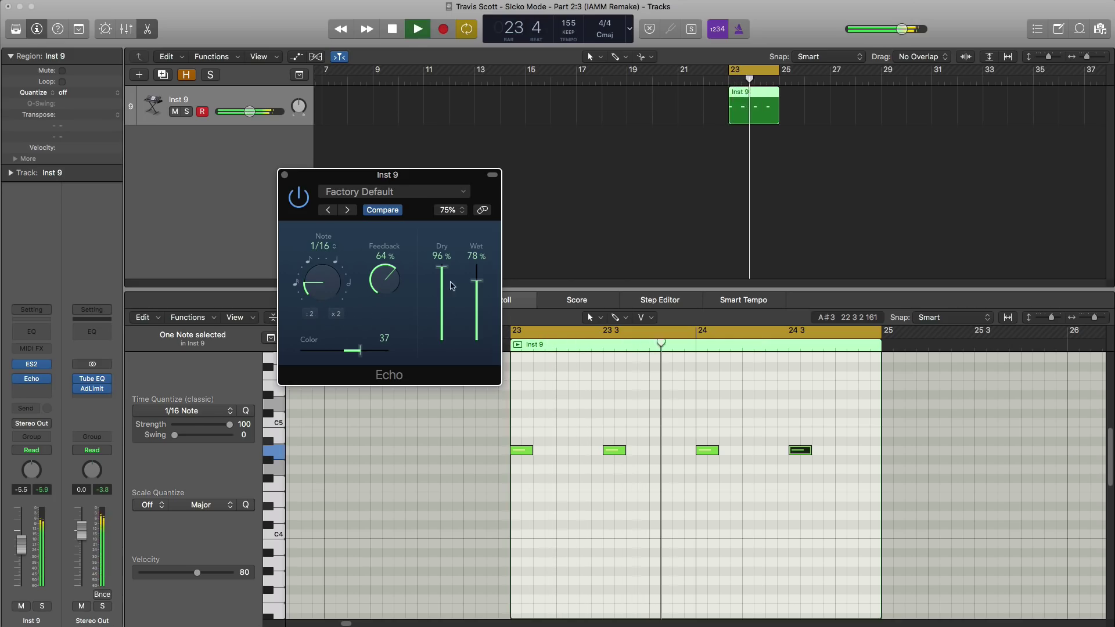
key(space)
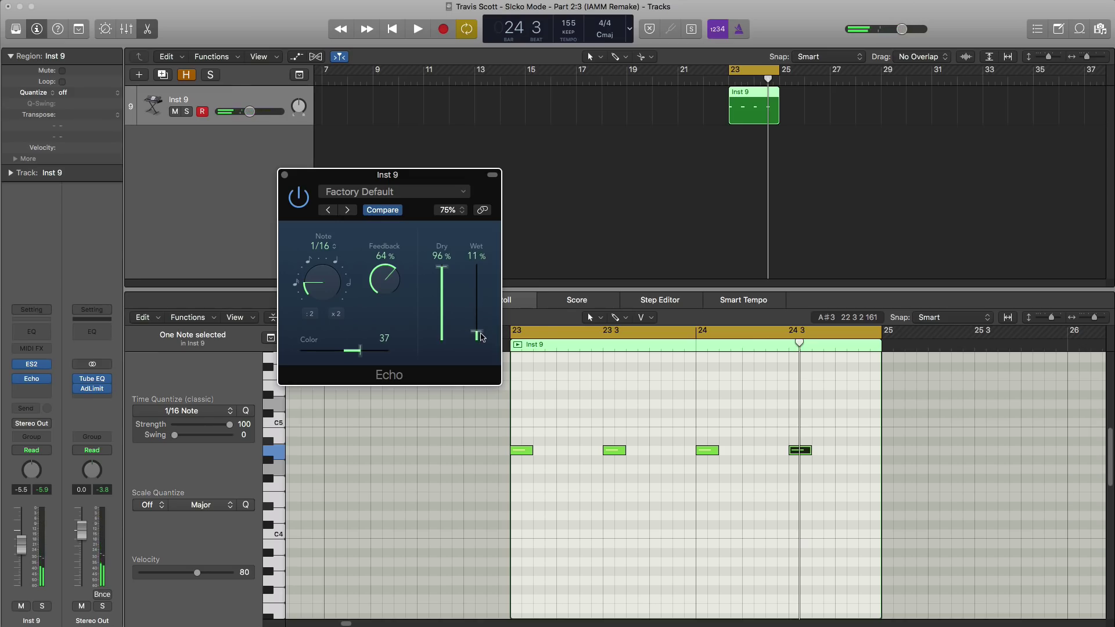
key(space)
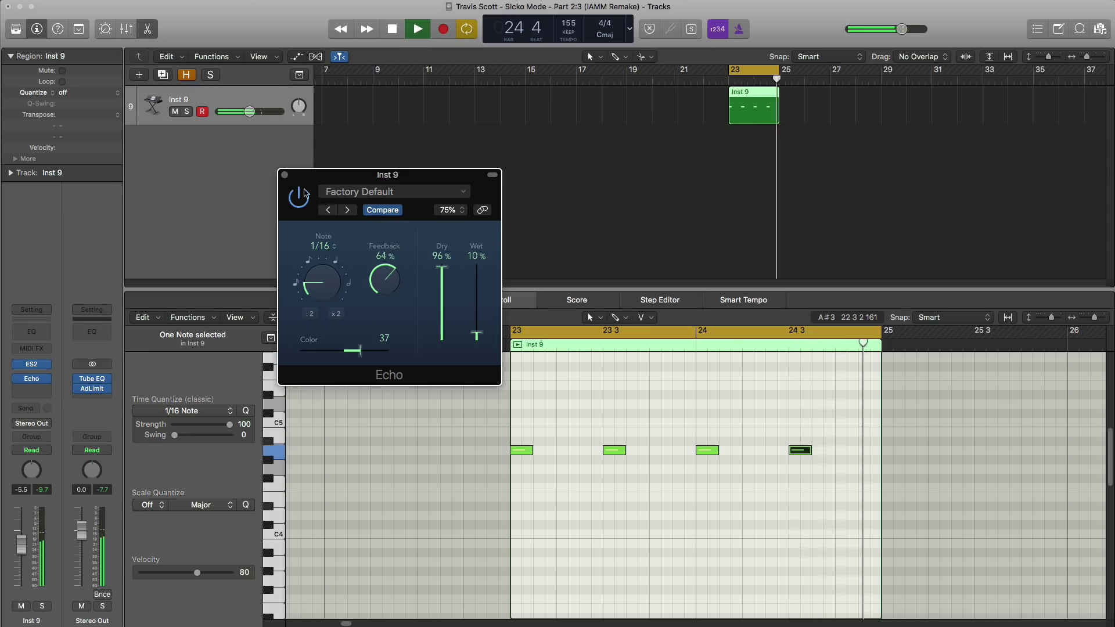
click(287, 178)
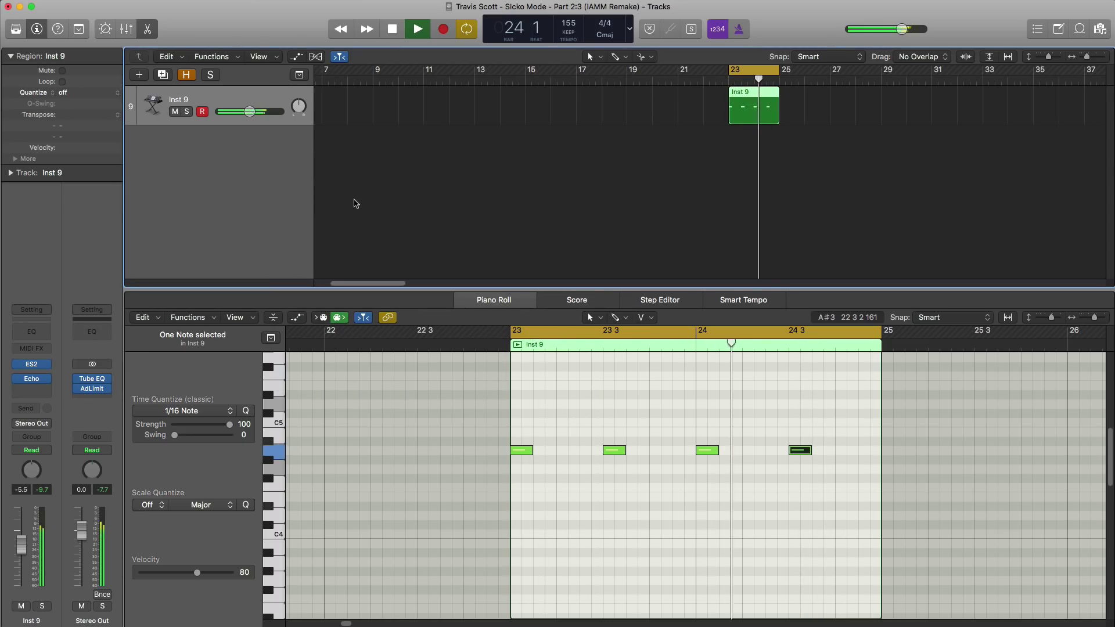
key(space)
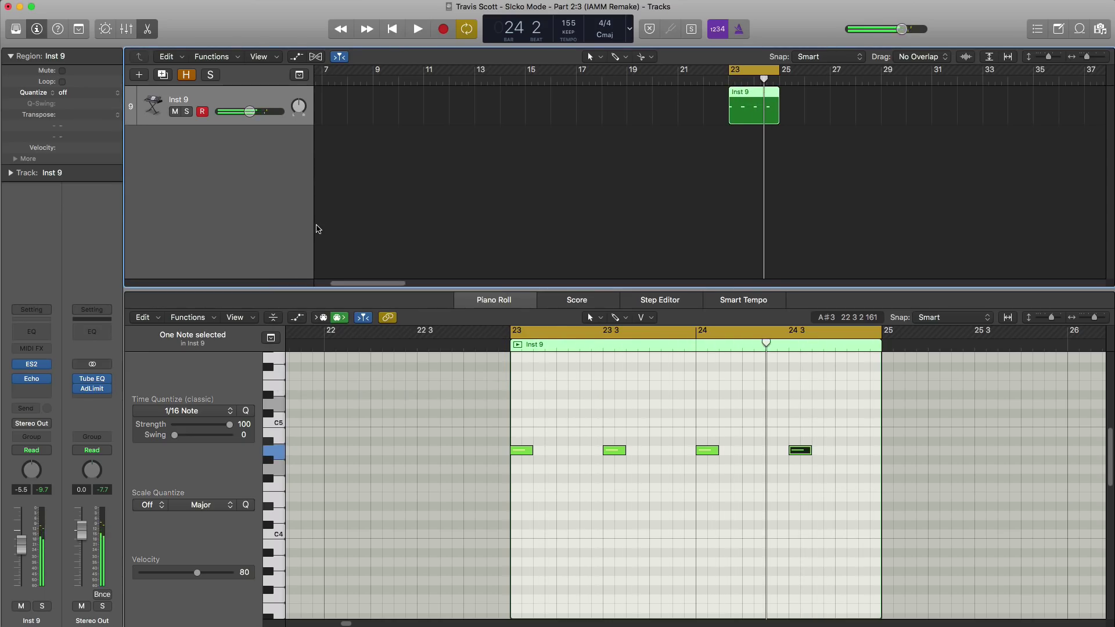
- Insert a stereo Space Designer reverb after the Echo on Inst 9 and play the loop through it
click(33, 390)
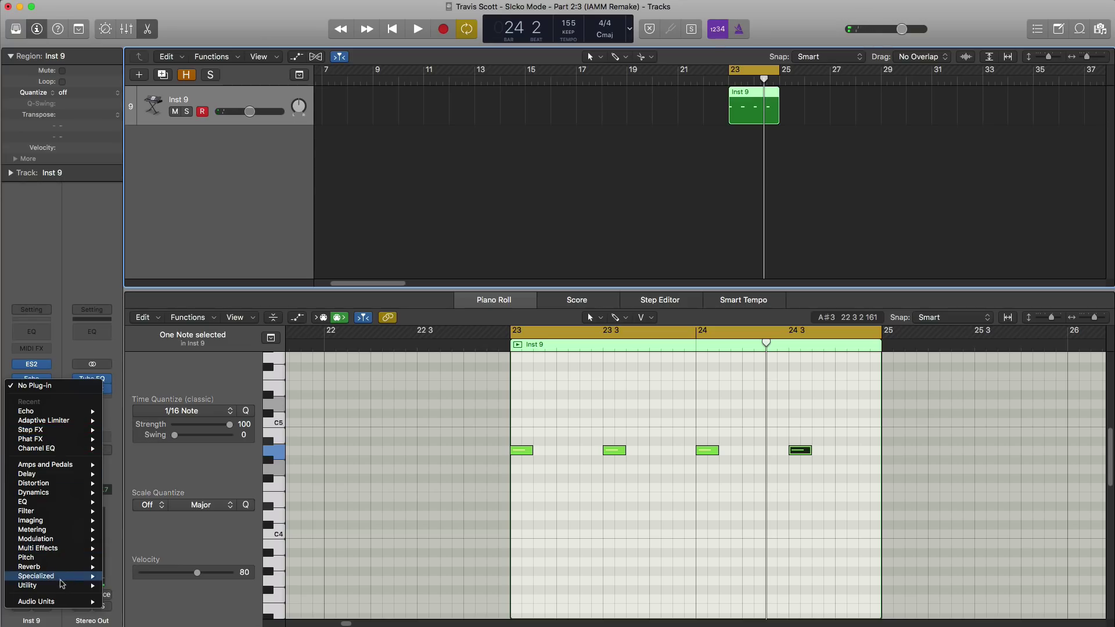
mouse_move(67, 567)
mouse_move(169, 595)
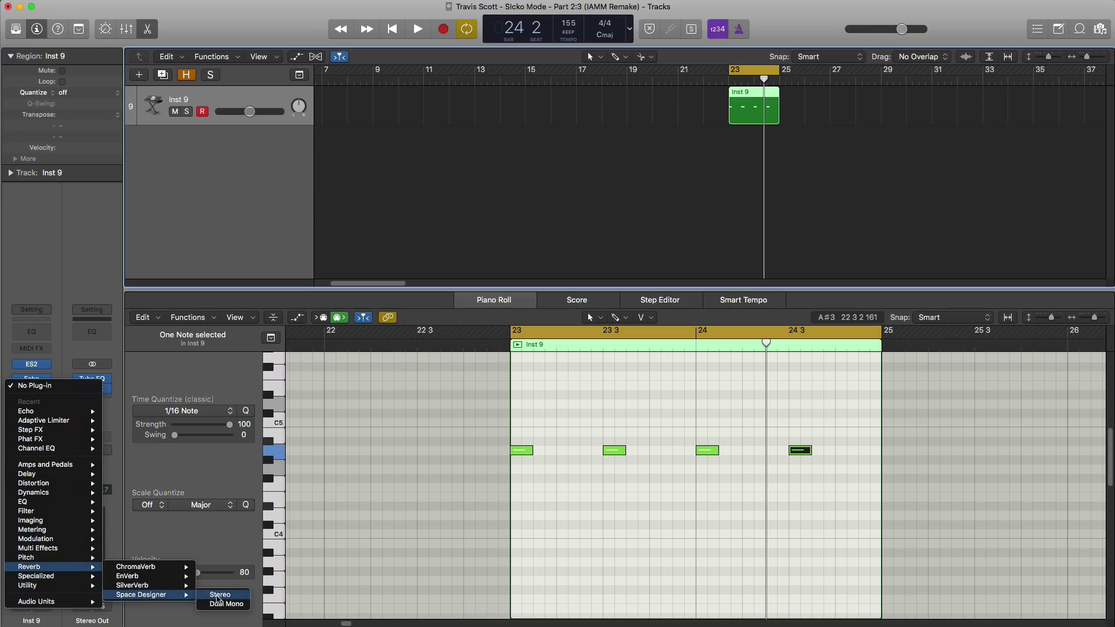
click(218, 595)
key(space)
drag(339, 28, 657, 80)
key(space)
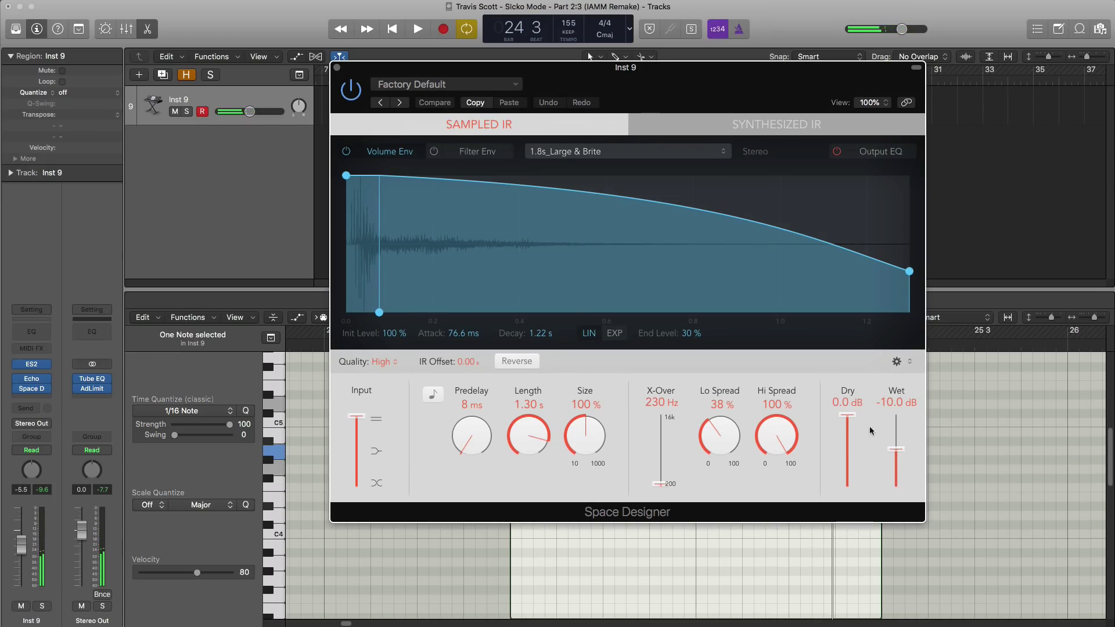
- Set the Space Designer wet level to -14 dB, close the effect and listen to the loop
drag(897, 463, 898, 461)
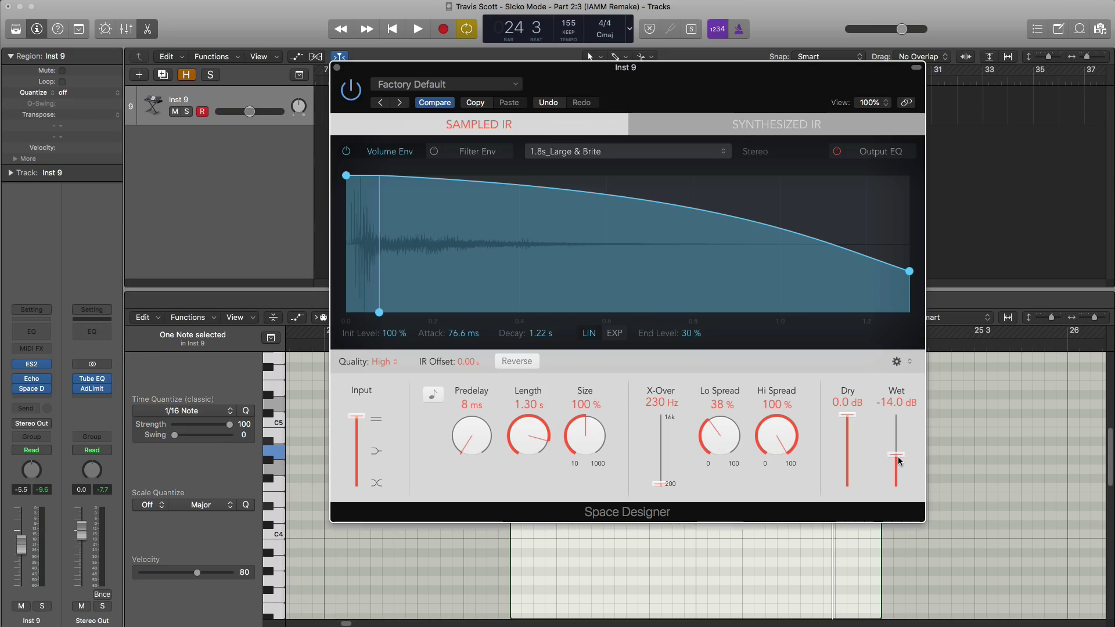
key(space)
click(337, 68)
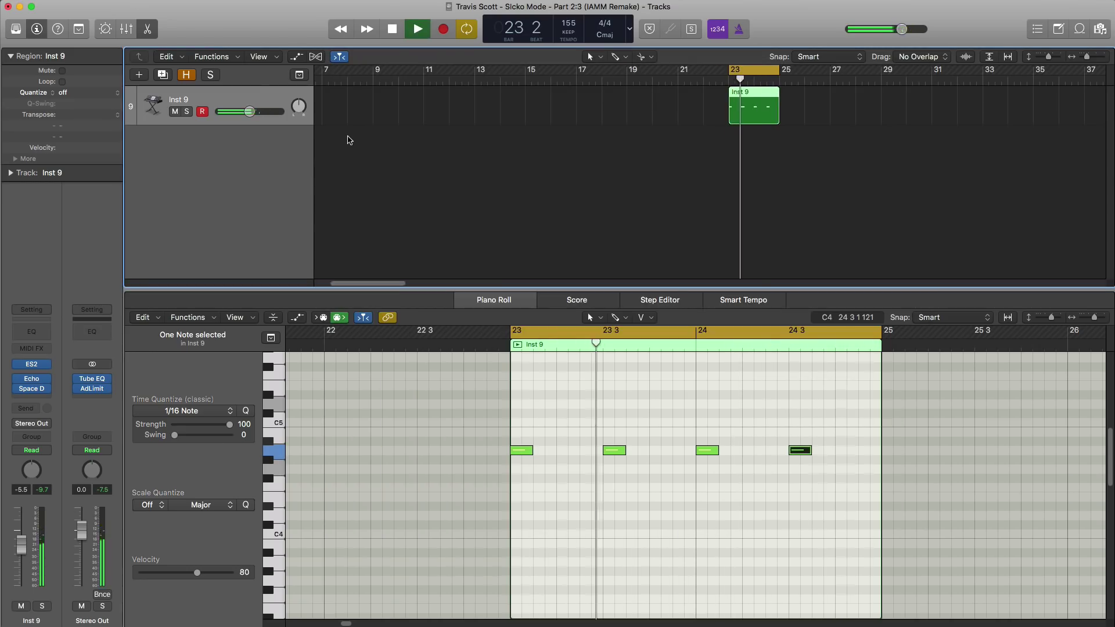
key(space)
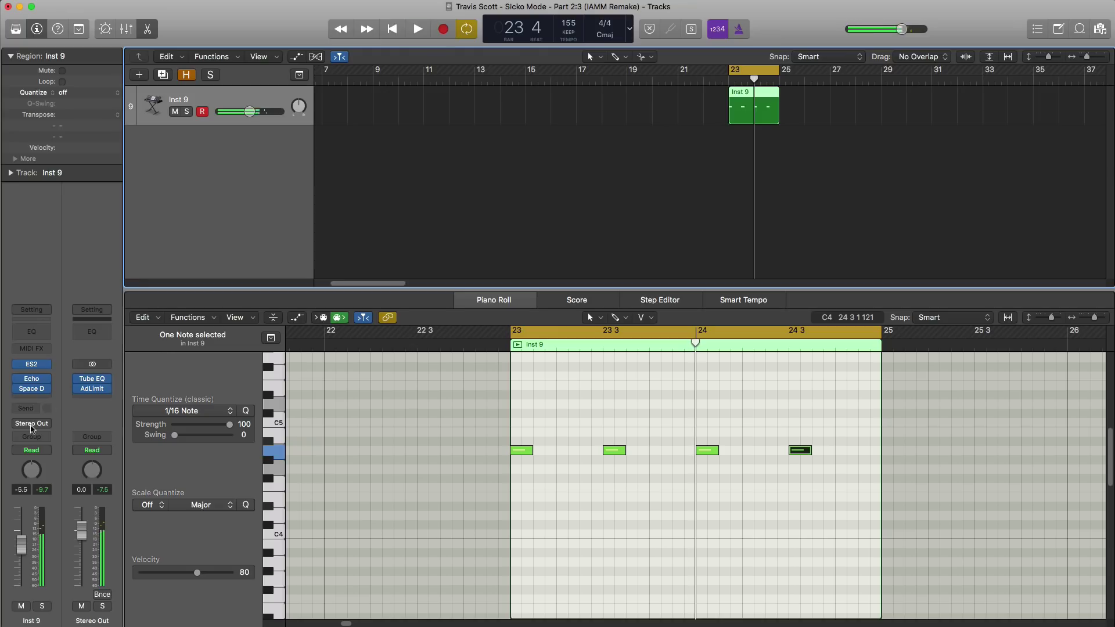
- Add a Channel EQ to Inst 9 with a high cut at 370 Hz, 18 dB/Oct and a Q of 0.67
click(42, 335)
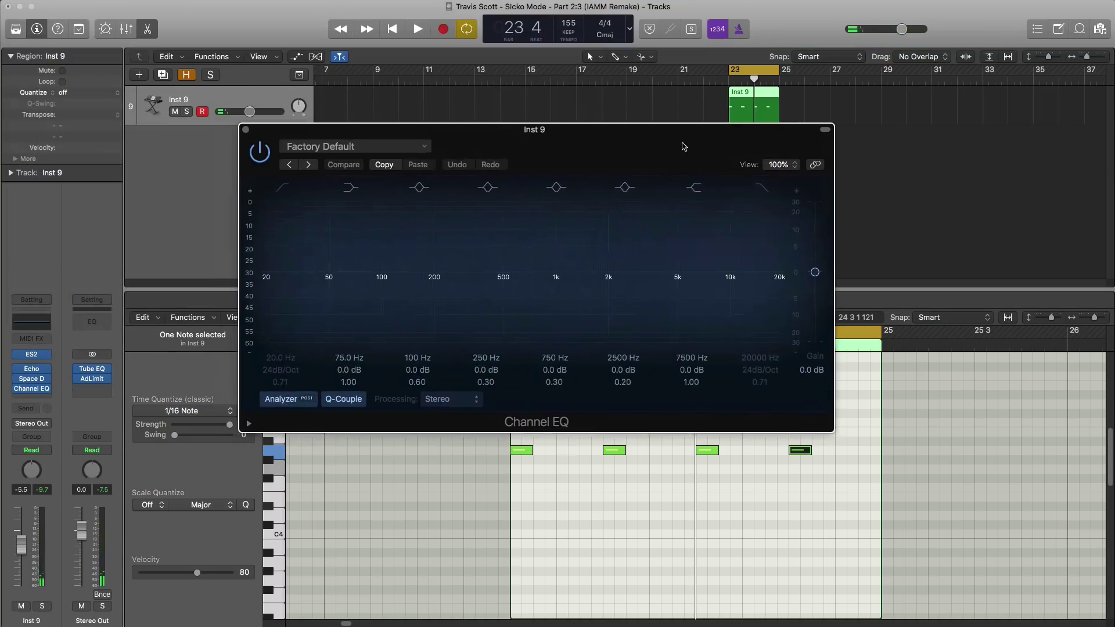
click(760, 189)
key(space)
drag(776, 291, 454, 294)
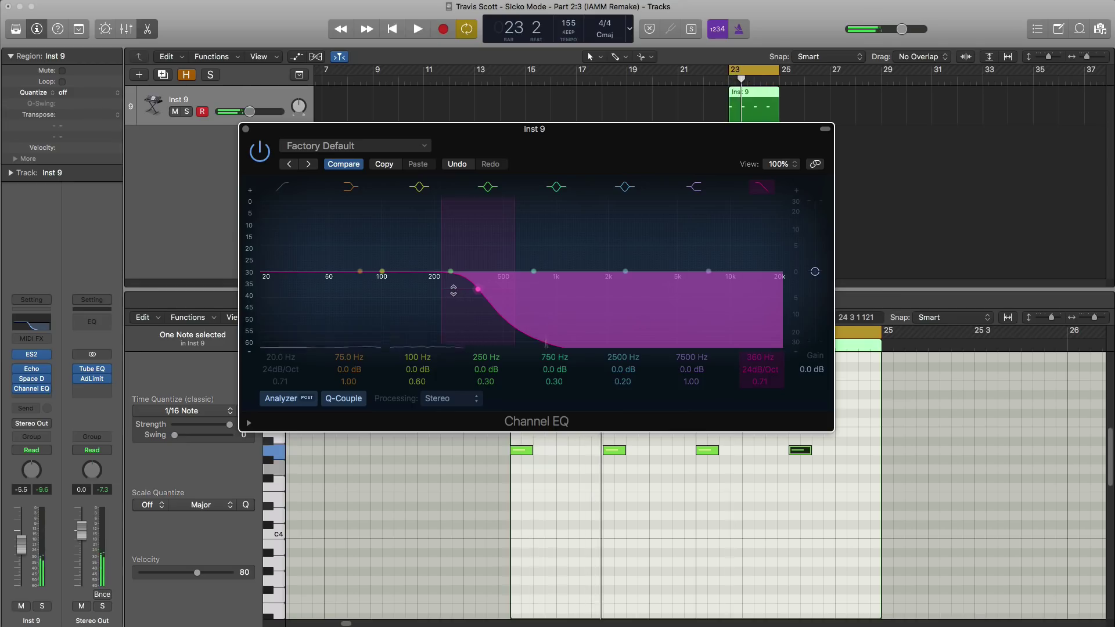
drag(758, 378, 720, 392)
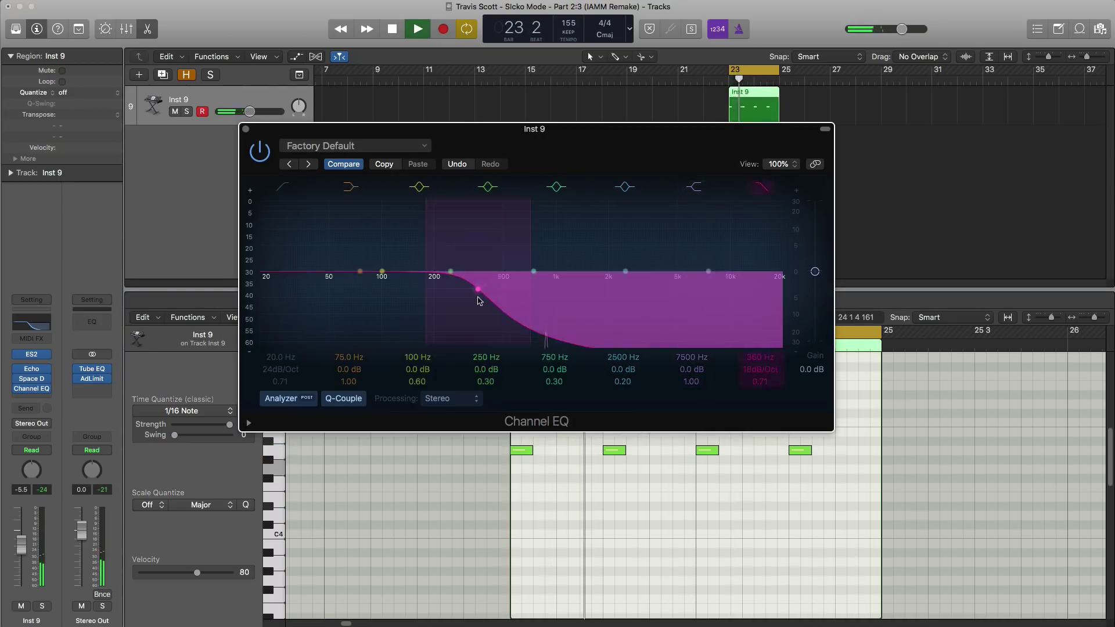
drag(478, 294, 481, 296)
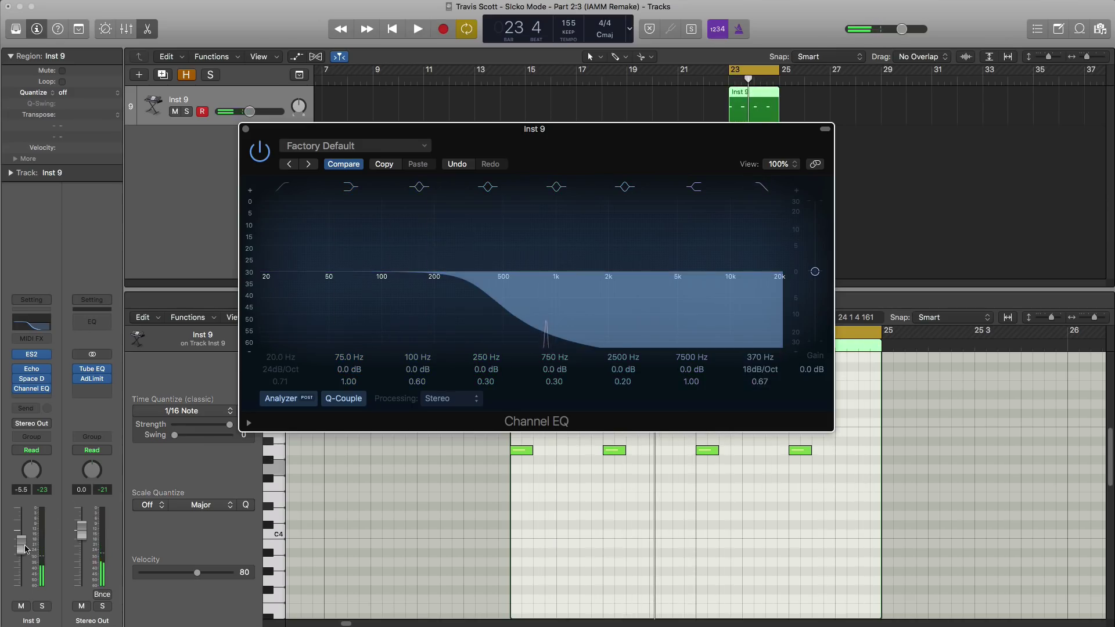
- Raise the Inst 9 volume to -0.9 dB and close the Channel EQ
drag(21, 544, 20, 537)
key(space)
click(246, 129)
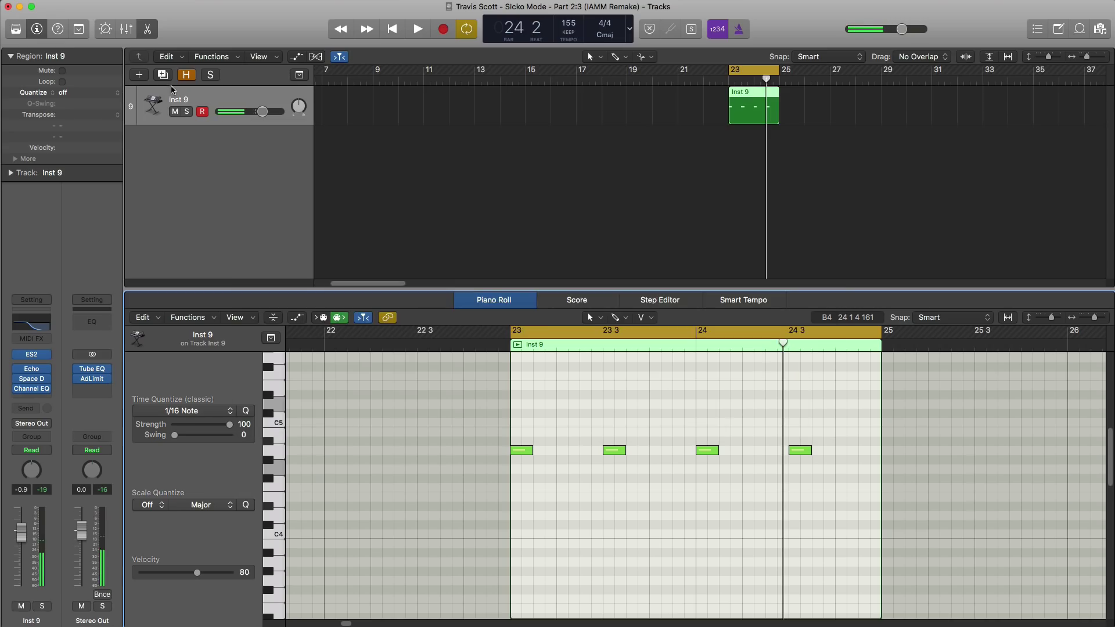
- Duplicate the Inst 9 track with its settings, copy its region onto the new track at bar 23, and play both
click(166, 80)
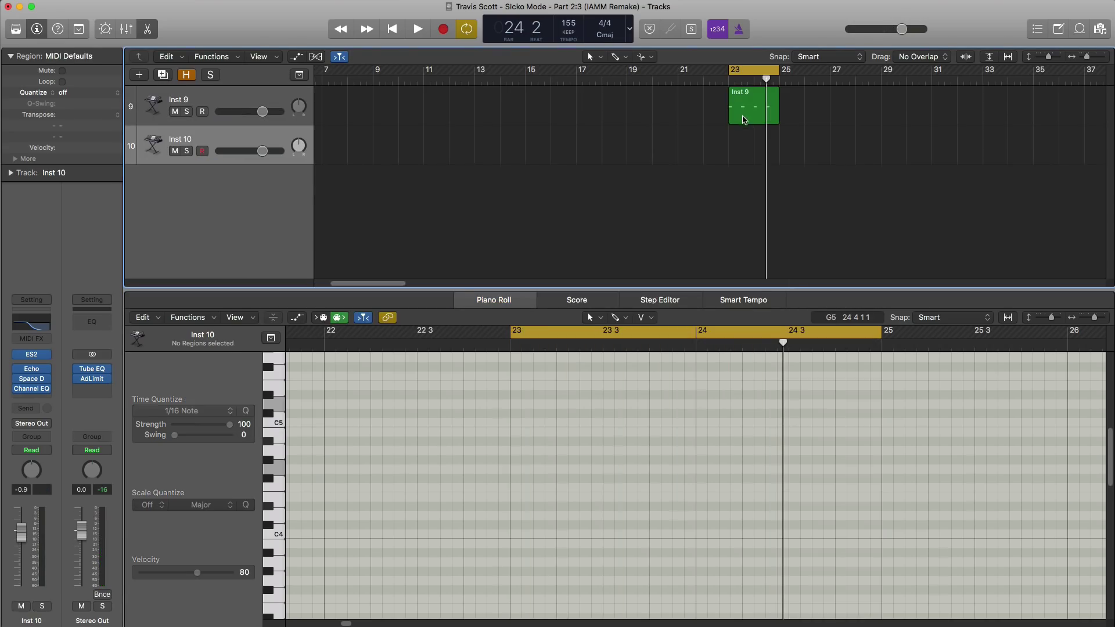
drag(744, 119, 749, 153)
key(space)
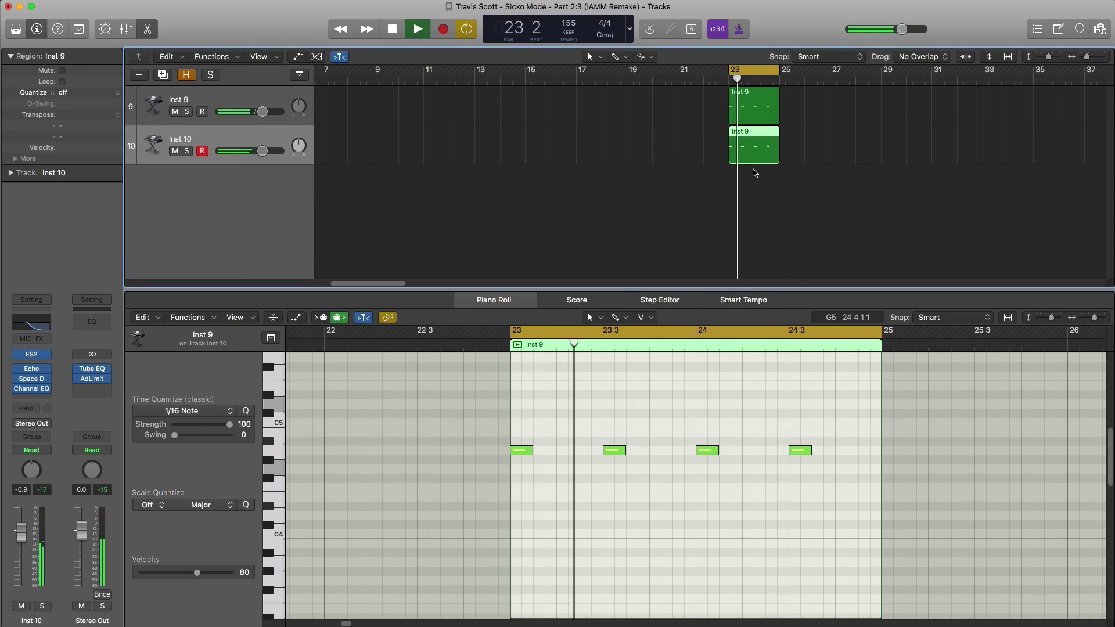
key(space)
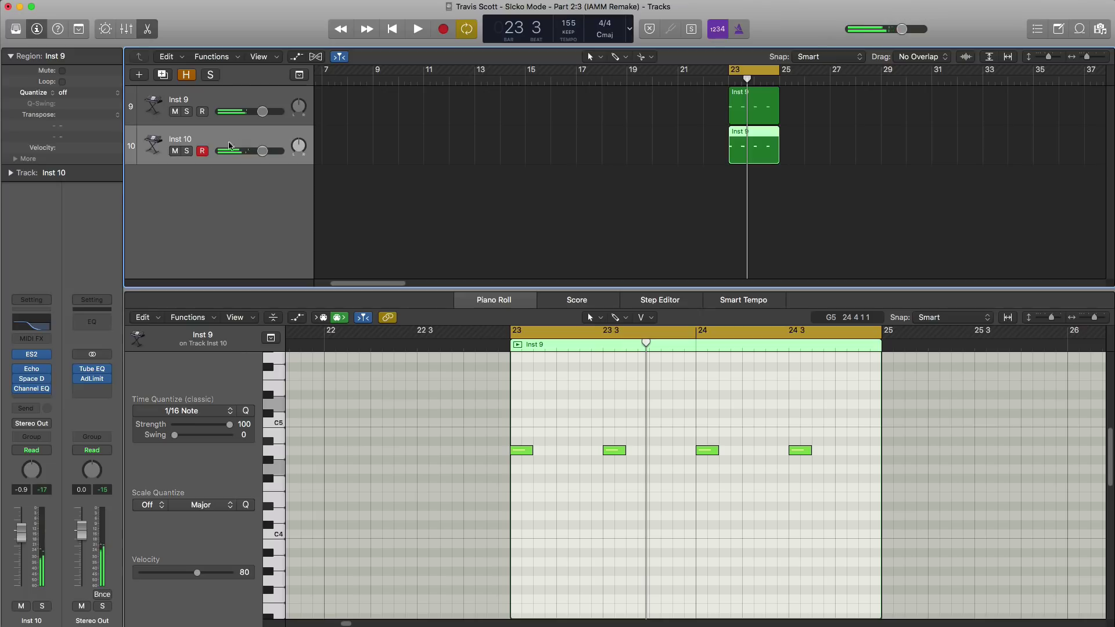
- Load the Air Current preset from Warped Effects, Moving Spaces in Inst 10's Space Designer and play the loop
click(32, 379)
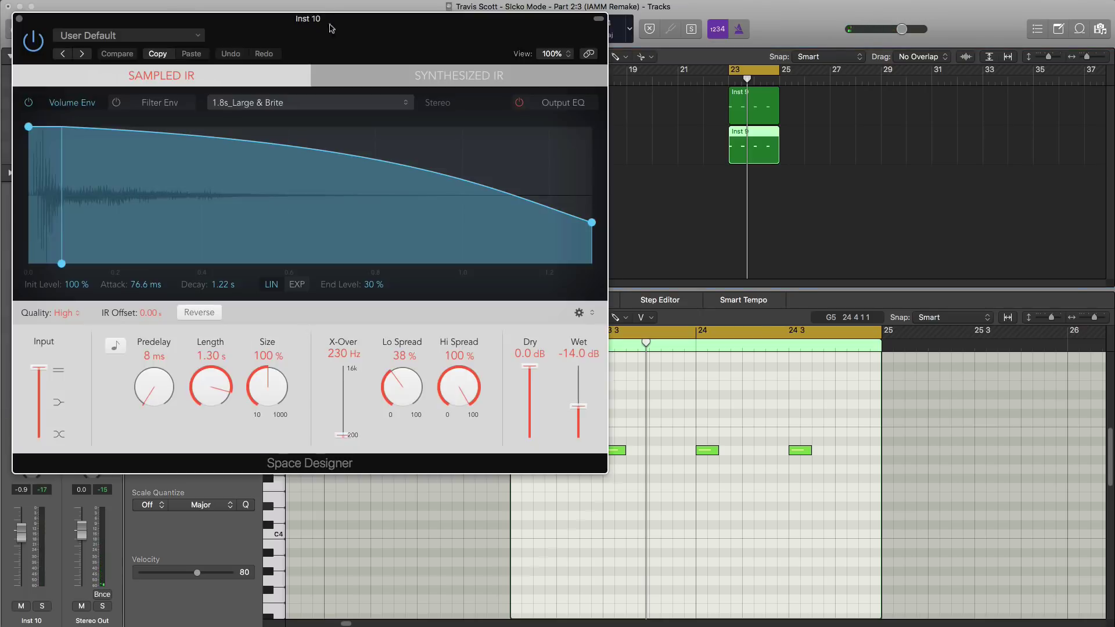
drag(331, 28, 530, 54)
click(347, 67)
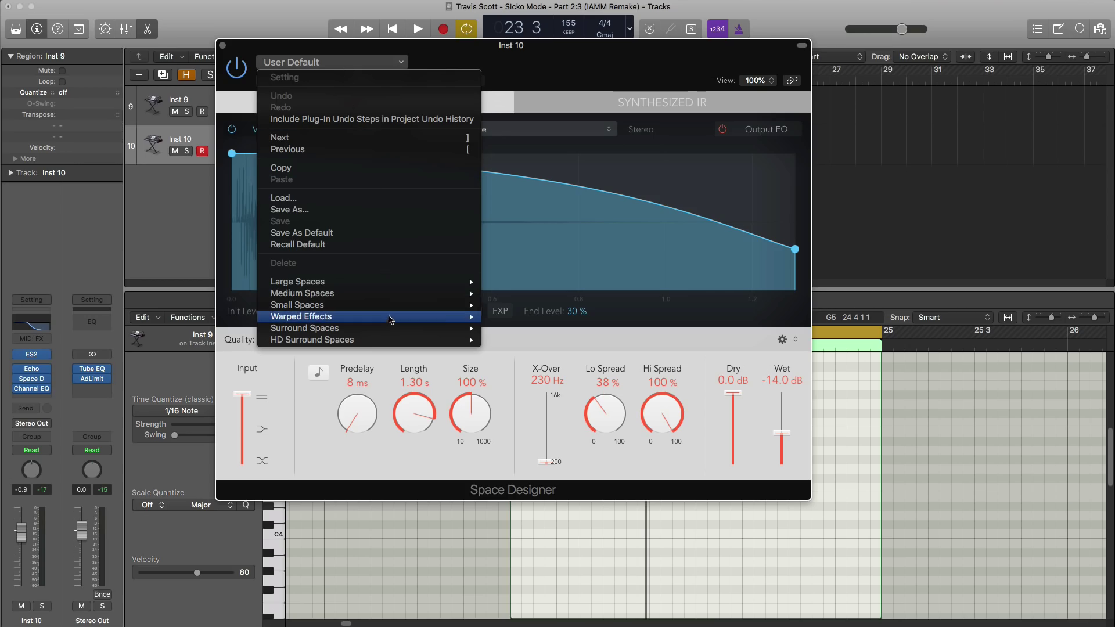
mouse_move(389, 322)
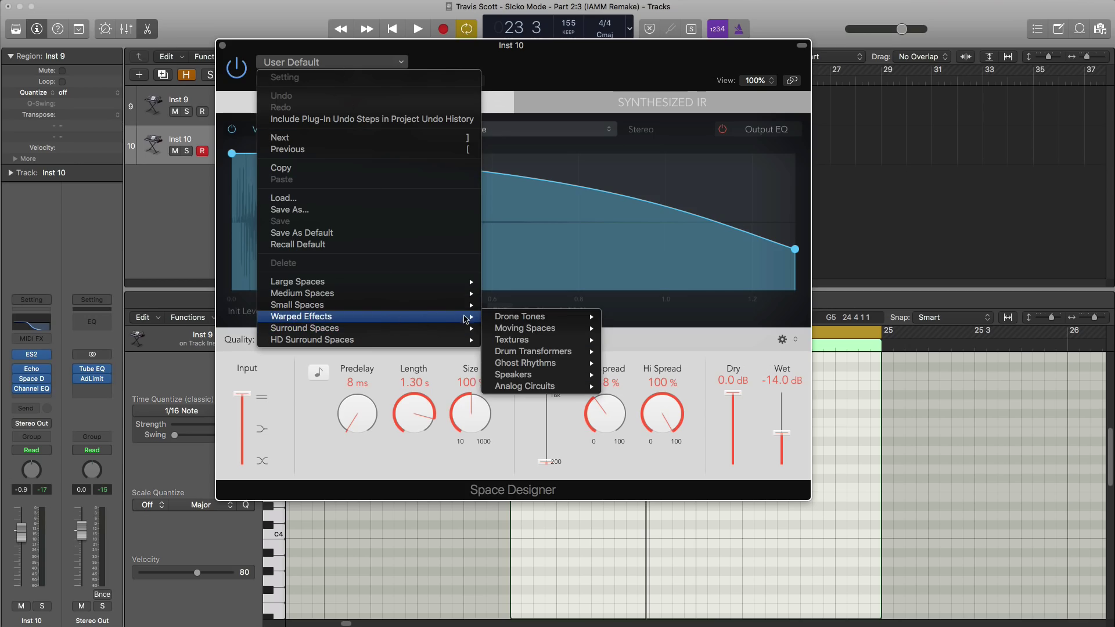
mouse_move(534, 328)
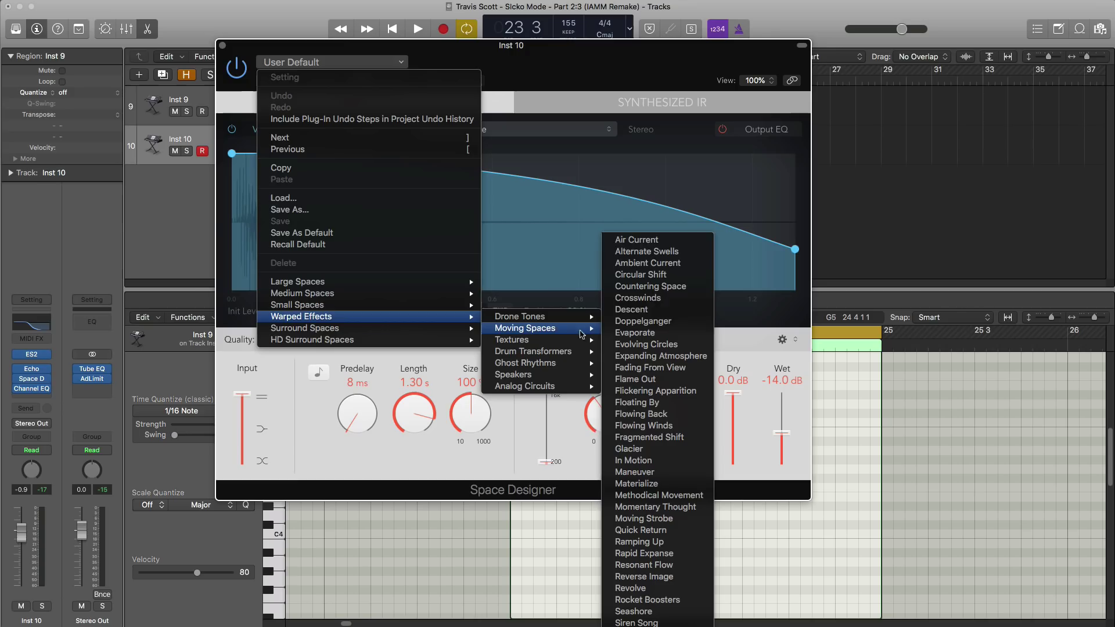
click(668, 245)
key(space)
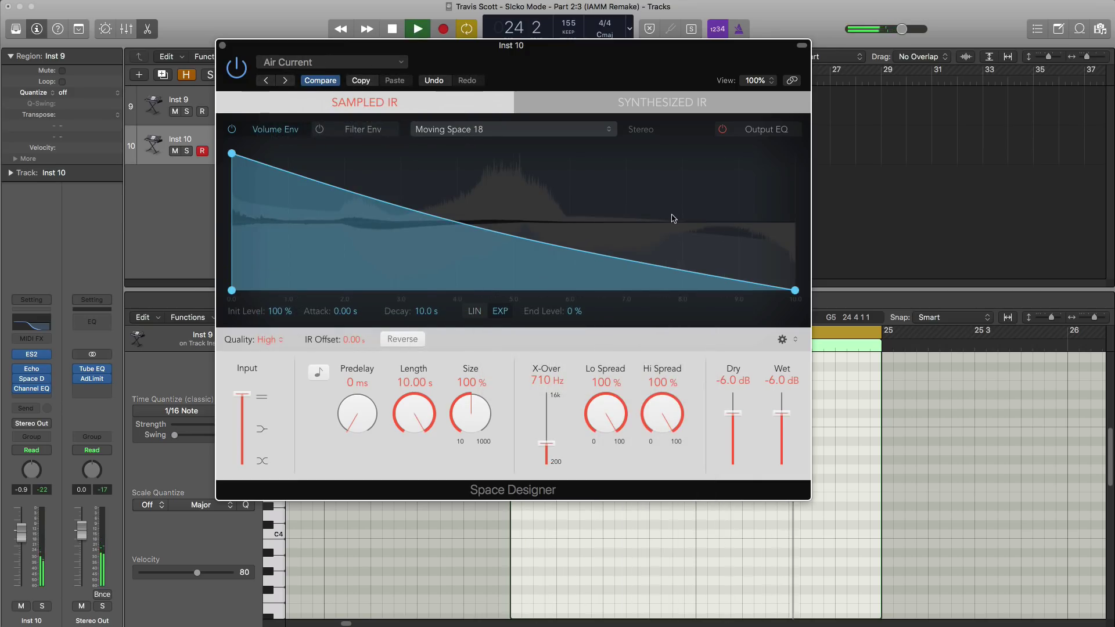
- Mute Inst 10's Space Designer dry signal, raise its wet level to -2.4 dB, and set the track volume to -1.1 dB
key(space)
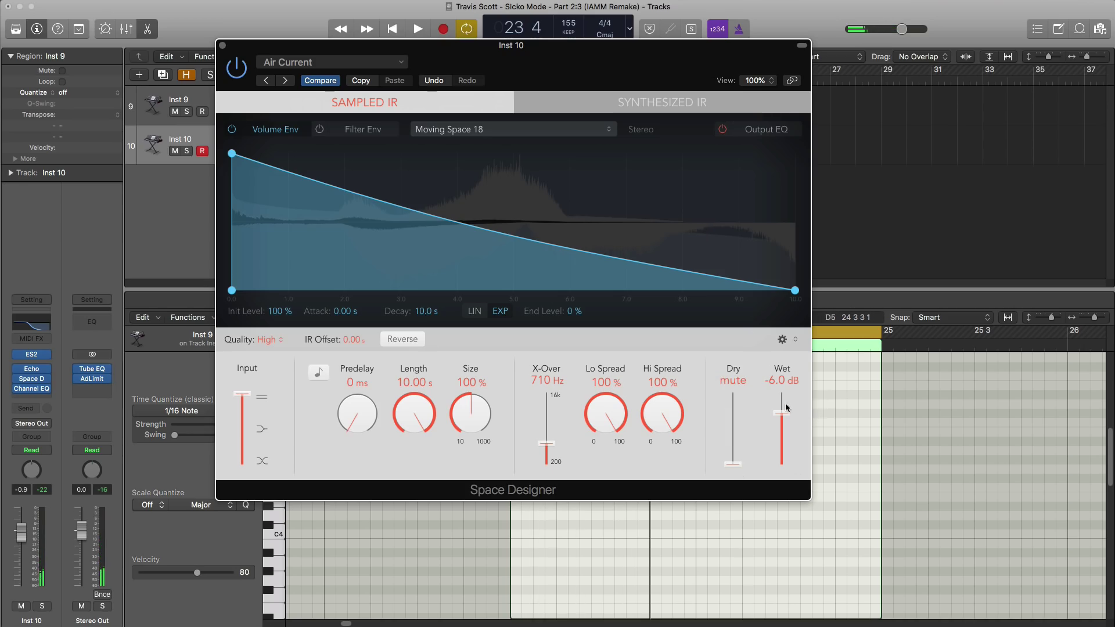
drag(781, 412, 782, 411)
key(space)
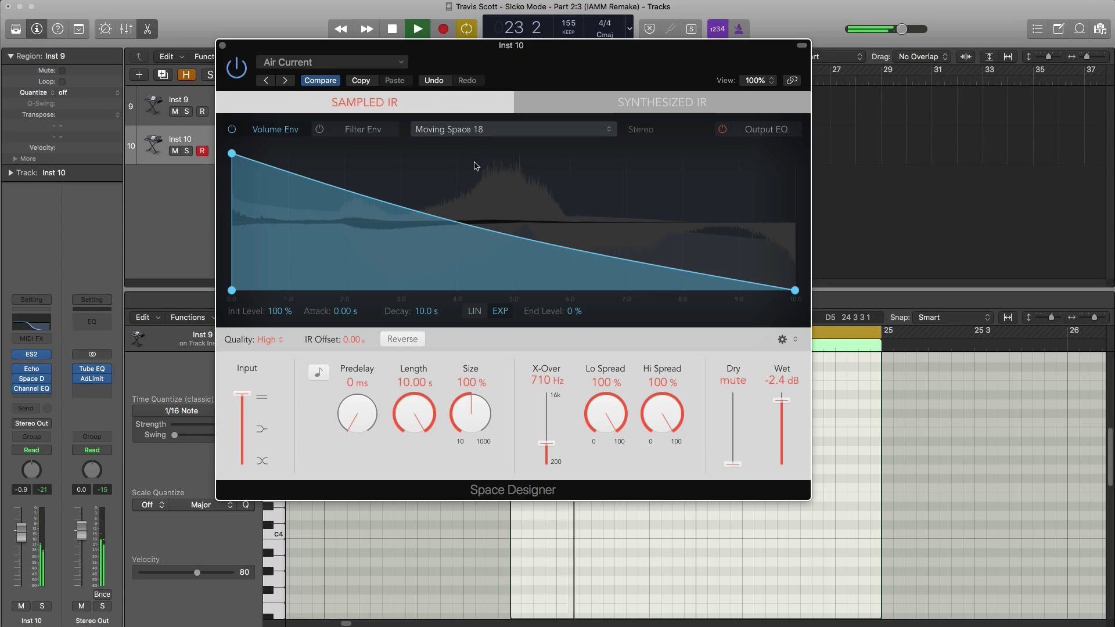
click(222, 44)
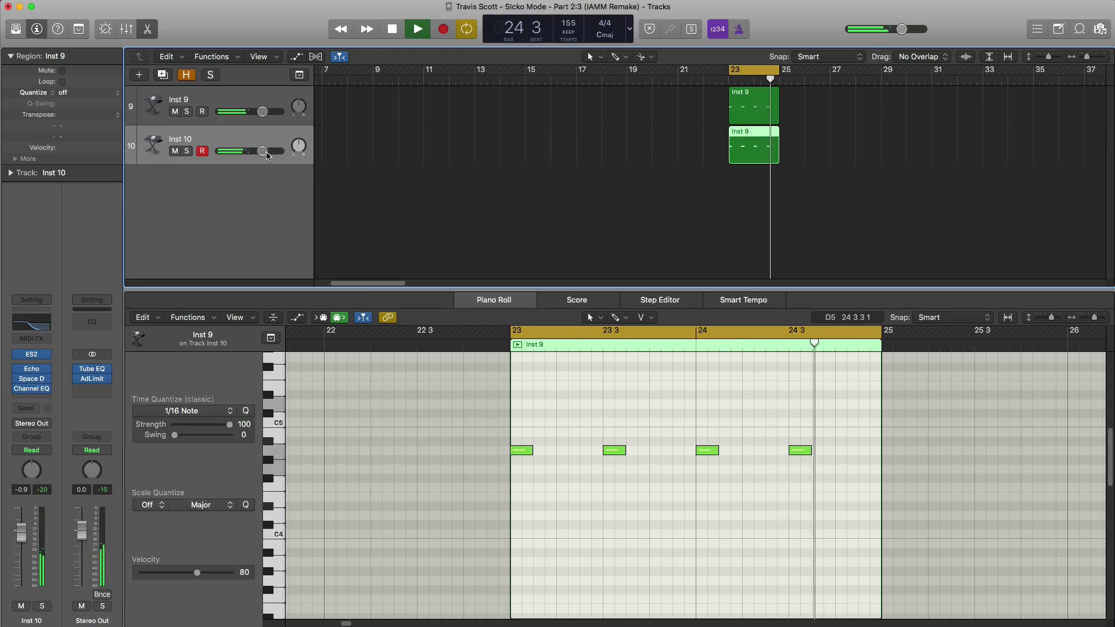
drag(266, 151, 262, 151)
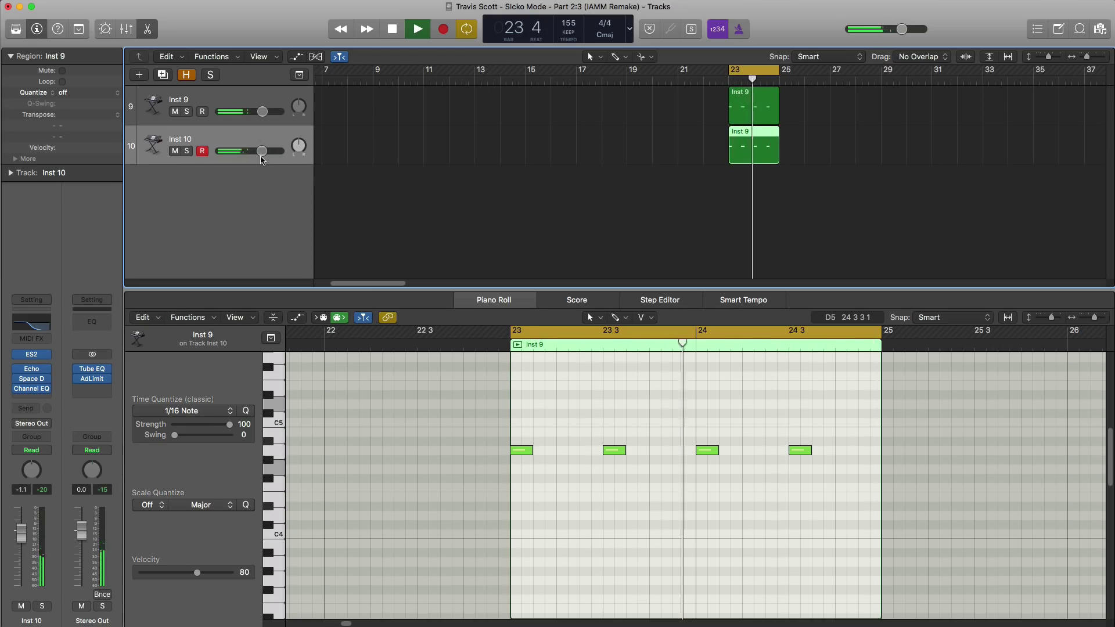
key(space)
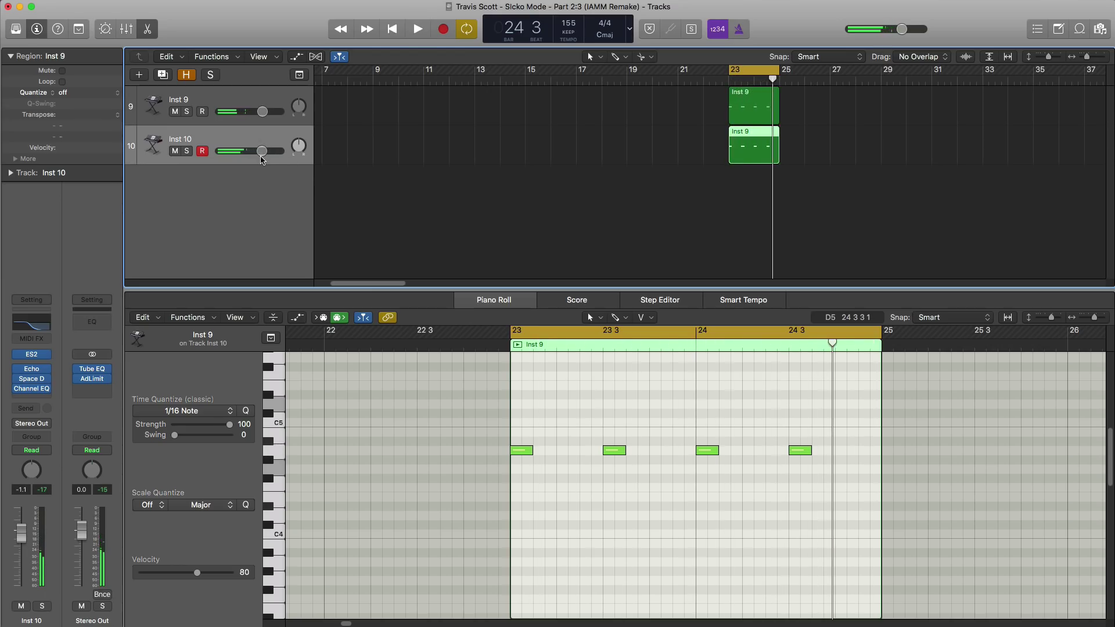
- Create a new software instrument track with ES2 loaded and close the synth window
click(139, 75)
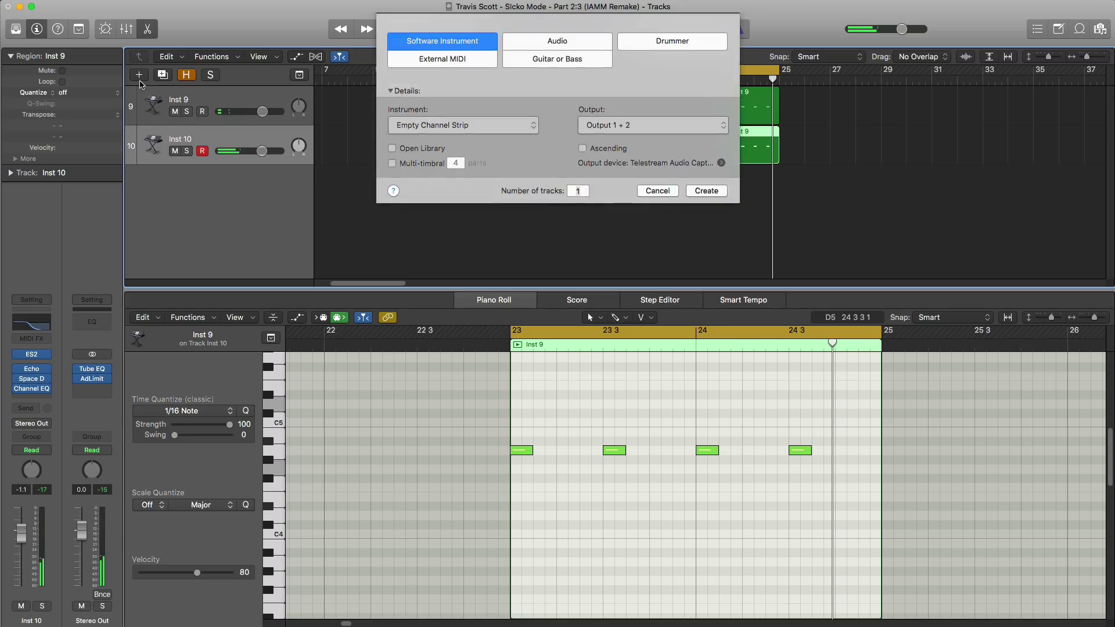
key(Return)
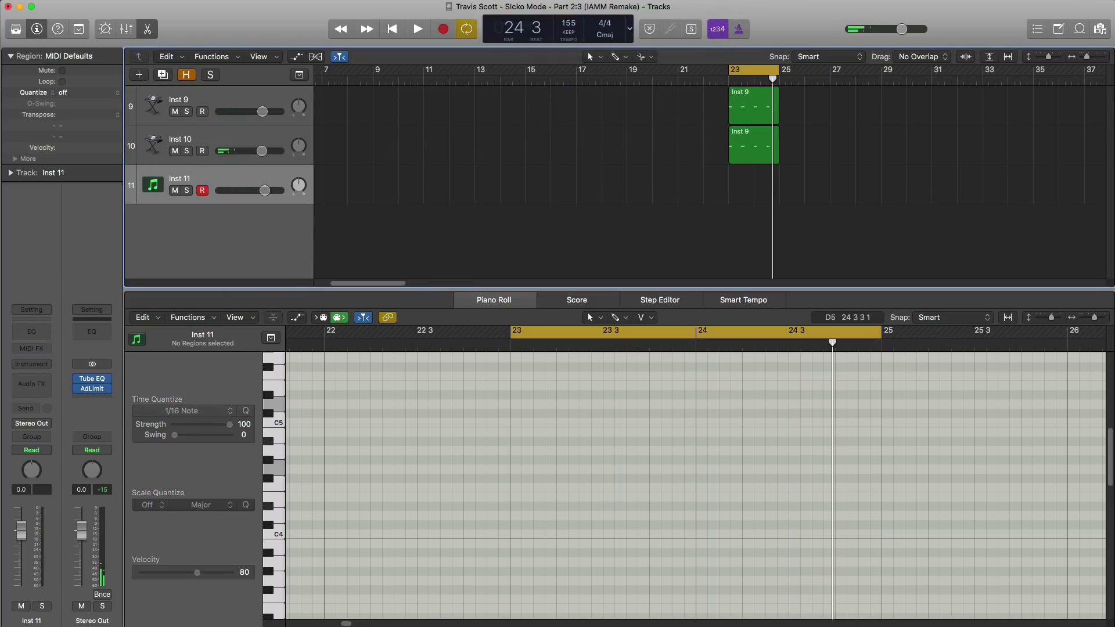
click(49, 364)
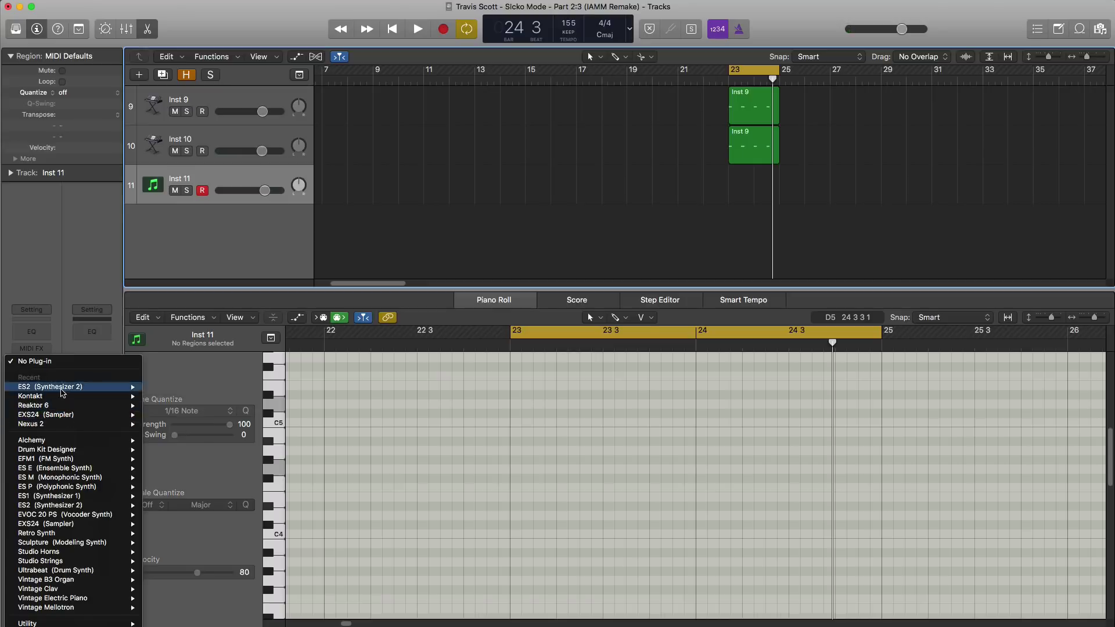
click(62, 388)
drag(409, 14, 644, 21)
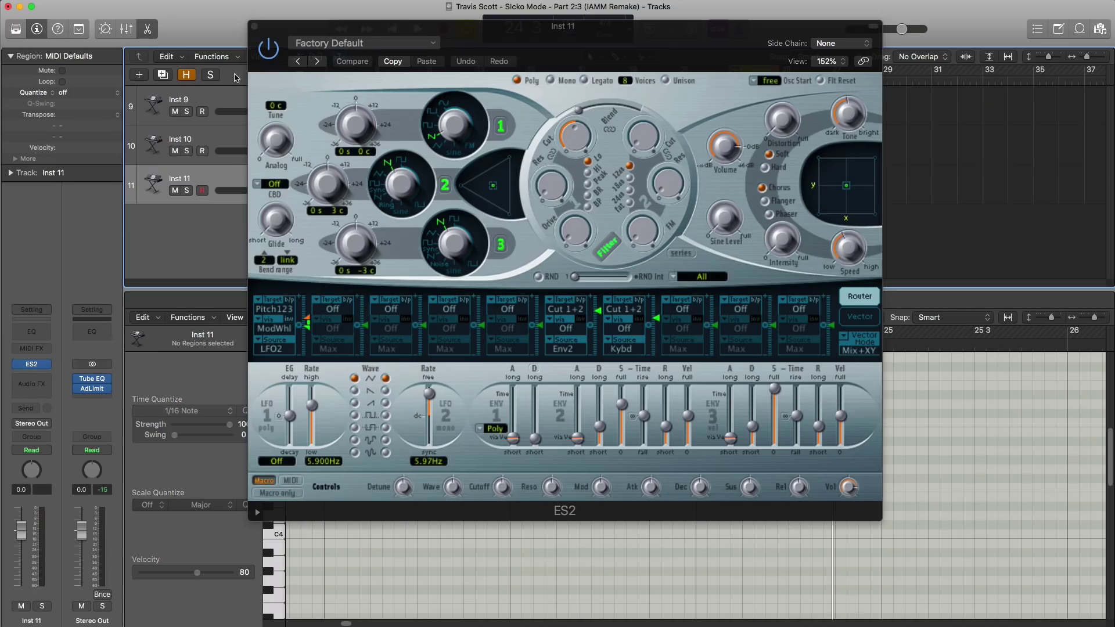
click(253, 26)
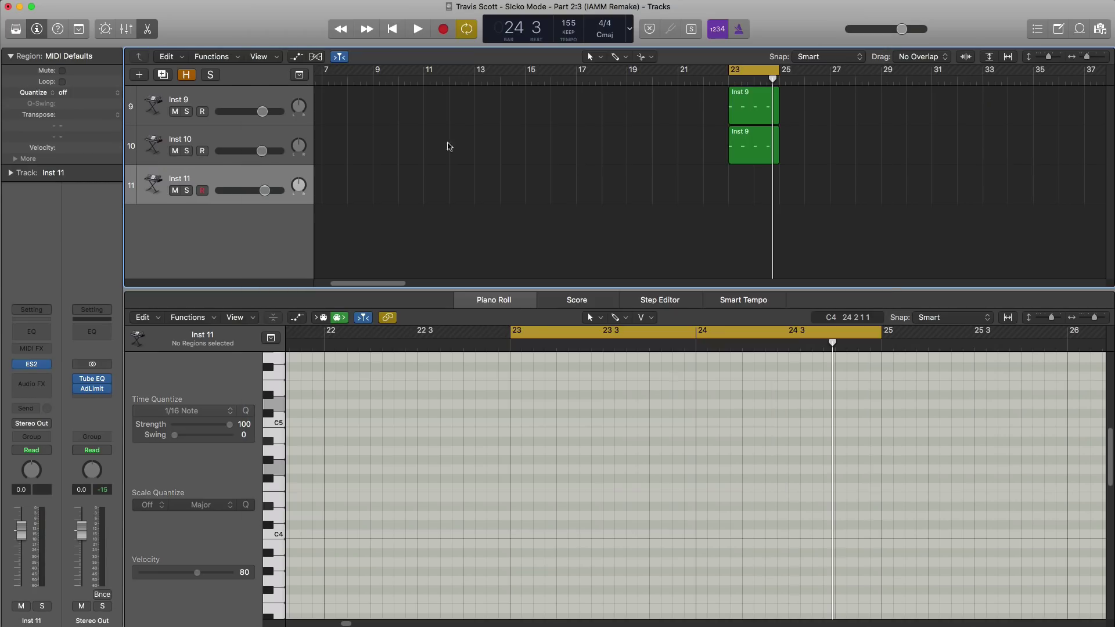
- Create a two-bar region on Inst 11 at bar 23 with A1 notes on beats 1 and 3 of each bar, and play it
super+click(739, 195)
drag(750, 195, 778, 195)
scroll(535, 444, down, 5)
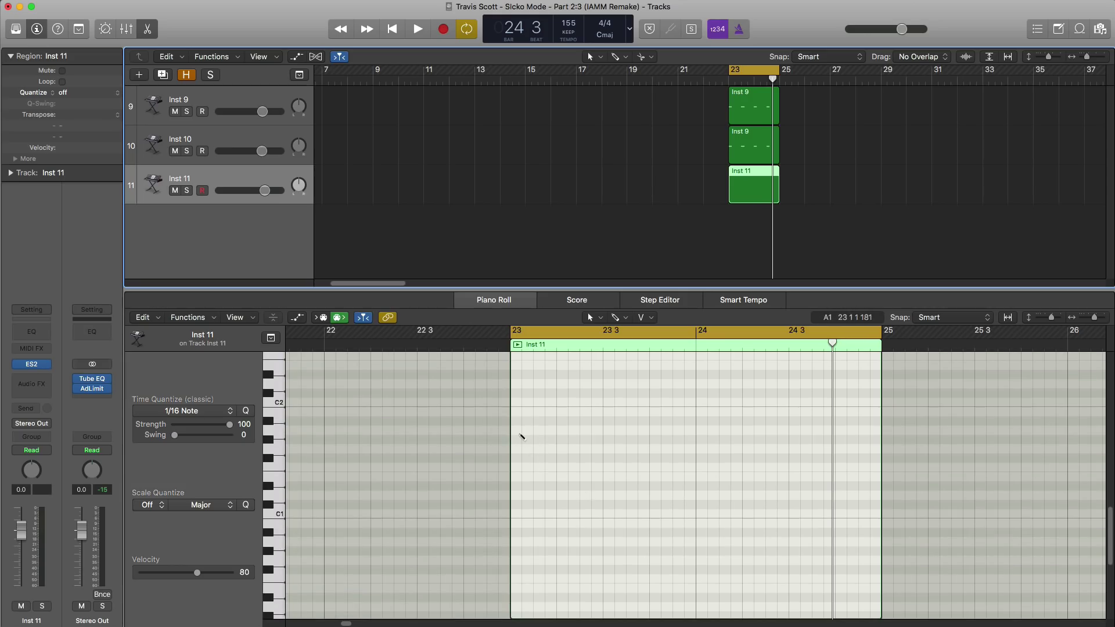
click(520, 431)
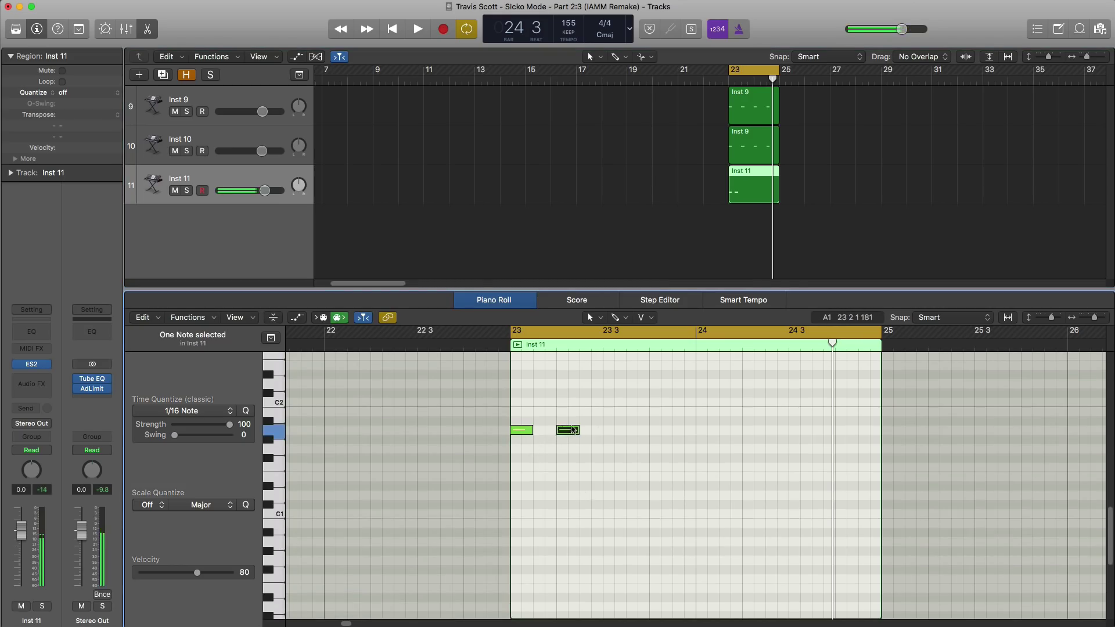
drag(561, 431, 607, 430)
click(700, 431)
click(793, 430)
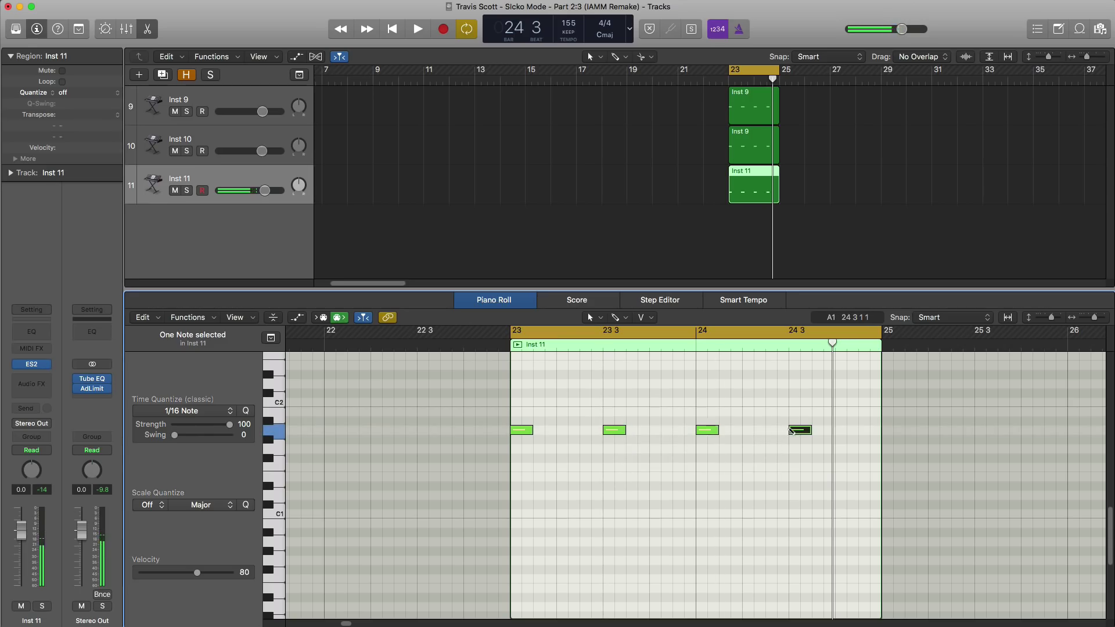
key(space)
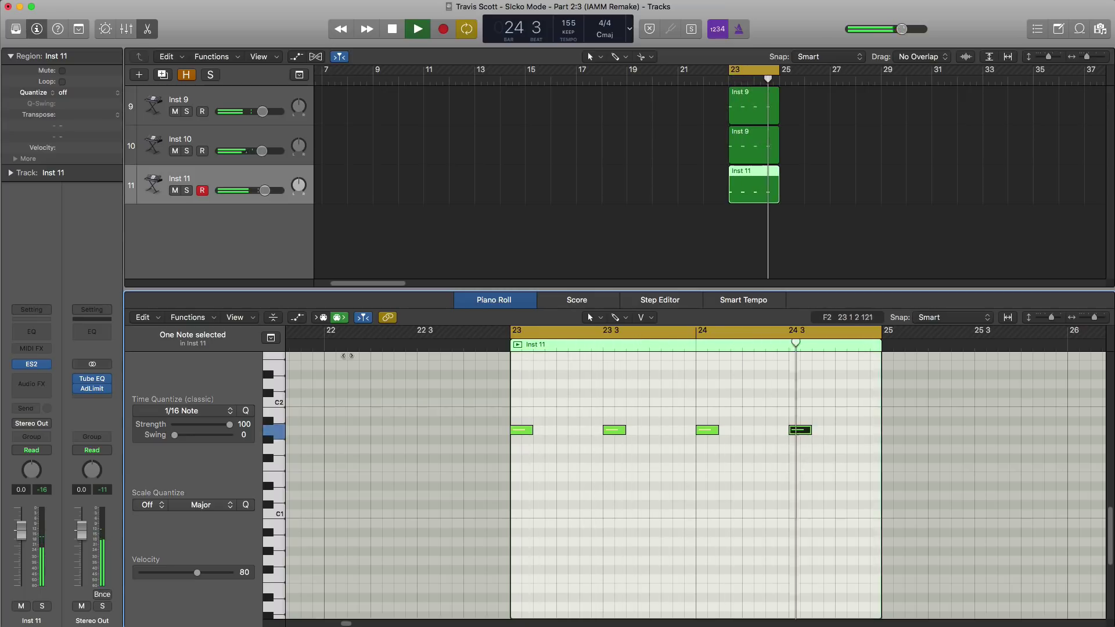
key(space)
- Load the Acid Sawtooth preset in Inst 11's ES2 and play the loop
click(33, 365)
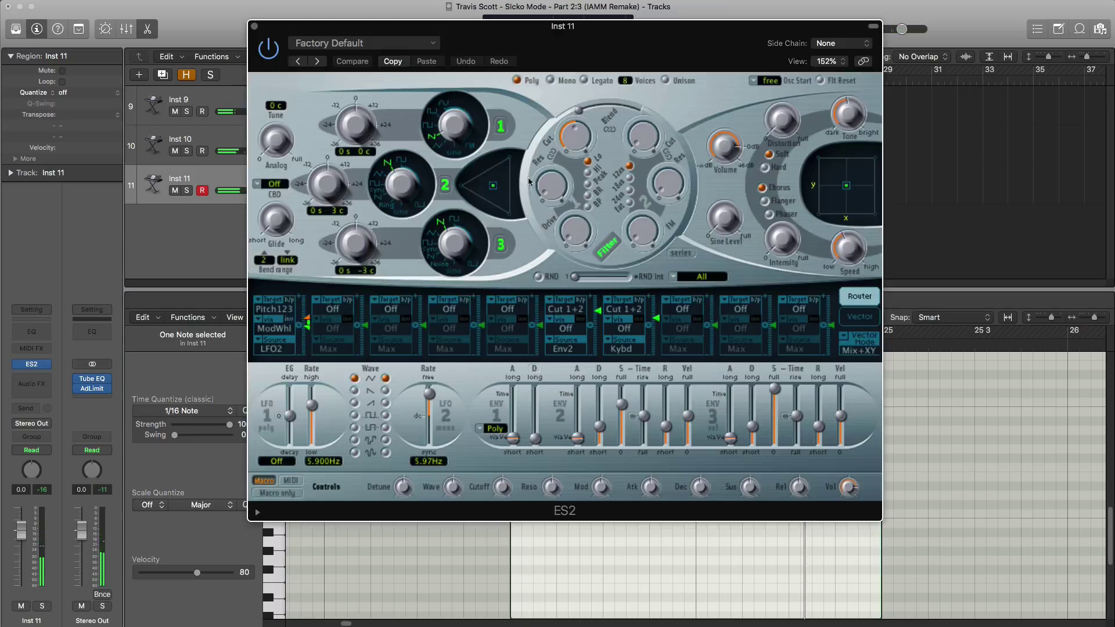
click(392, 45)
scroll(404, 324, down, 10)
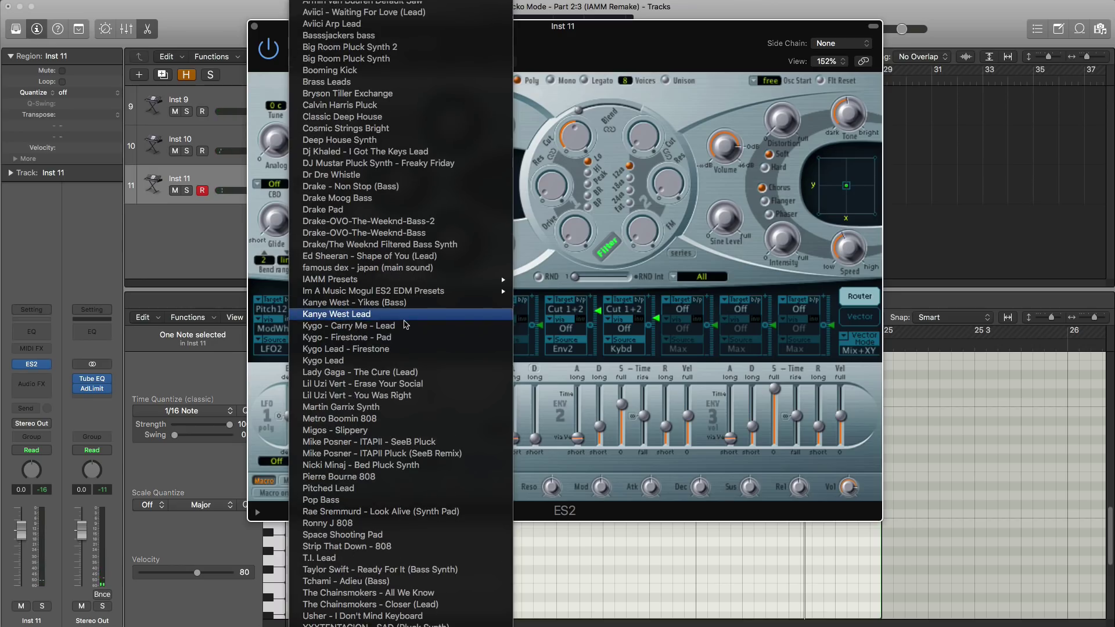
mouse_move(407, 623)
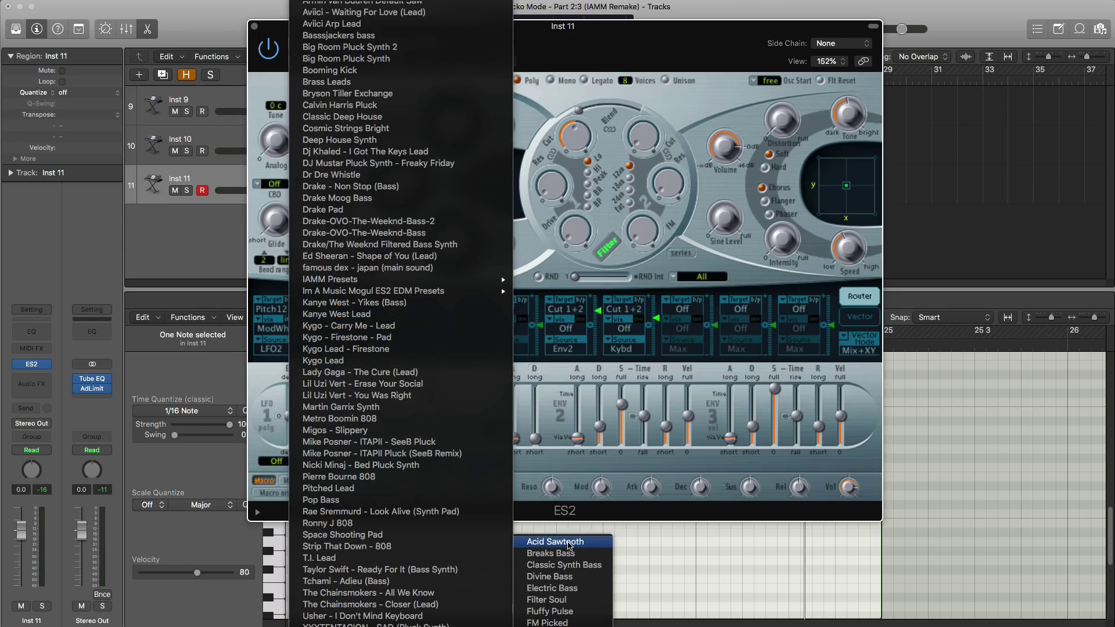
click(569, 542)
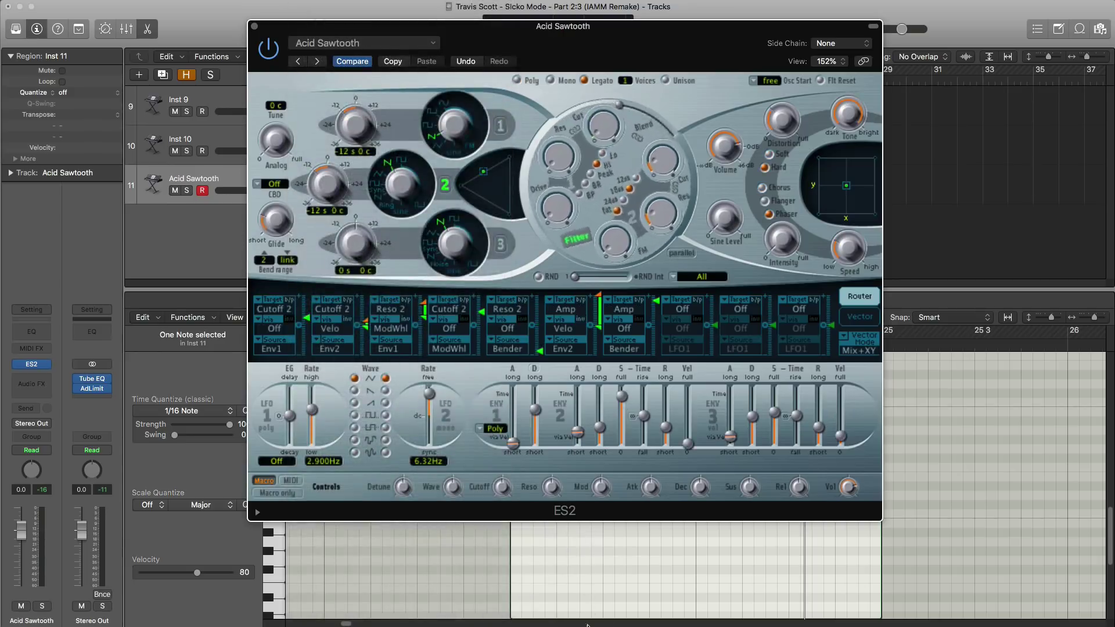
key(space)
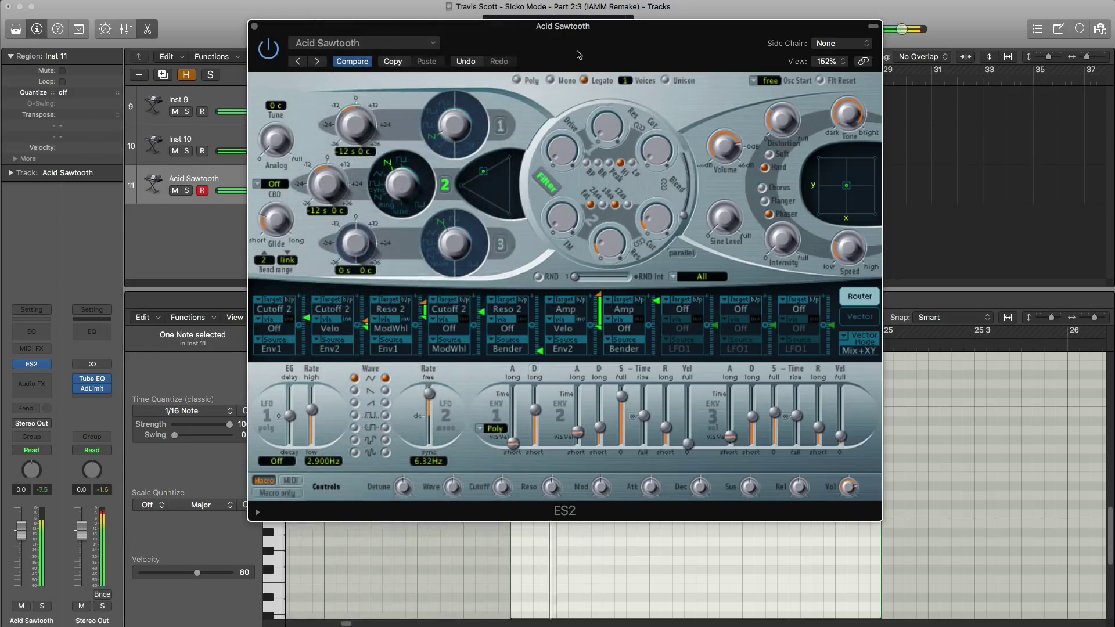
drag(577, 54, 599, 83)
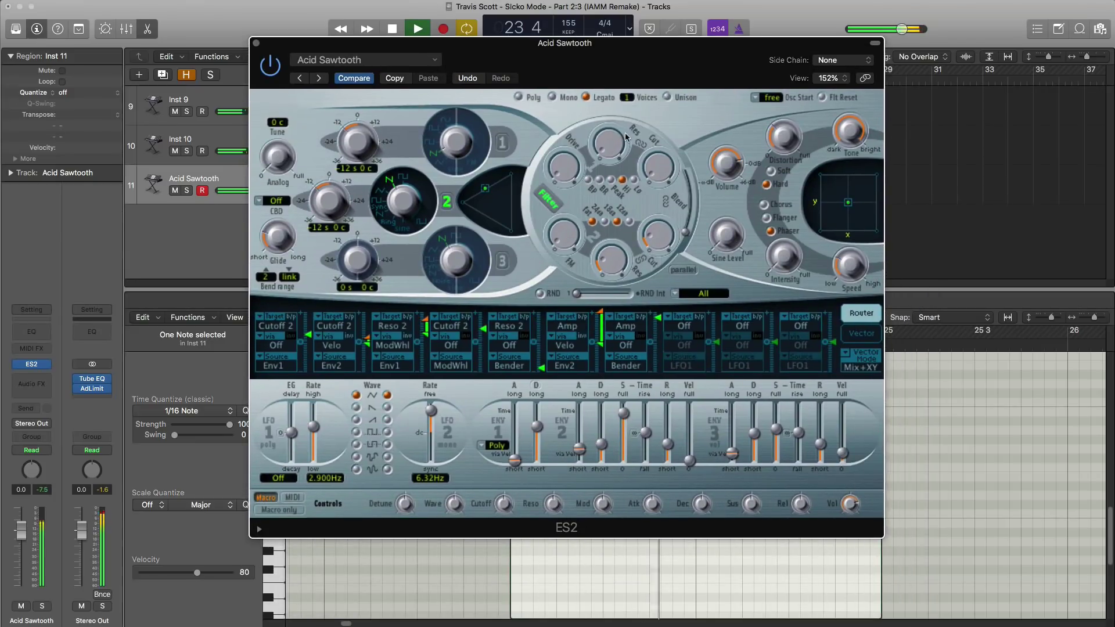
key(space)
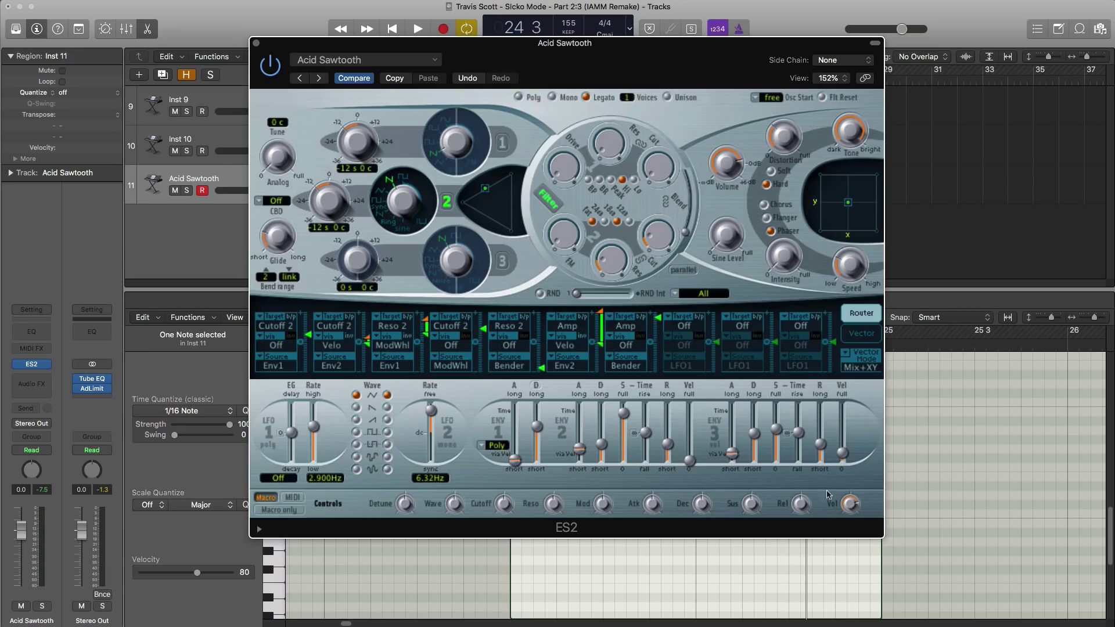
- Raise the attack, release and sustain of ES2's Envelope 3 while auditioning the loop
key(space)
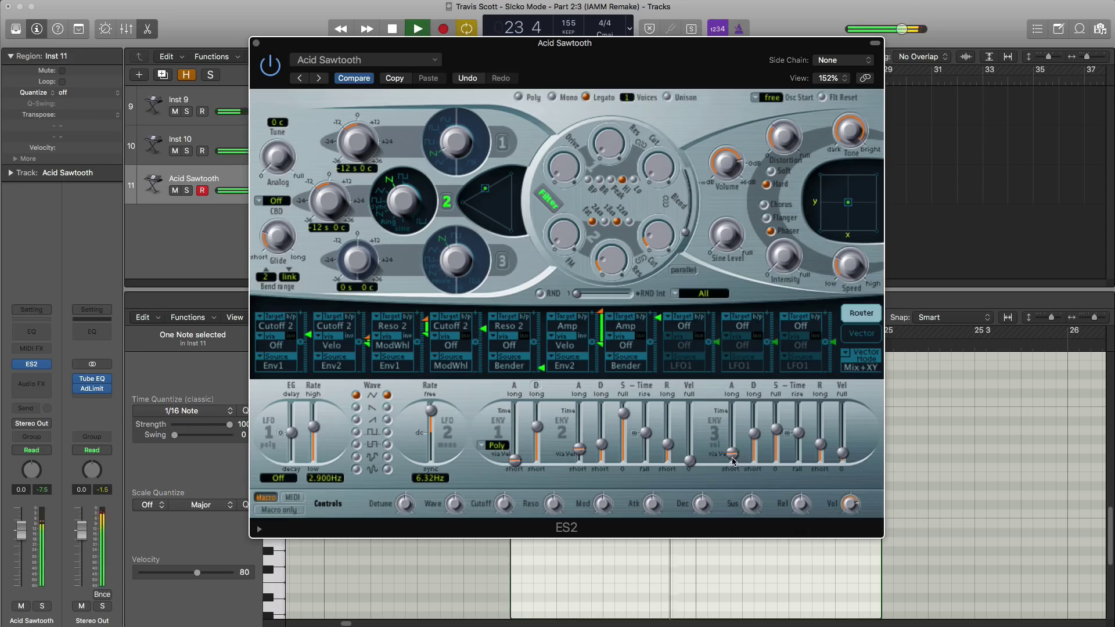
drag(734, 459, 735, 449)
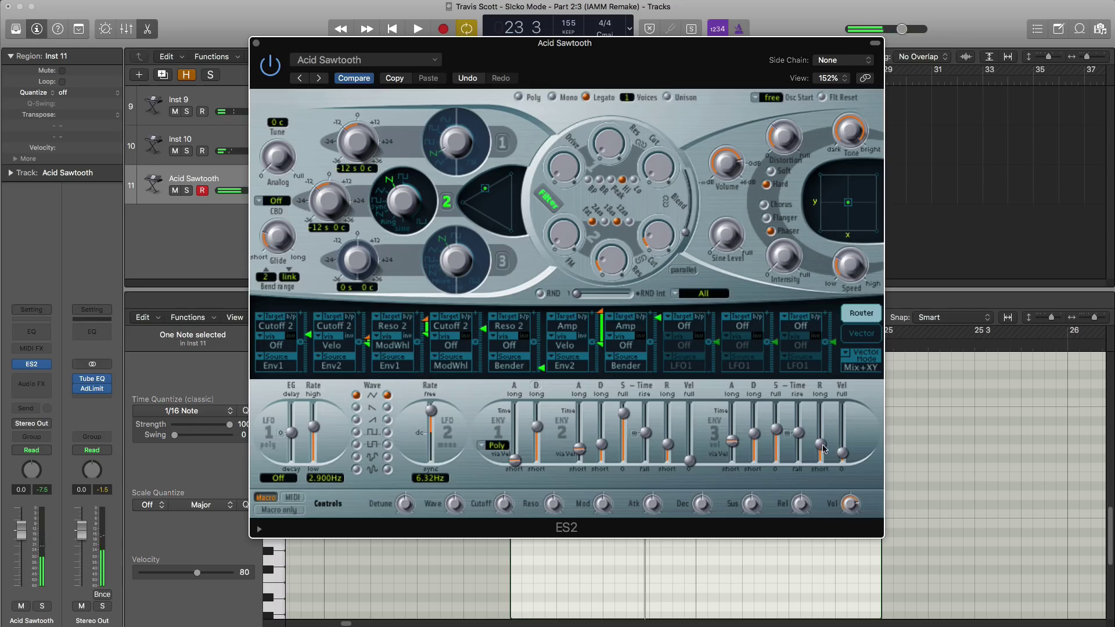
drag(824, 447, 826, 440)
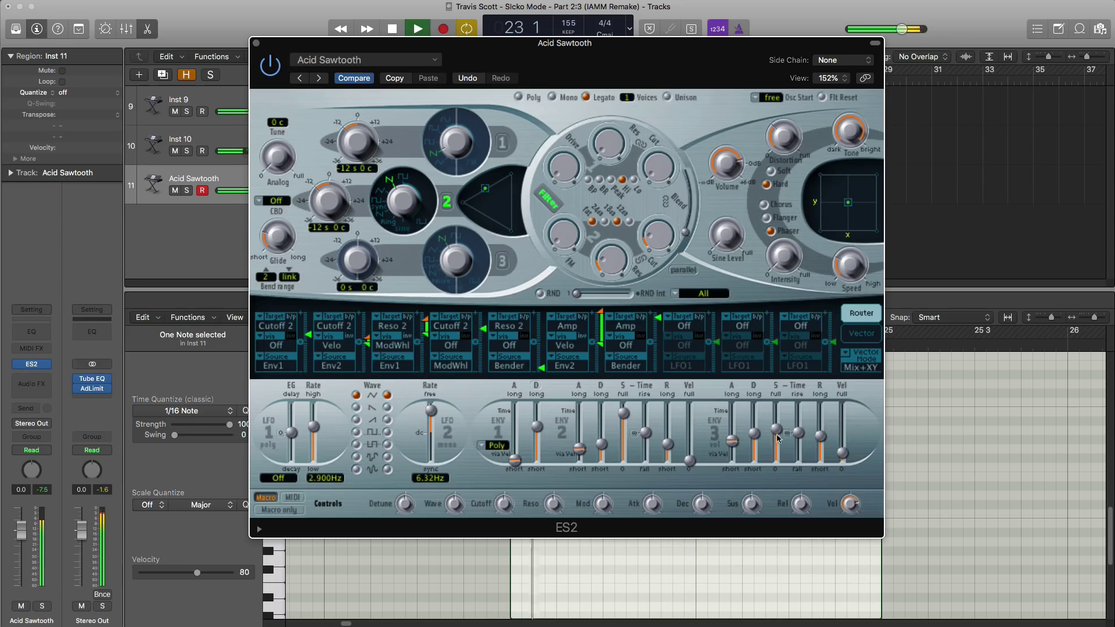
key(space)
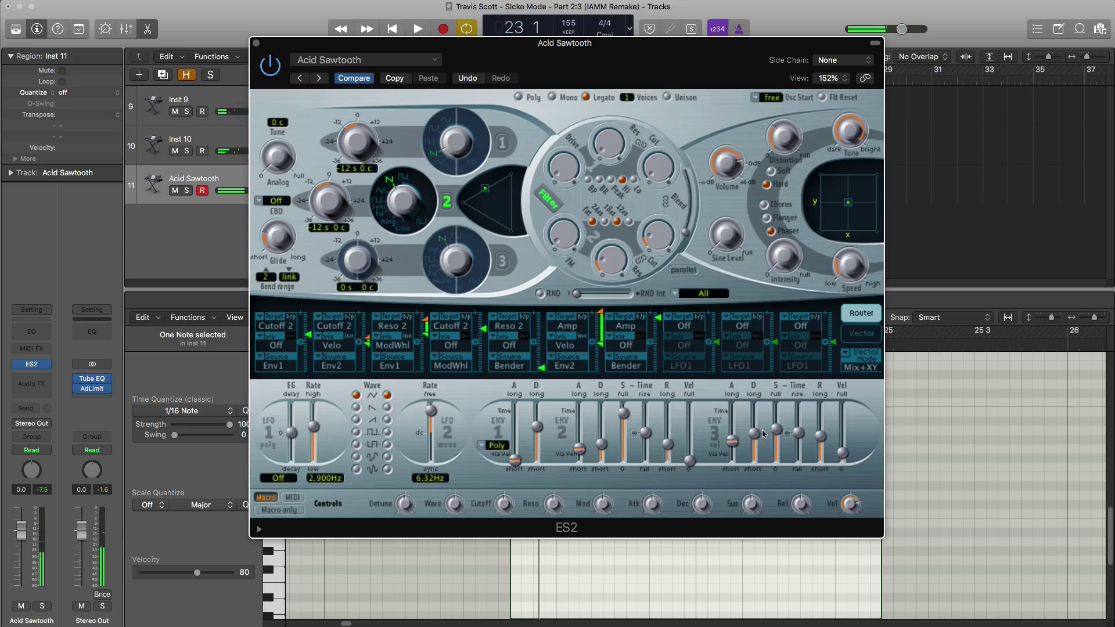
key(space)
drag(781, 430, 782, 420)
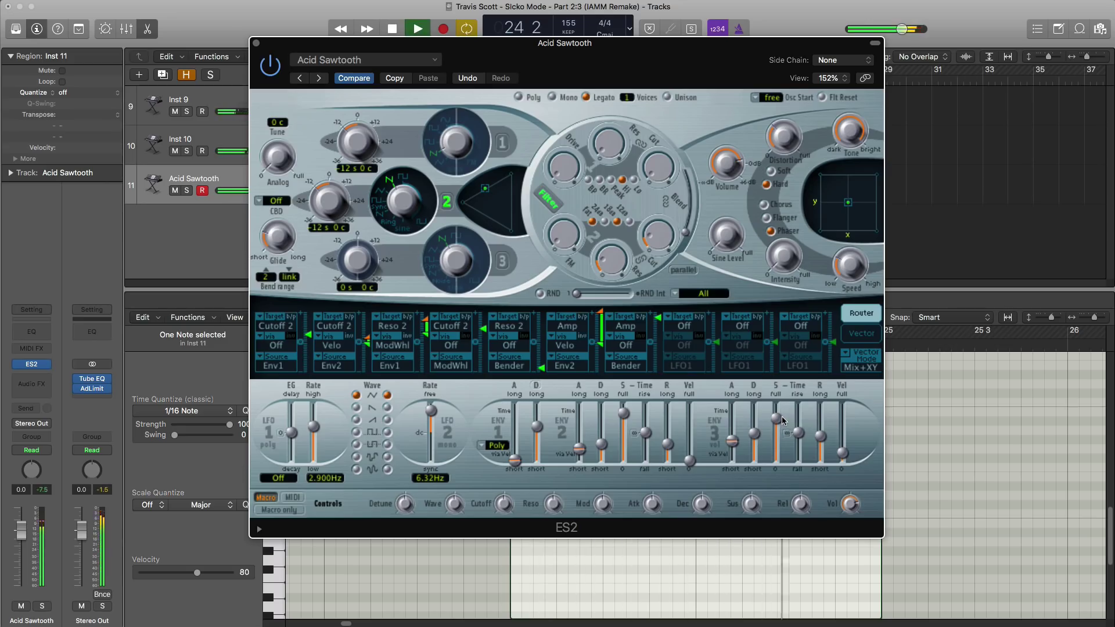
key(space)
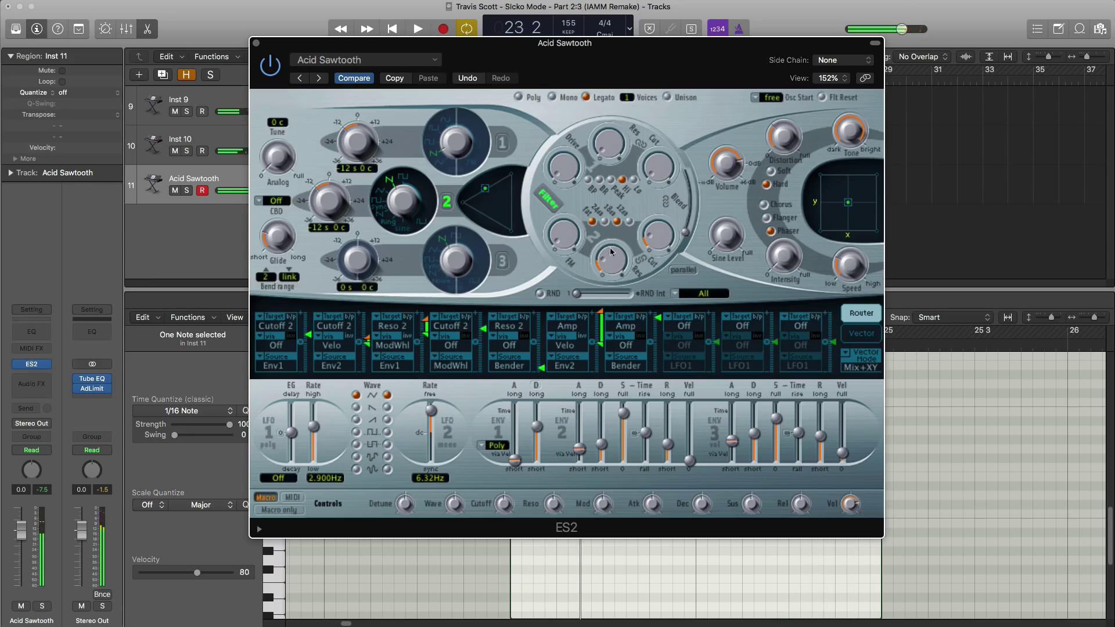
- Try adjusting the FM amount of ES2's filter 2 while the loop plays
key(space)
click(561, 248)
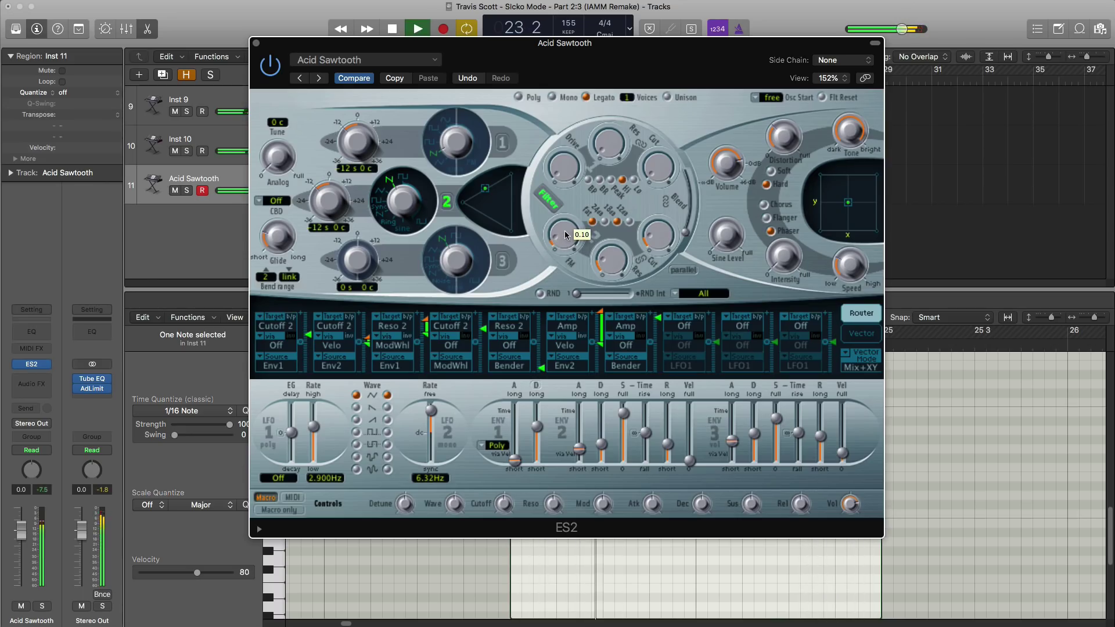
drag(565, 235, 567, 236)
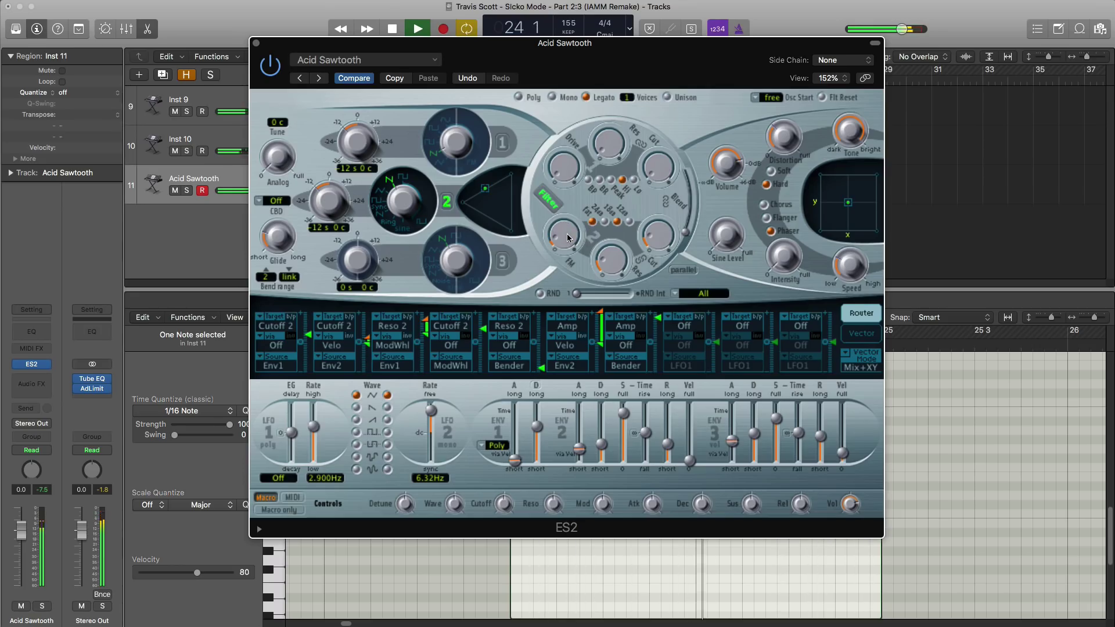
key(space)
- Set the ES2 distortion to 20 dB and darken its tone while listening to the loop
drag(773, 155, 773, 148)
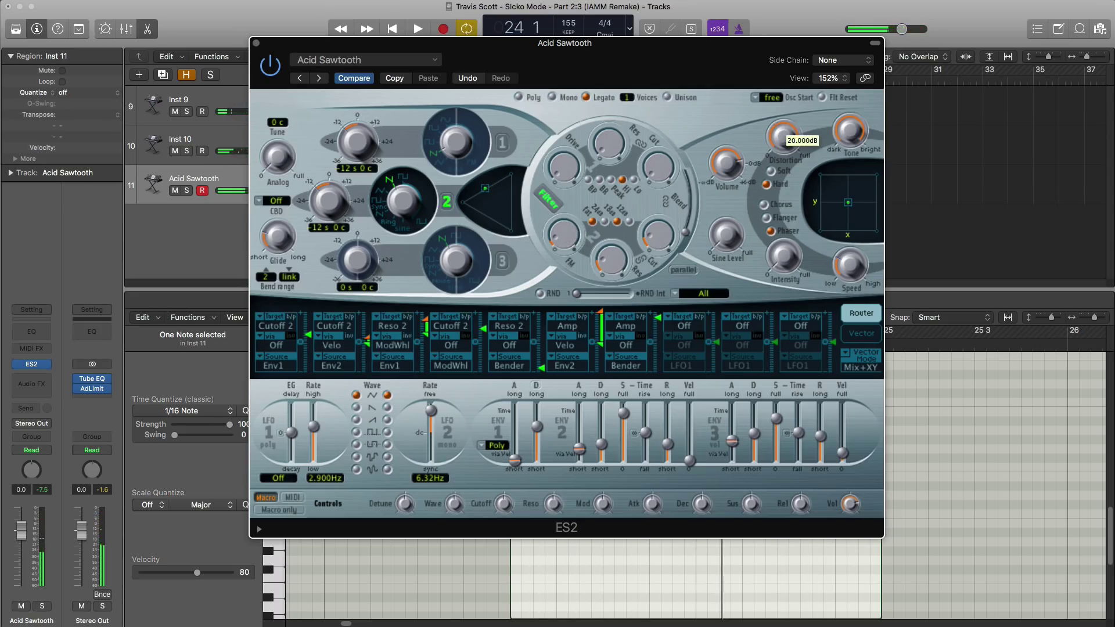
key(space)
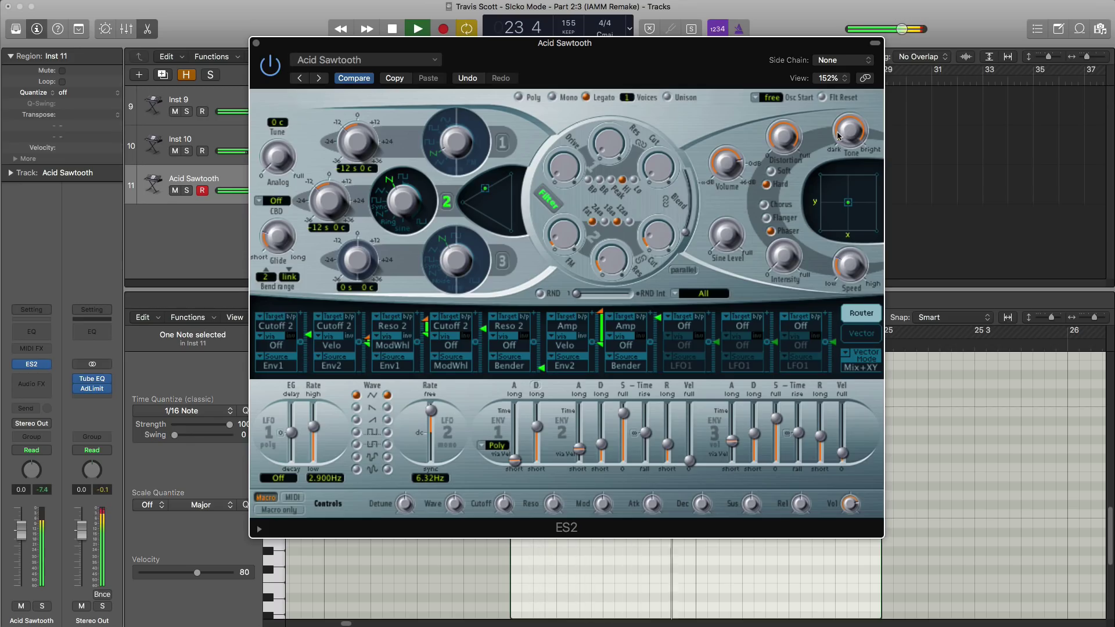
key(space)
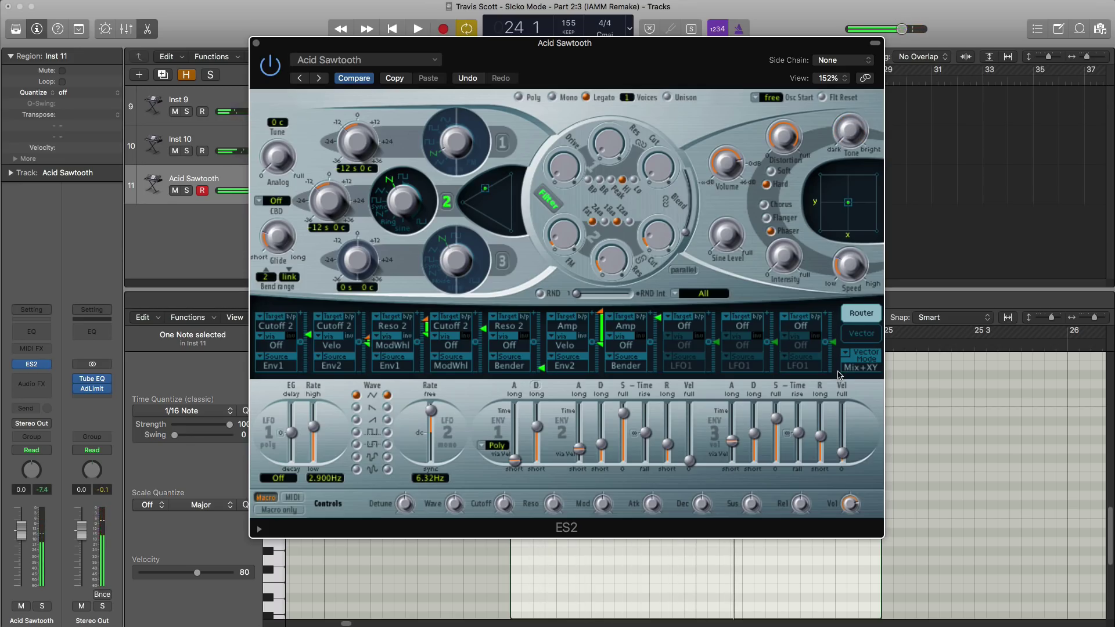
- Play the loop, and move the ES2 oscillator mix point fully to oscillator 2
key(space)
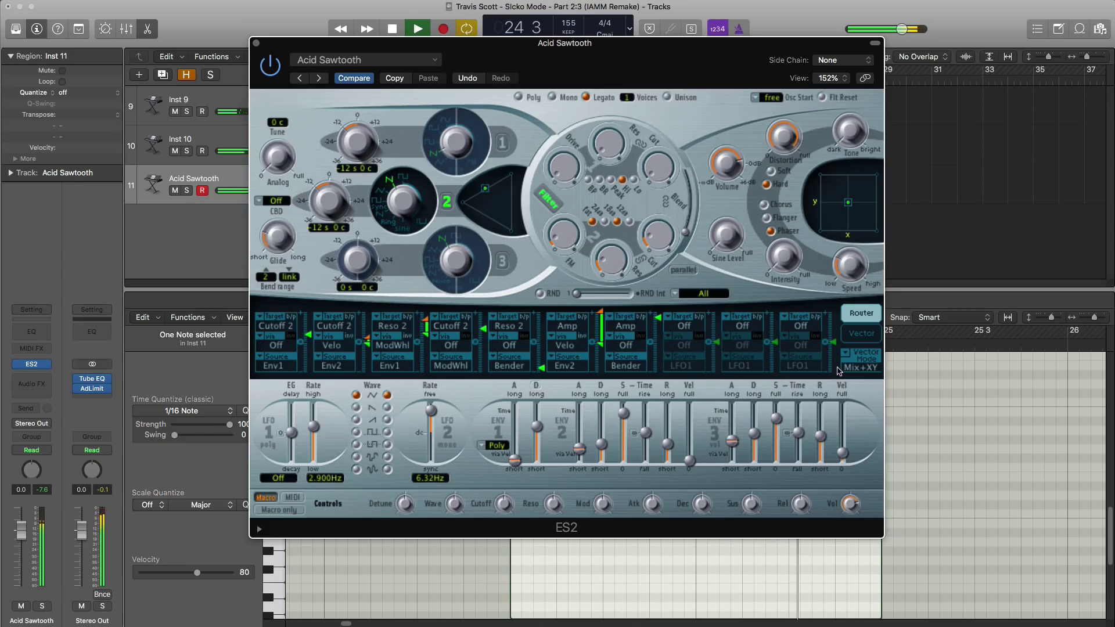
key(space)
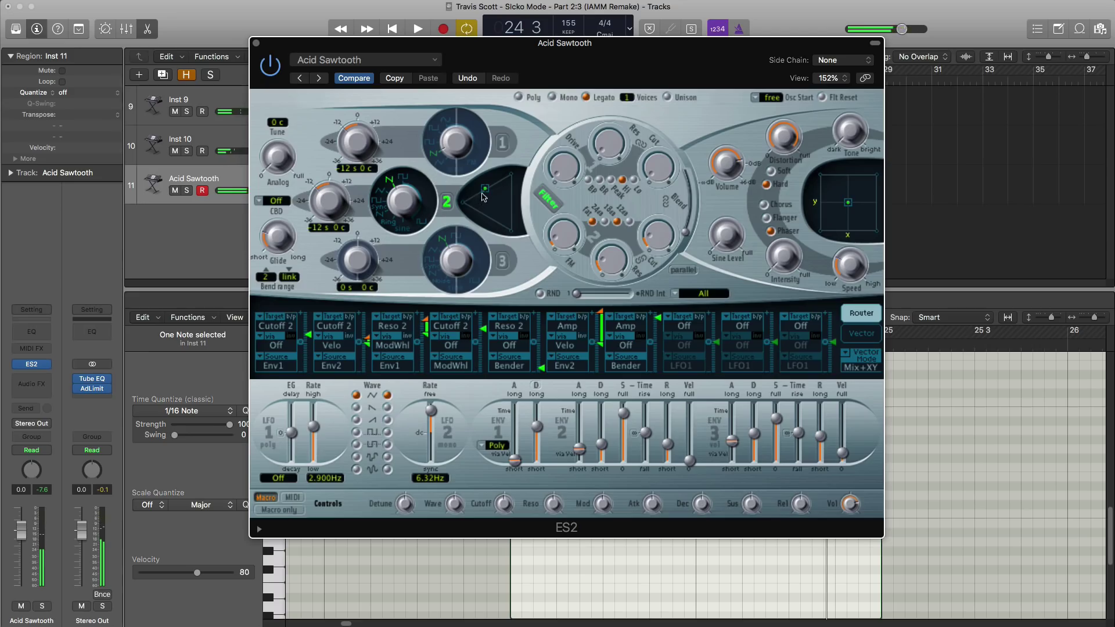
drag(482, 198, 402, 181)
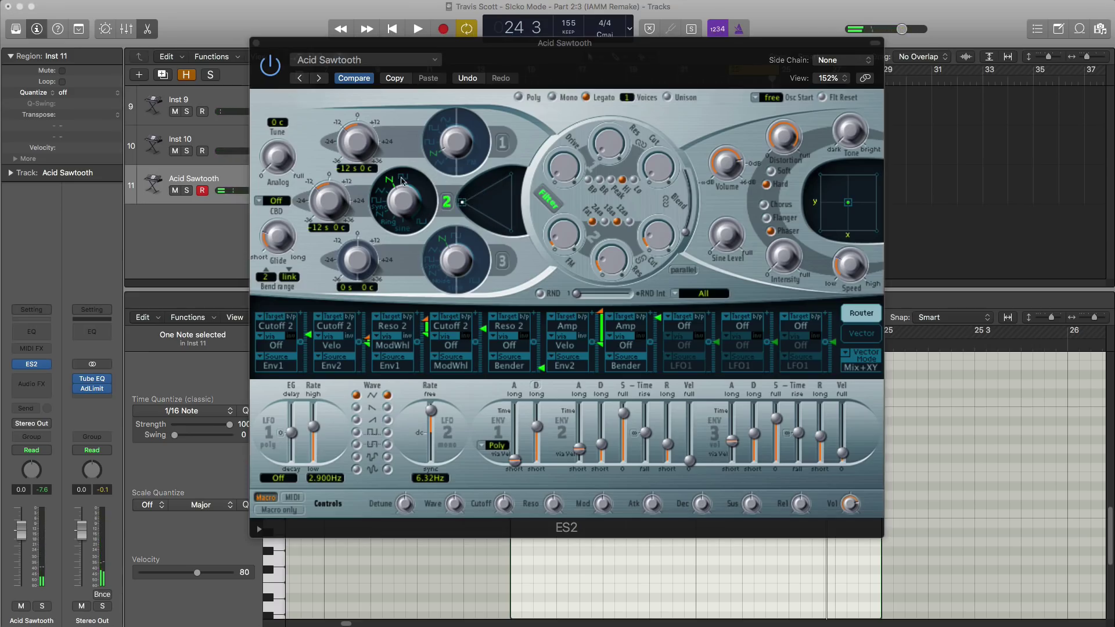
- Set the pitch of ES2 oscillator 2 to 0 semitones while auditioning the loop, and close the synth window
click(418, 103)
key(space)
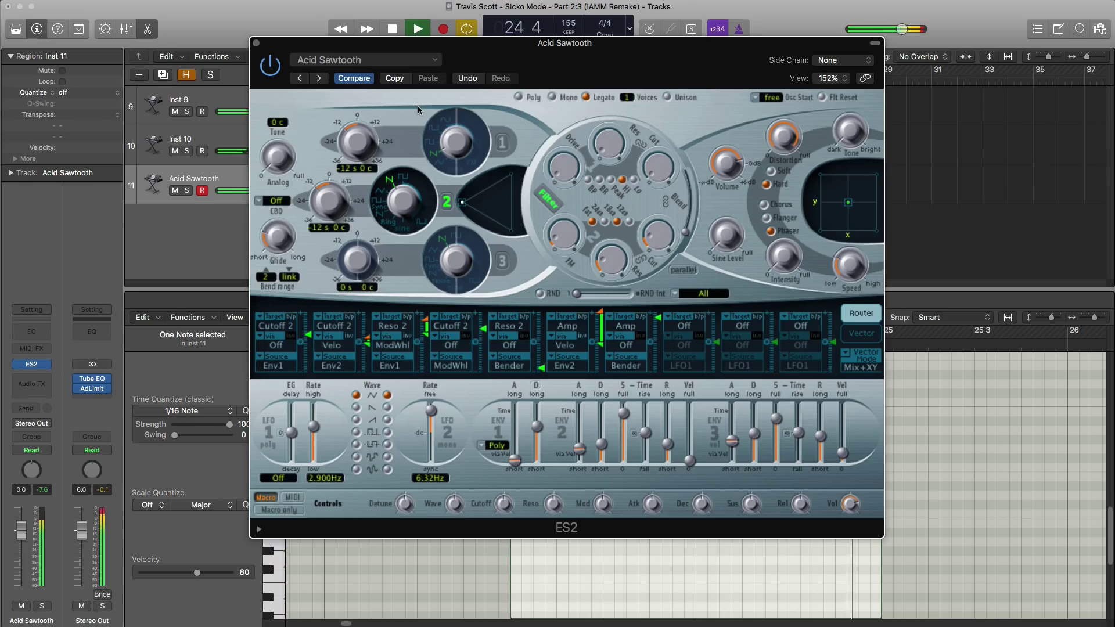
key(space)
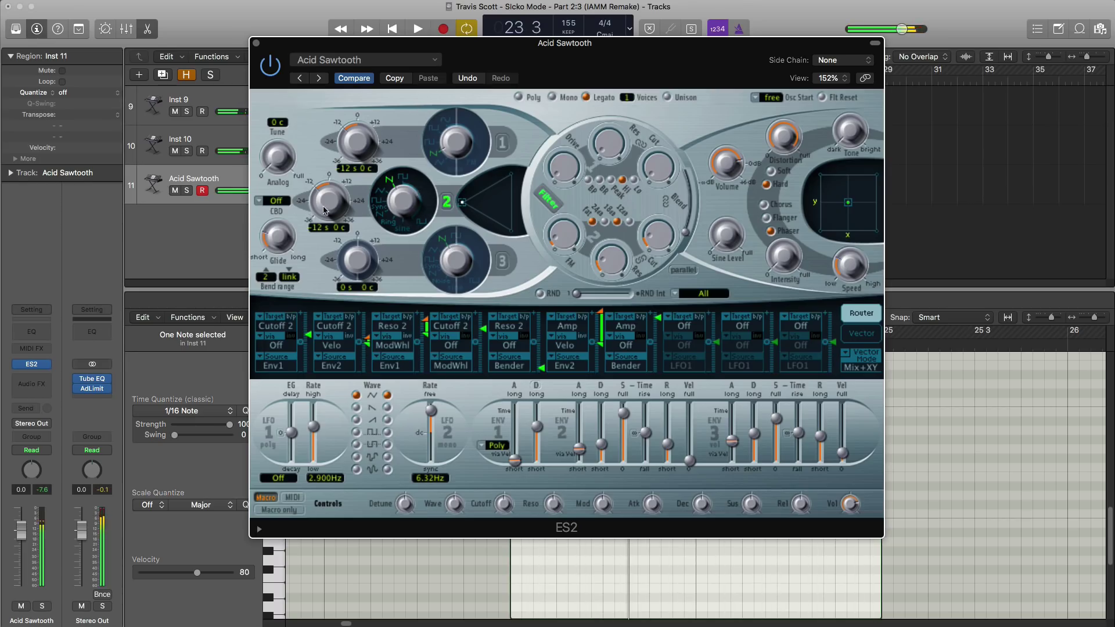
key(space)
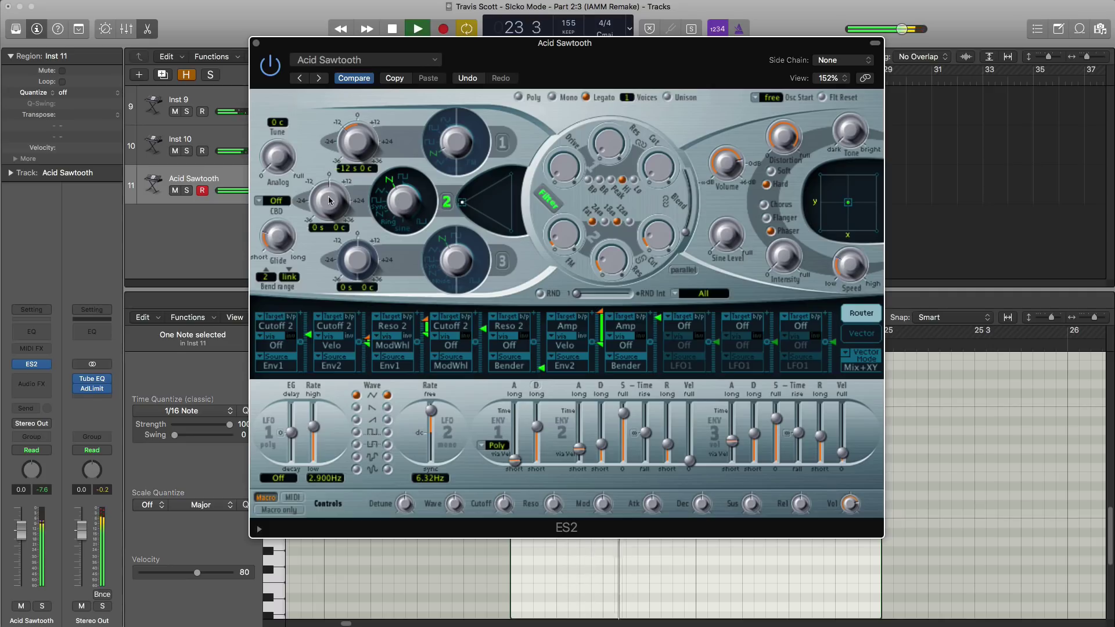
click(256, 44)
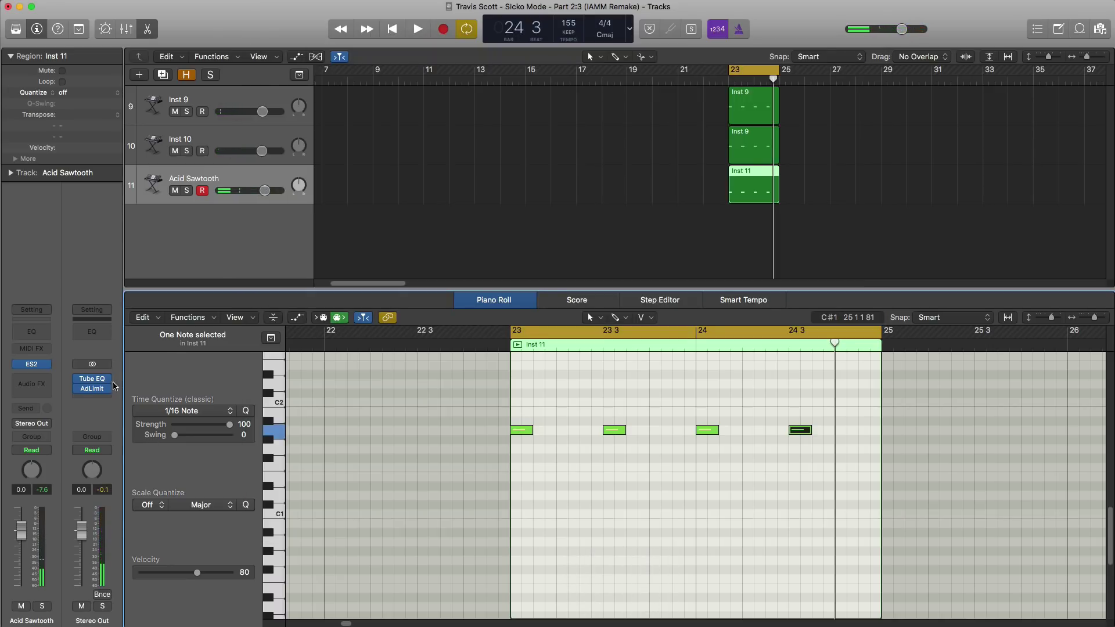
- Add a Channel EQ to the Acid Sawtooth track and cut its high shelf by 8.5 dB at 465 Hz while listening
click(34, 332)
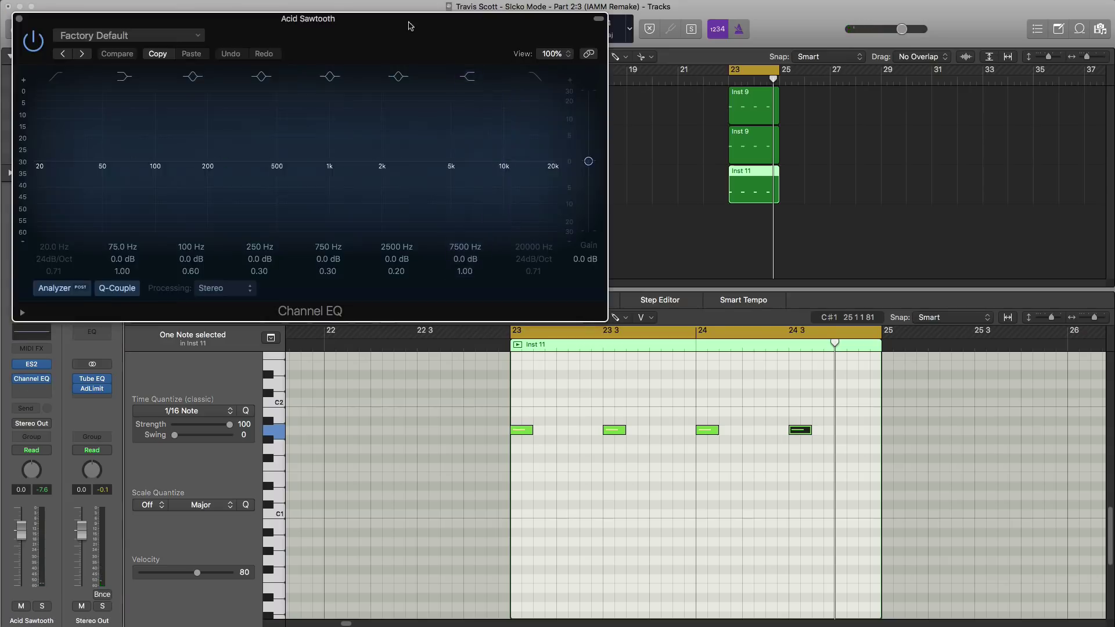
drag(410, 27, 622, 101)
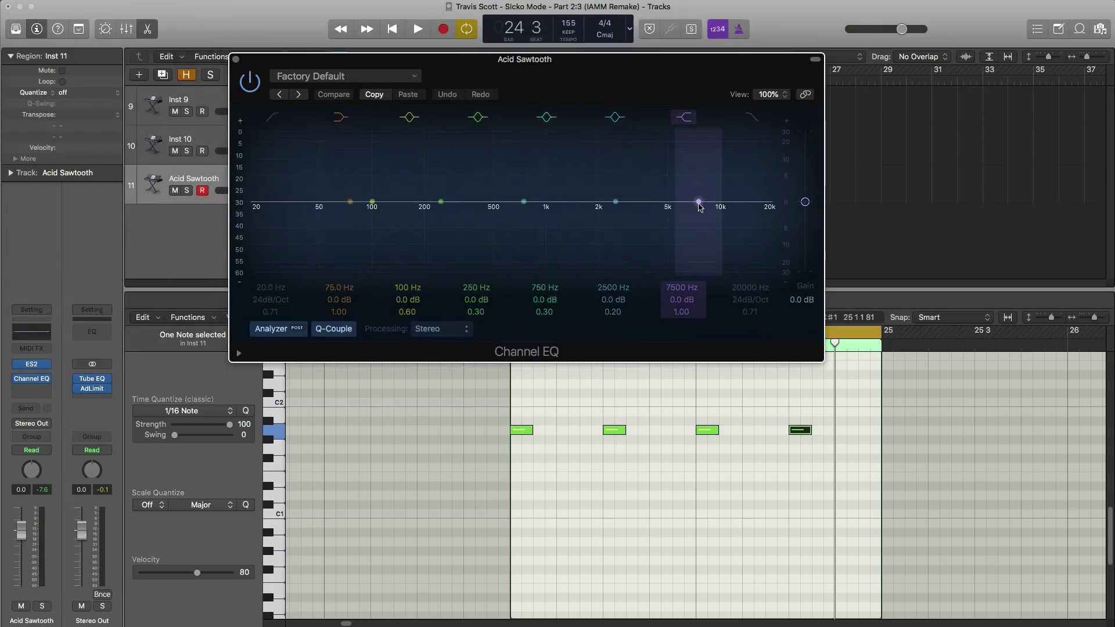
click(699, 204)
key(space)
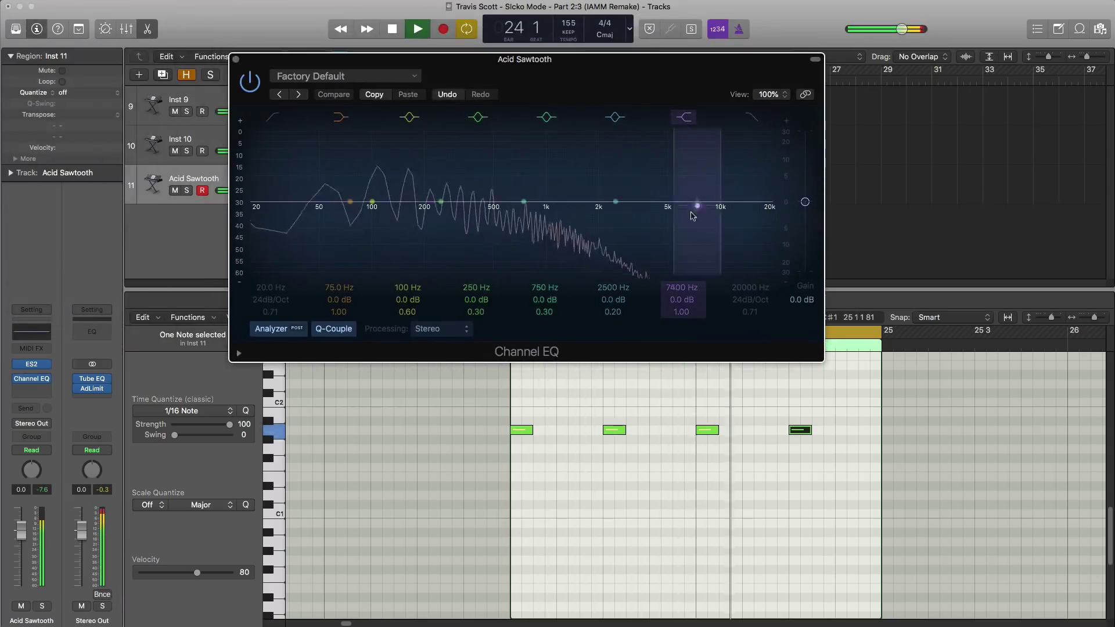
drag(691, 214, 472, 231)
key(space)
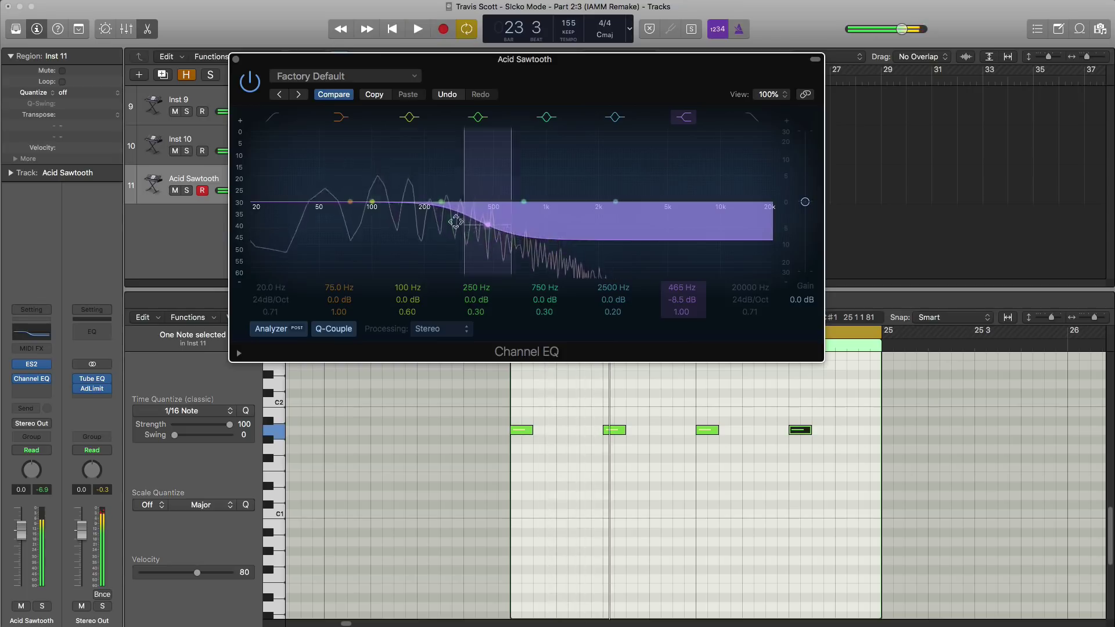
- Enable the EQ's low cut and set it to 72 Hz while the loop plays
click(303, 229)
key(space)
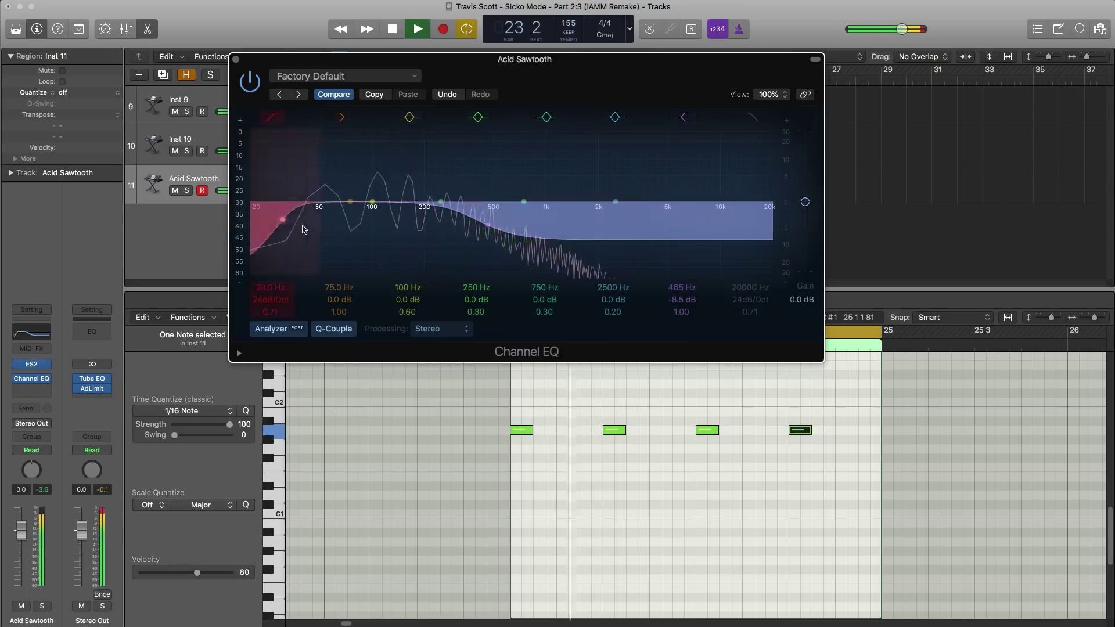
drag(303, 228, 351, 227)
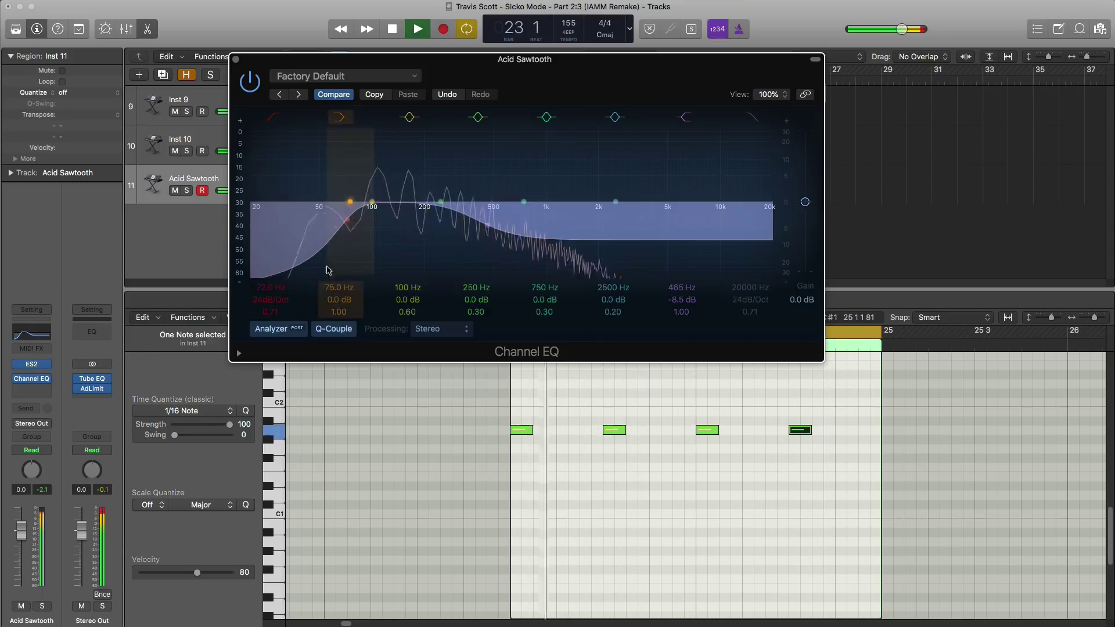
key(space)
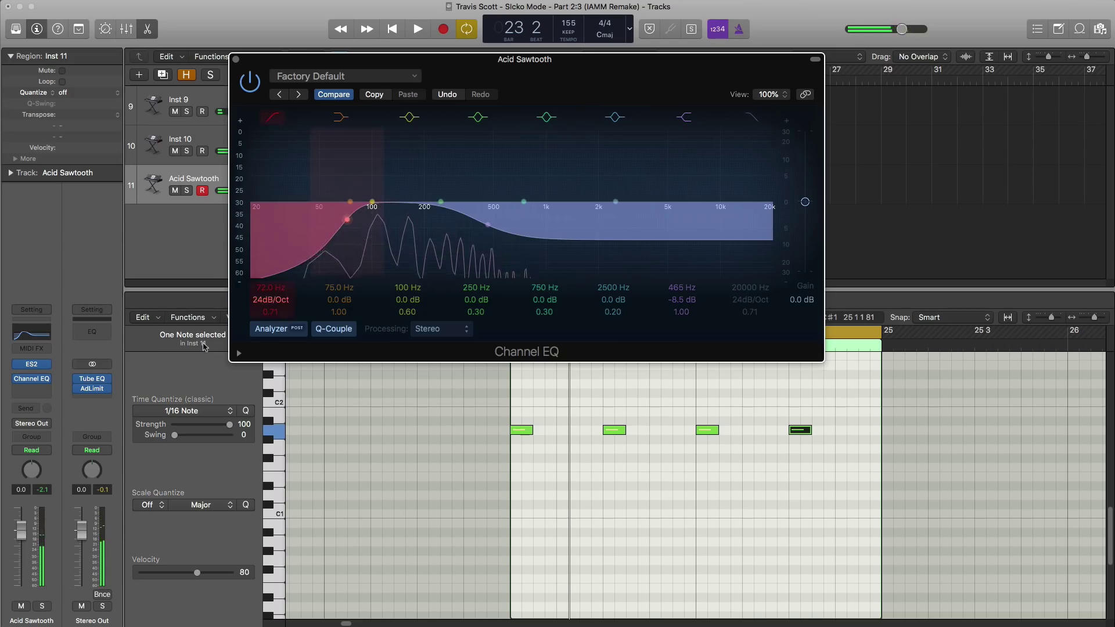
- Insert a Phase Distortion effect after the EQ on Acid Sawtooth, play the loop, and clear the EQ window away
click(36, 393)
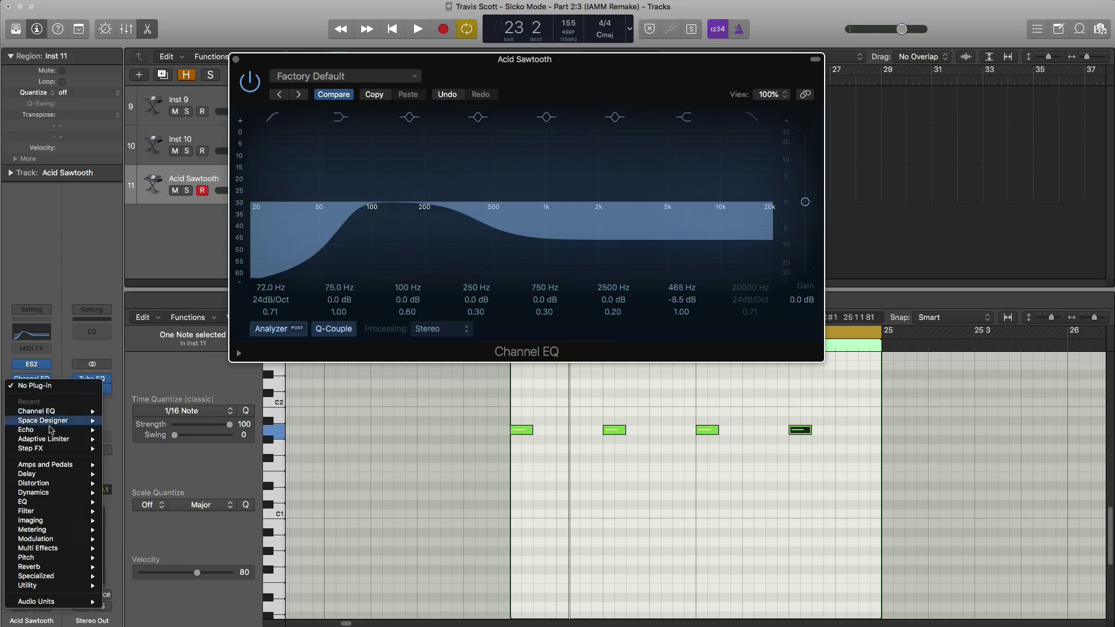
mouse_move(54, 487)
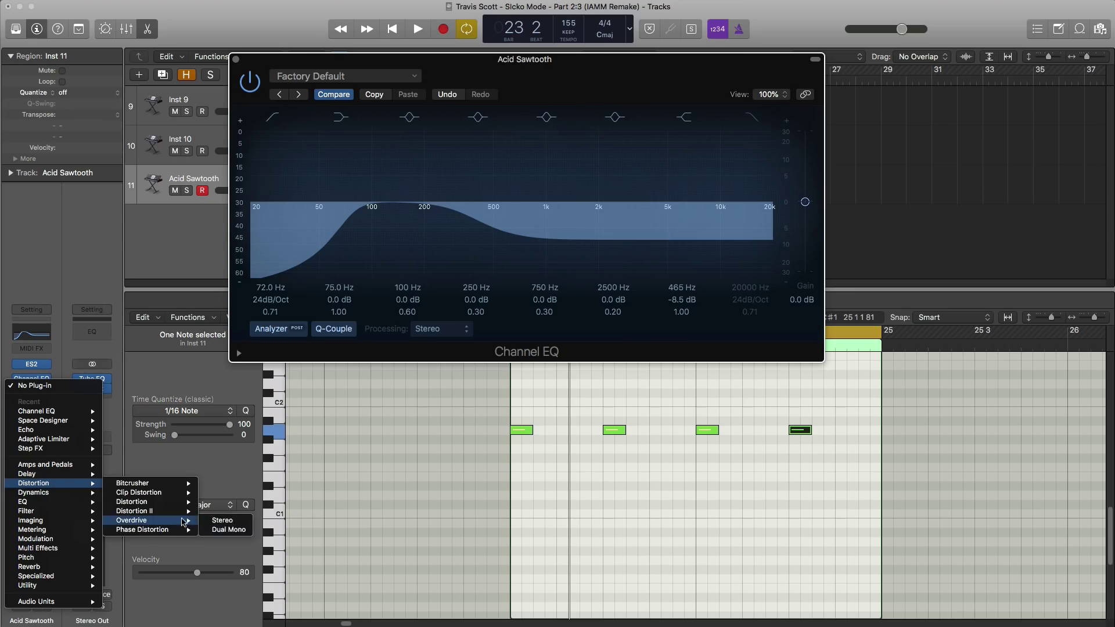
mouse_move(182, 530)
click(220, 533)
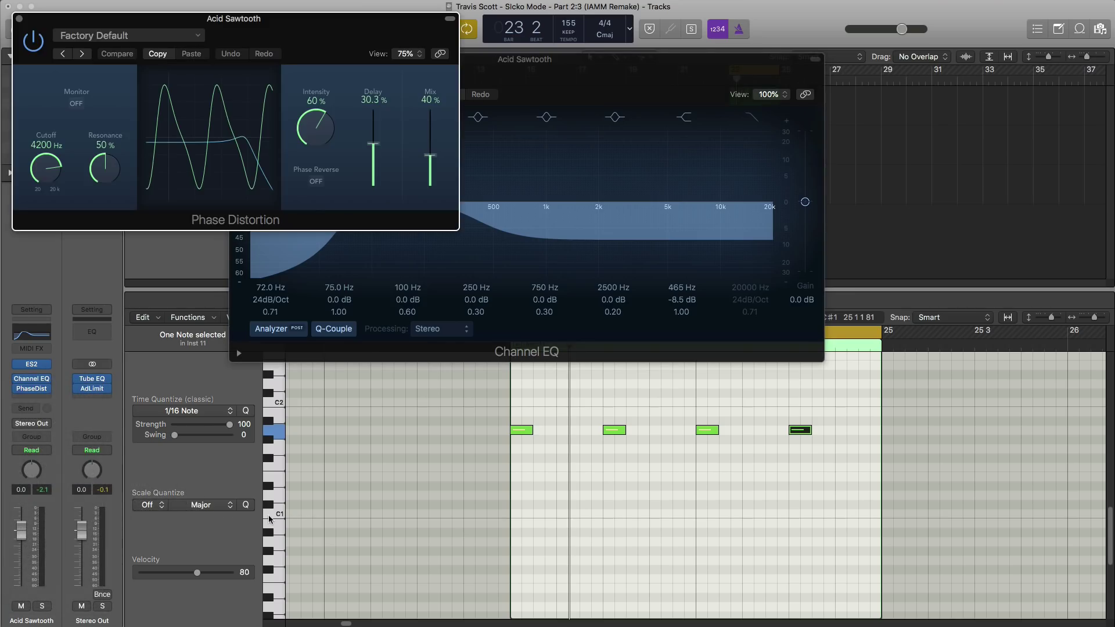
key(space)
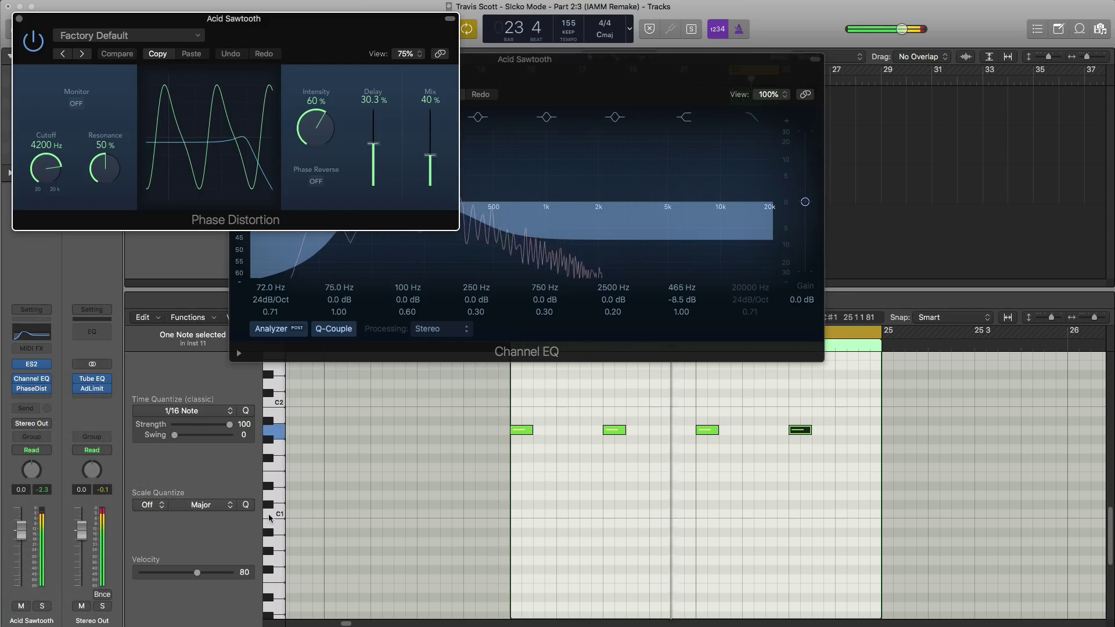
drag(580, 59, 761, 184)
click(416, 185)
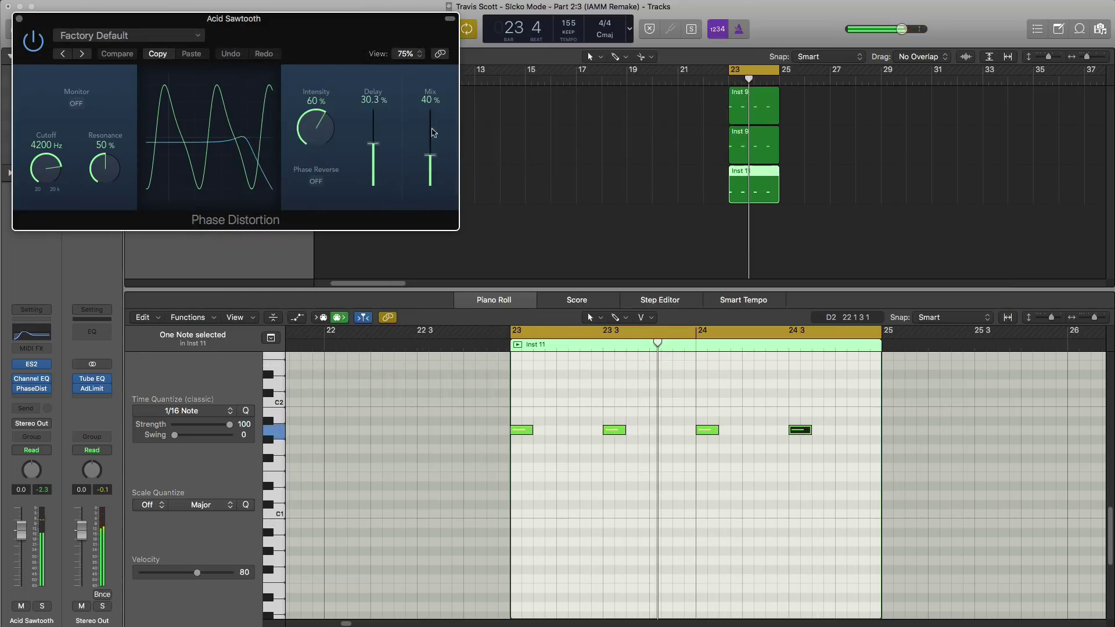
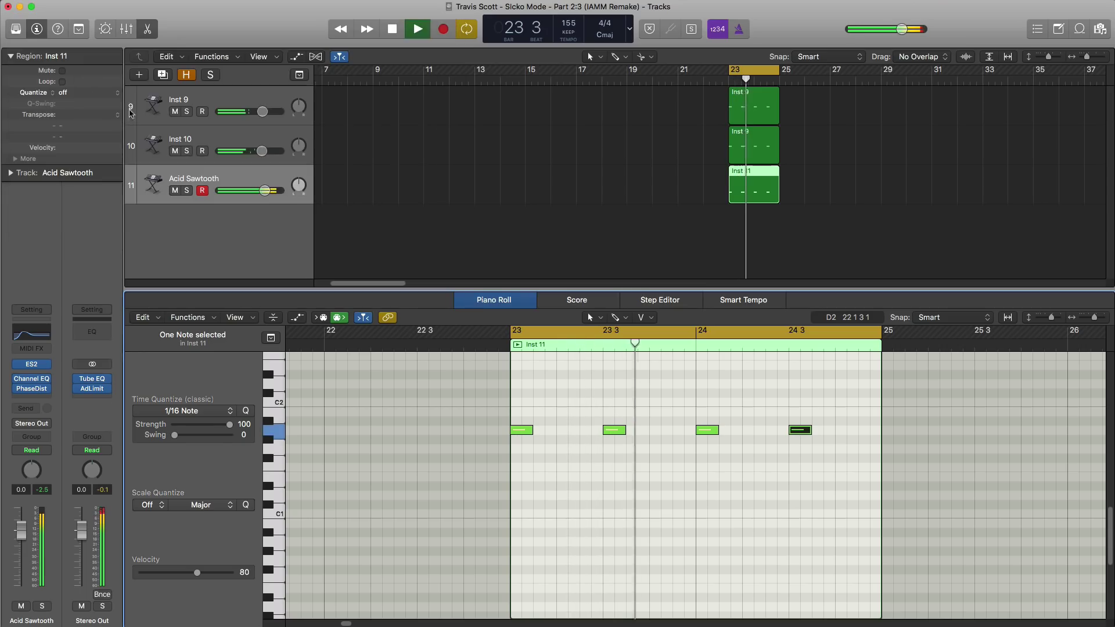
- Lower the volumes of the Inst 9 and Acid Sawtooth tracks, and select the Inst 10 track
mouse_move(264, 191)
key(Up)
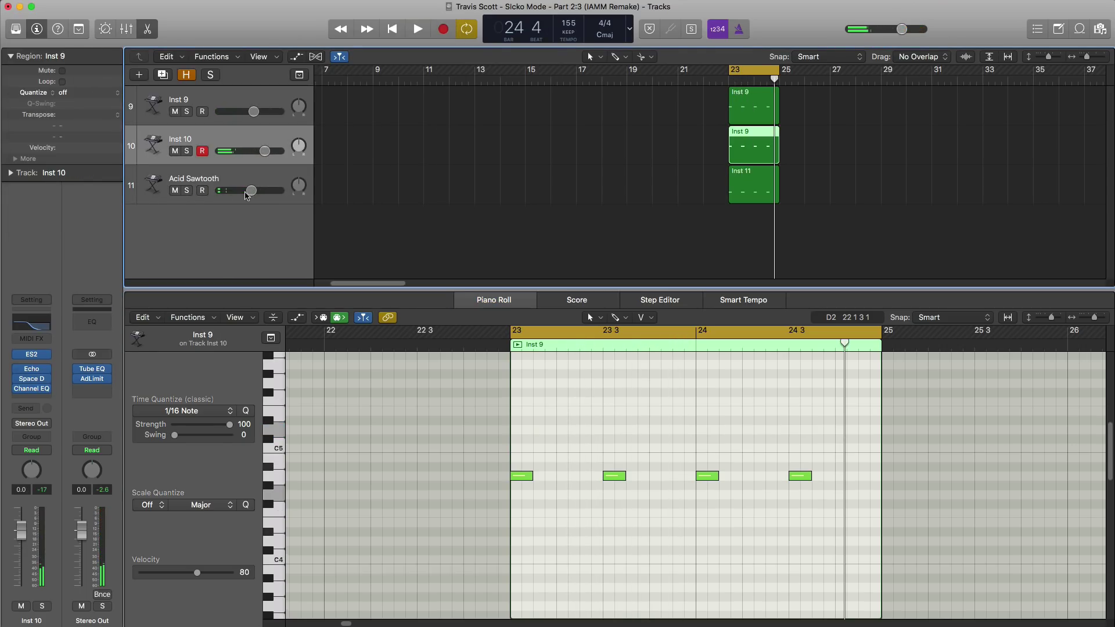
- Create one empty software instrument track and move it below the Acid Sawtooth track
click(144, 81)
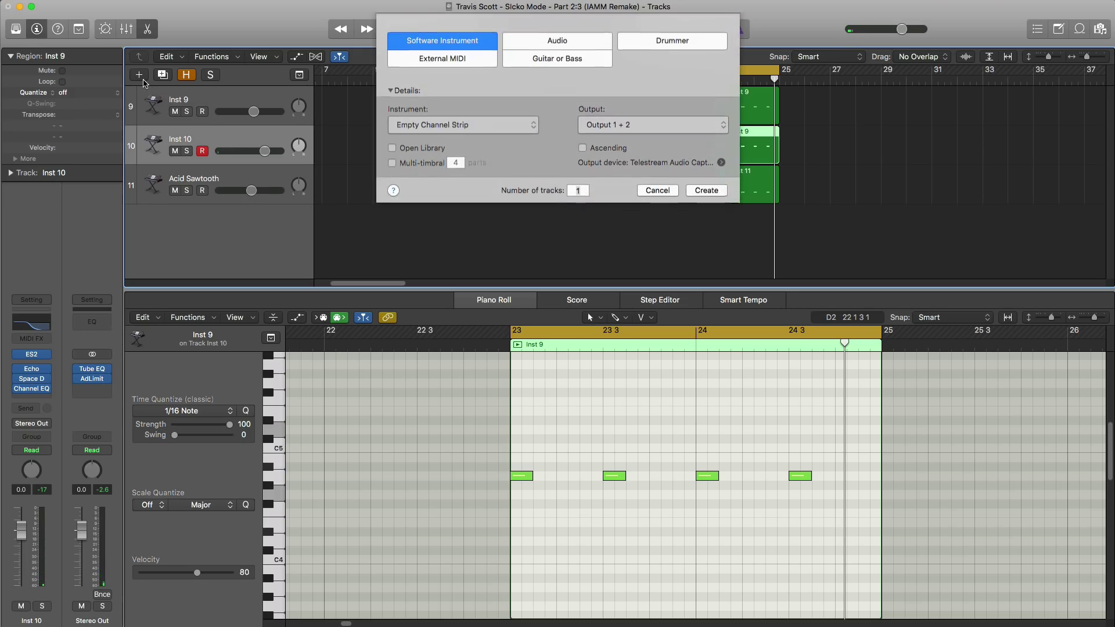
key(Return)
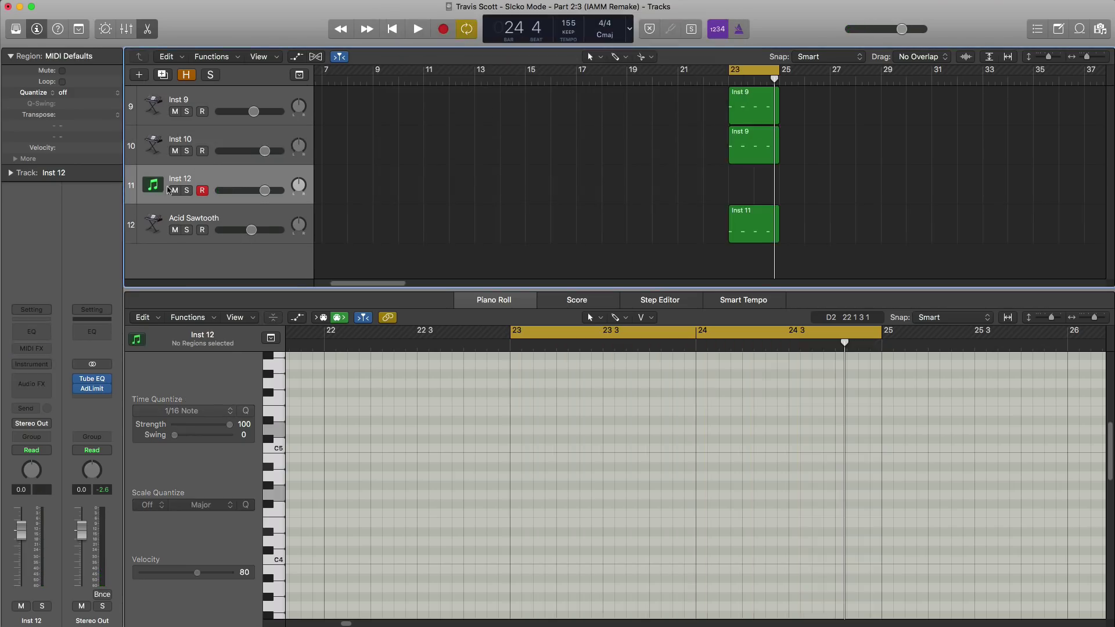
drag(241, 177, 233, 268)
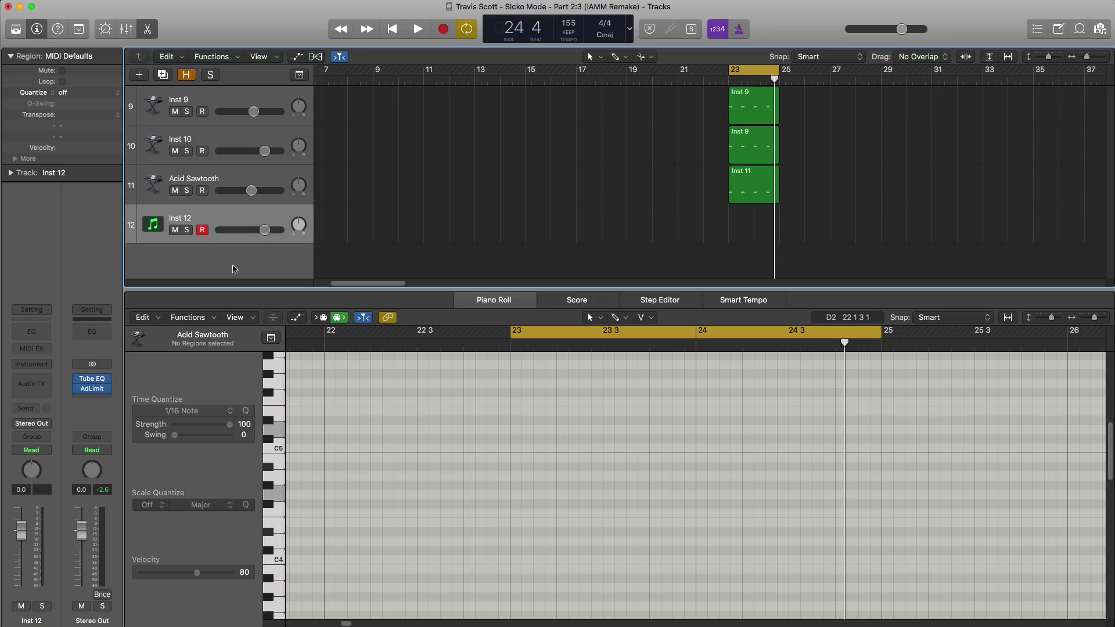
- Load the EXS24 sampler on the new track with the sicko mode drum kit instrument, and close its window
click(40, 364)
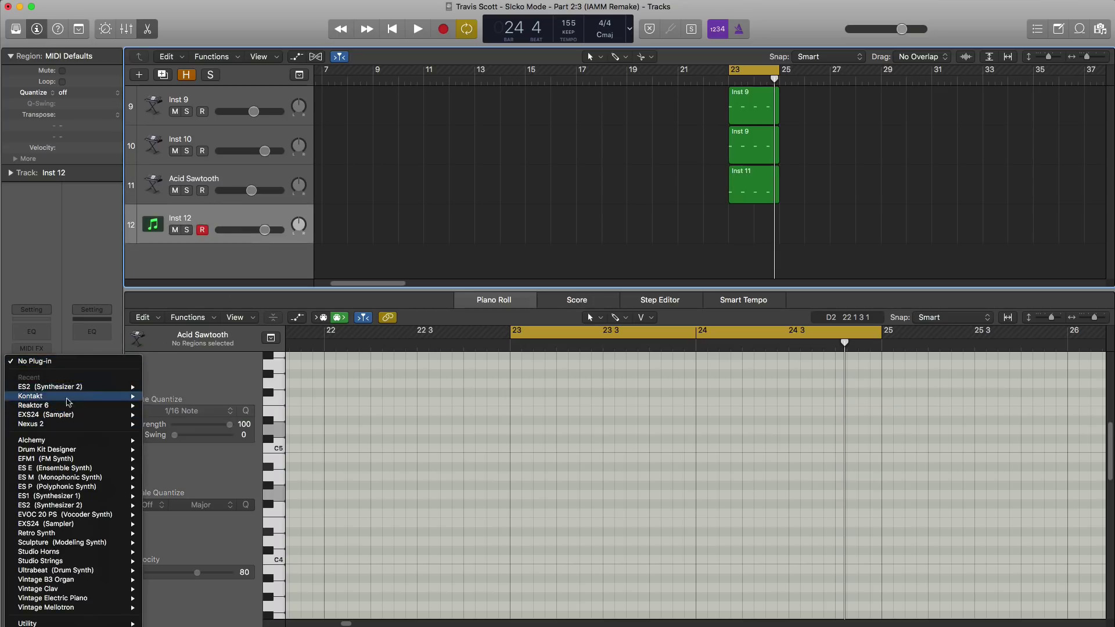
click(58, 523)
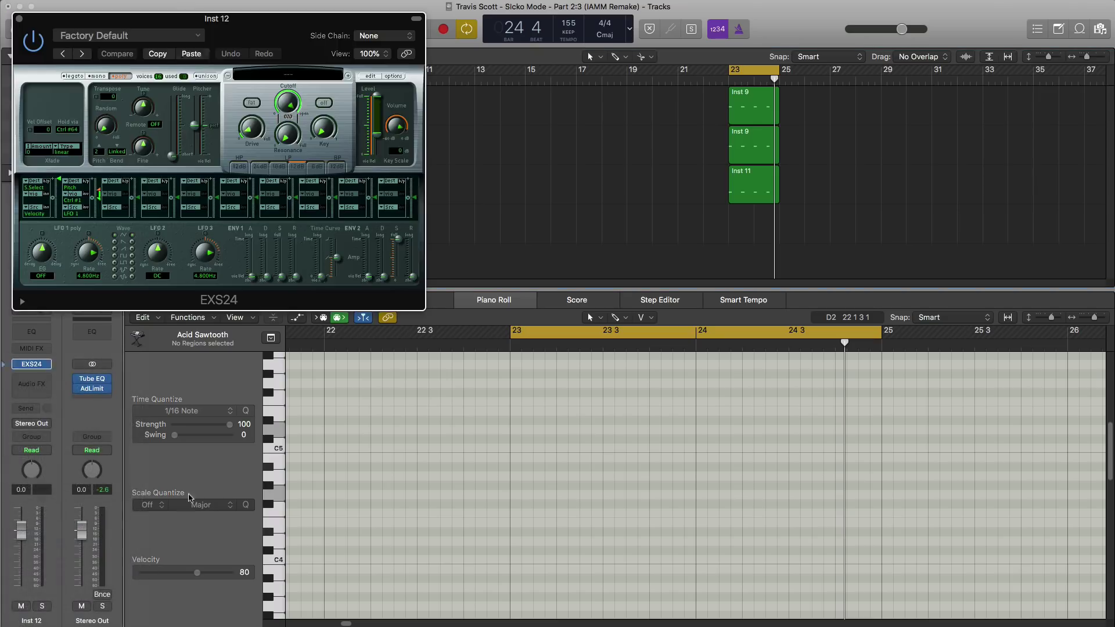
click(287, 74)
mouse_move(317, 161)
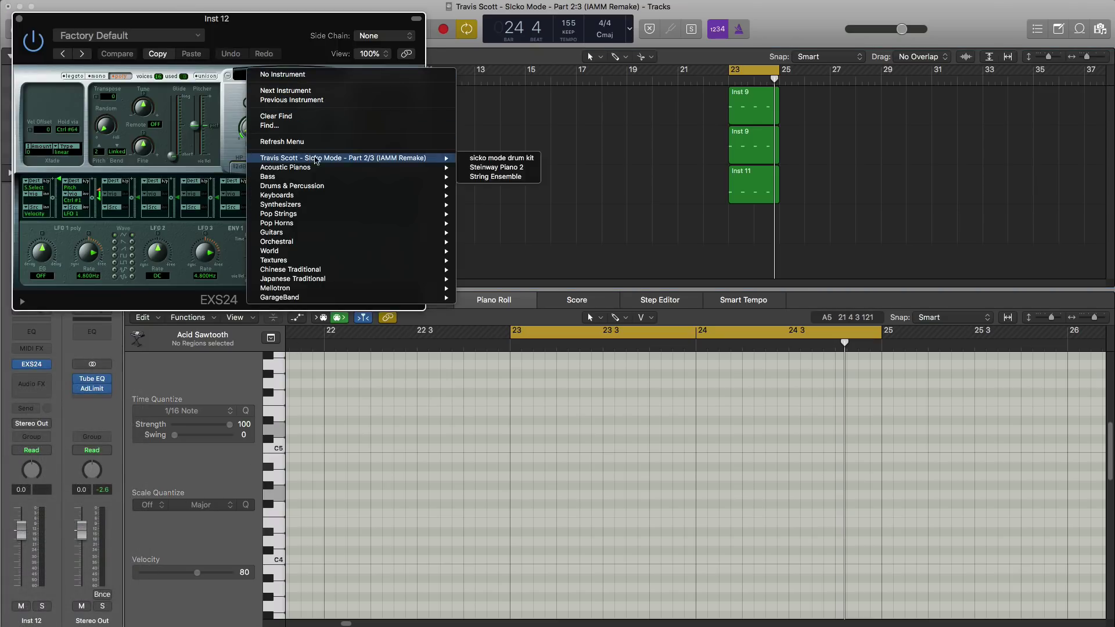
click(485, 161)
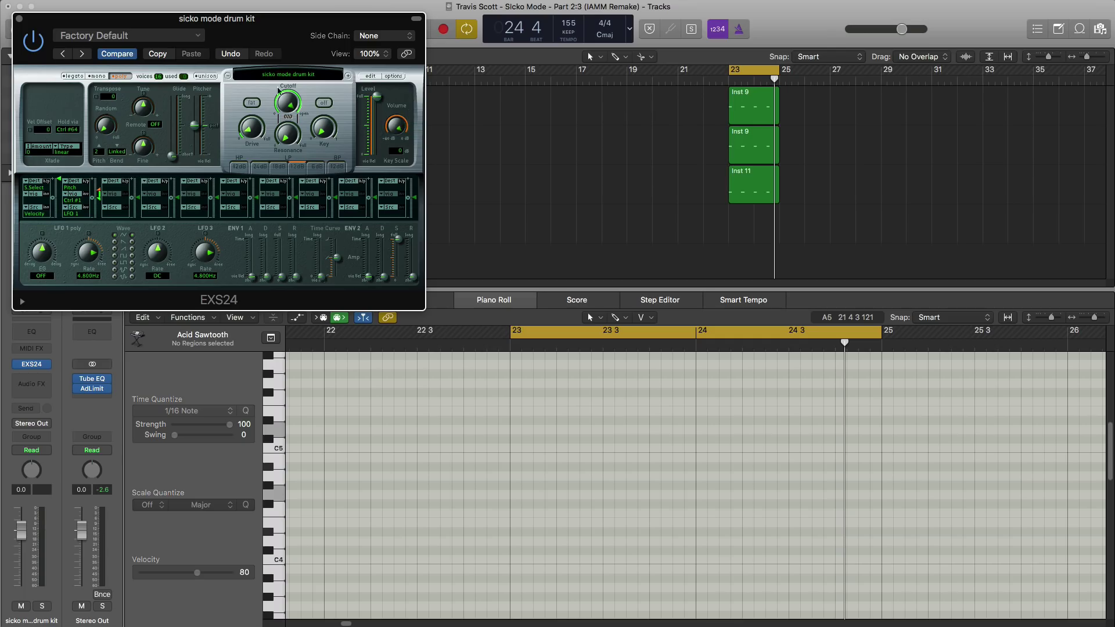
click(19, 19)
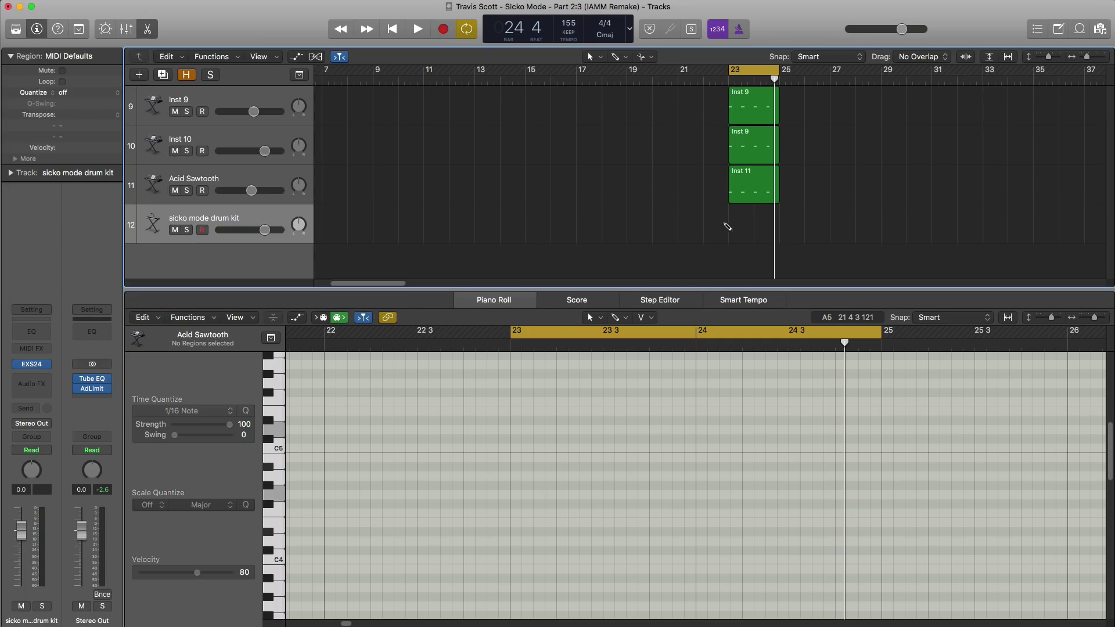
- Create a two-bar region at bar 23 on the drum kit track and place C0 notes every two beats
click(743, 232)
drag(753, 237, 781, 236)
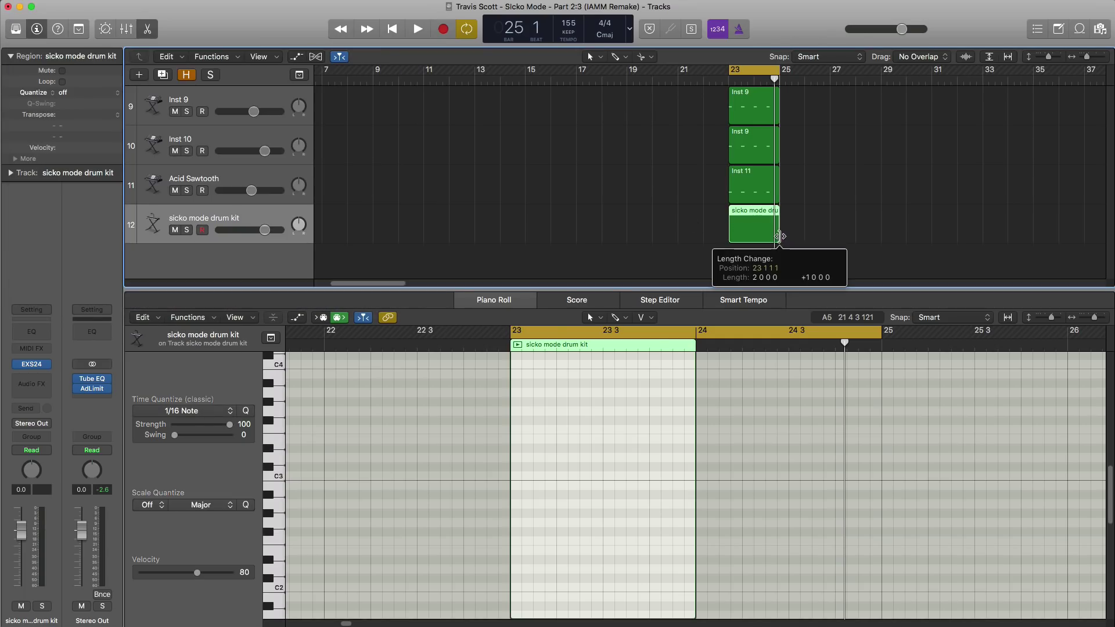
scroll(541, 495, down, 10)
super+click(519, 497)
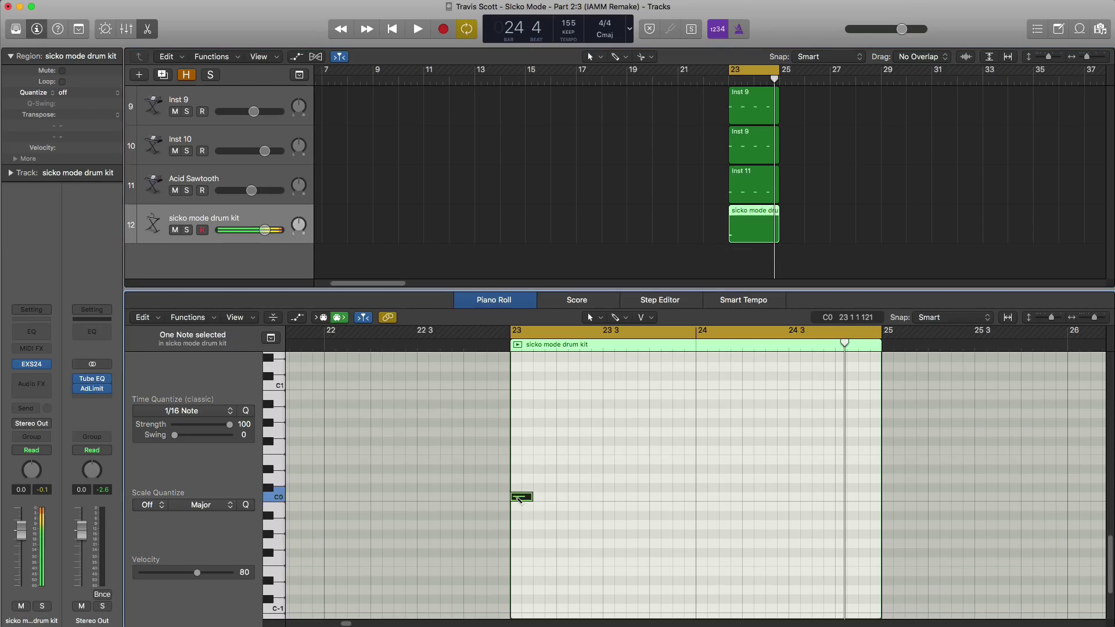
drag(519, 499, 522, 501)
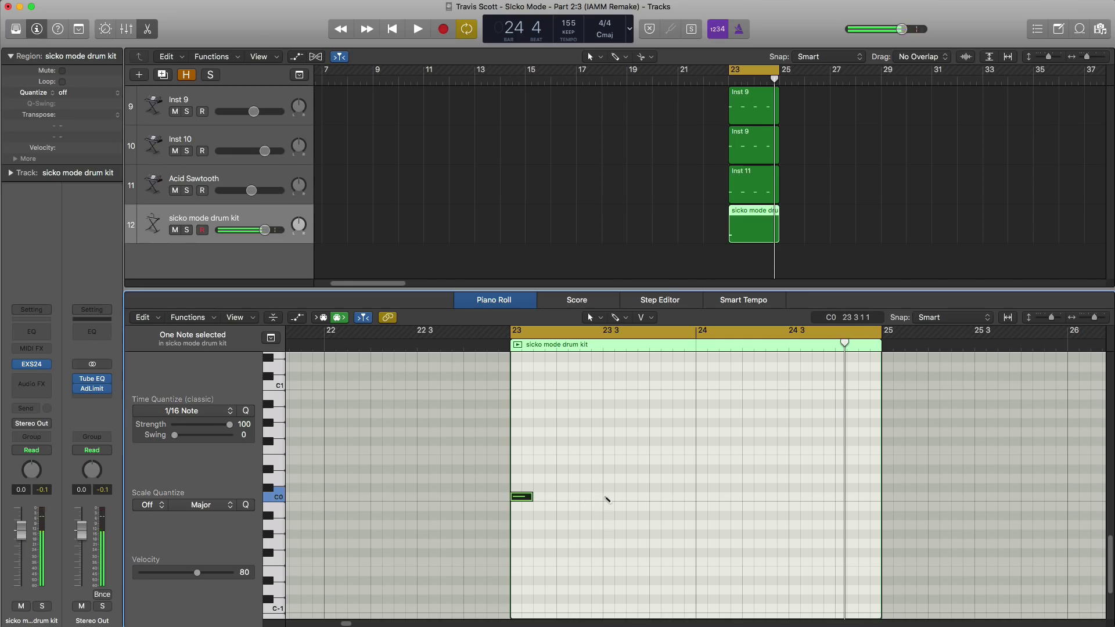
super+click(698, 498)
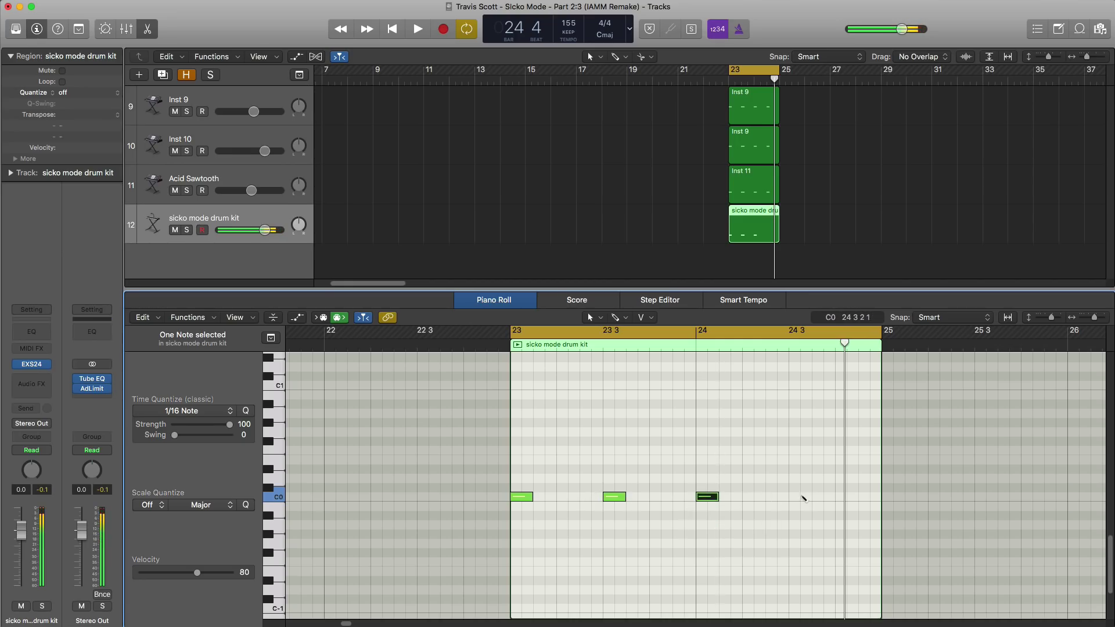
scroll(800, 498, down, 2)
- Duplicate the drum kit track with its settings and create a two-bar region at bar 23 on the copy
click(163, 75)
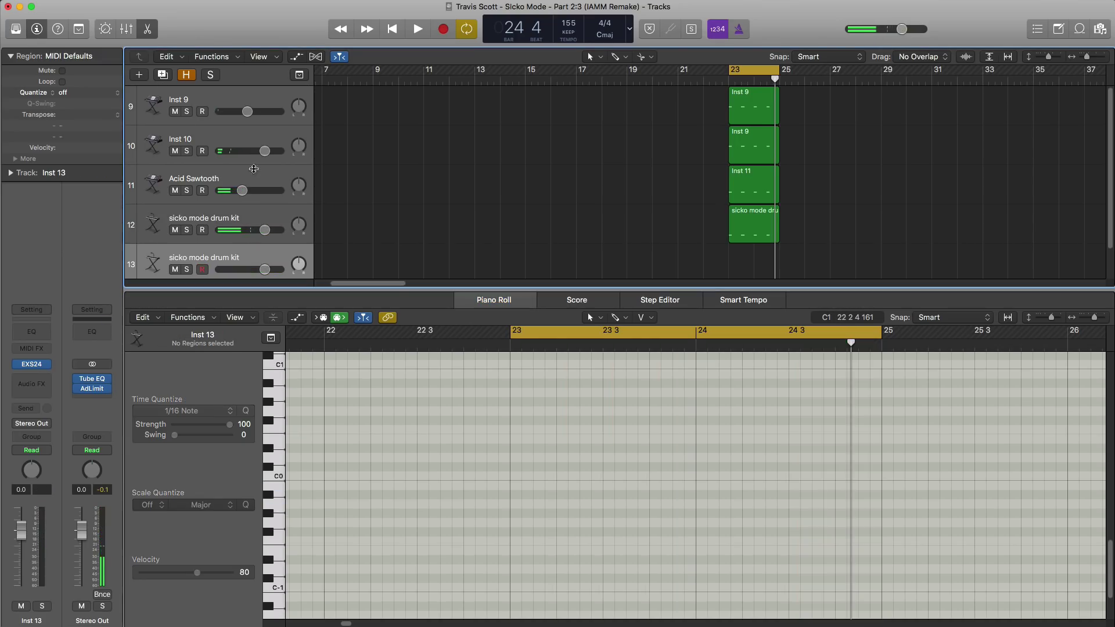
click(740, 269)
drag(751, 270, 772, 272)
- Fill the second drum kit track's region with consecutive F#0 eighth notes from bar 23 through bar 24
scroll(551, 544, down, 10)
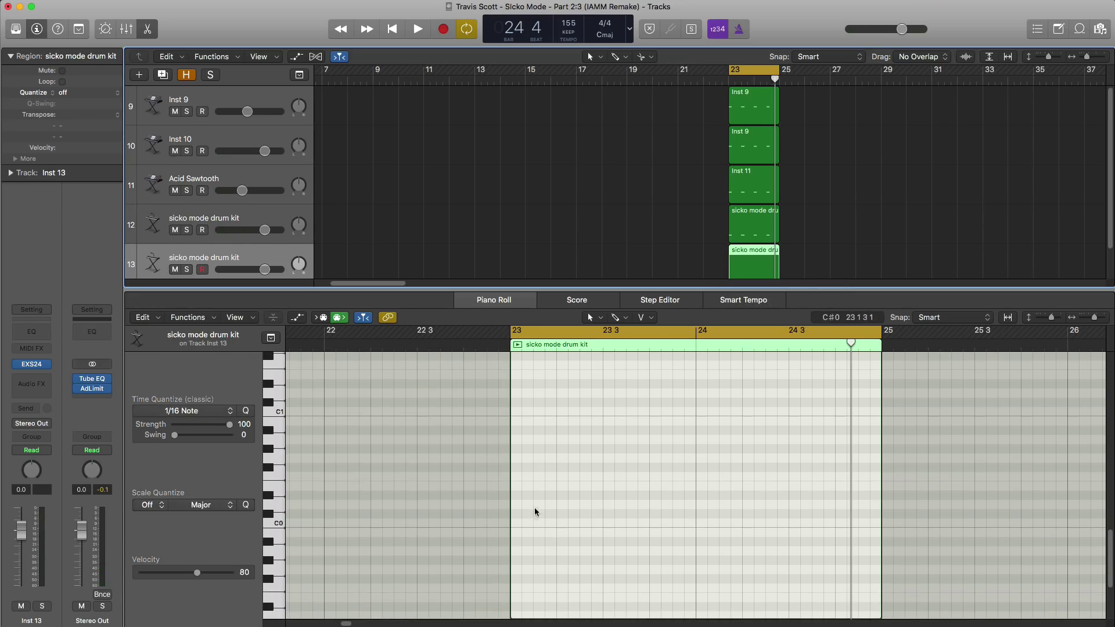
click(520, 470)
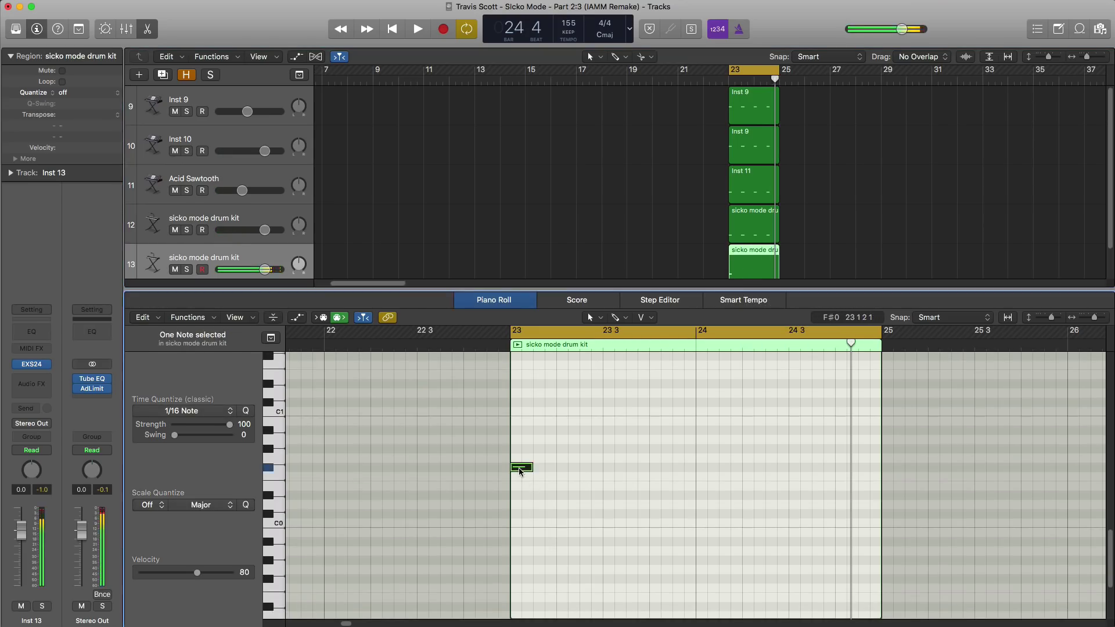
click(586, 469)
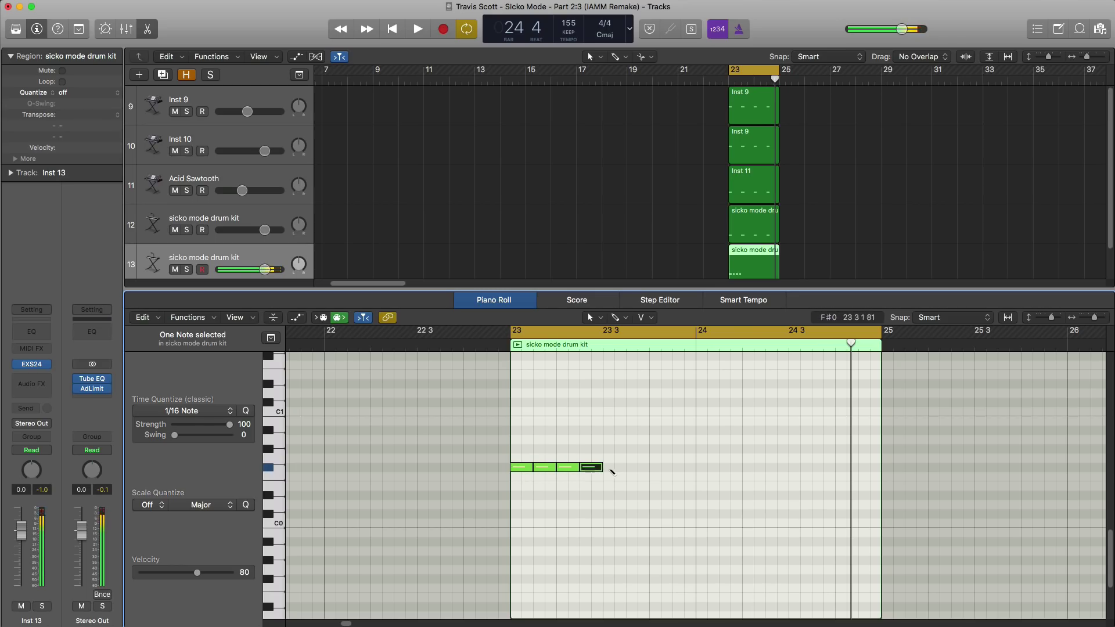
click(607, 469)
click(630, 469)
click(653, 469)
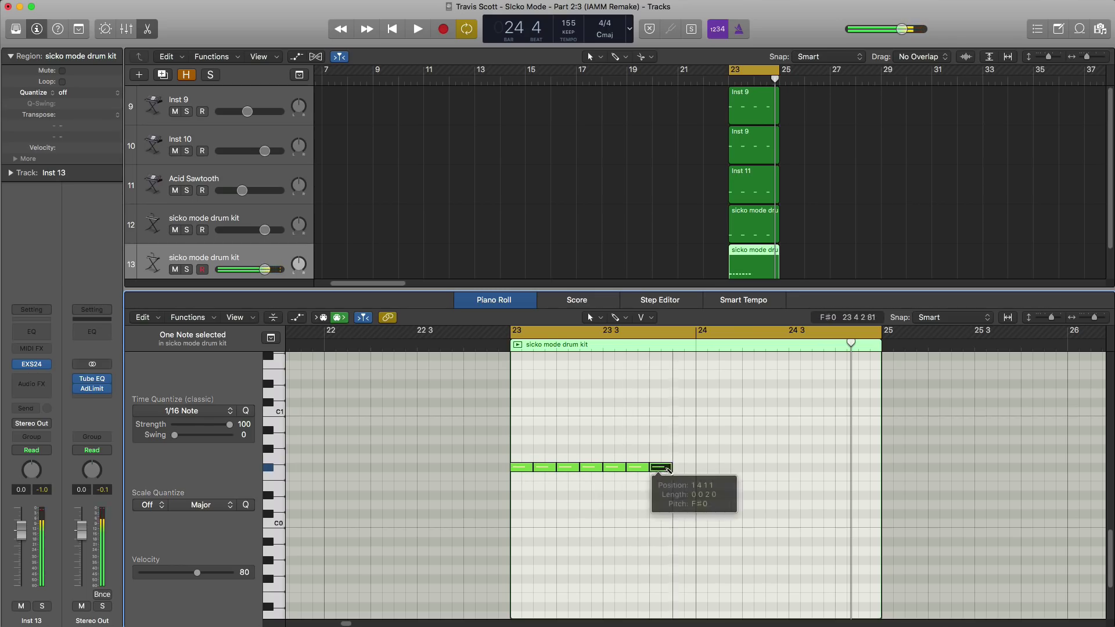
click(676, 468)
mouse_move(722, 475)
mouse_down()
mouse_move(511, 460)
mouse_move(707, 469)
mouse_up()
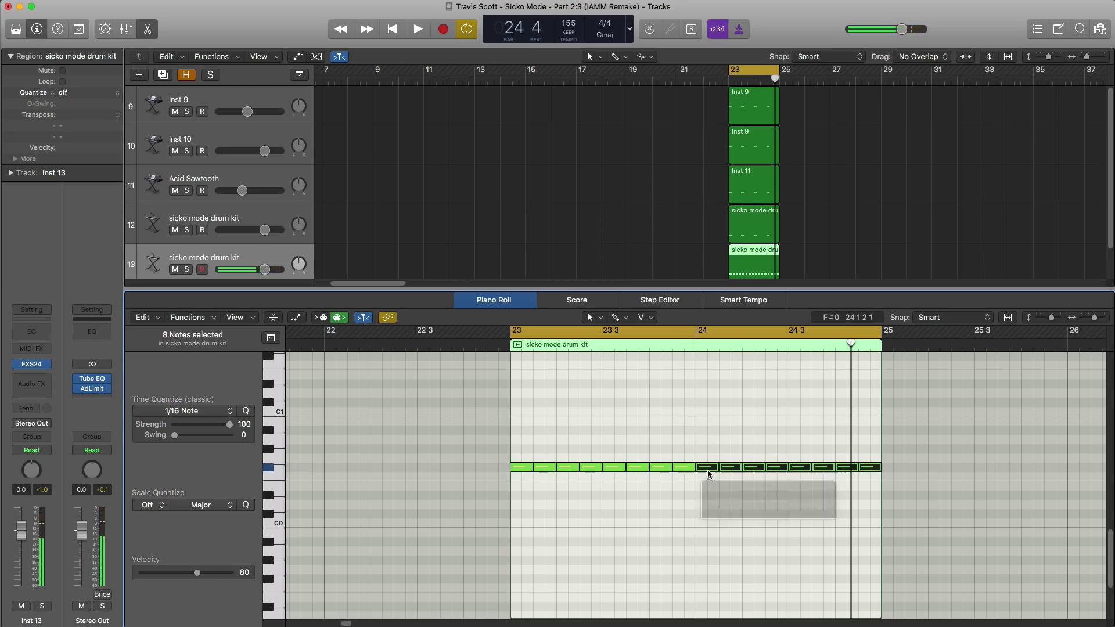
- Play the loop and lower the second drum kit track's volume to -4.5 dB
key(space)
drag(264, 269, 252, 269)
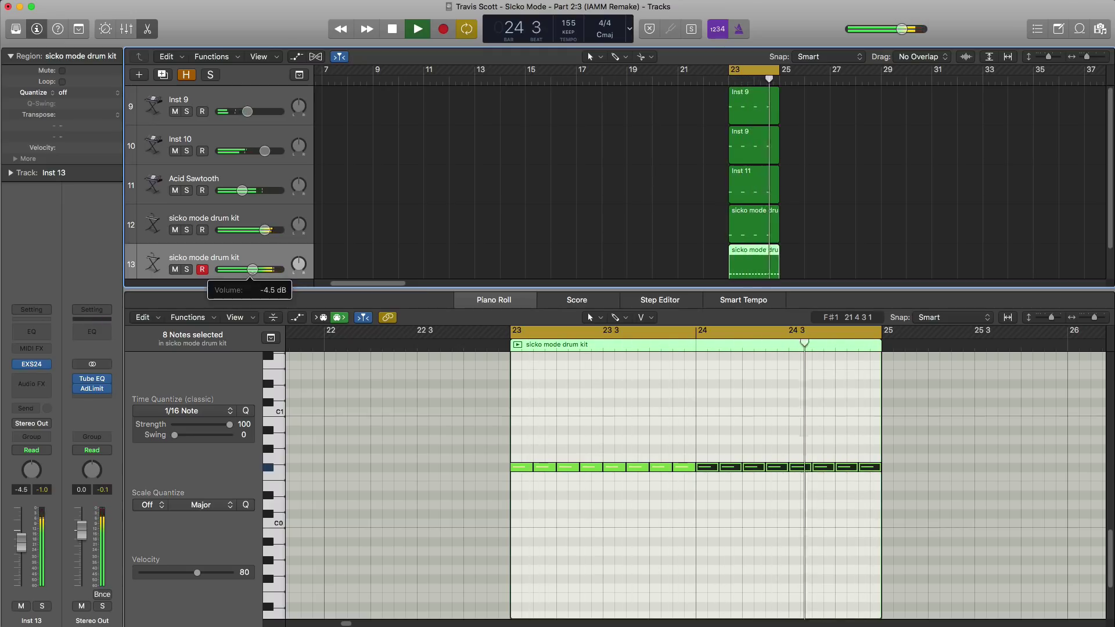
click(253, 271)
key(space)
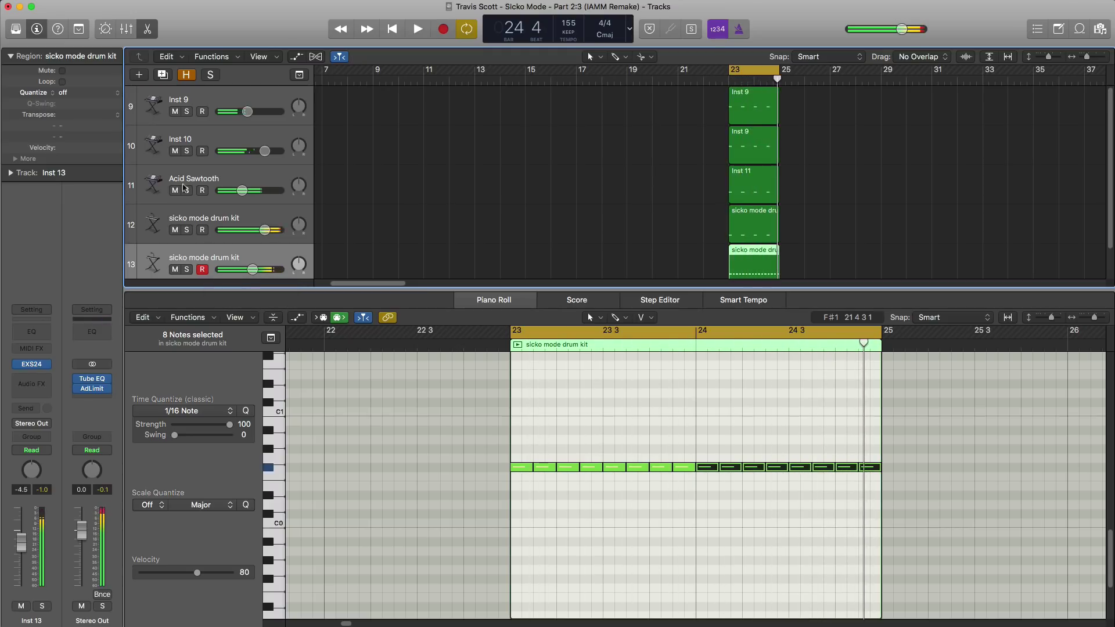
- Duplicate the drum kit track with its settings again and create a two-bar region at bar 23 on the copy
click(162, 77)
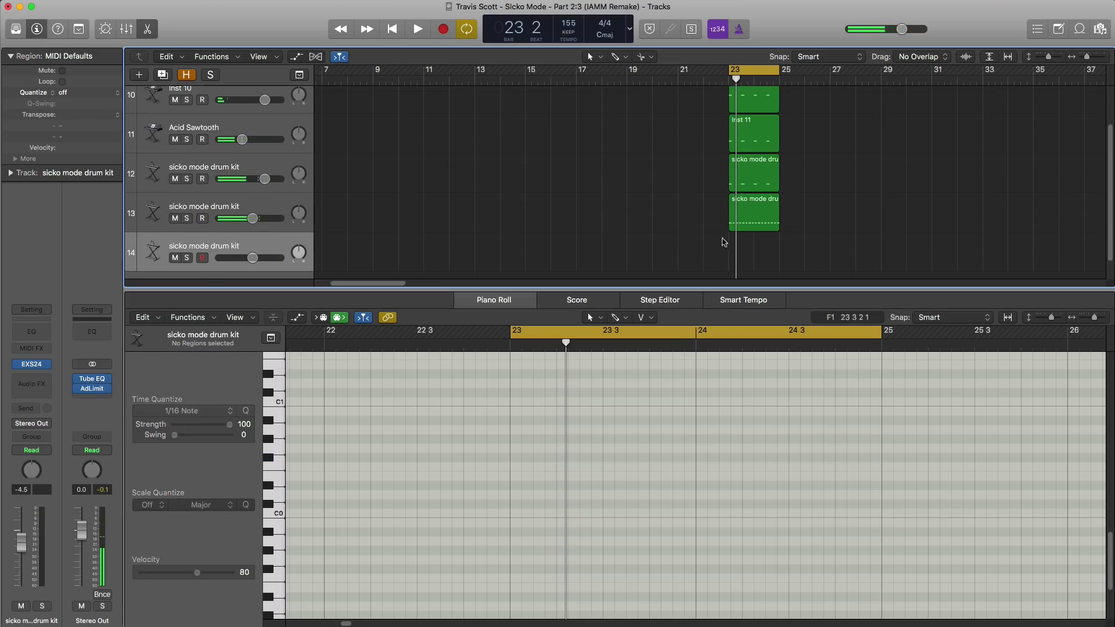
double_click(739, 266)
drag(747, 265, 778, 265)
- Place E0 notes every two beats in the third drum kit track's region at bars 23 and 24
scroll(598, 485, down, 10)
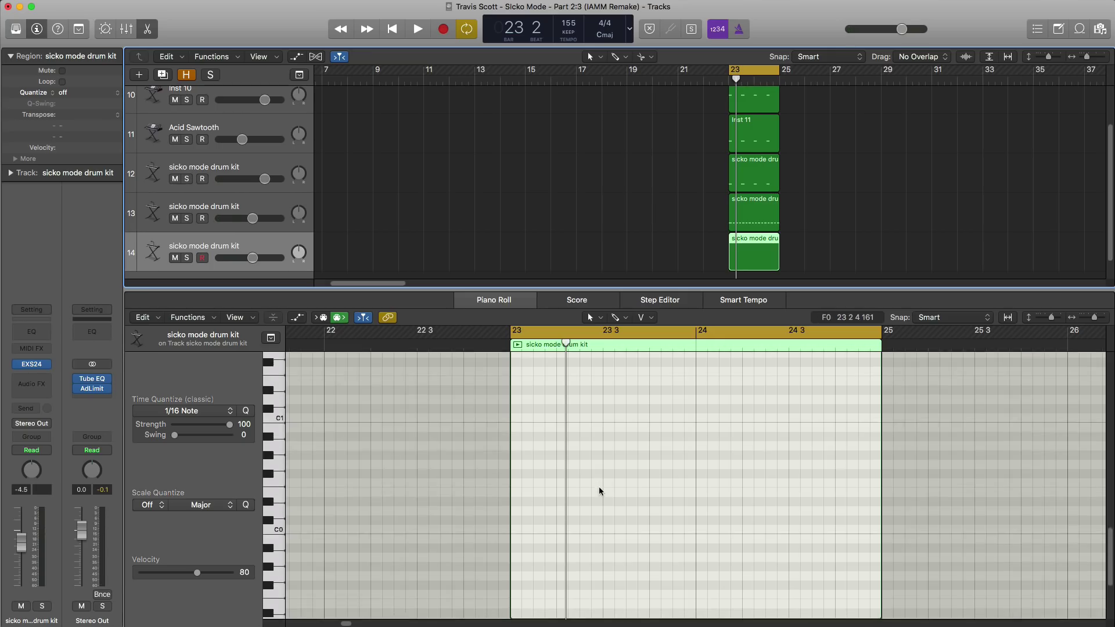
click(514, 424)
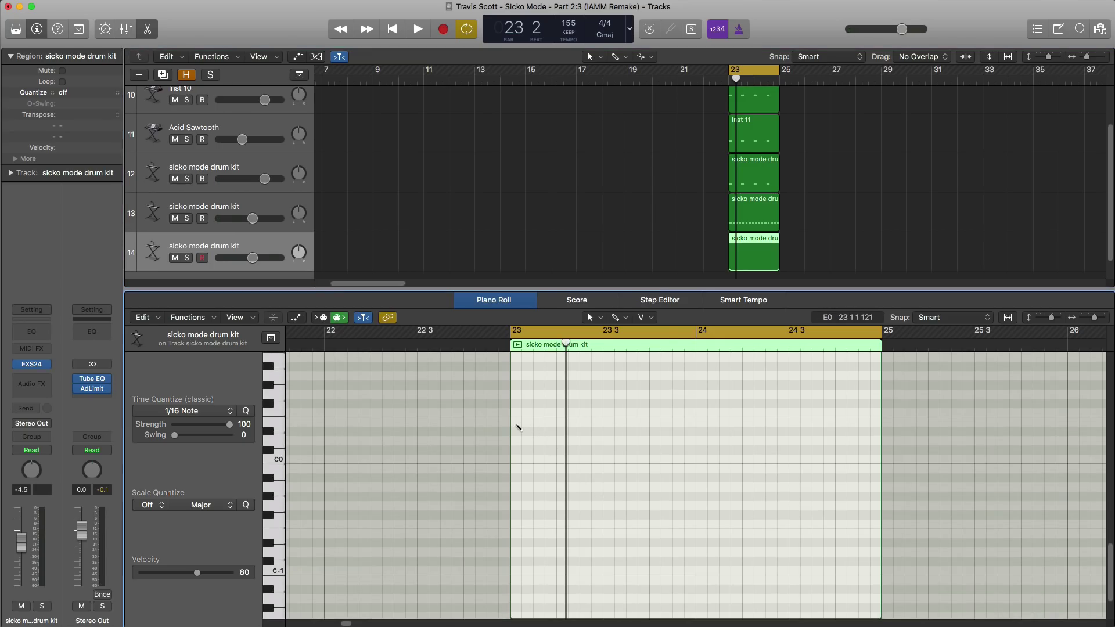
click(606, 423)
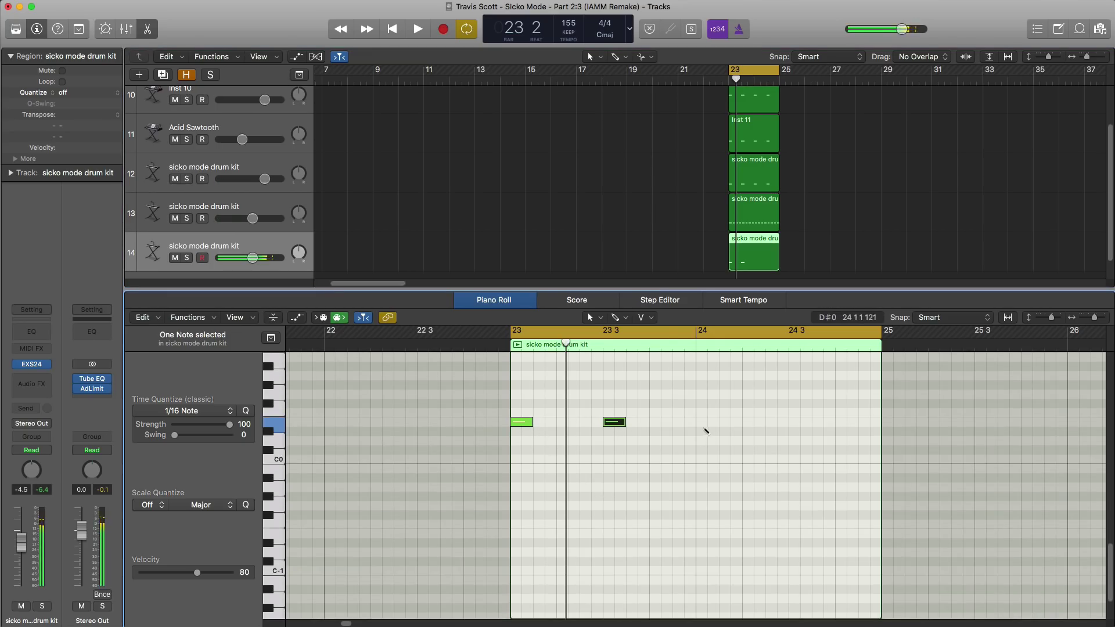
click(700, 423)
- Play the loop and lower the third drum kit track's volume to -5.6 dB
key(space)
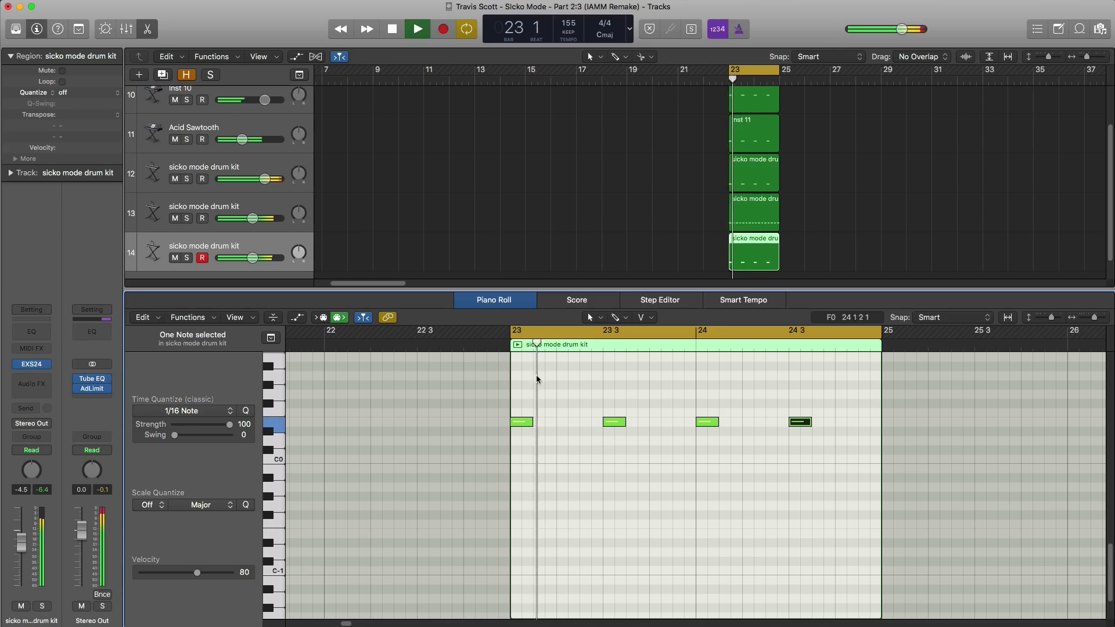
click(252, 261)
drag(256, 265, 250, 265)
key(space)
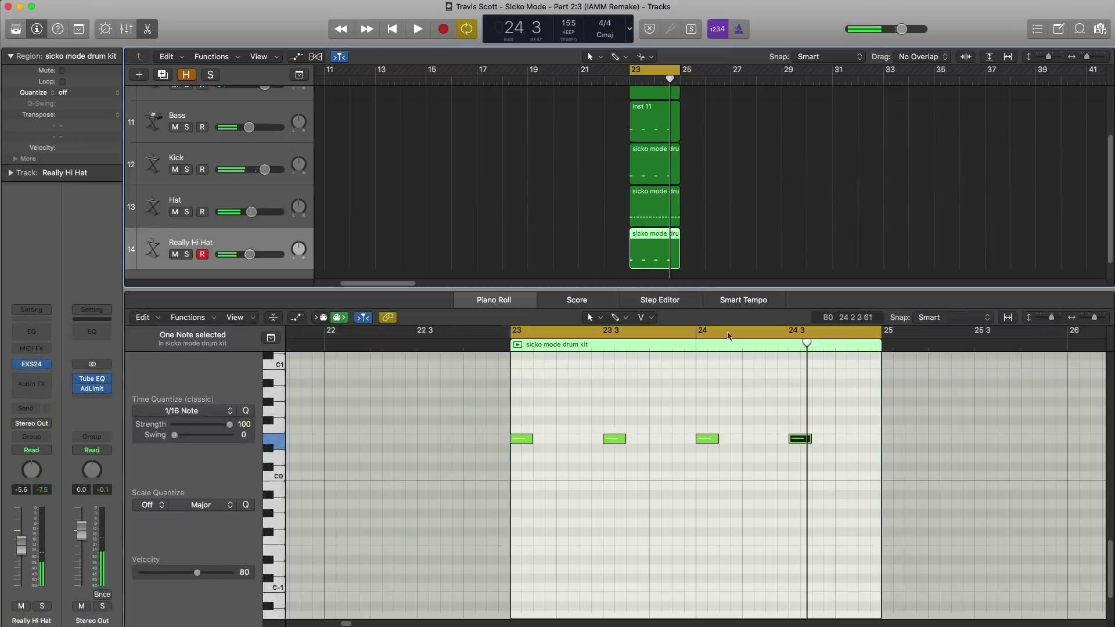
- Hide the lower editor and set the cycle range to four bars, from bar 25 to bar 29
key(x)
key(x)
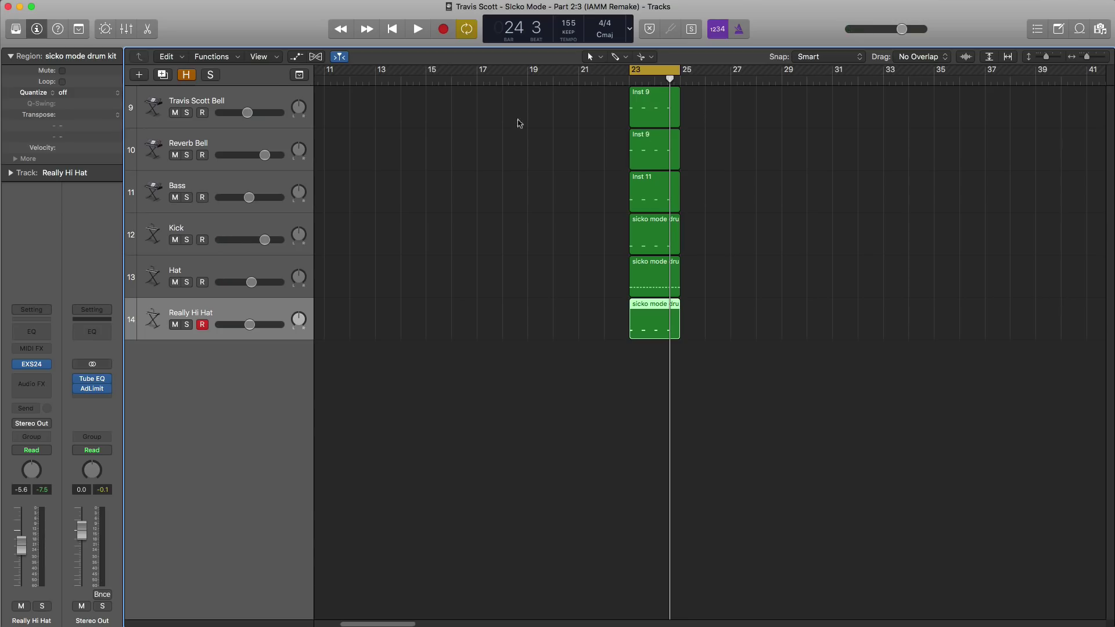
drag(655, 74, 706, 74)
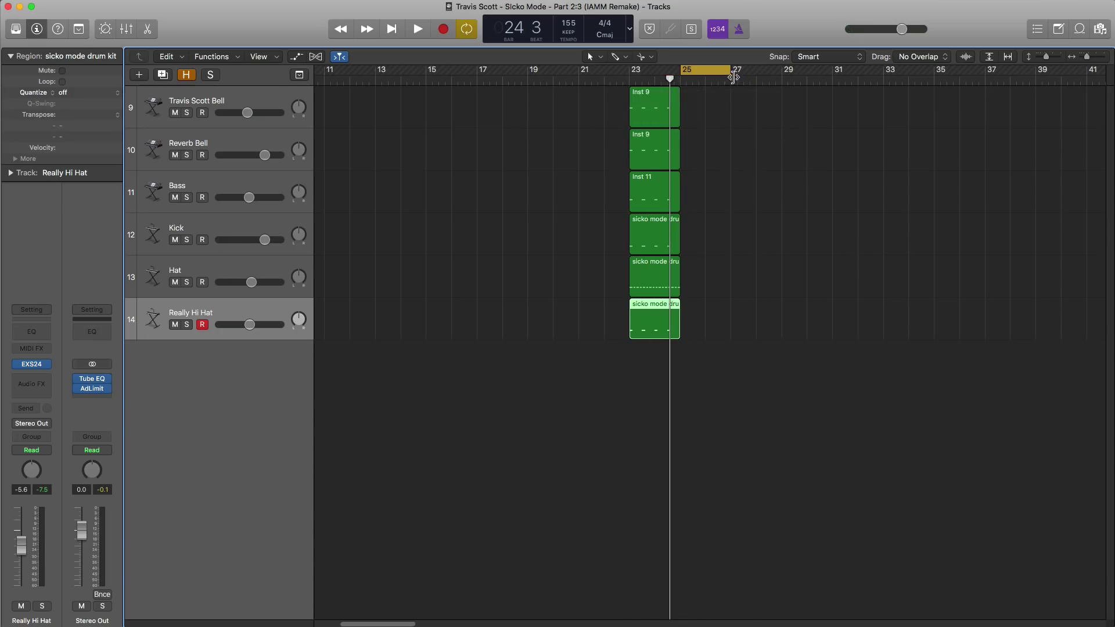
drag(732, 76, 781, 77)
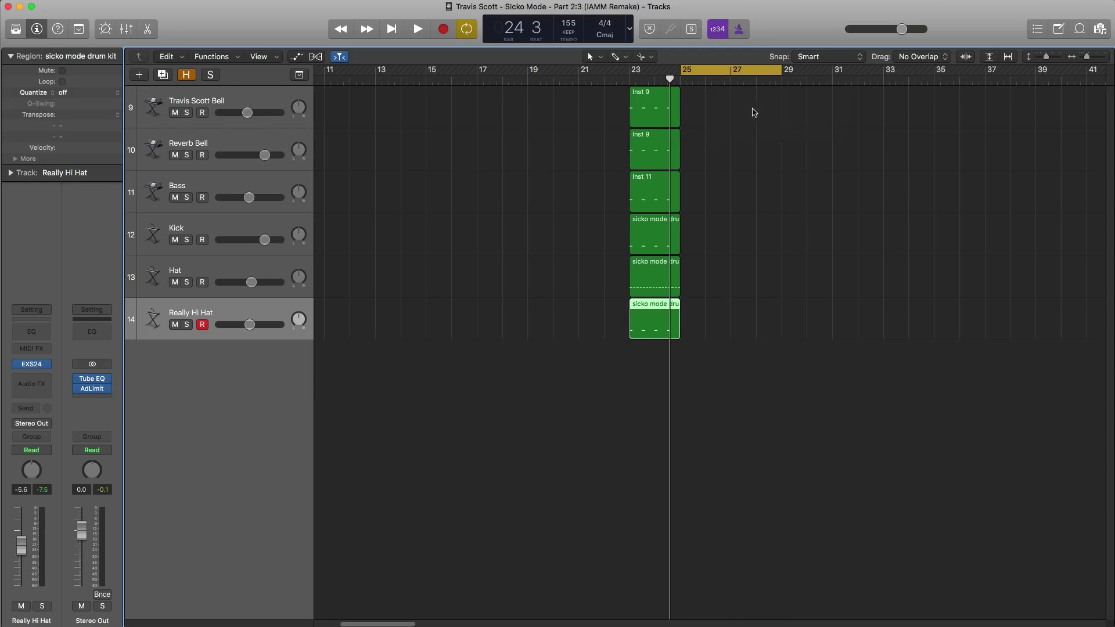
- Create a four-bar region at bar 25 on the Travis Scott Bell track and open it for note editing
click(701, 112)
drag(705, 112, 780, 112)
double_click(731, 123)
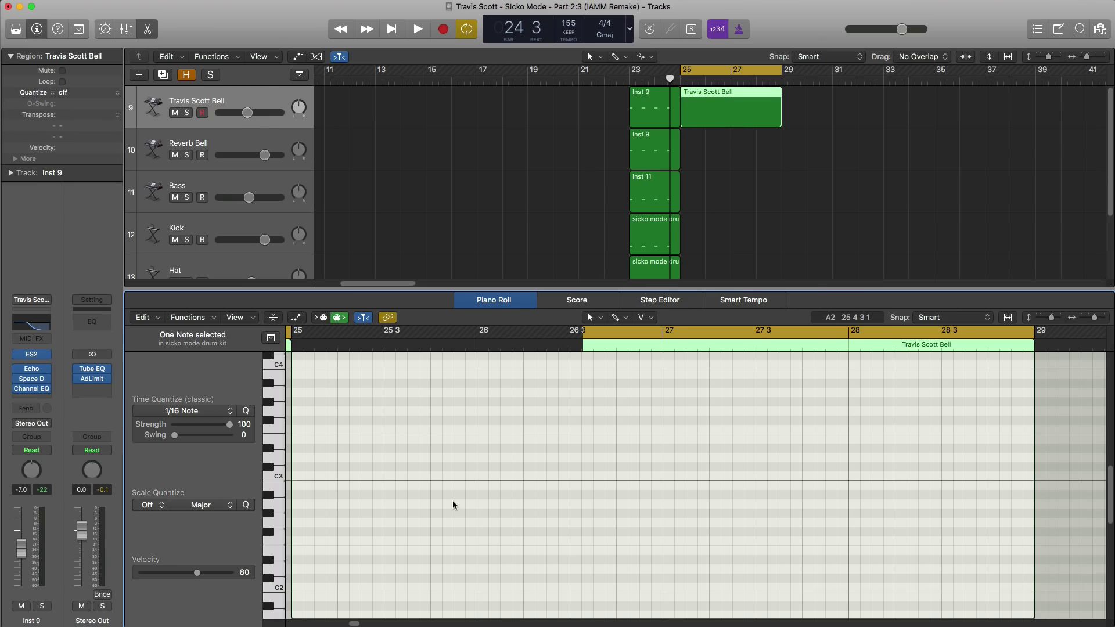
- Place an A4 note at the start of bar 25 and a G#4 note on beat 4 in the bell region
scroll(451, 491, down, 2)
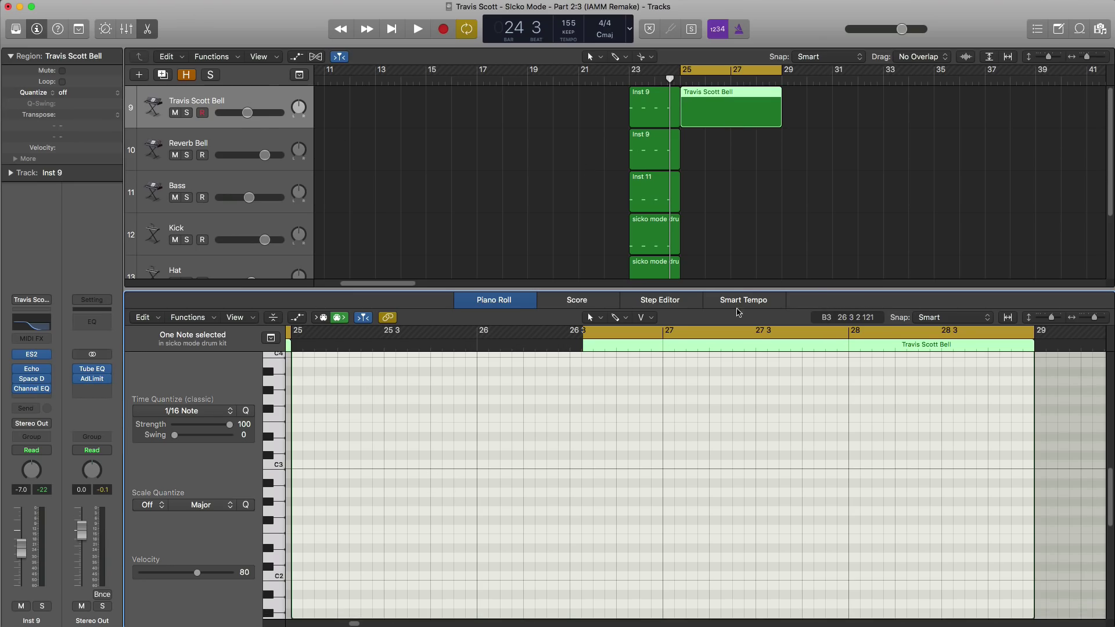
scroll(376, 494, up, 10)
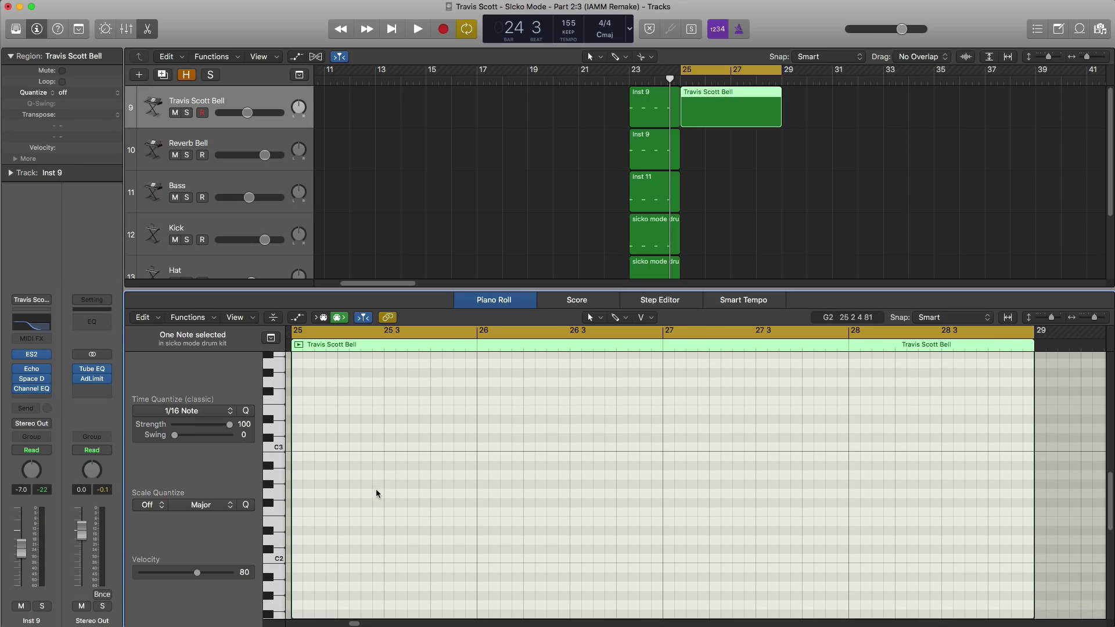
scroll(366, 481, up, 3)
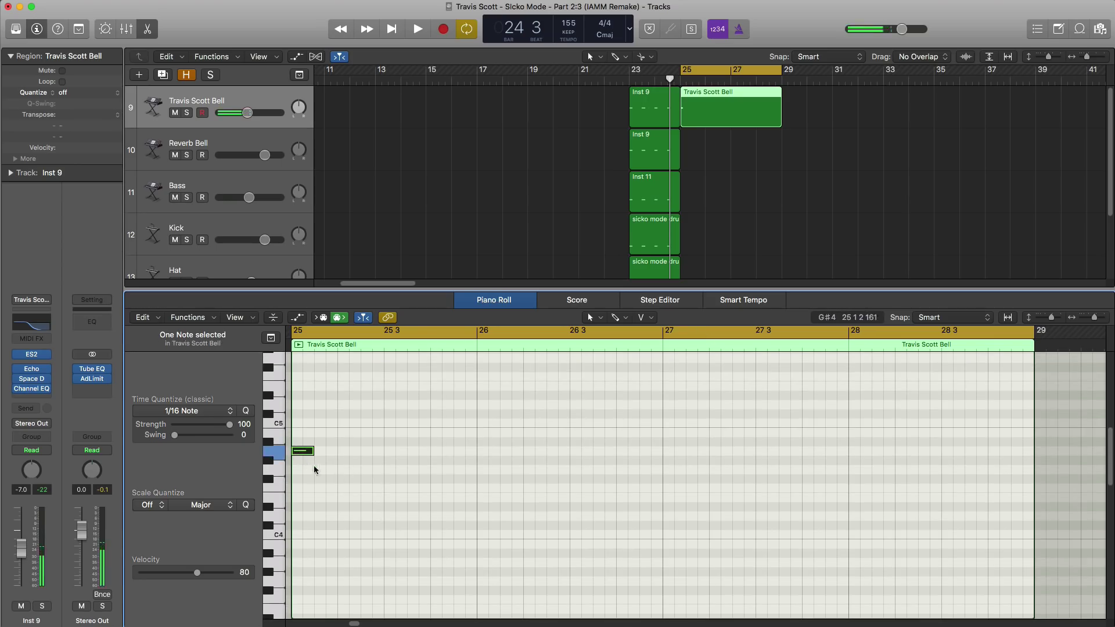
super+click(390, 472)
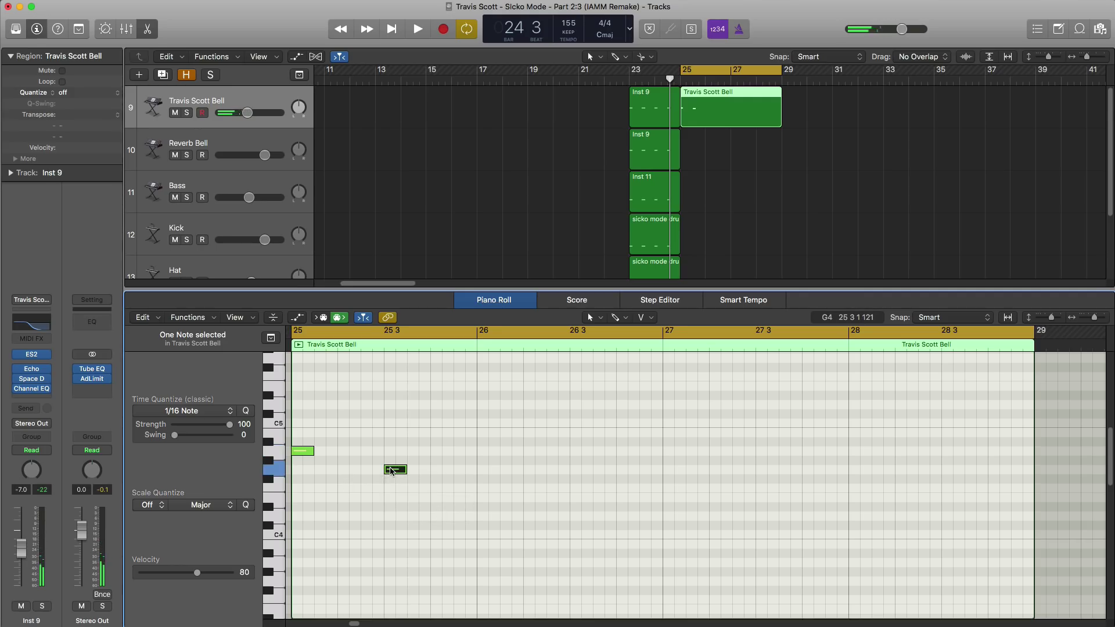
drag(391, 471, 437, 466)
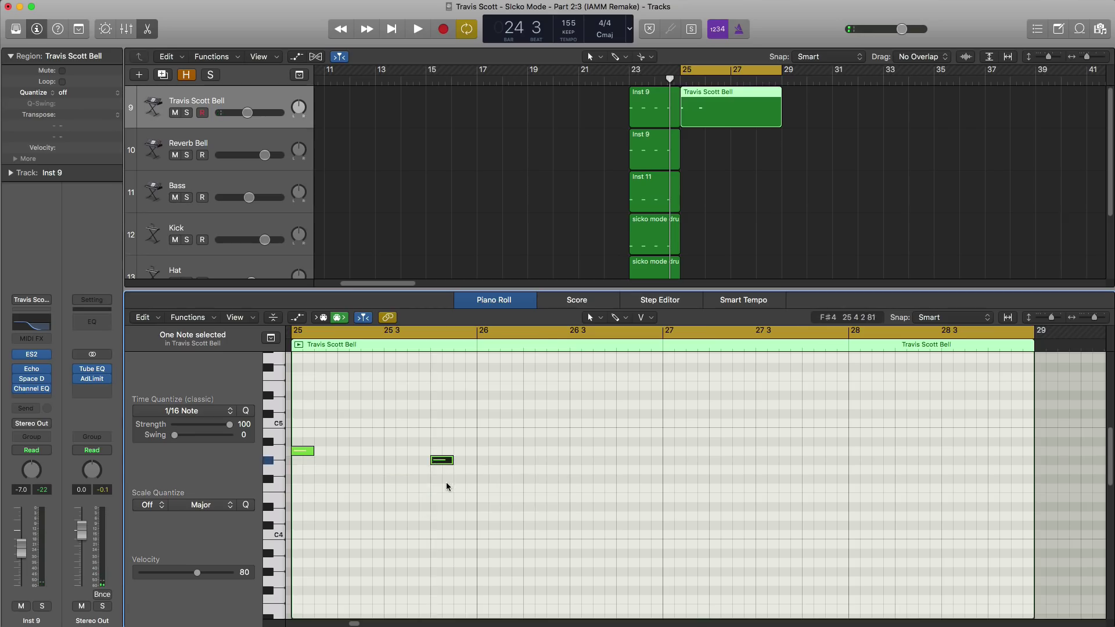
- Play the bell part and raise the Travis Scott Bell track's volume to -2.1 dB
key(space)
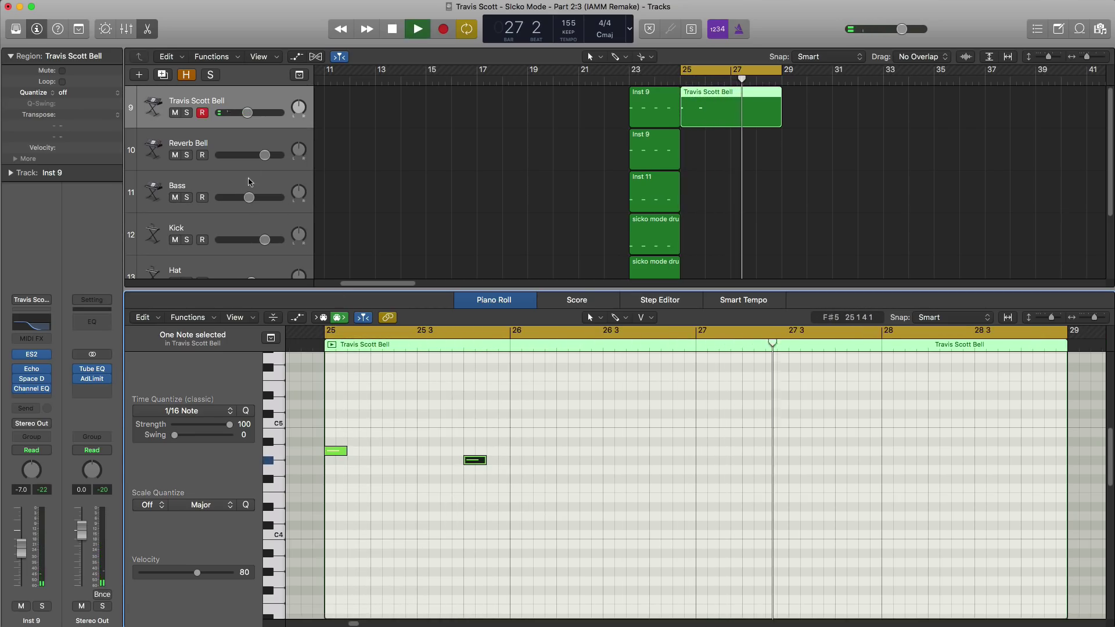
key(space)
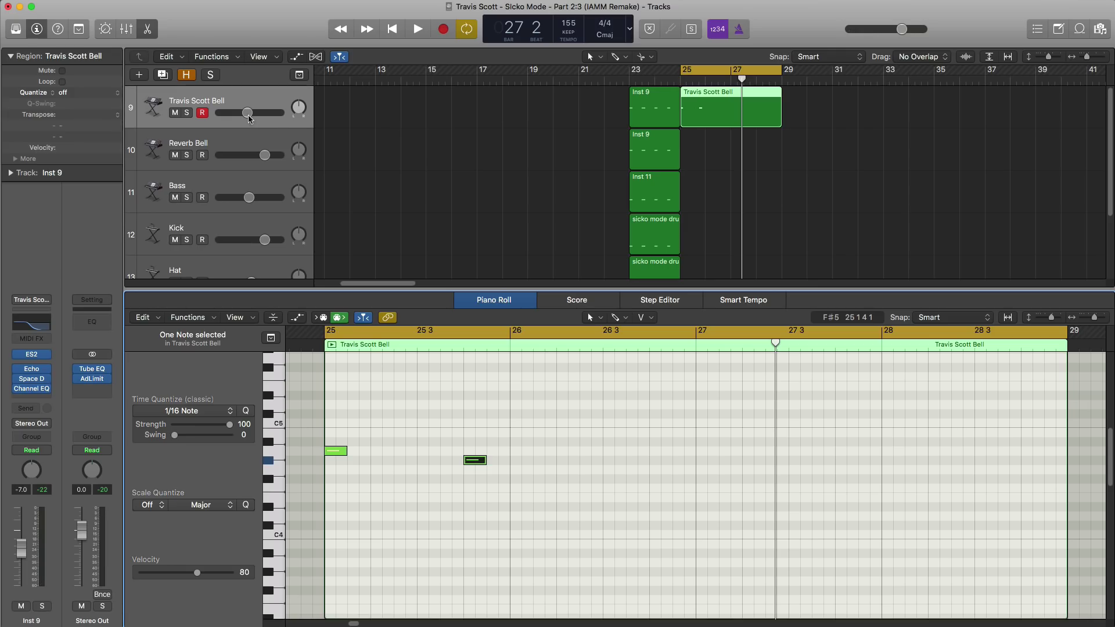
drag(248, 114, 252, 114)
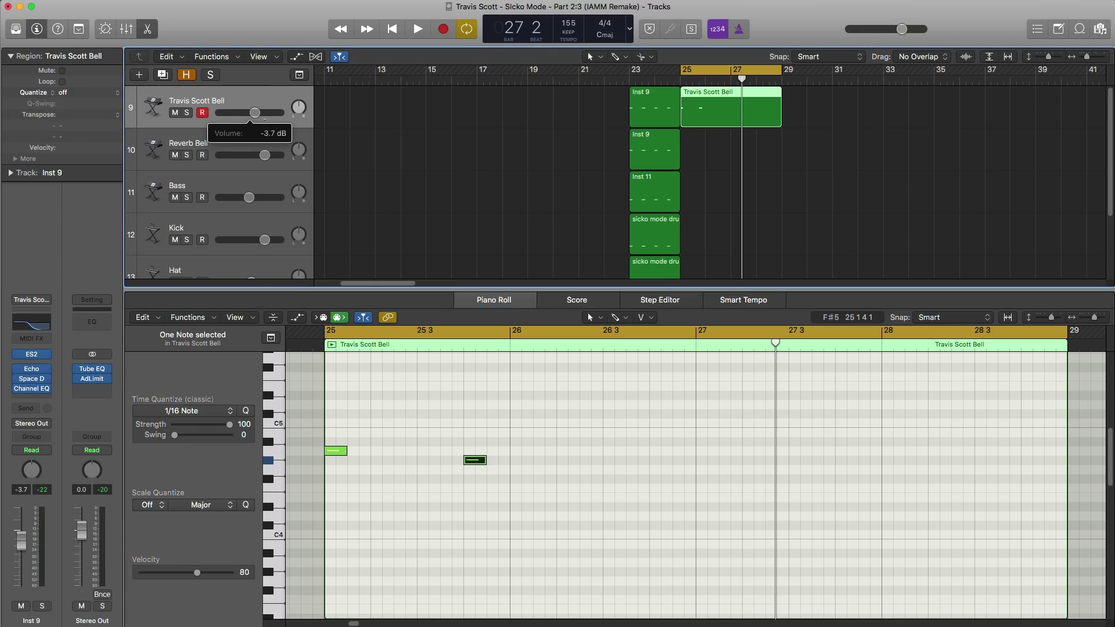
key(space)
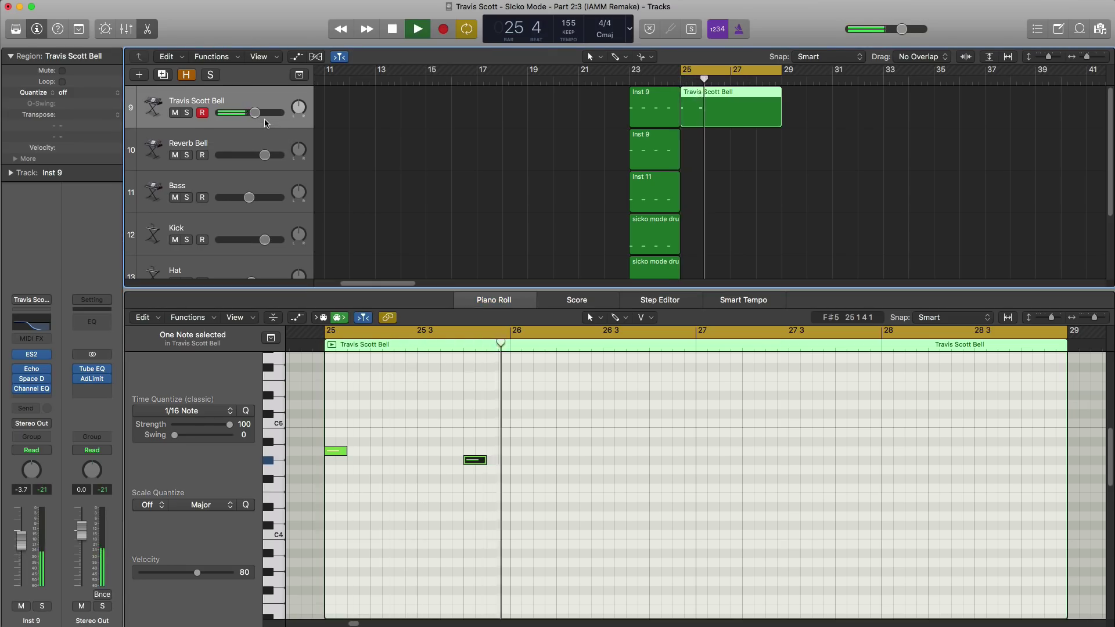
drag(260, 114, 264, 114)
key(space)
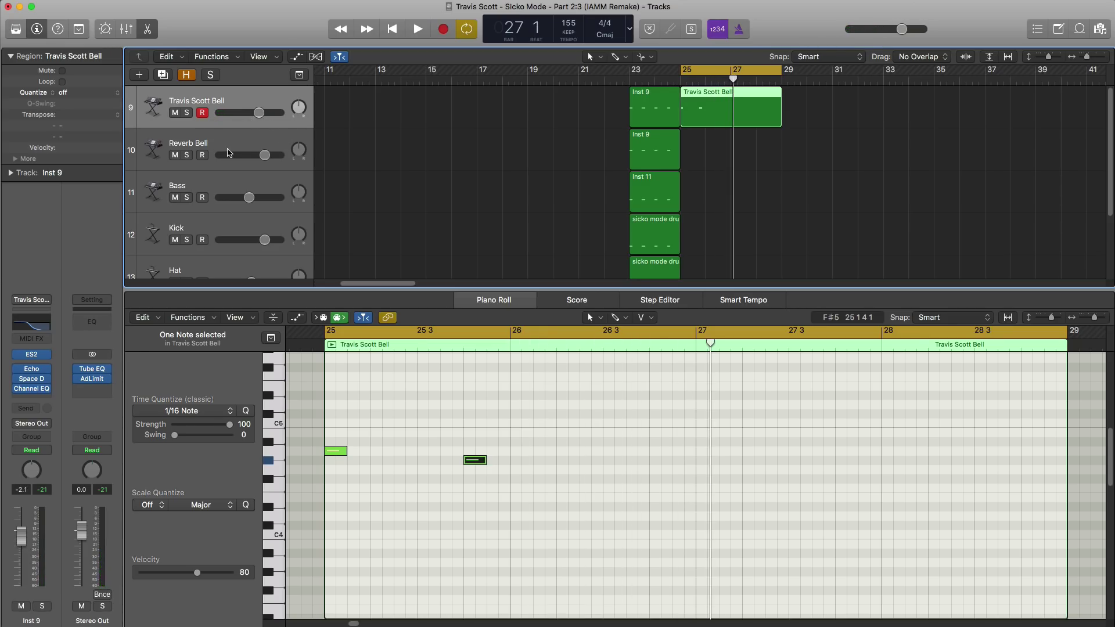
- Create a four-bar region at bar 25 on the Bass track
click(254, 136)
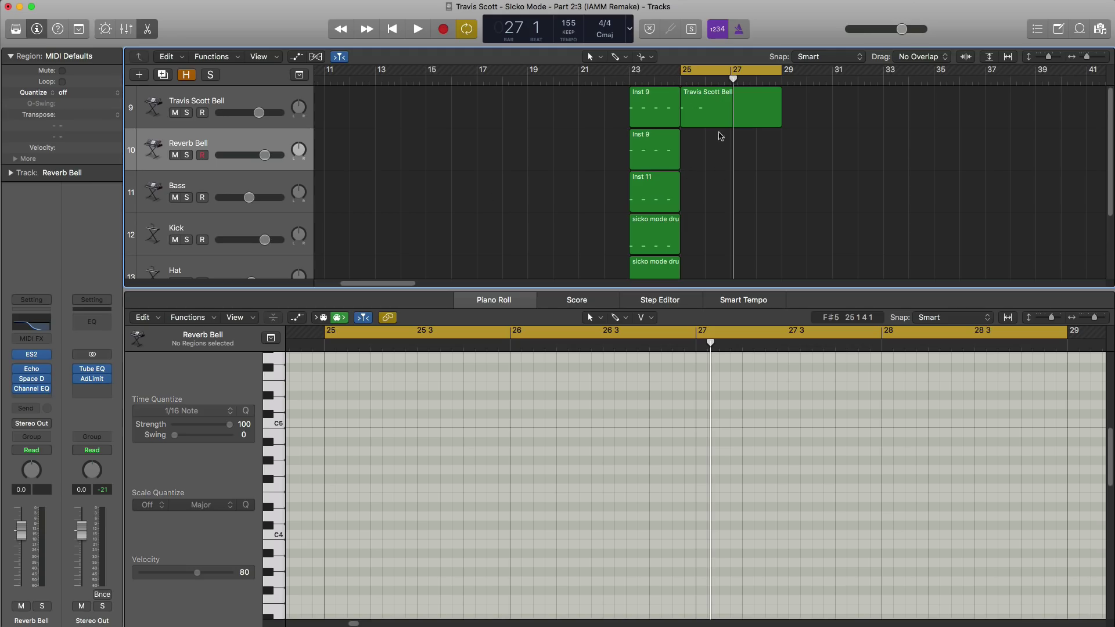
double_click(690, 199)
drag(692, 197, 773, 205)
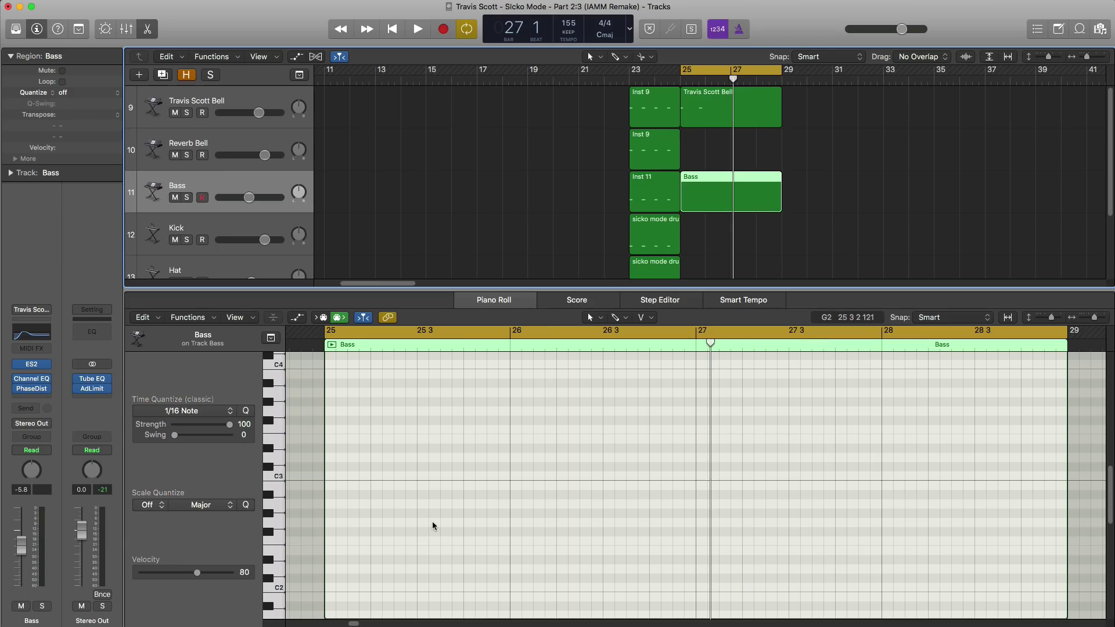
- Place an A1 note at the start of bar 25 and a G#1 note on beat 4 in the Bass region, and play it back
scroll(377, 464, down, 5)
super+click(333, 422)
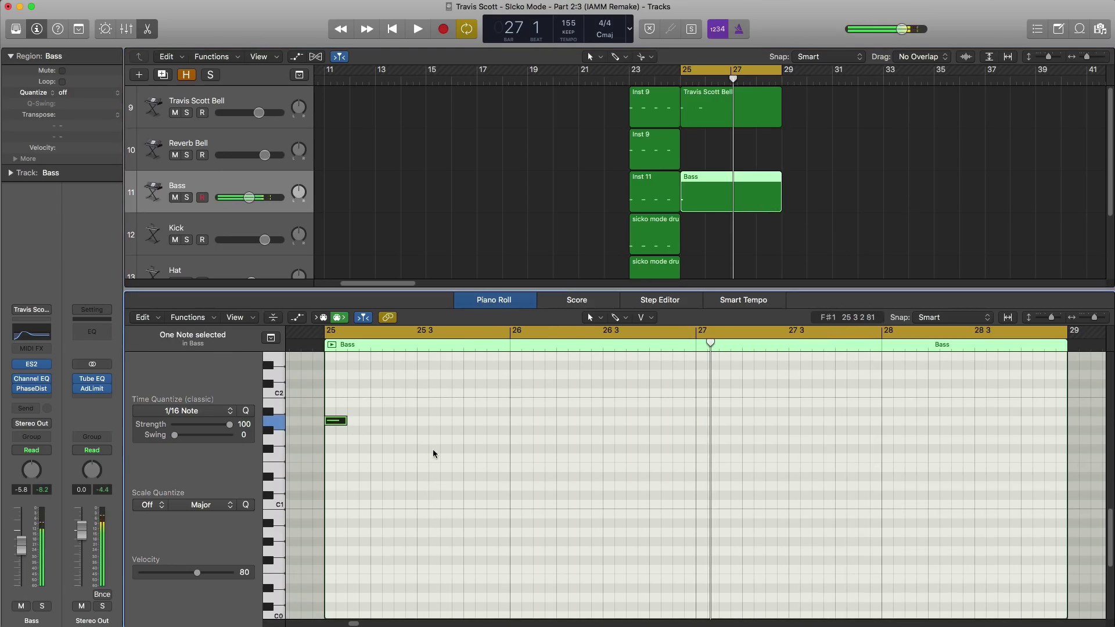
super+click(464, 430)
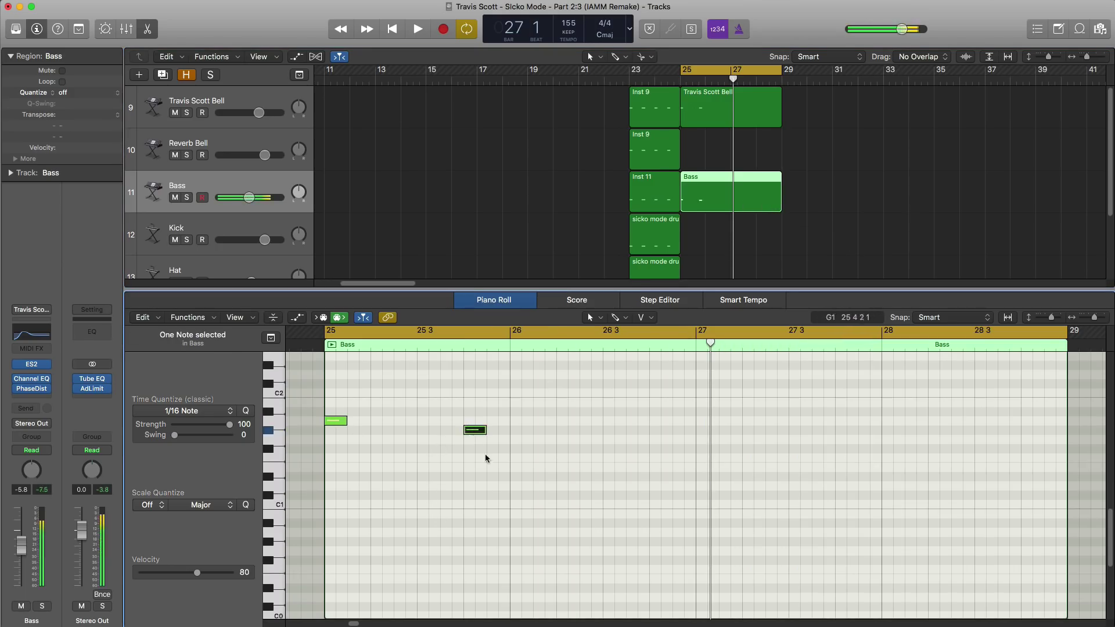
key(space)
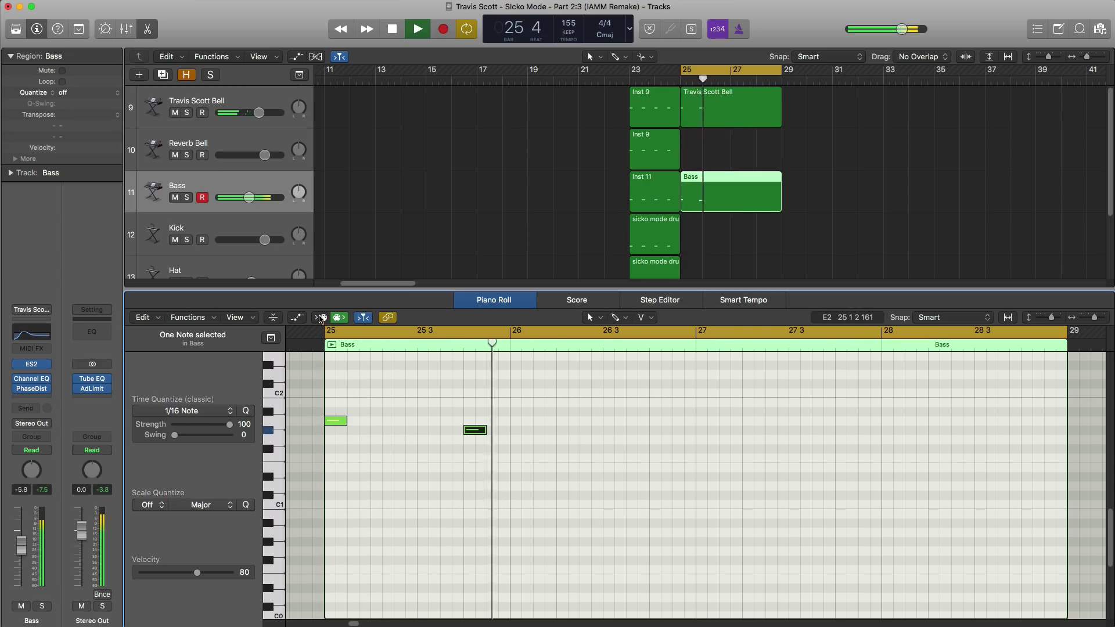
key(space)
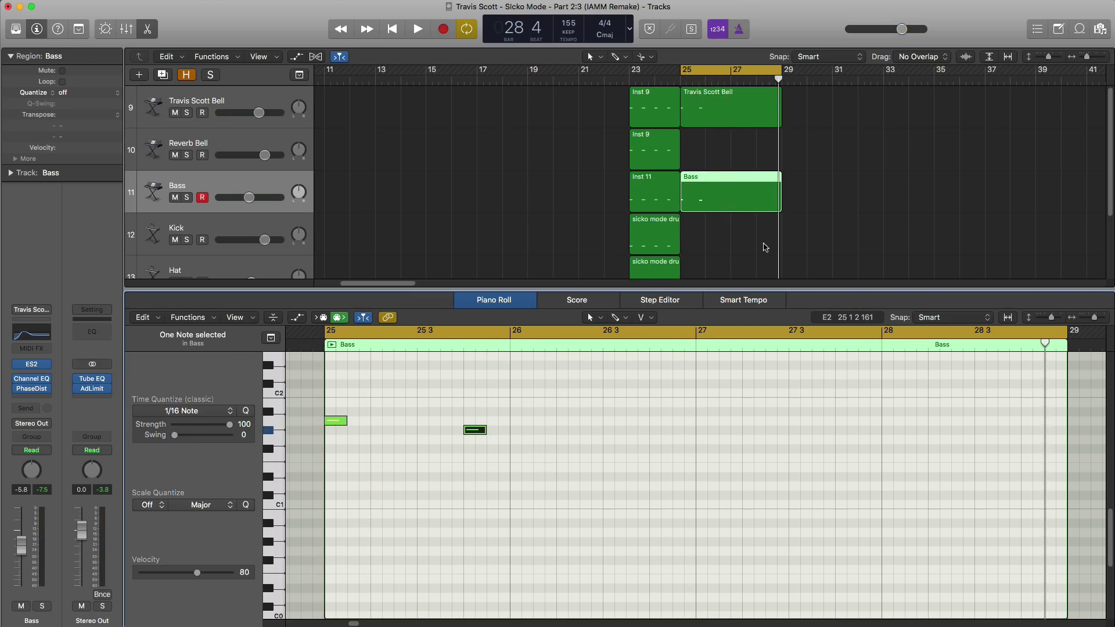
- Shorten the new Travis Scott Bell and Bass regions to two bars, repeat both at bar 27, and play them back
shift+click(777, 122)
mouse_move(778, 122)
mouse_down()
mouse_move(726, 116)
mouse_move(762, 124)
mouse_up()
key(space)
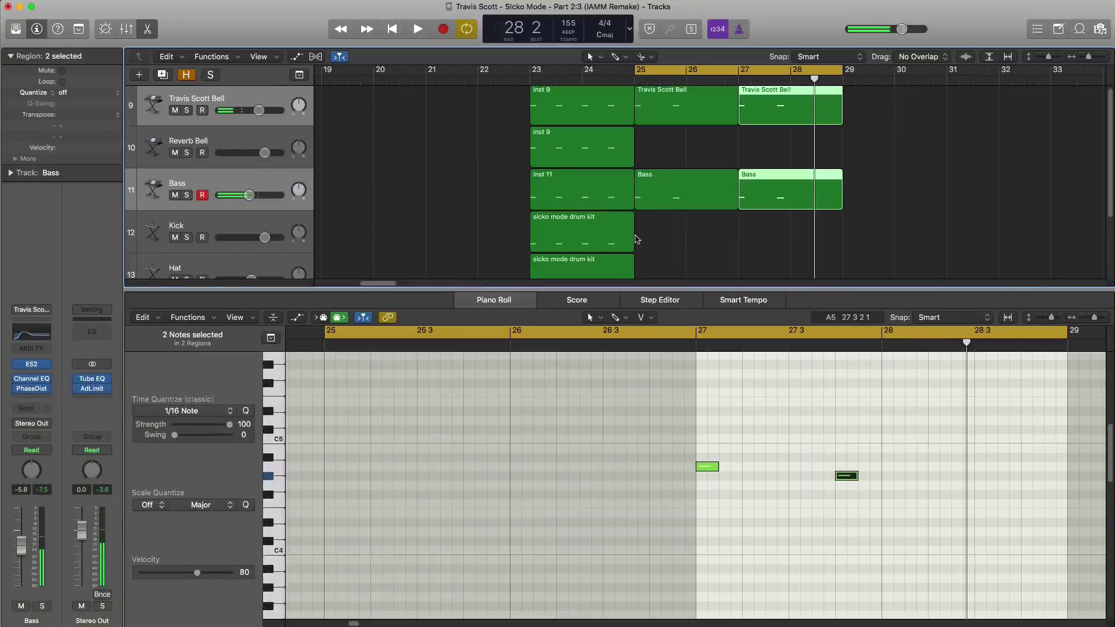
scroll(685, 257, down, 3)
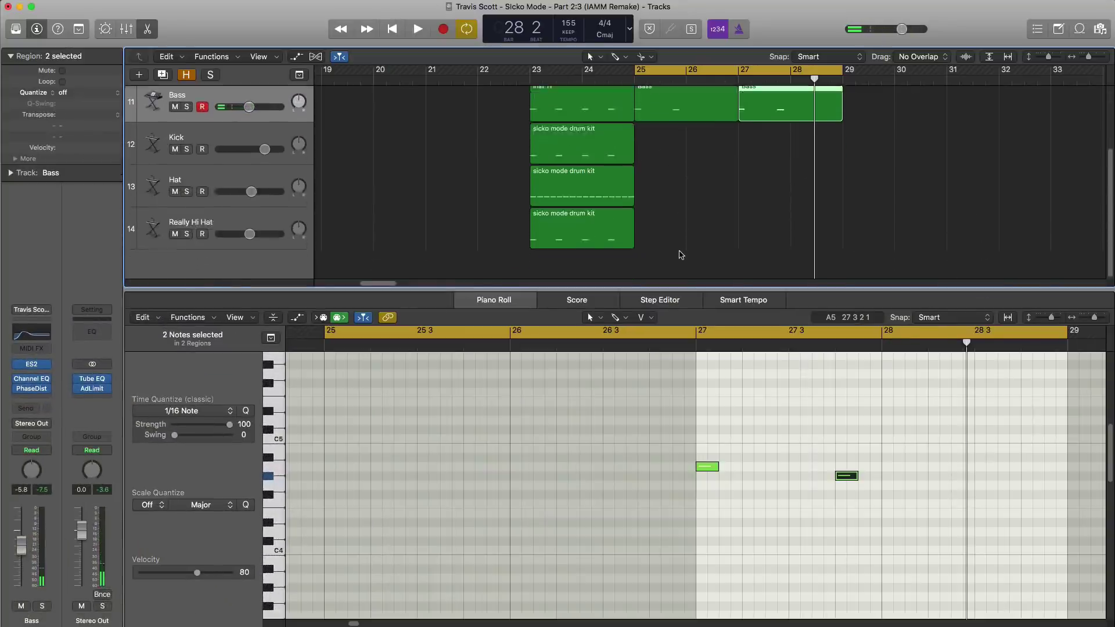
- Duplicate the Kick track with its settings and move the Bass track above Reverb Bell
key(e)
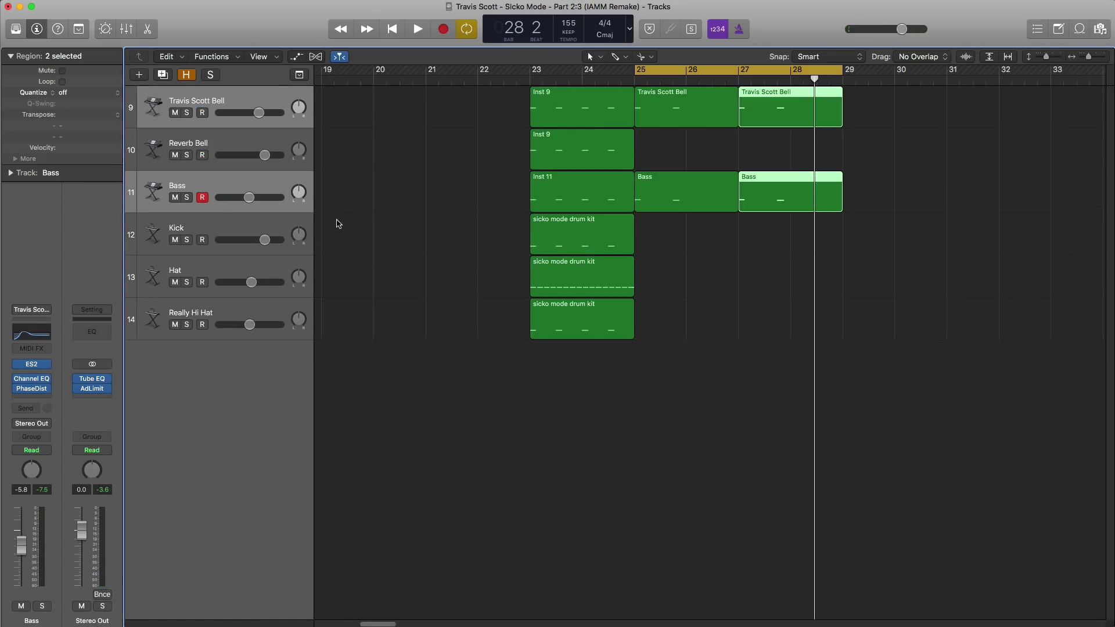
click(139, 74)
key(Return)
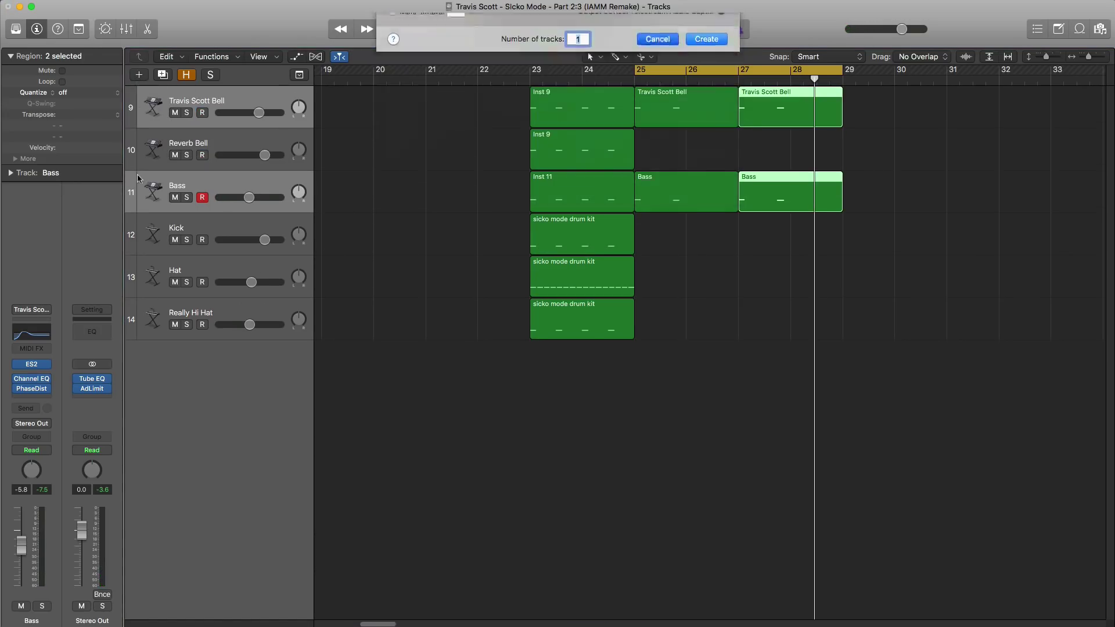
key(super+d)
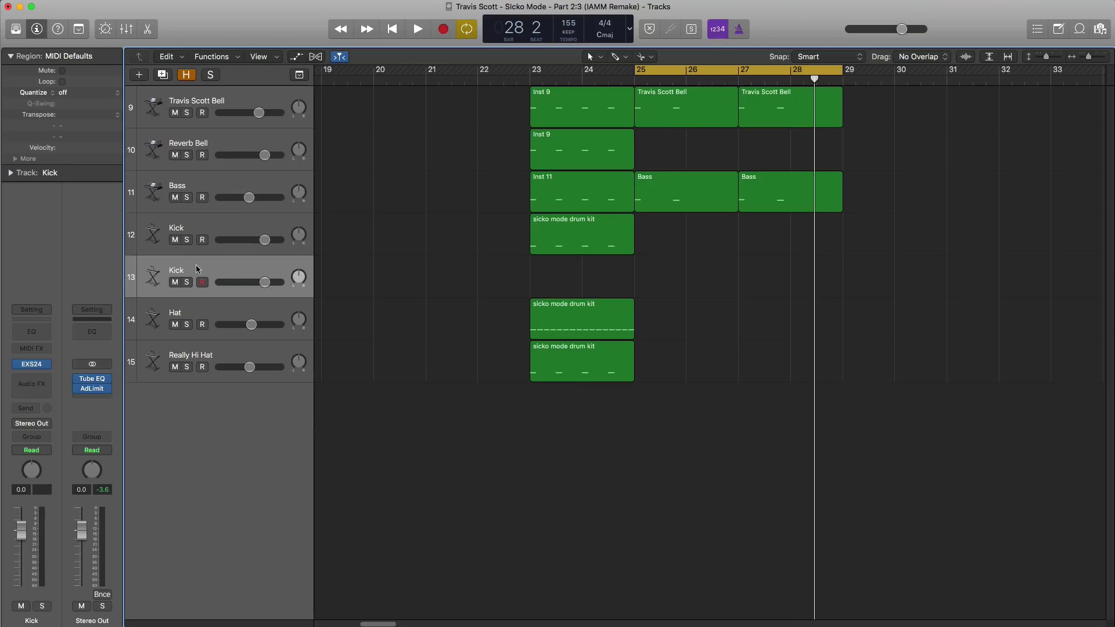
drag(221, 188, 222, 148)
- Rename the duplicated Kick track to Snare
click(211, 229)
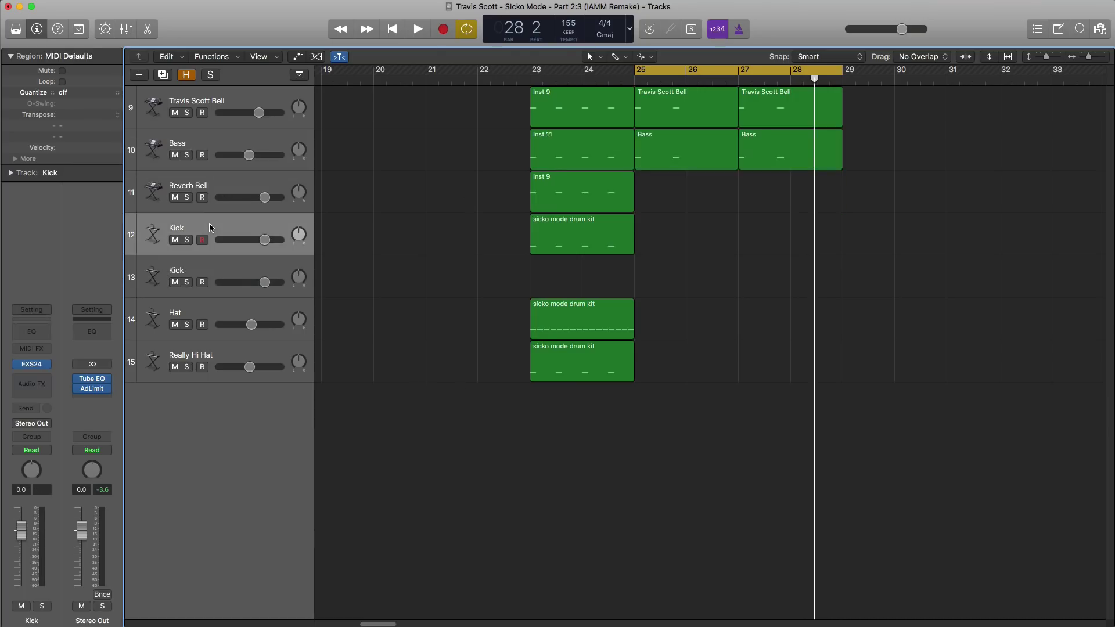
click(215, 271)
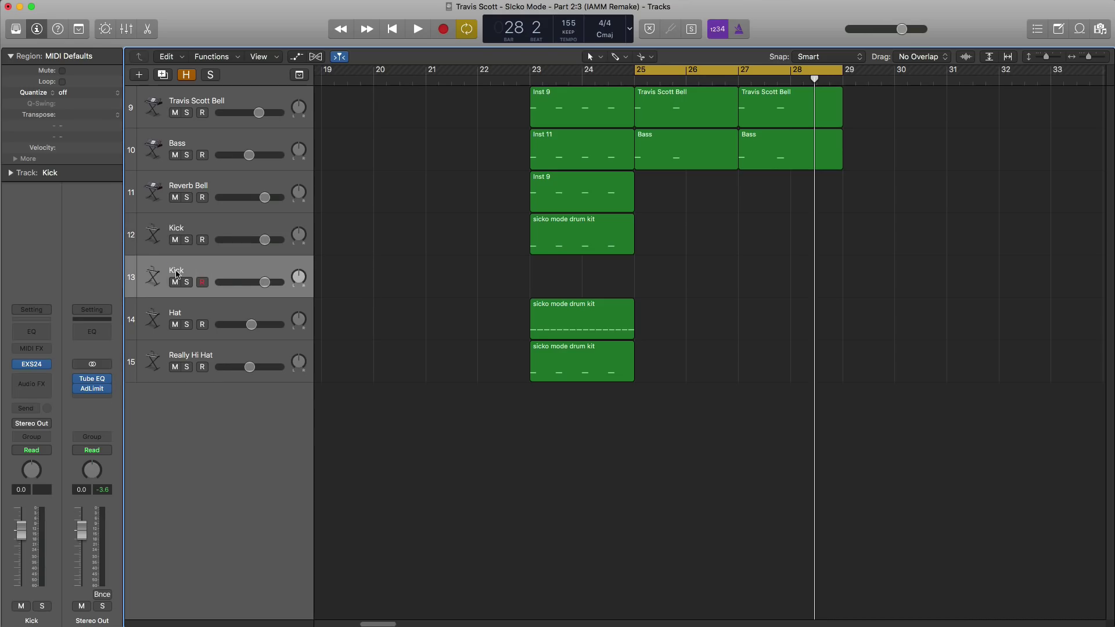
double_click(176, 272)
text(Snare)
key(Return)
- Create a four-bar region at bar 25 on the Snare track and open it for note editing
double_click(637, 267)
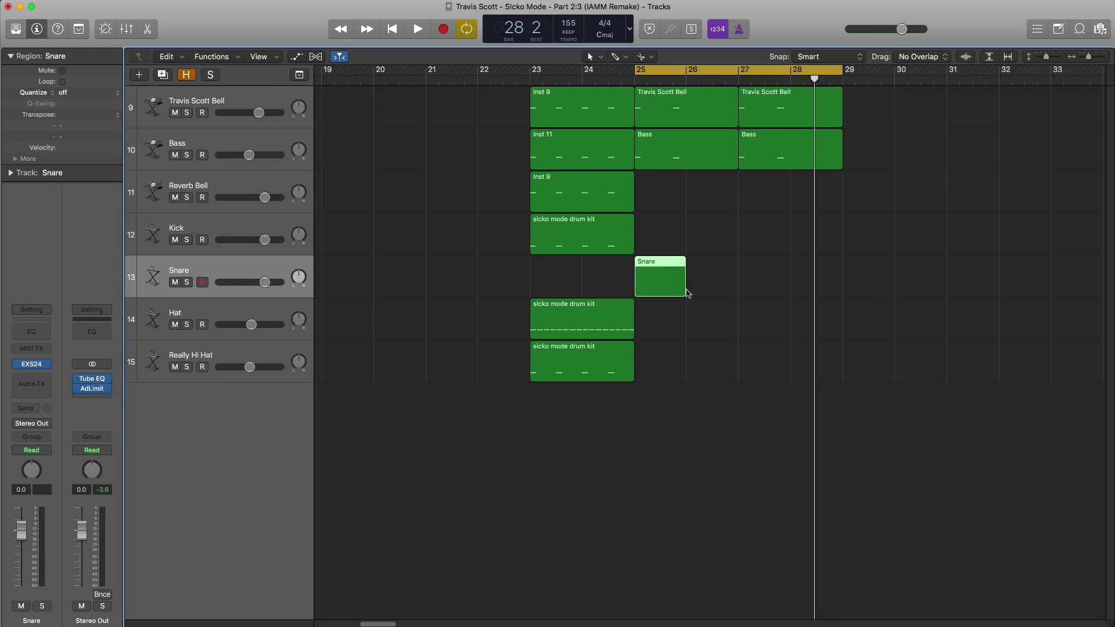
drag(685, 293, 841, 299)
double_click(789, 289)
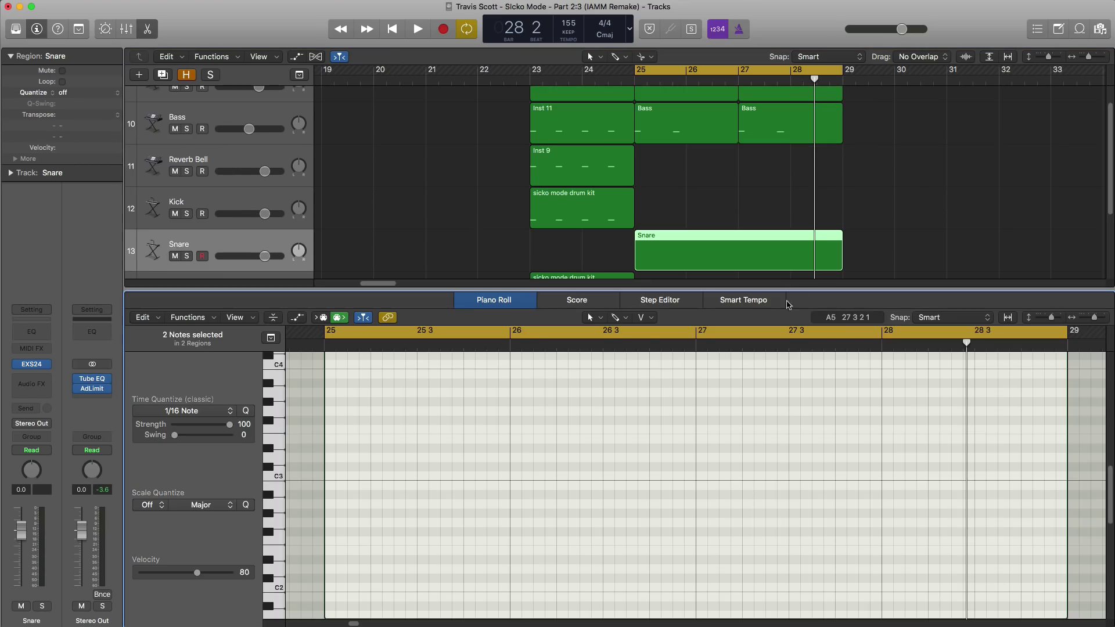
- Place D#0 snare notes on beat 3 of bars 25, 26, 27 and 28, and play the part back
super+click(427, 542)
super+click(604, 543)
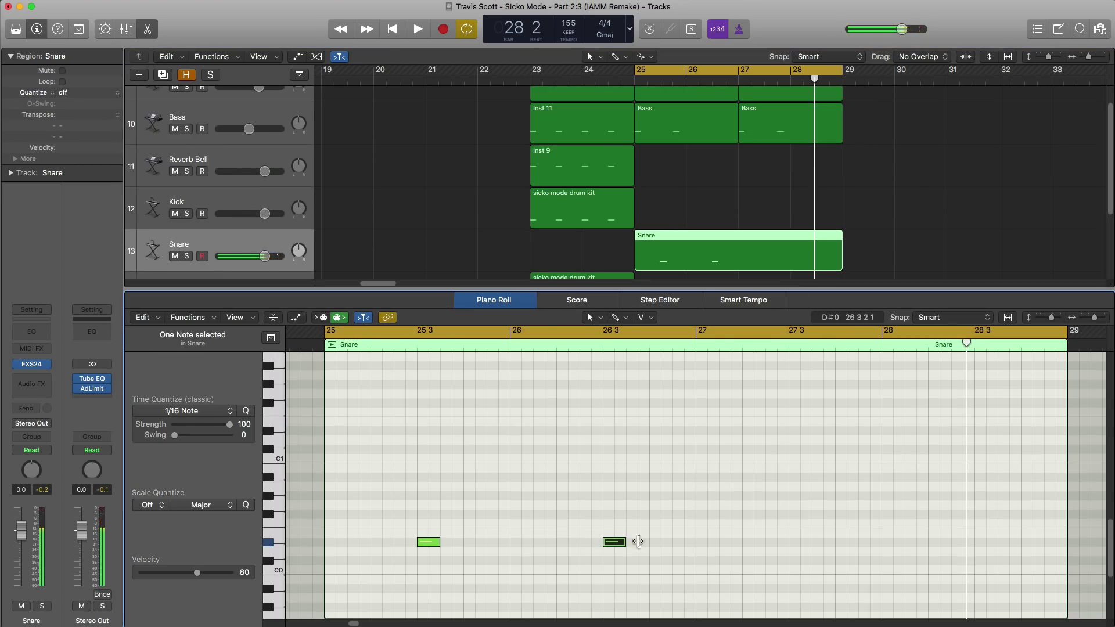
key(space)
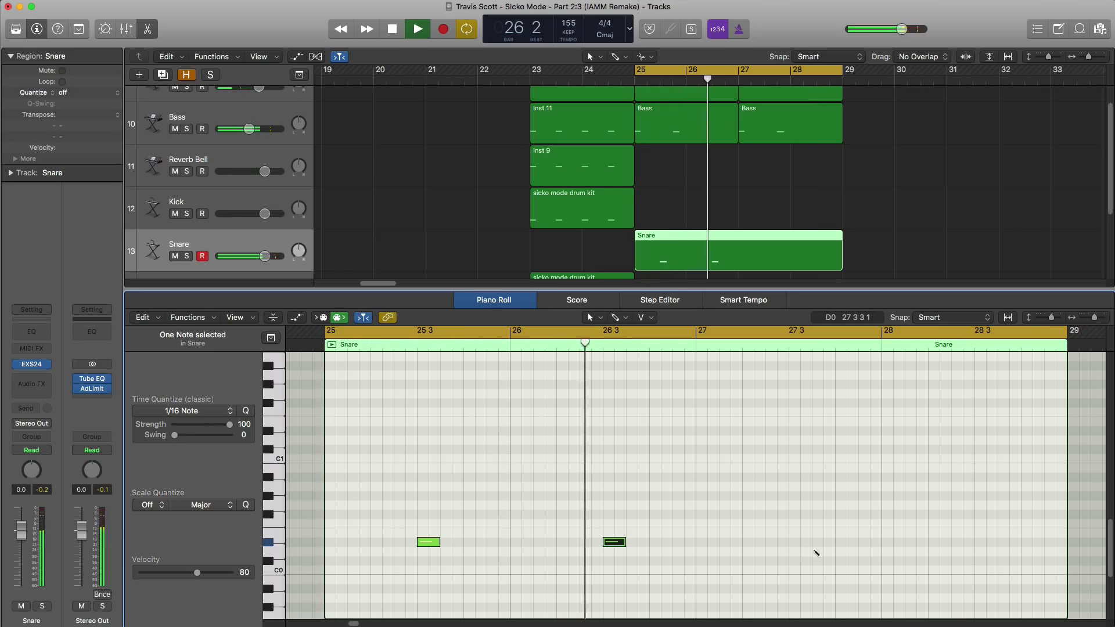
super+click(801, 543)
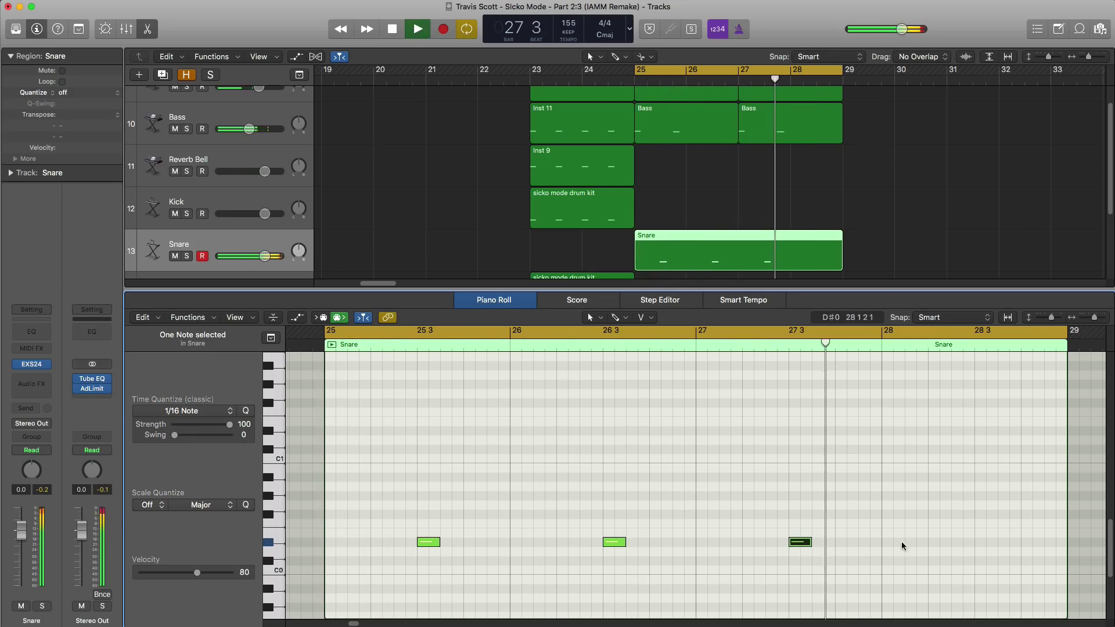
super+click(981, 543)
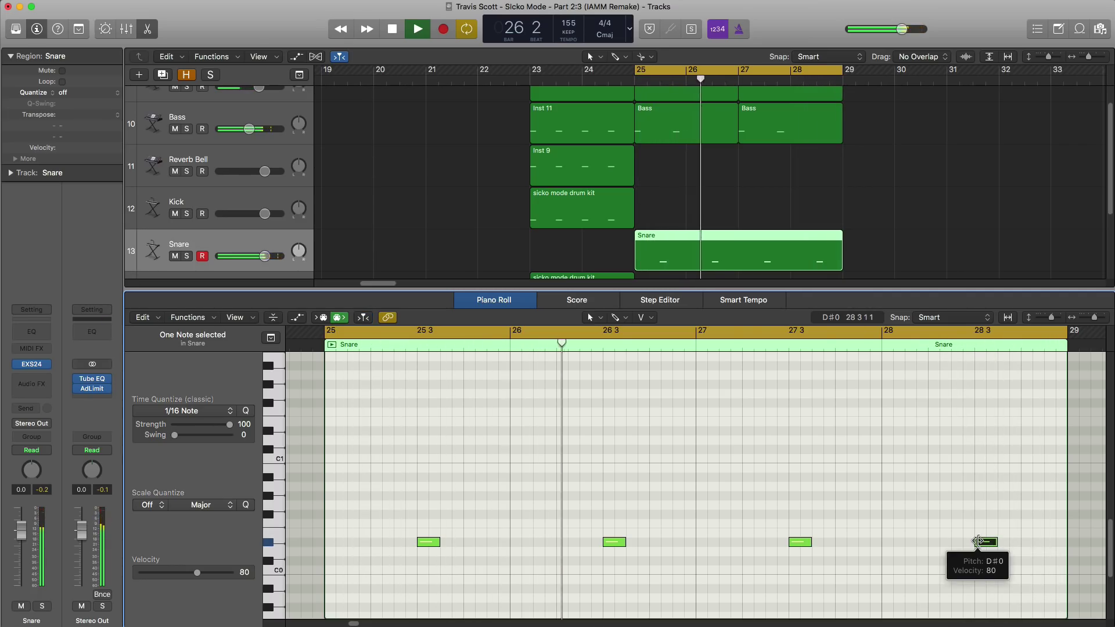
key(space)
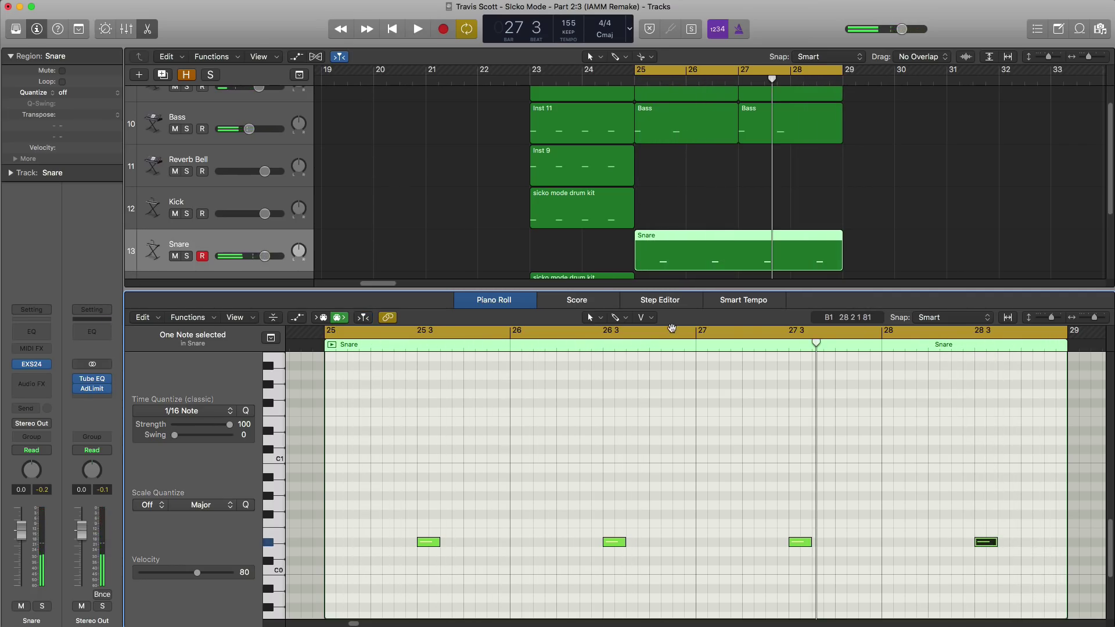
- Create a four-bar region at bar 25 on the Kick track
click(233, 208)
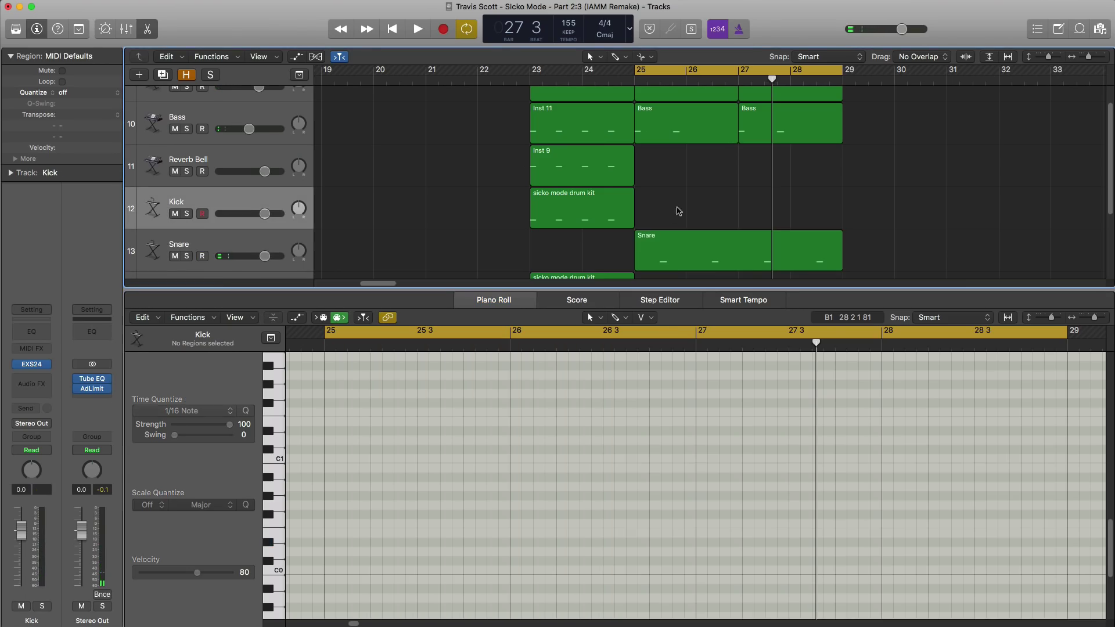
super+click(659, 209)
drag(679, 217, 837, 230)
- During playback, place C0 kicks on beat 1, beat 4 and the eighth after it in bar 25, and on beats 2 and 4 of bar 26
scroll(408, 498, down, 5)
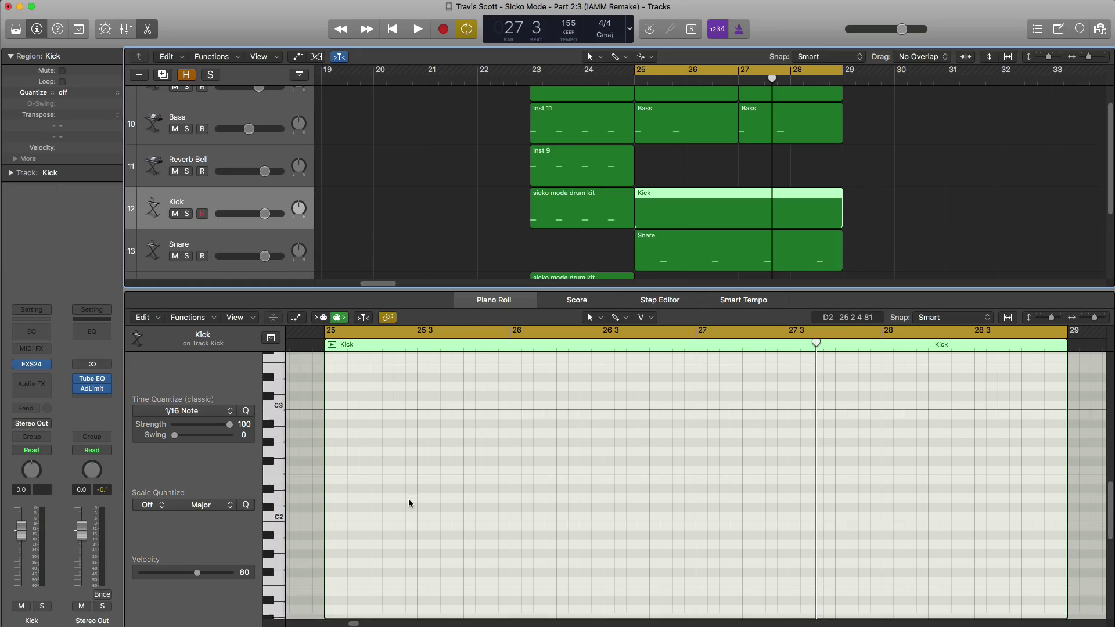
super+click(333, 556)
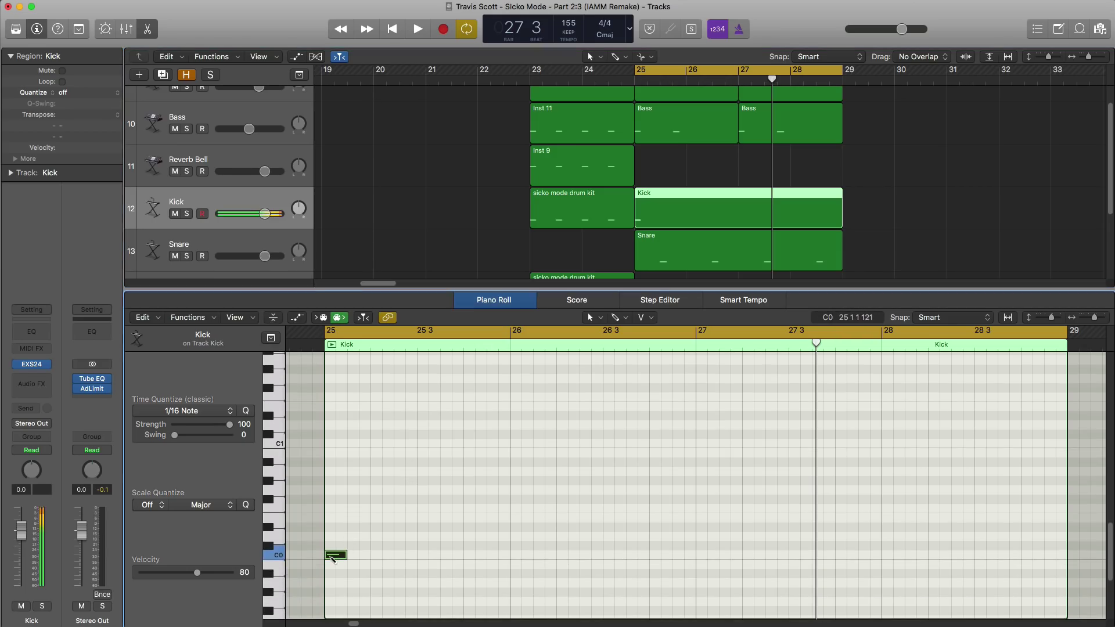
key(space)
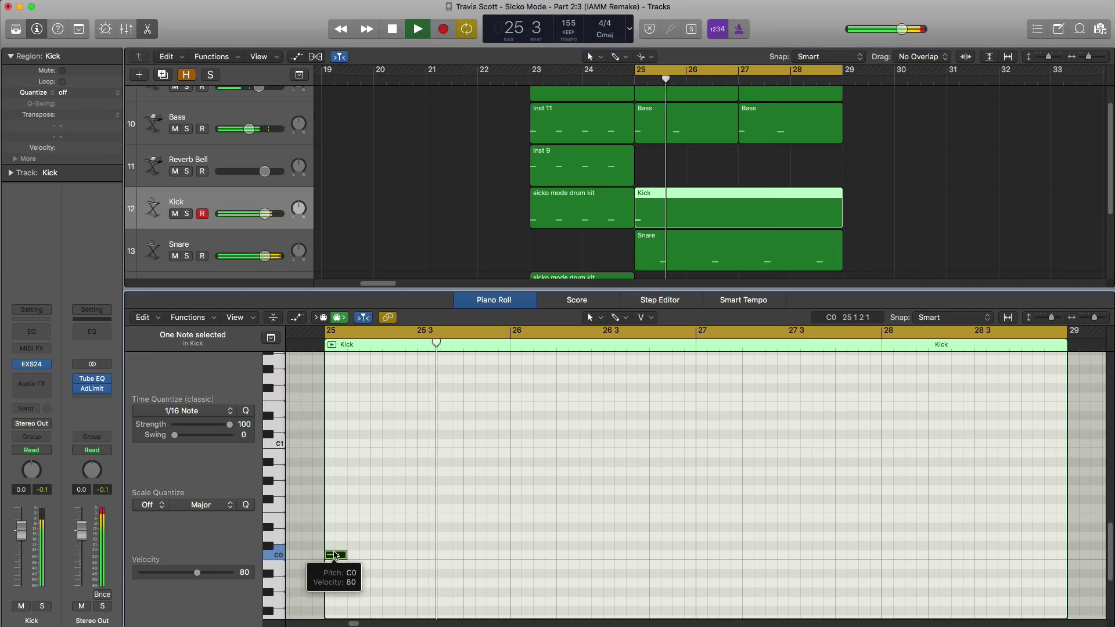
key(space)
super+click(473, 556)
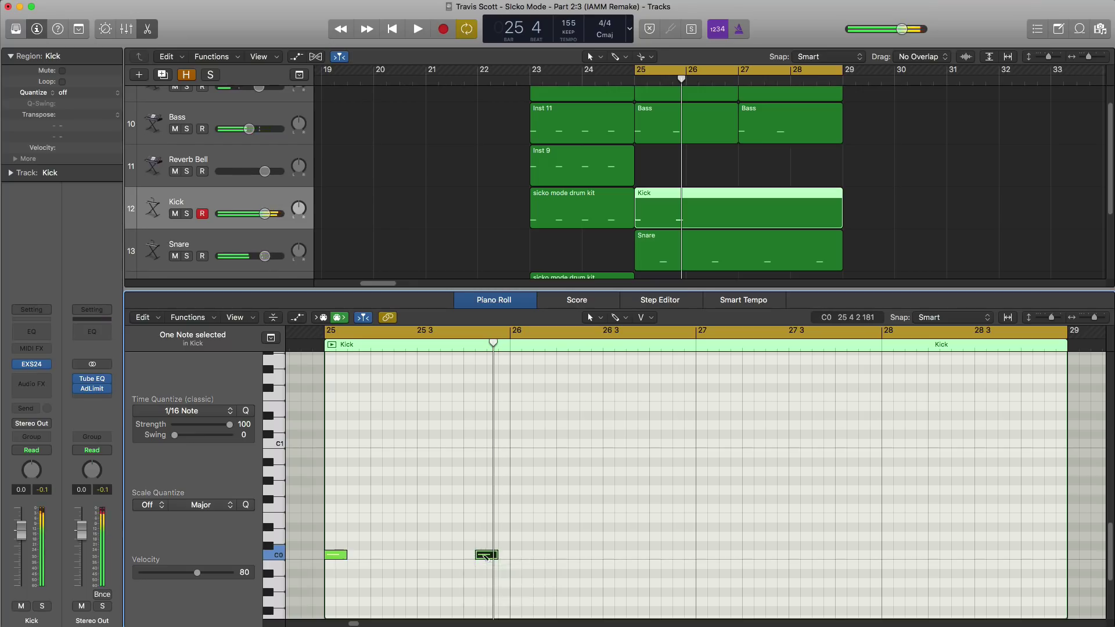
key(space)
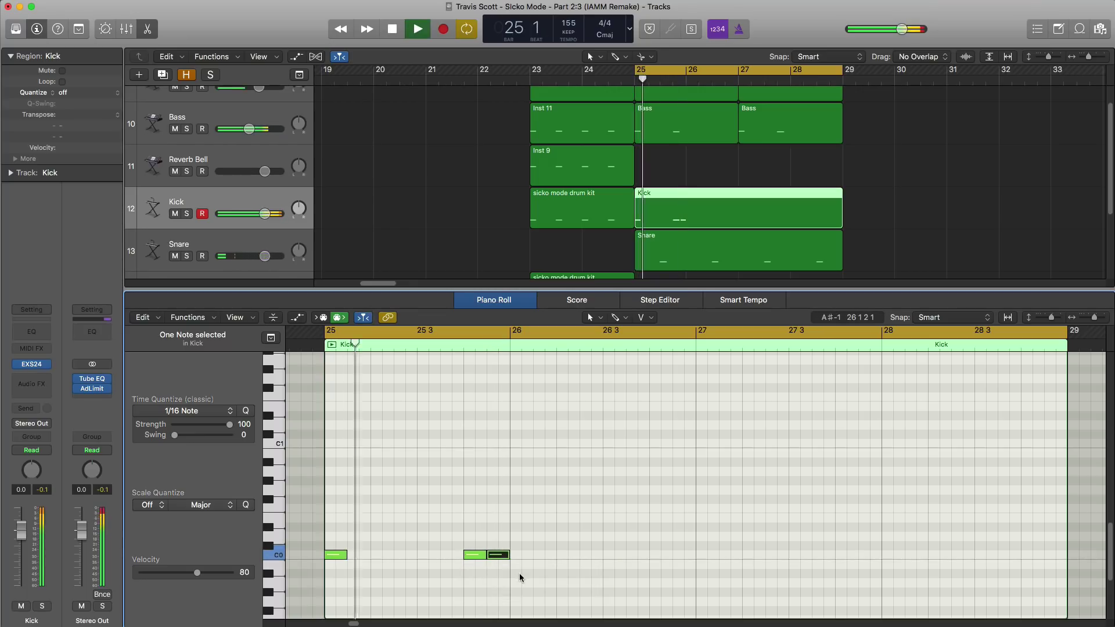
click(563, 554)
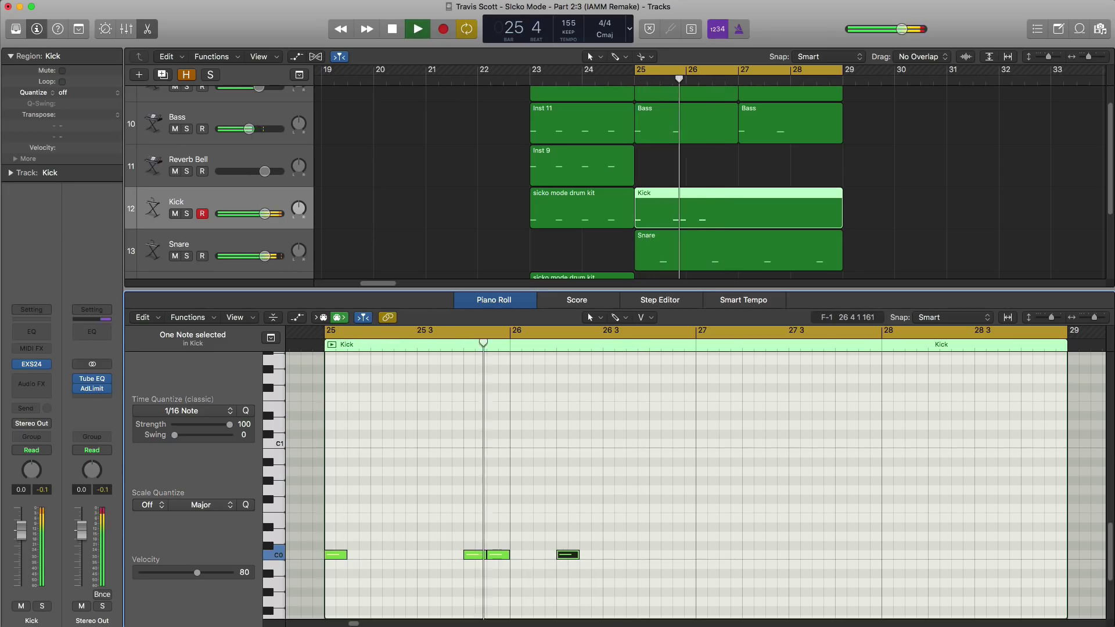
click(658, 555)
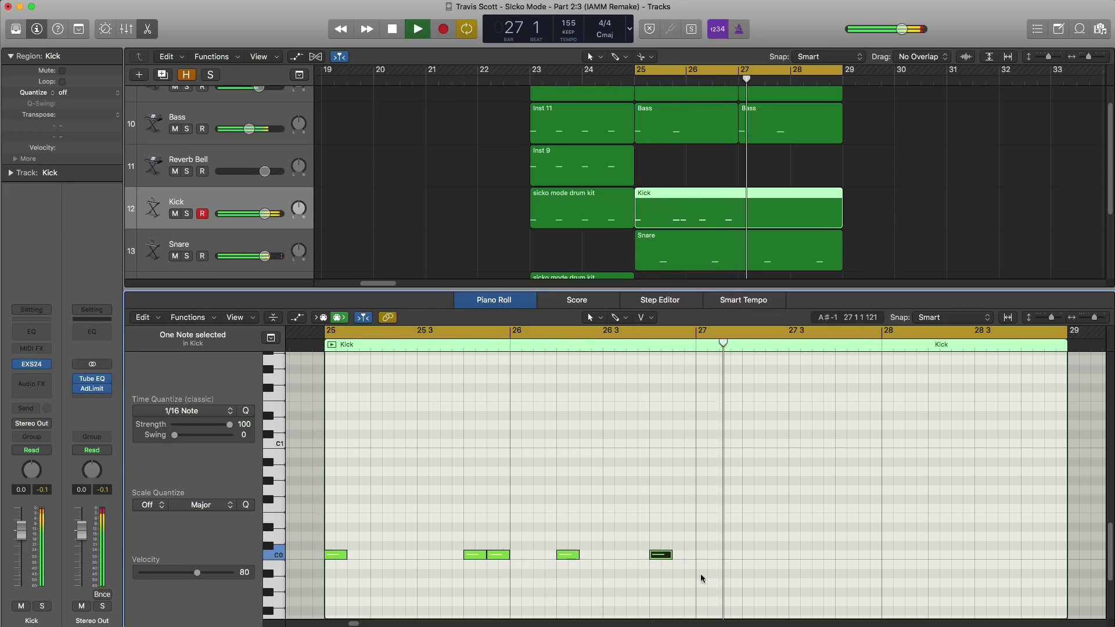
- Add C0 kicks on beat 4 and its offbeat eighth in bar 27, and on beat 2 and the offbeats of 3 and 4 in bar 28
click(843, 555)
click(868, 556)
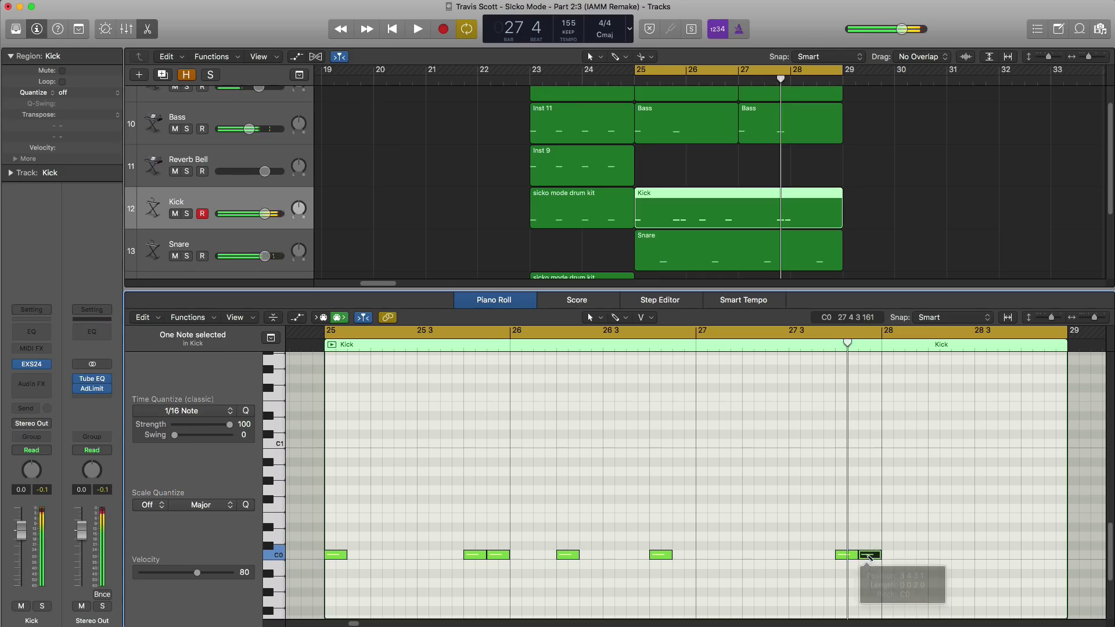
mouse_move(868, 558)
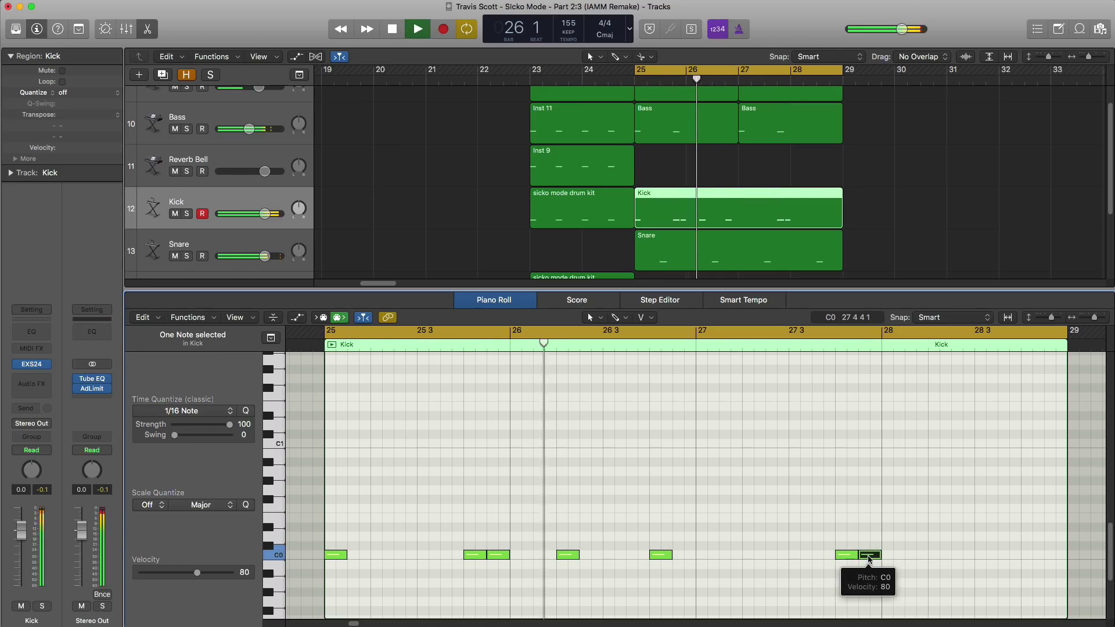
click(931, 555)
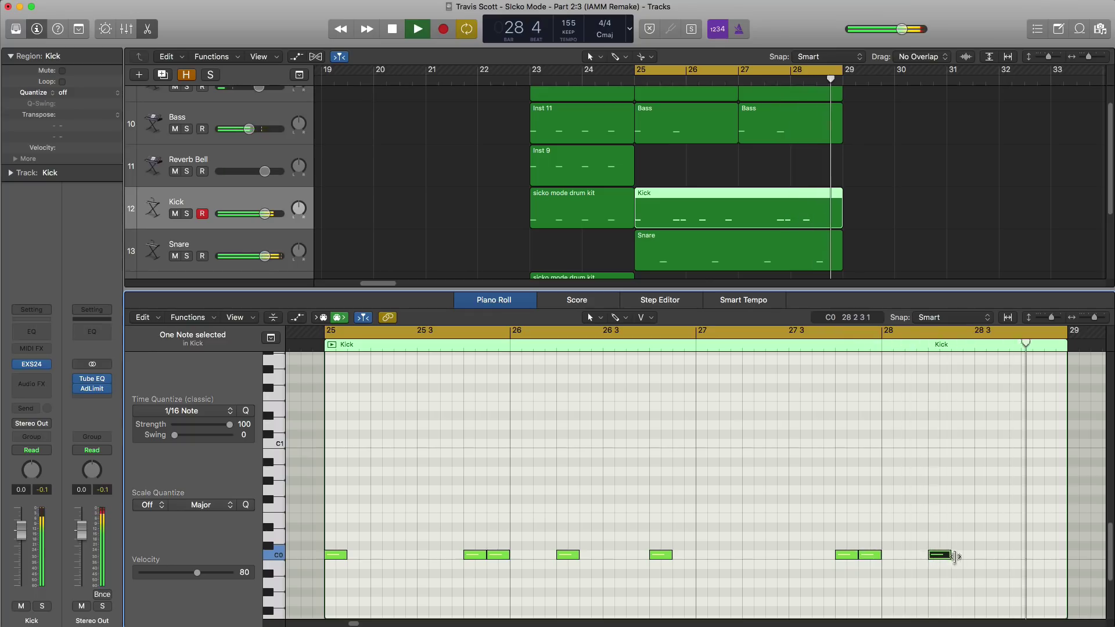
key(space)
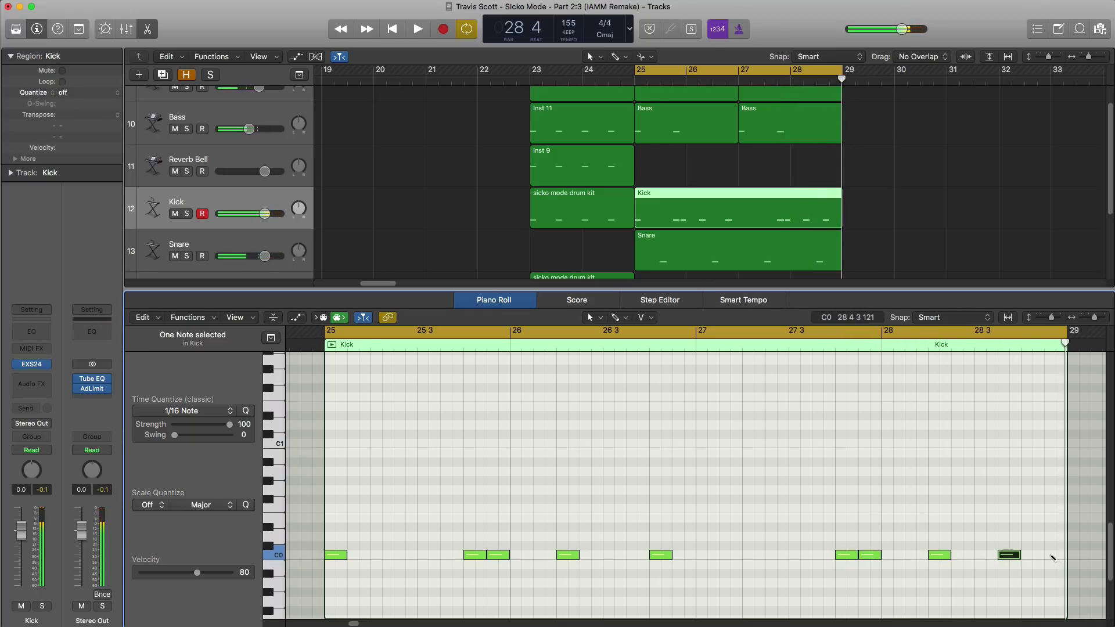
click(1052, 556)
key(space)
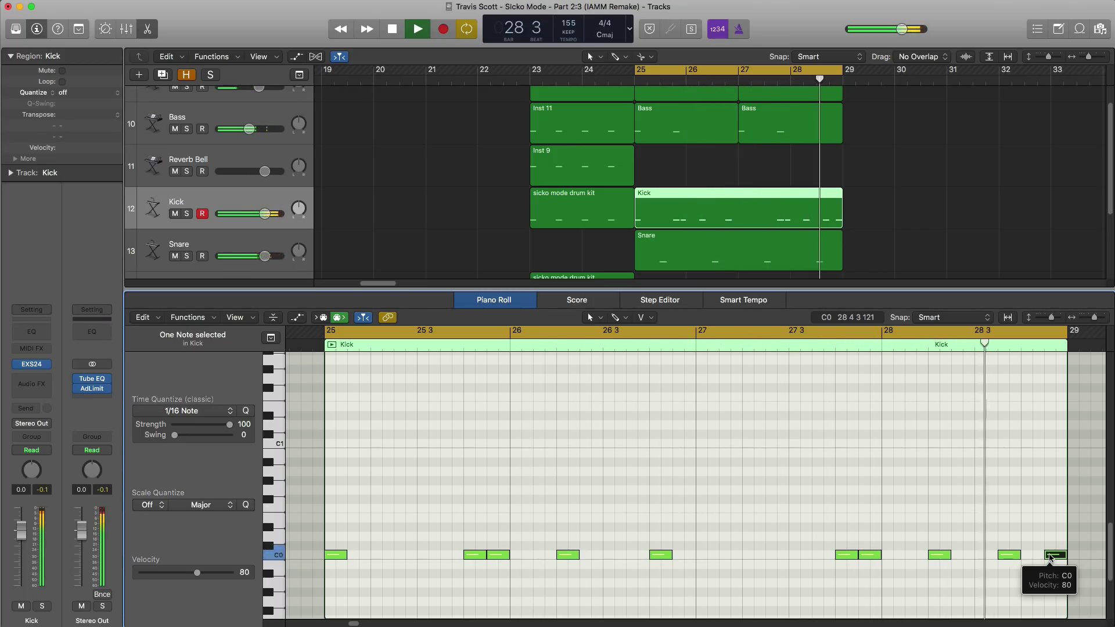
key(space)
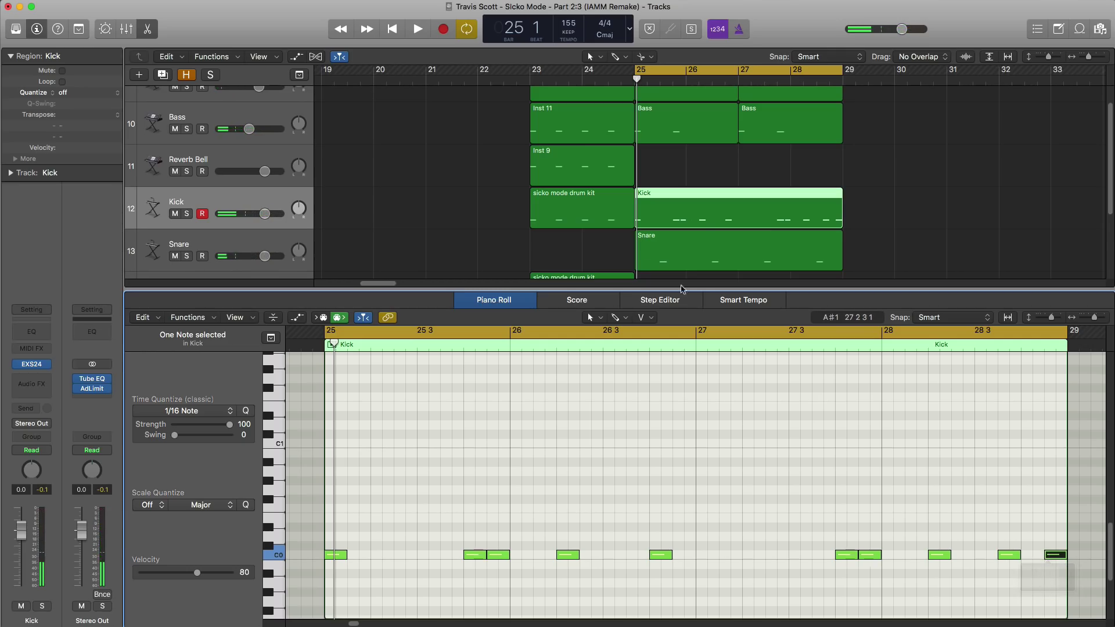
- Create a four-bar region at bar 25 on the Hat track
scroll(383, 229, down, 3)
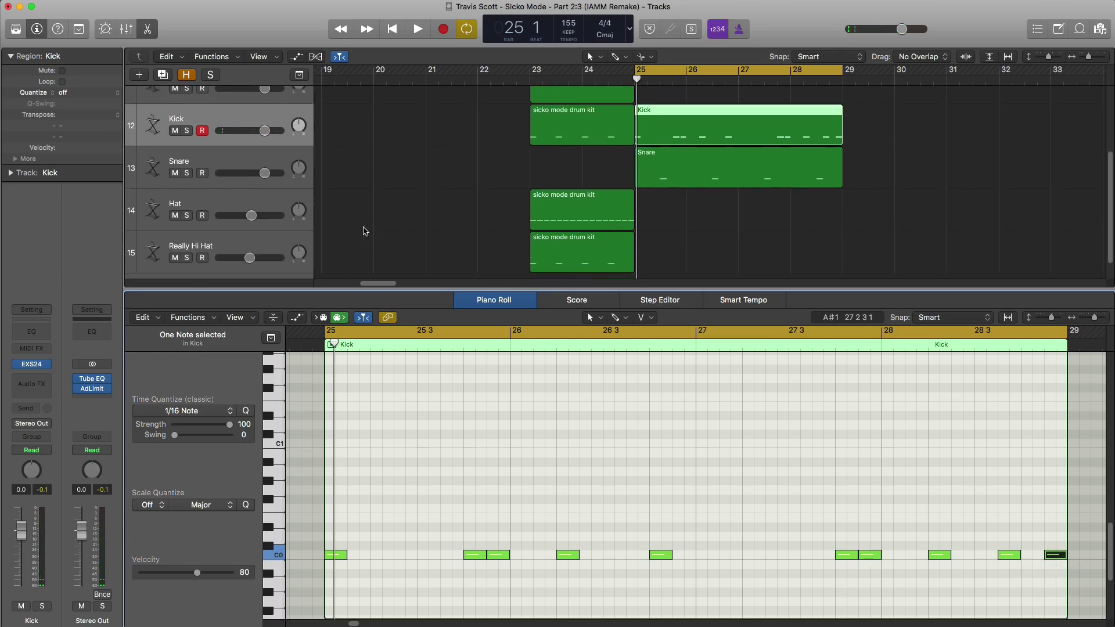
click(666, 217)
drag(683, 217, 843, 229)
- Move the Kick region's beat-4 note in bar 26 to the start of bar 27, and play it back
key(space)
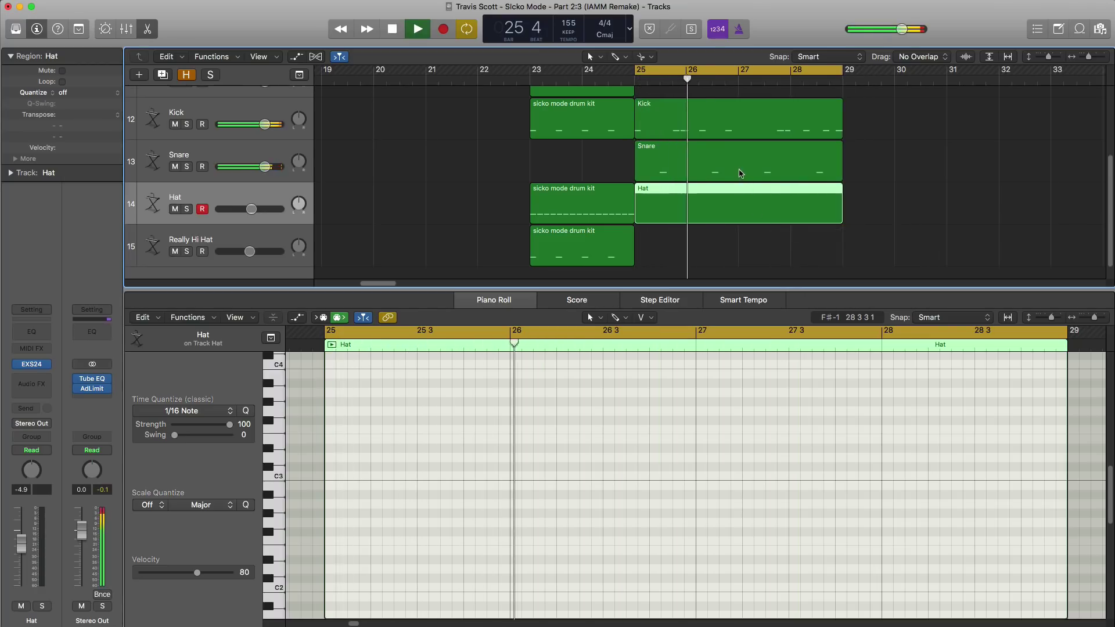
key(space)
key(Up)
key(Up)
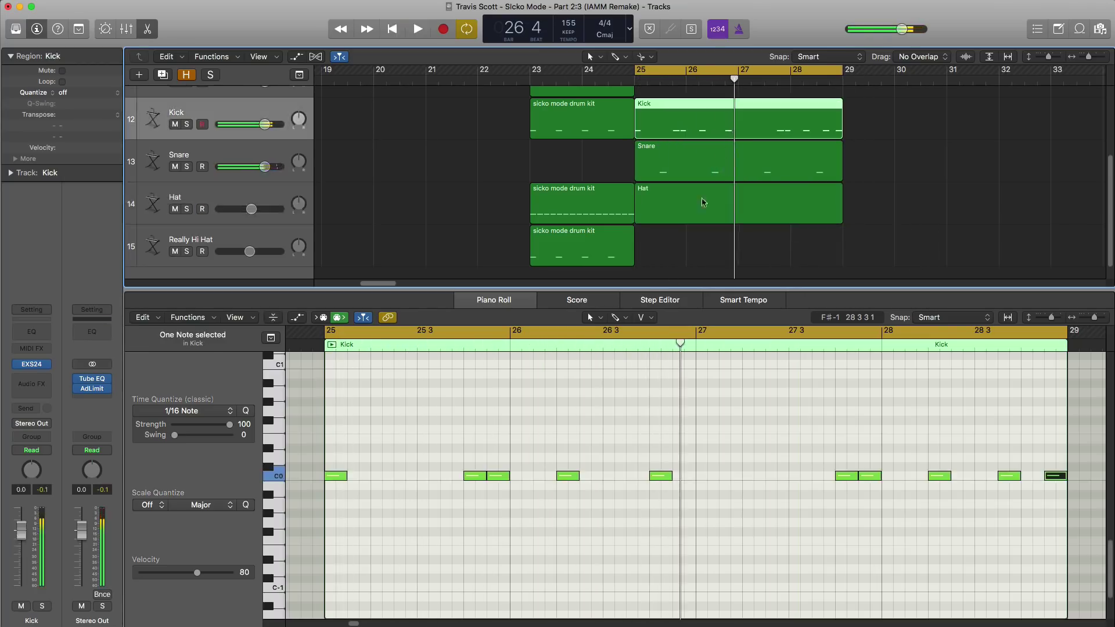
drag(662, 476, 709, 481)
key(space)
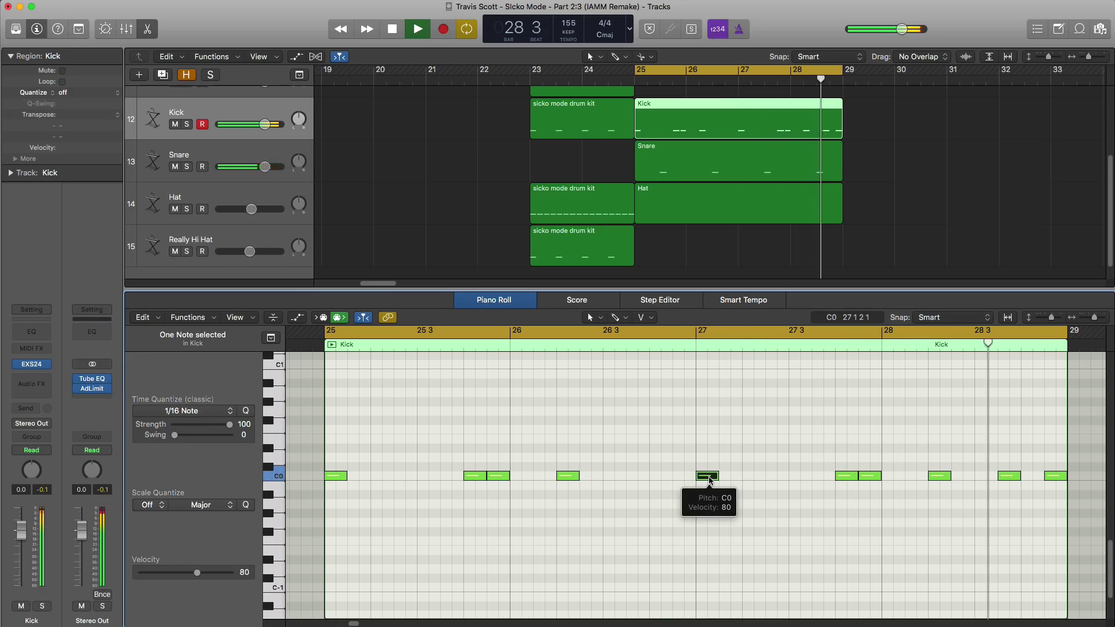
key(space)
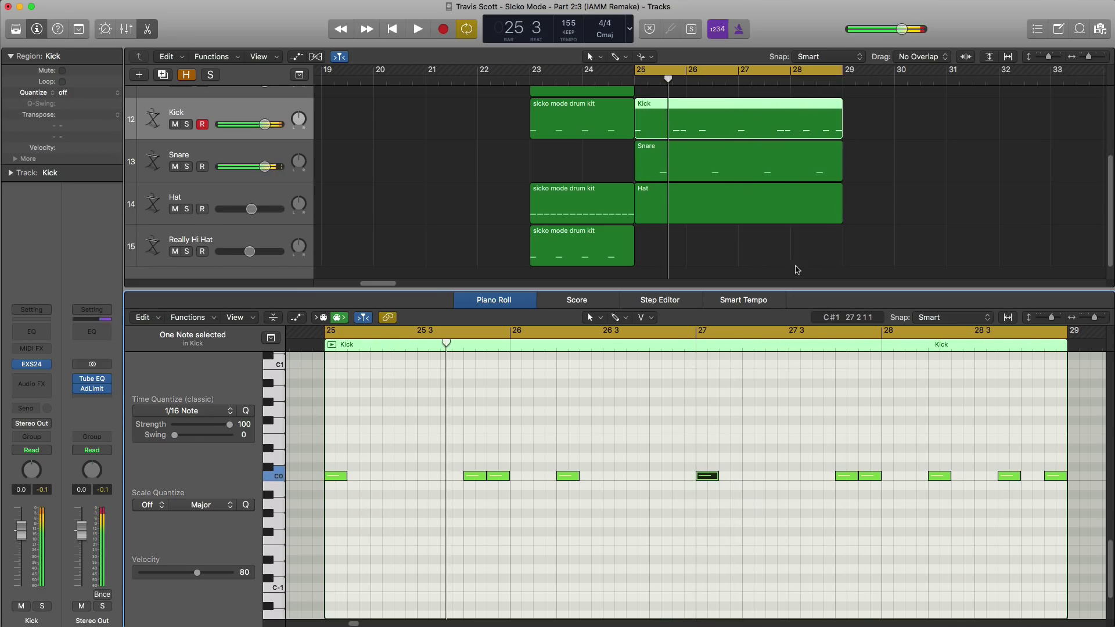
- For the Hat region, make the Brush Tool the piano roll's secondary tool and set Time Quantize to 1/8 Note
click(749, 203)
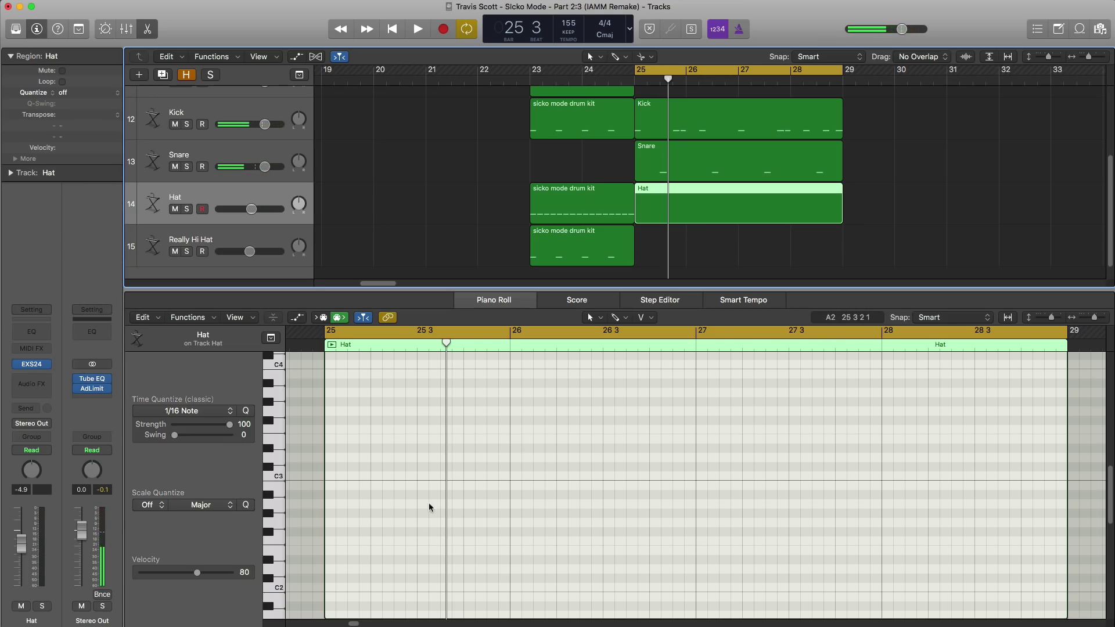
click(623, 317)
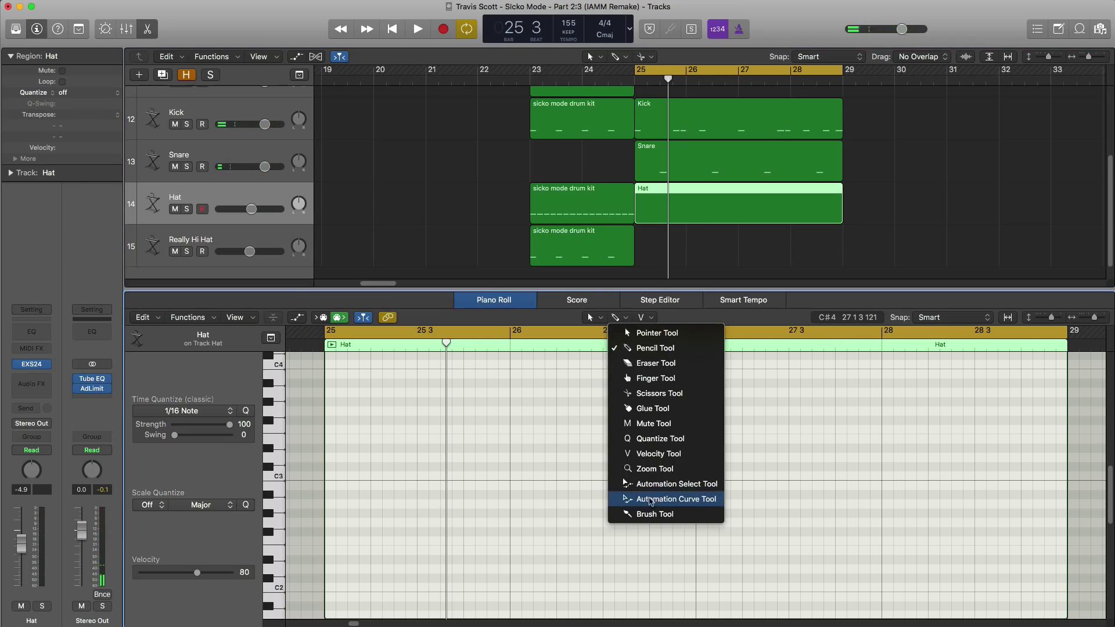
click(157, 414)
click(179, 411)
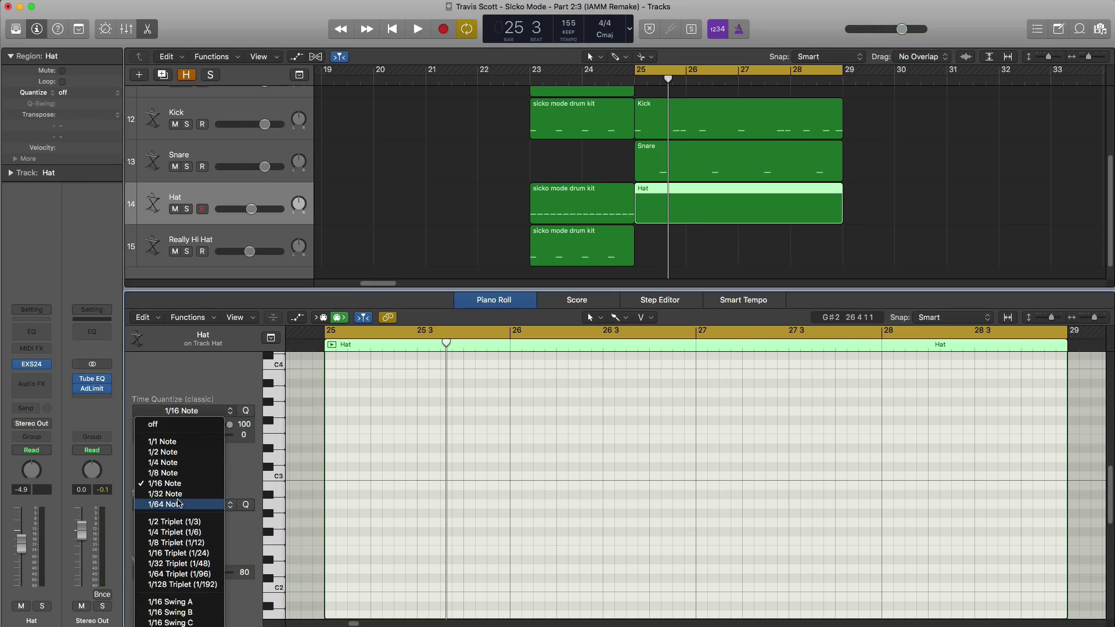
click(163, 473)
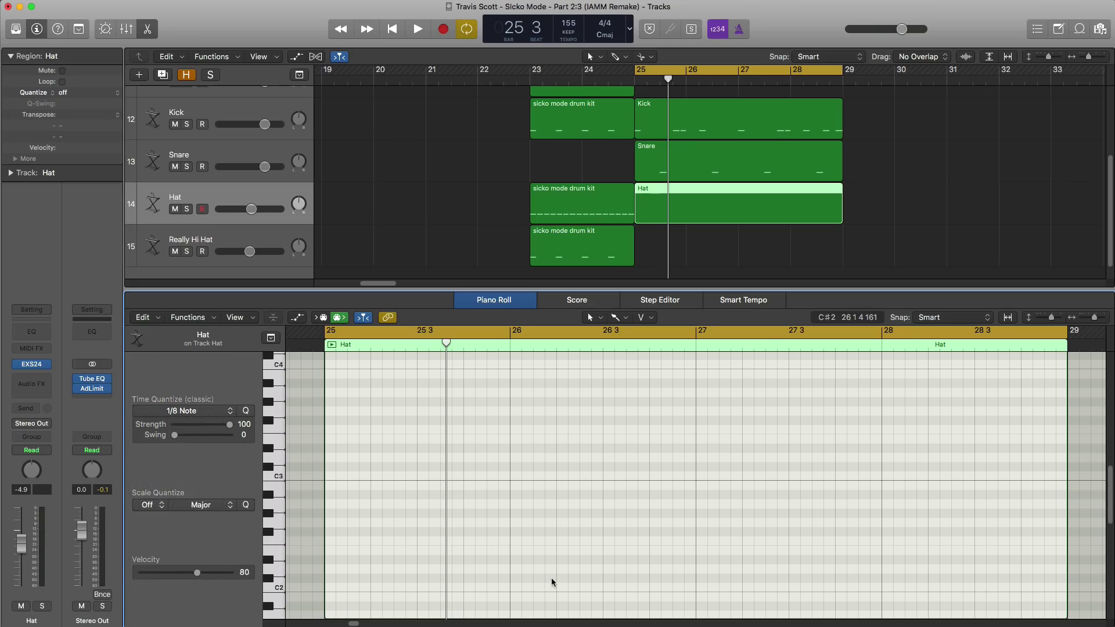
- Paint continuous eighth-note F#0 hats across bars 25 to 28 of the Hat region and play them back
scroll(551, 582, down, 5)
mouse_move(331, 508)
mouse_down()
mouse_move(593, 506)
mouse_move(537, 511)
mouse_move(697, 528)
mouse_move(582, 511)
mouse_up()
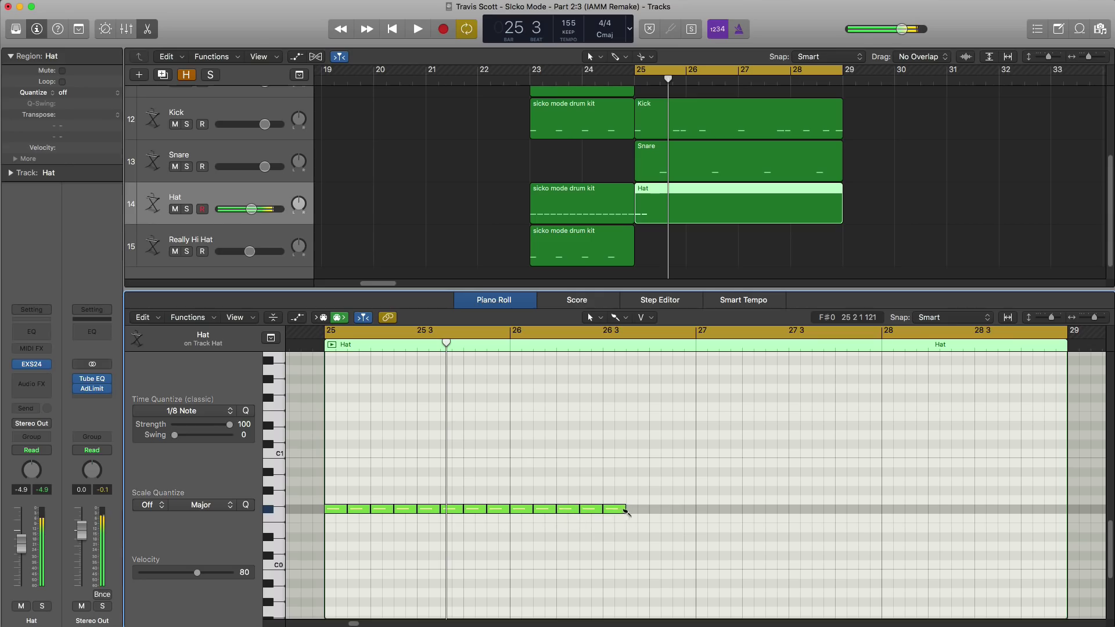
mouse_move(708, 511)
mouse_down()
mouse_move(841, 506)
mouse_move(777, 508)
mouse_move(923, 518)
mouse_move(871, 509)
mouse_up()
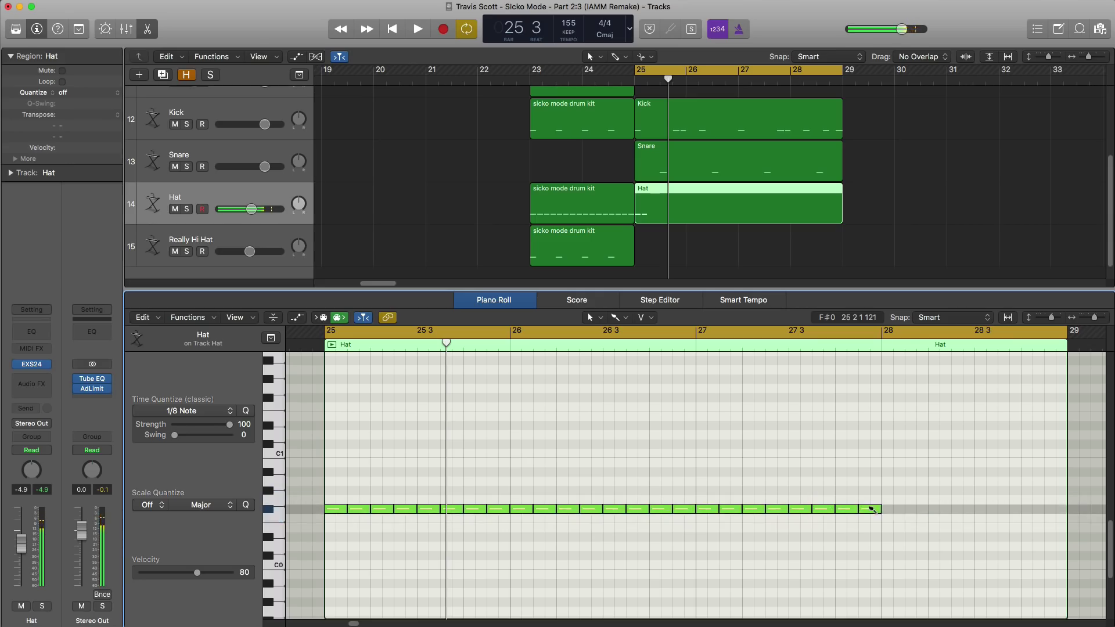
mouse_move(962, 514)
mouse_down()
mouse_move(1036, 513)
mouse_move(1010, 510)
mouse_up()
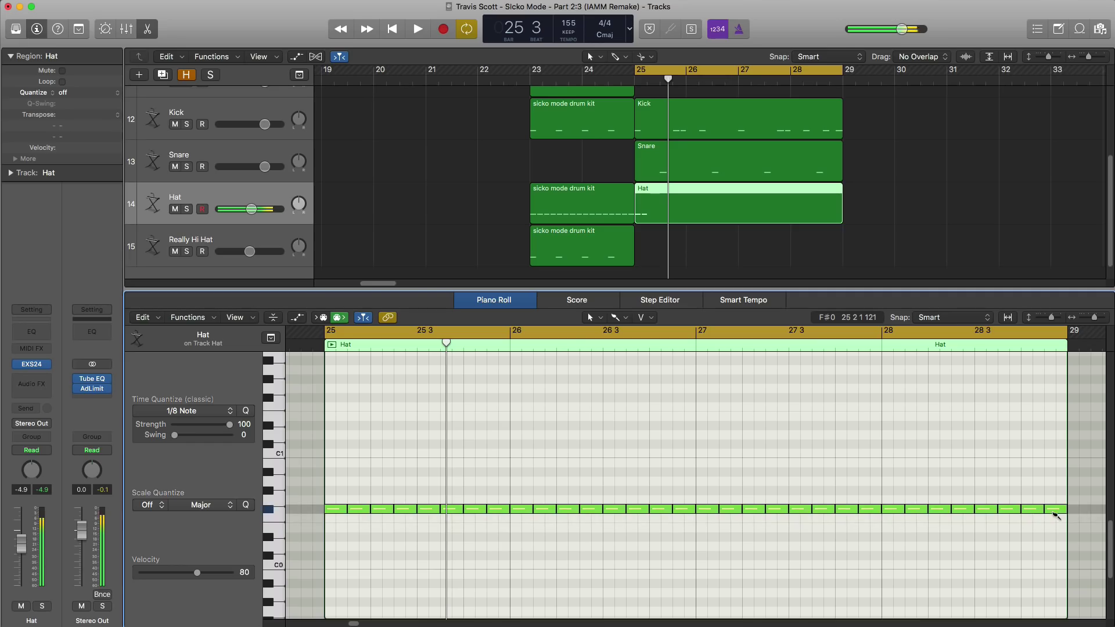
key(space)
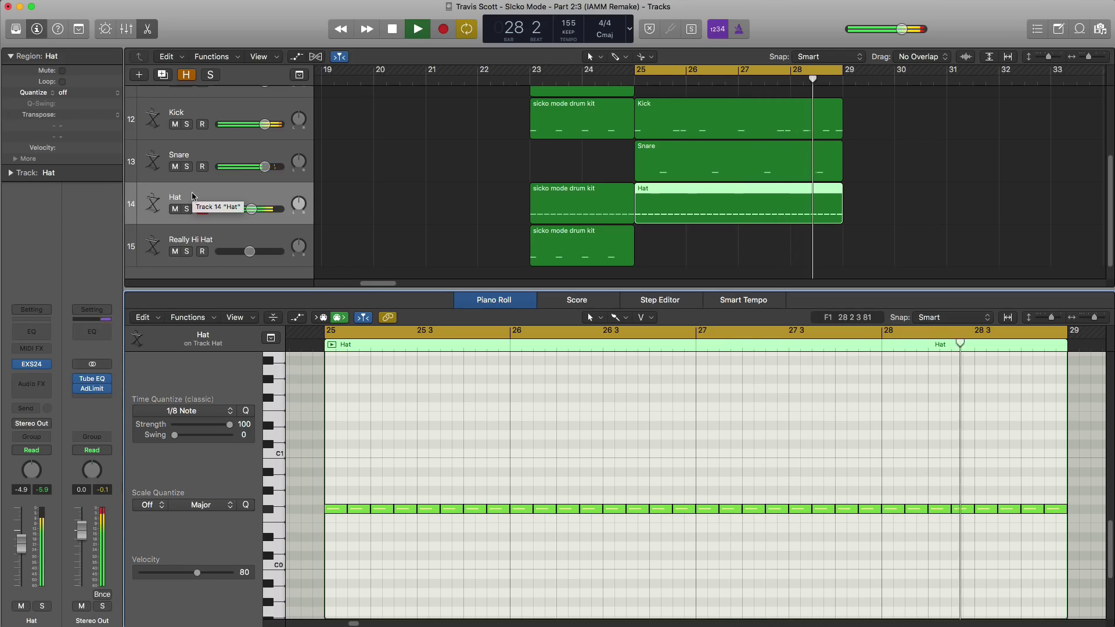
key(space)
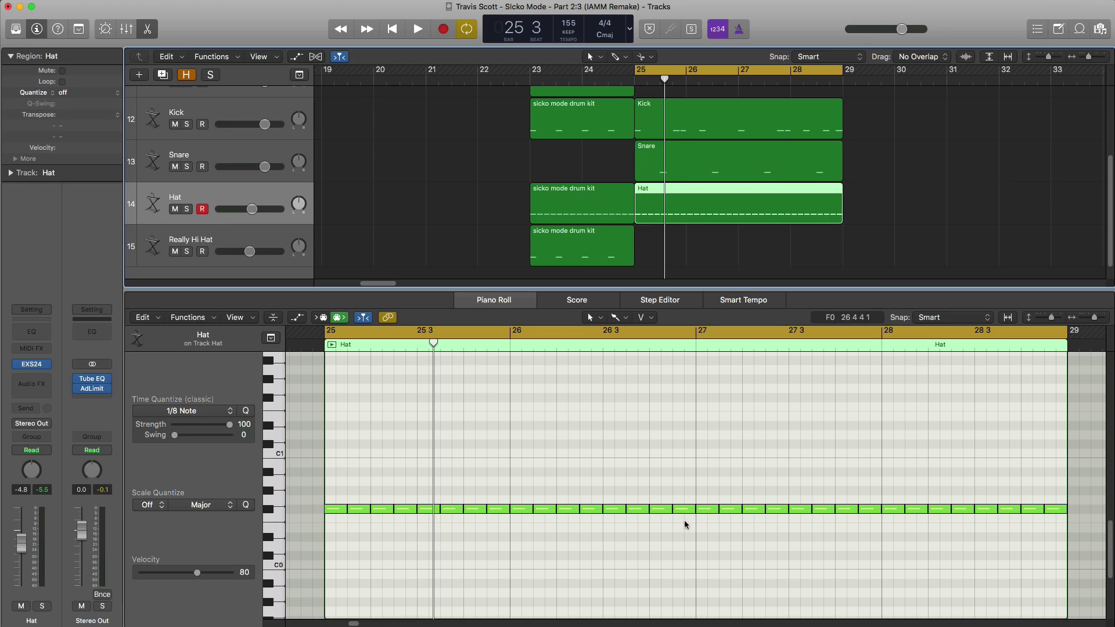
- Replace the two F#0 eighth notes on beat 4 of bar 26 with 1/16 notes and play back the change
drag(684, 520, 663, 512)
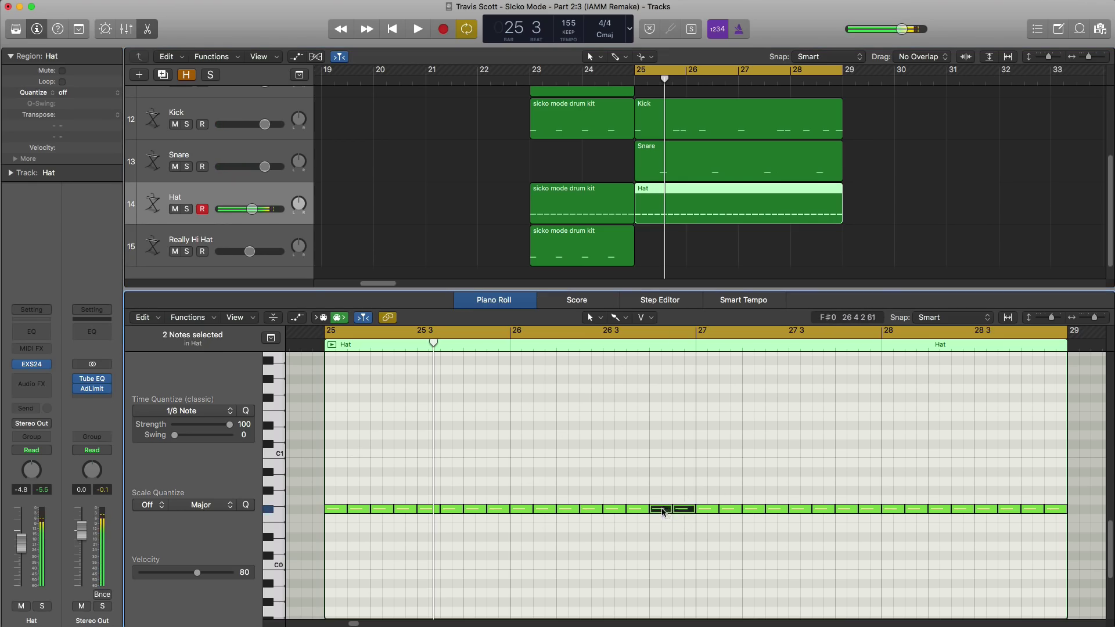
click(198, 411)
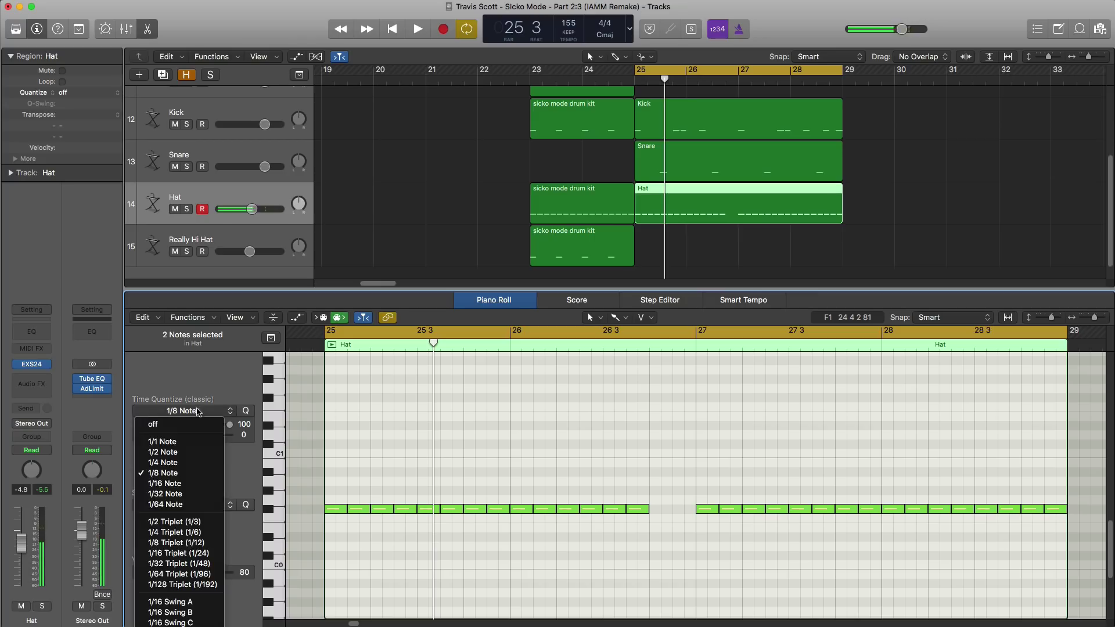
click(197, 484)
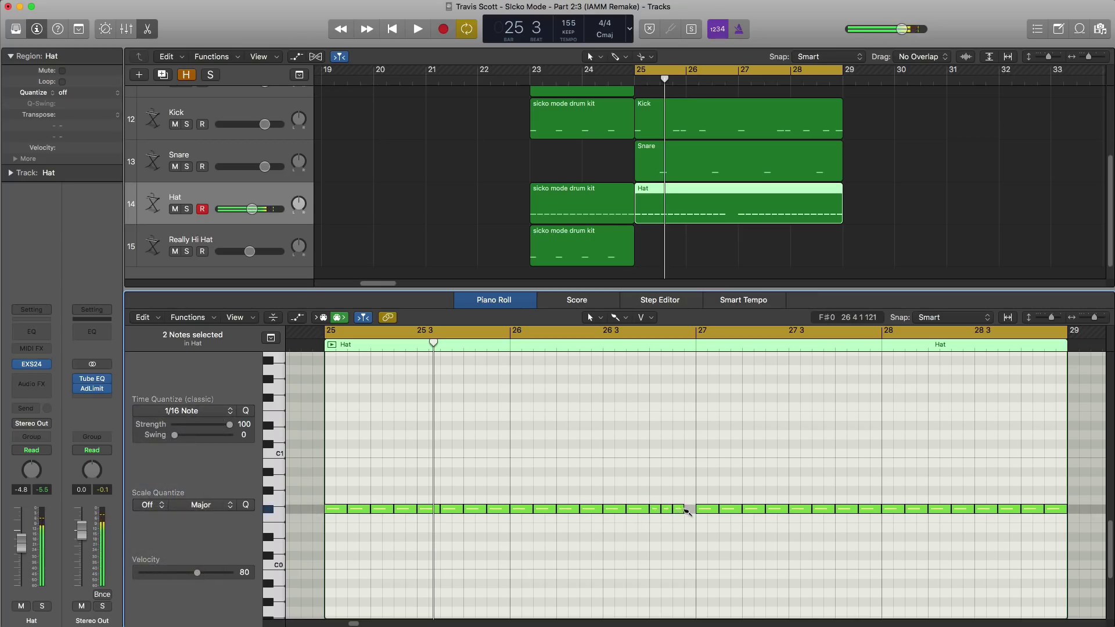
key(space)
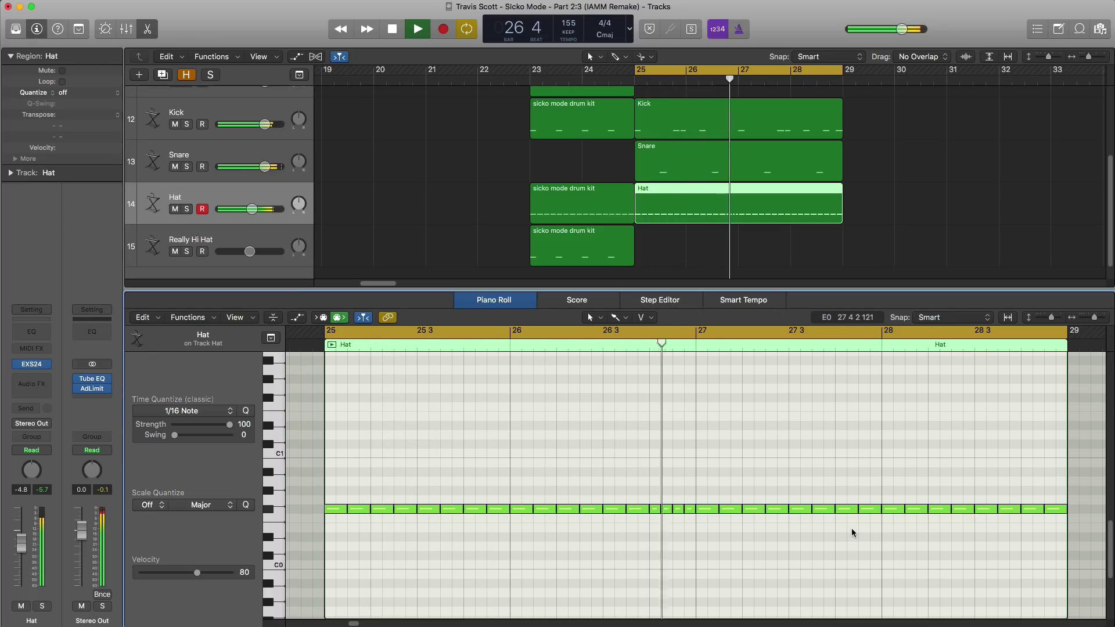
key(space)
- Replace the F#0 eighth note on beat 4 of bar 27 with a roll of 1/32 notes and play it back
click(846, 509)
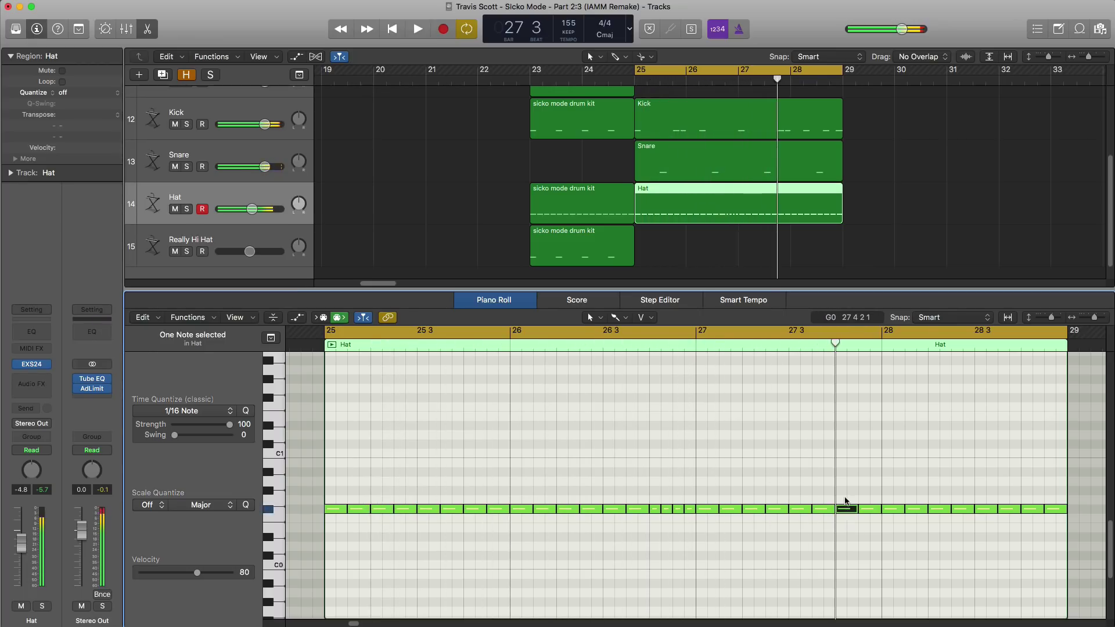
key(Delete)
click(231, 412)
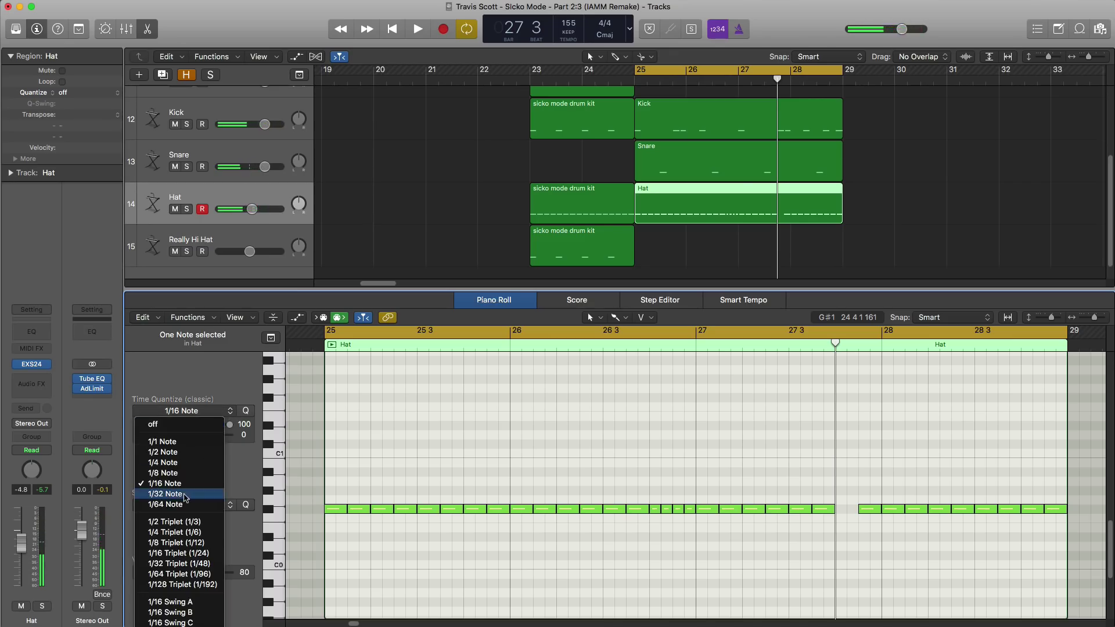
click(784, 524)
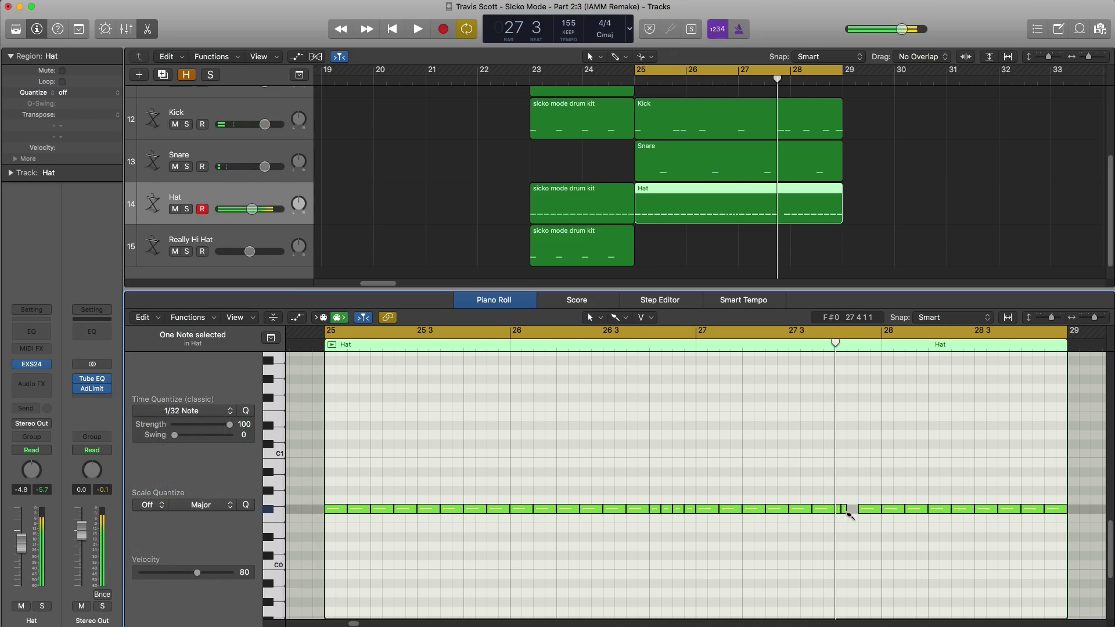
key(space)
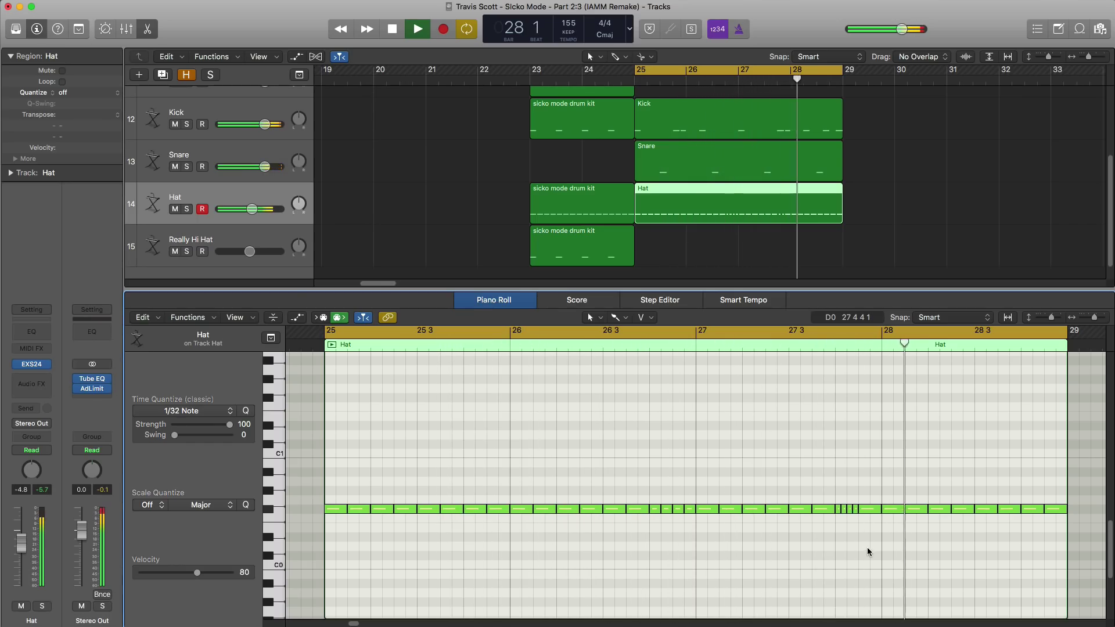
key(space)
- Replace the F#0 eighth note on the offbeat of beat 2 in bar 28 with 1/32 notes and play it back
click(959, 509)
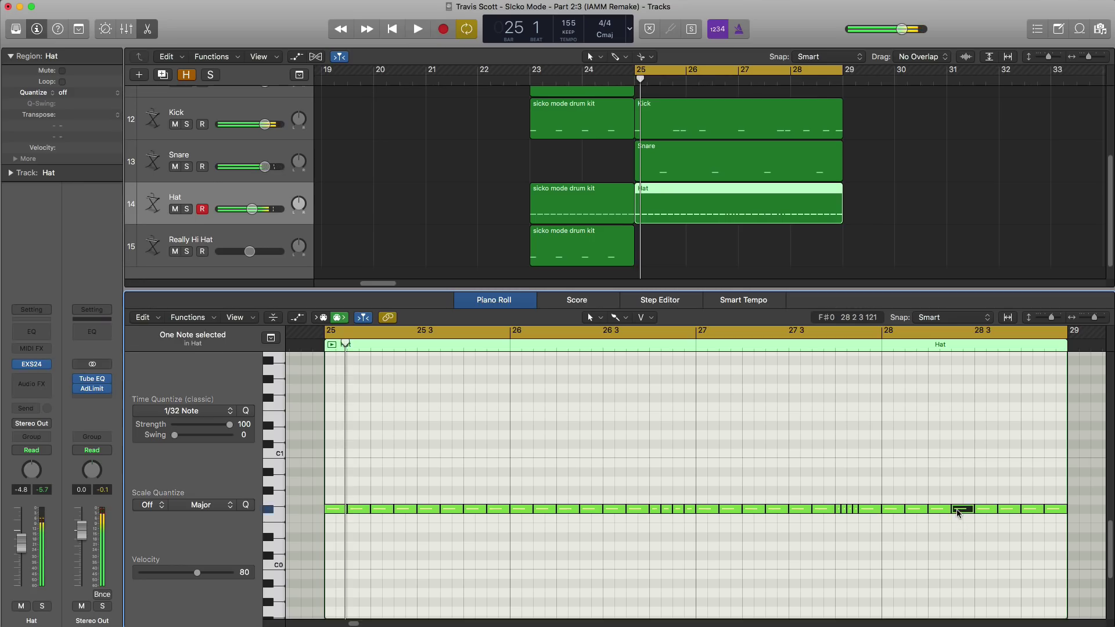
drag(957, 510, 966, 510)
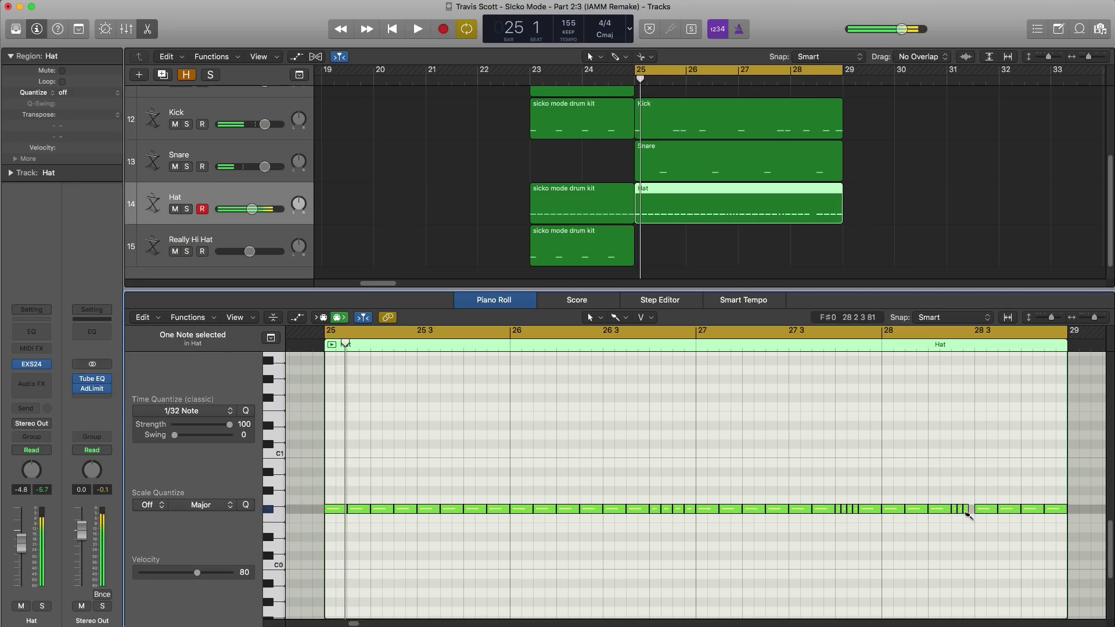
key(space)
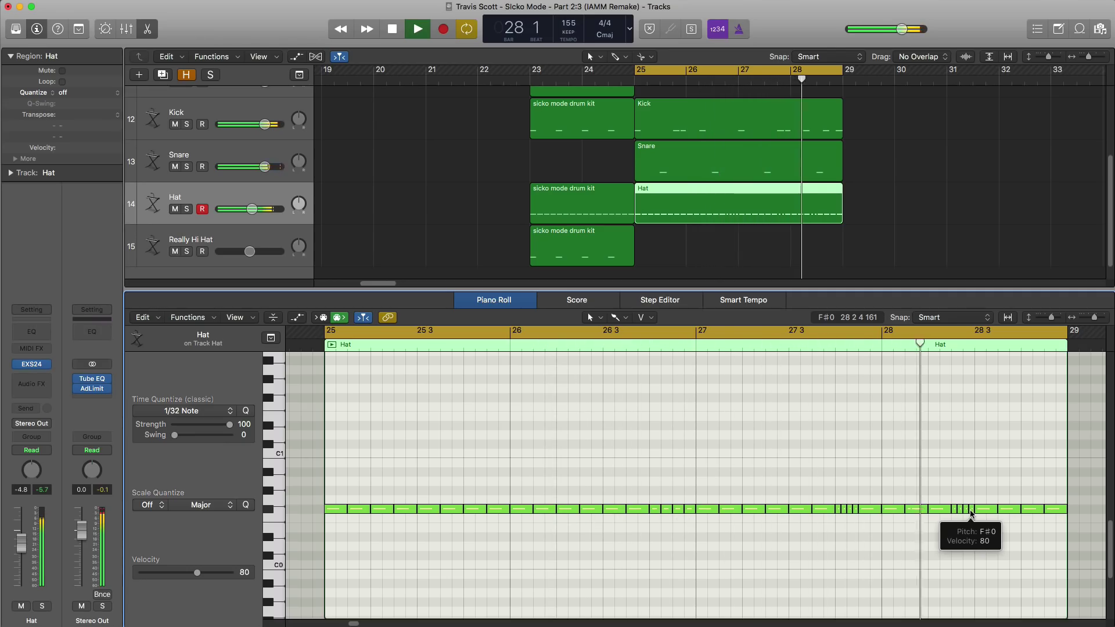
key(space)
- Copy the Really Hi Hat track's drum region to bars 25 and 27, and set the track's volume to -9.8 dB during playback
drag(586, 253, 796, 260)
key(space)
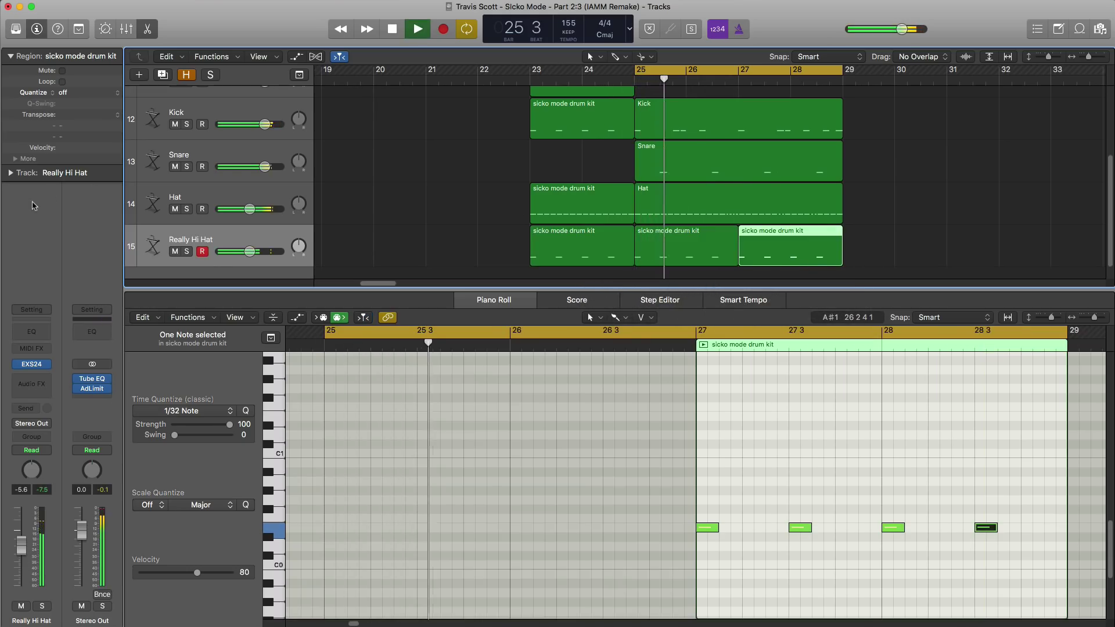
drag(247, 257, 243, 251)
key(space)
- Raise the Travis Scott Bell and Bass volumes together, and fine-tune Bass to -4.4 dB during playback
scroll(222, 169, up, 3)
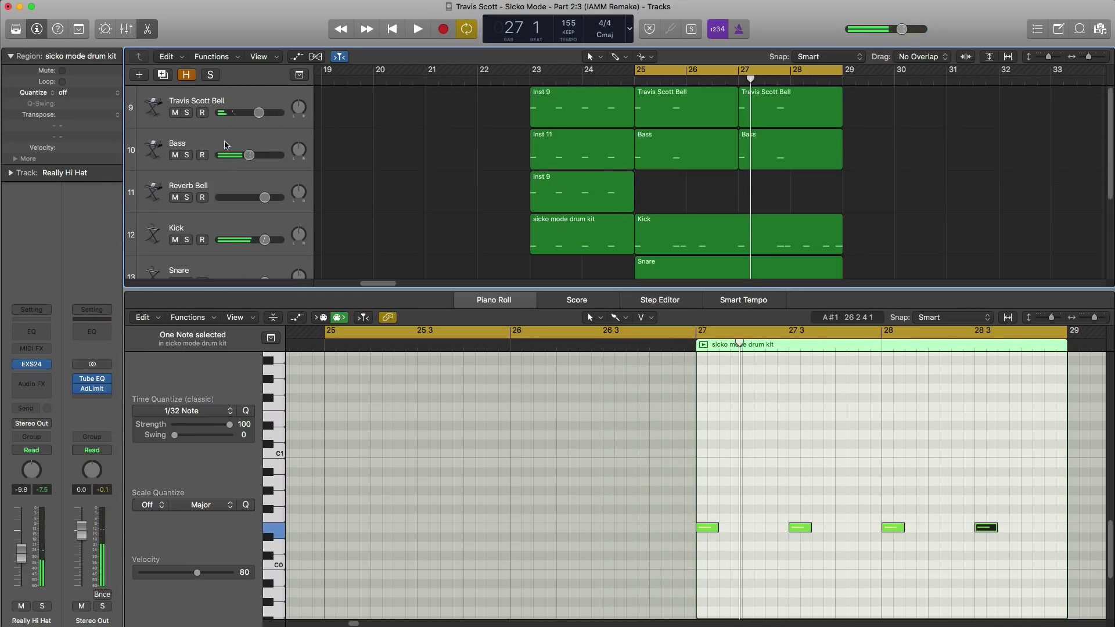
click(226, 145)
shift+click(251, 111)
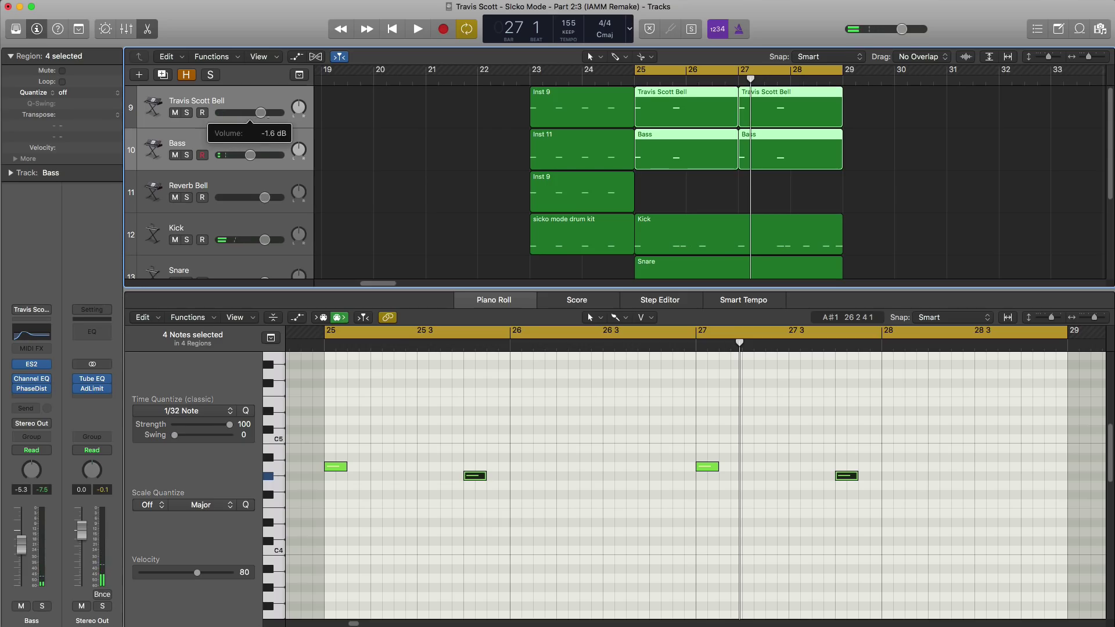
key(space)
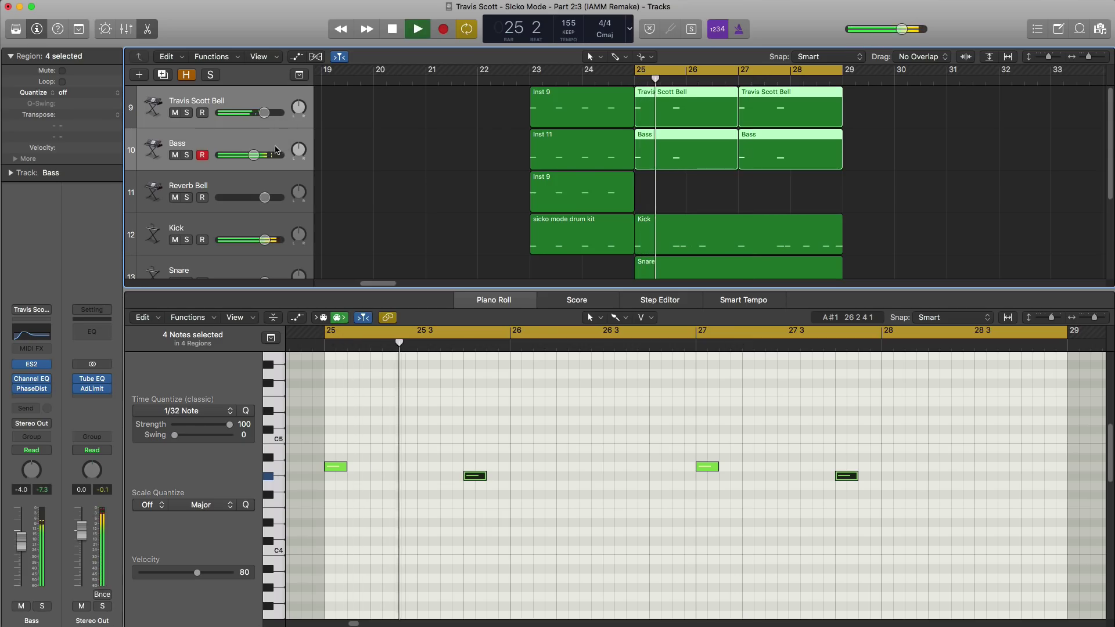
click(240, 140)
drag(254, 155, 253, 155)
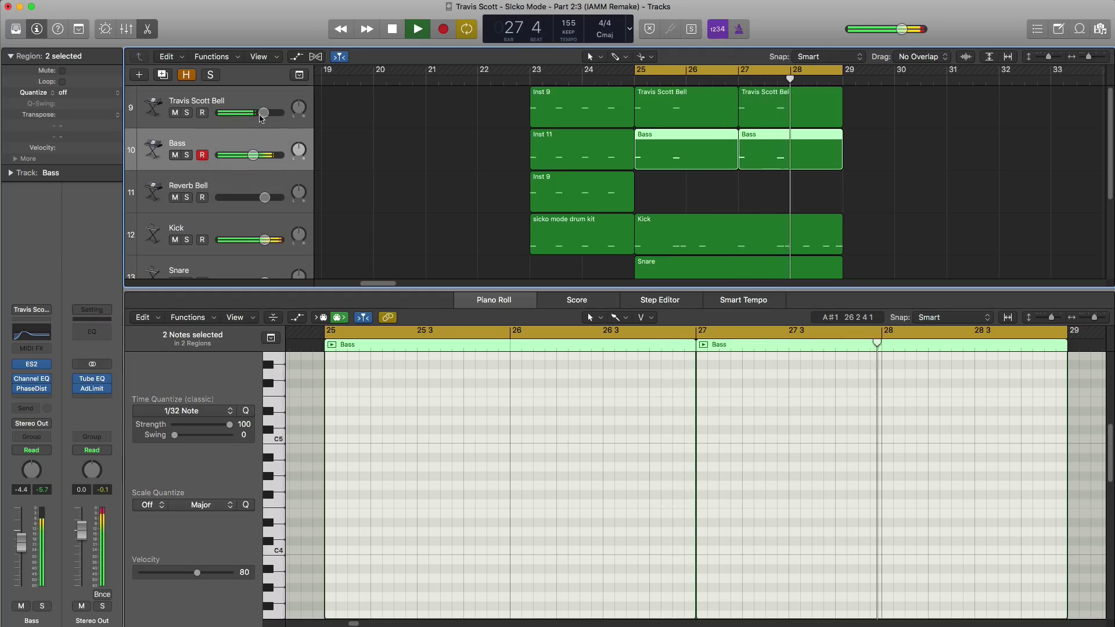
- Create a region spanning bars 25 to 28 on a duplicate of the Really Hi Hat track and open it in the piano roll
key(e)
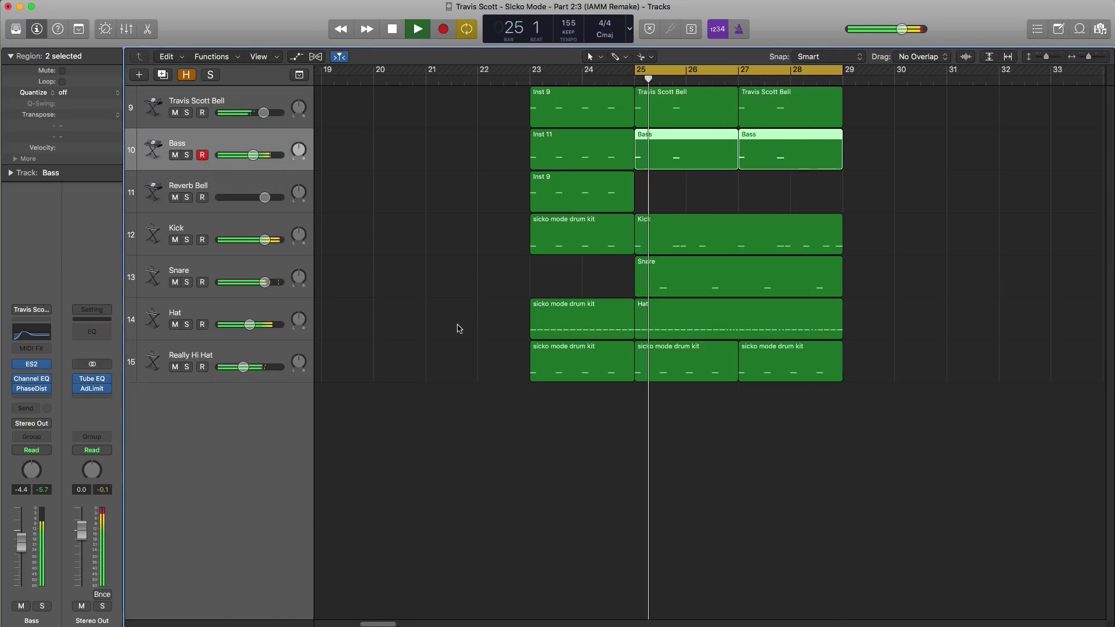
click(244, 356)
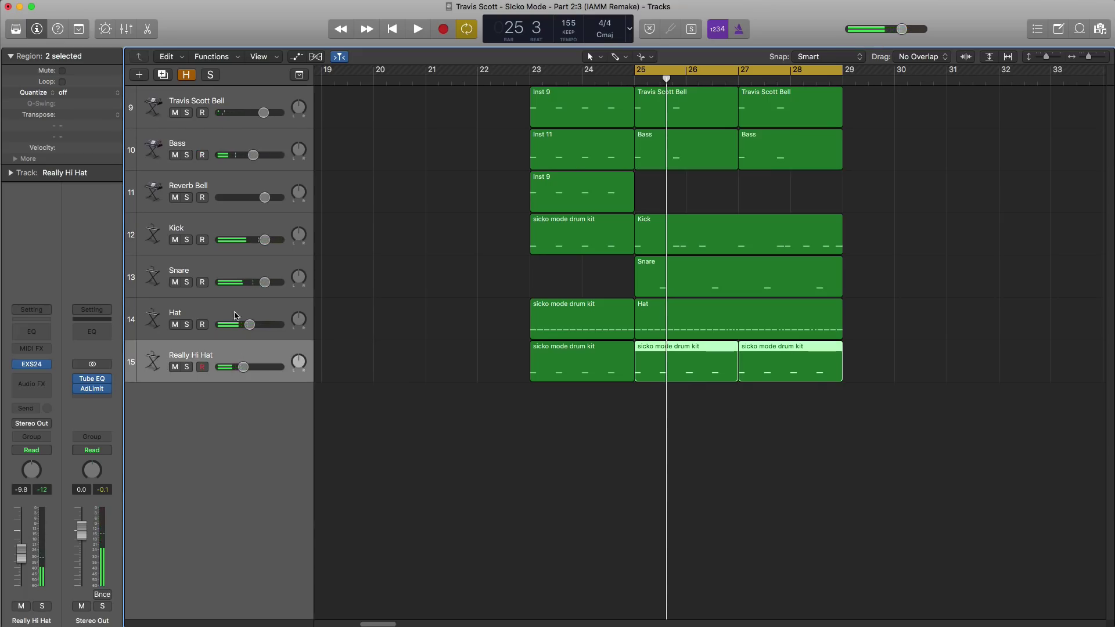
click(163, 78)
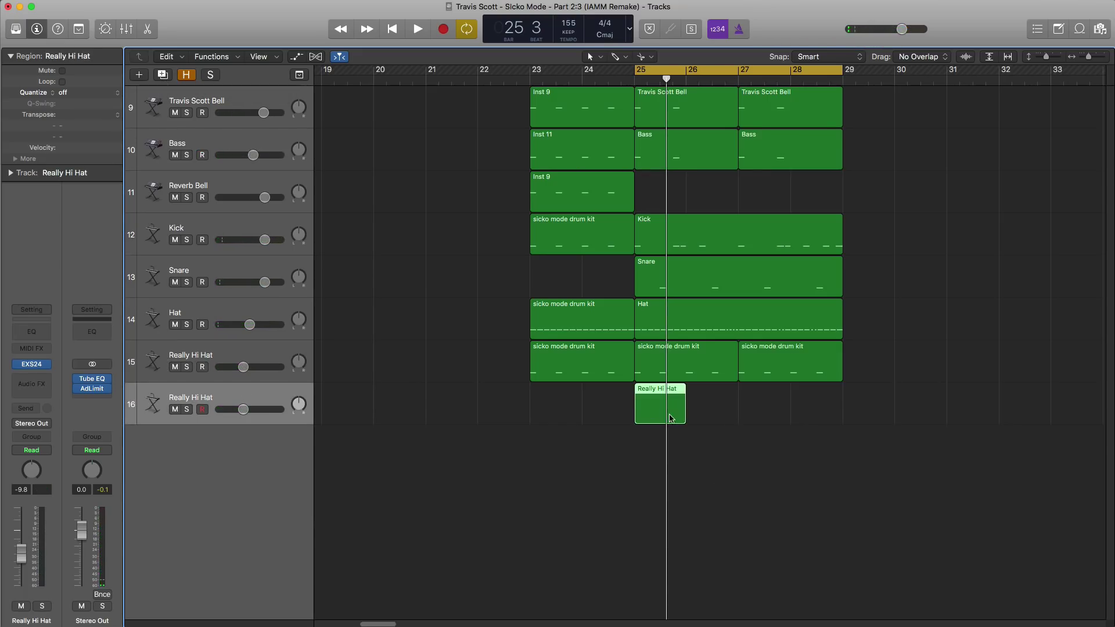
drag(681, 417, 840, 415)
double_click(815, 413)
- Add a G#0 eighth note to the track 16 region and position it on beat 4 of bar 25 while listening
key(space)
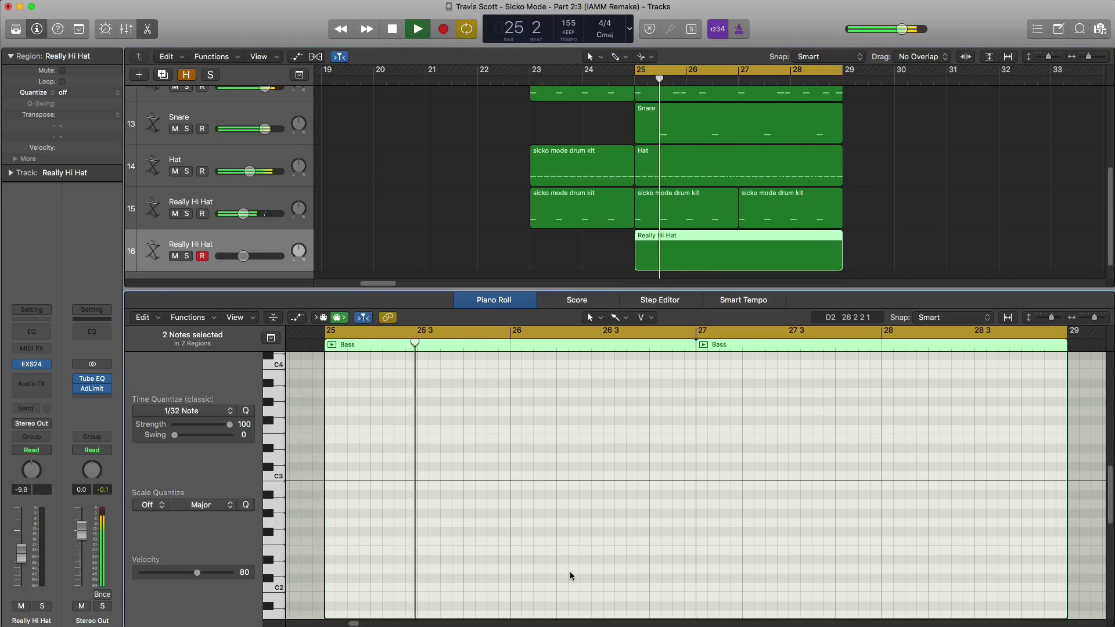
scroll(466, 545, down, 5)
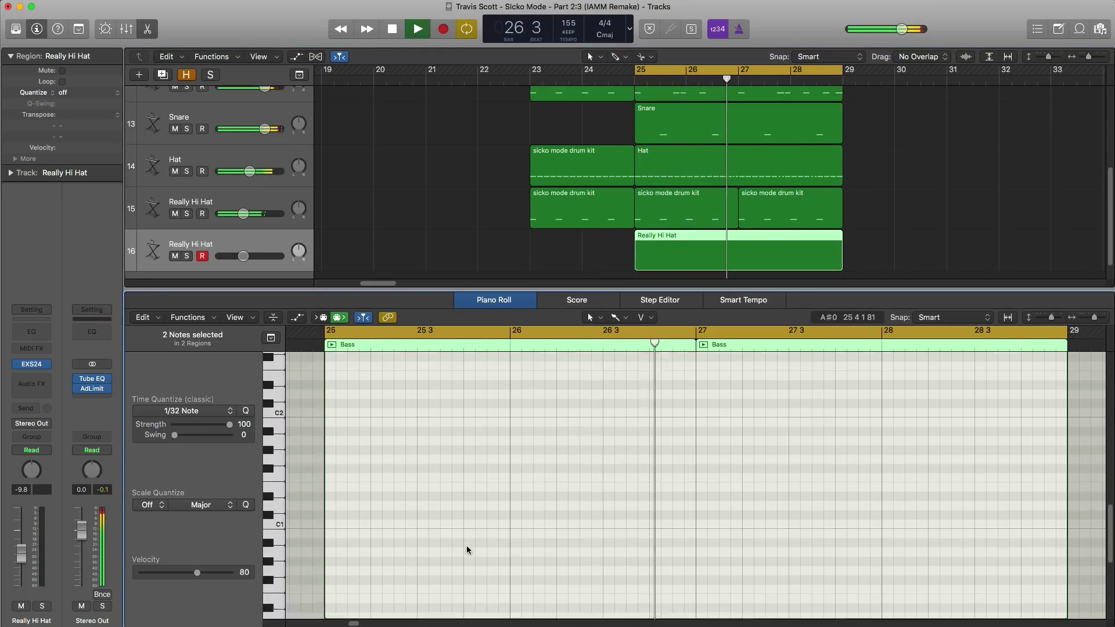
scroll(466, 545, down, 2)
key(space)
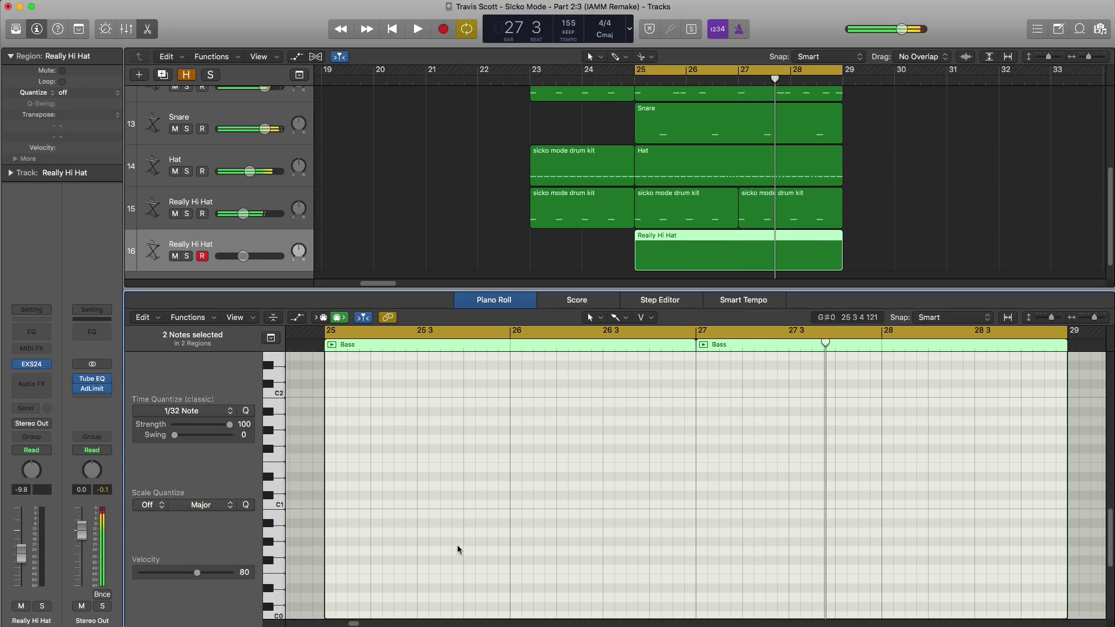
click(420, 542)
key(space)
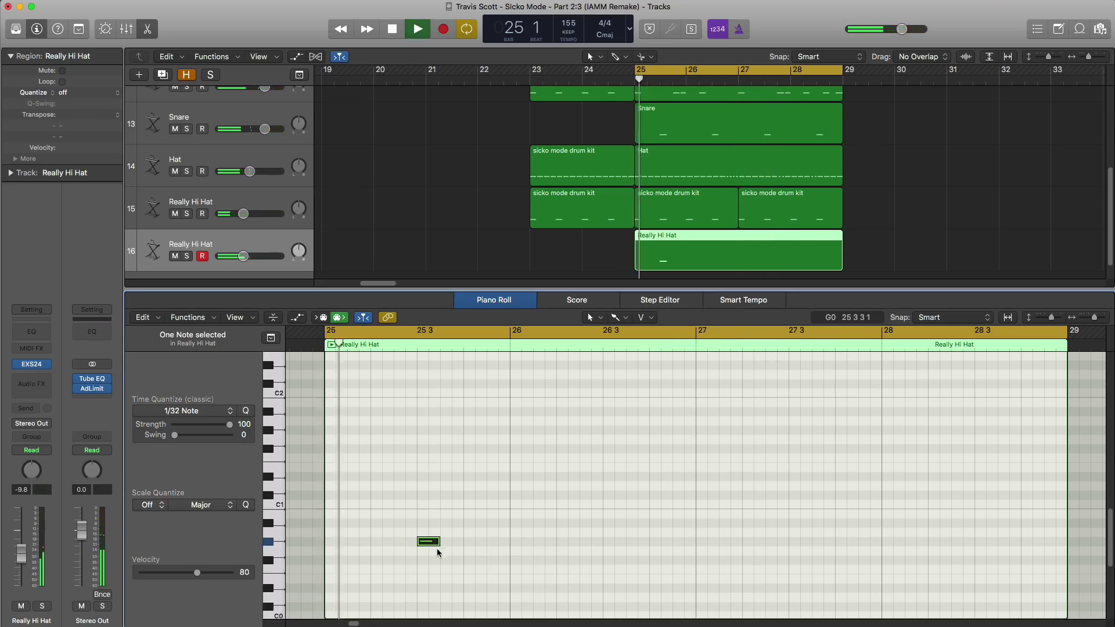
drag(431, 544, 477, 544)
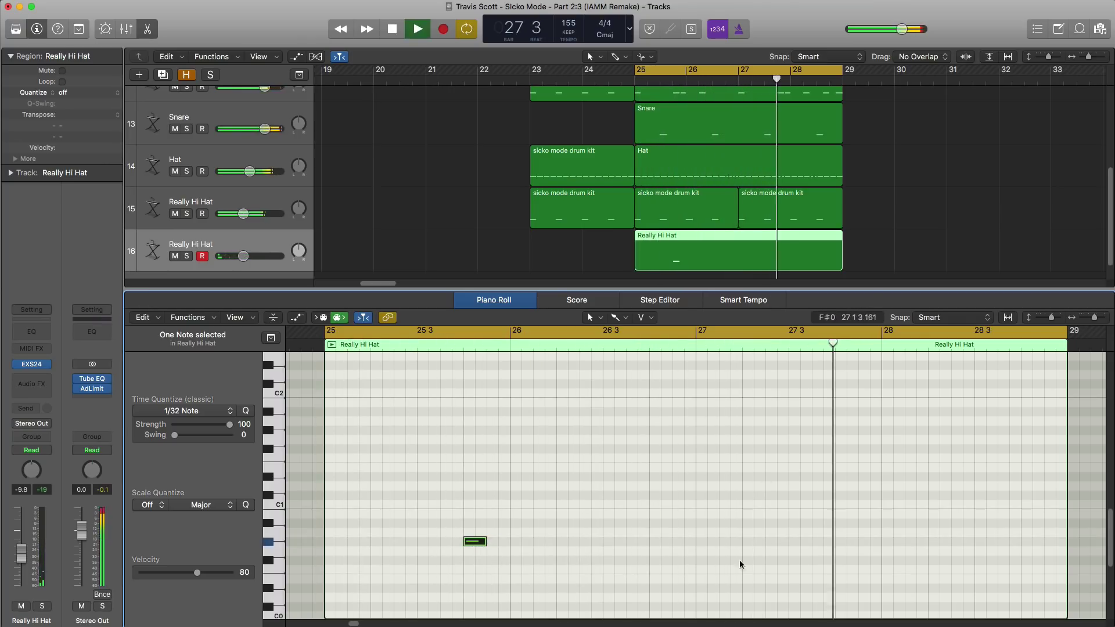
- Add a G#0 eighth note on beat 4 of bar 27, and set track 16's volume to -8.8 dB during playback
key(space)
click(840, 542)
key(space)
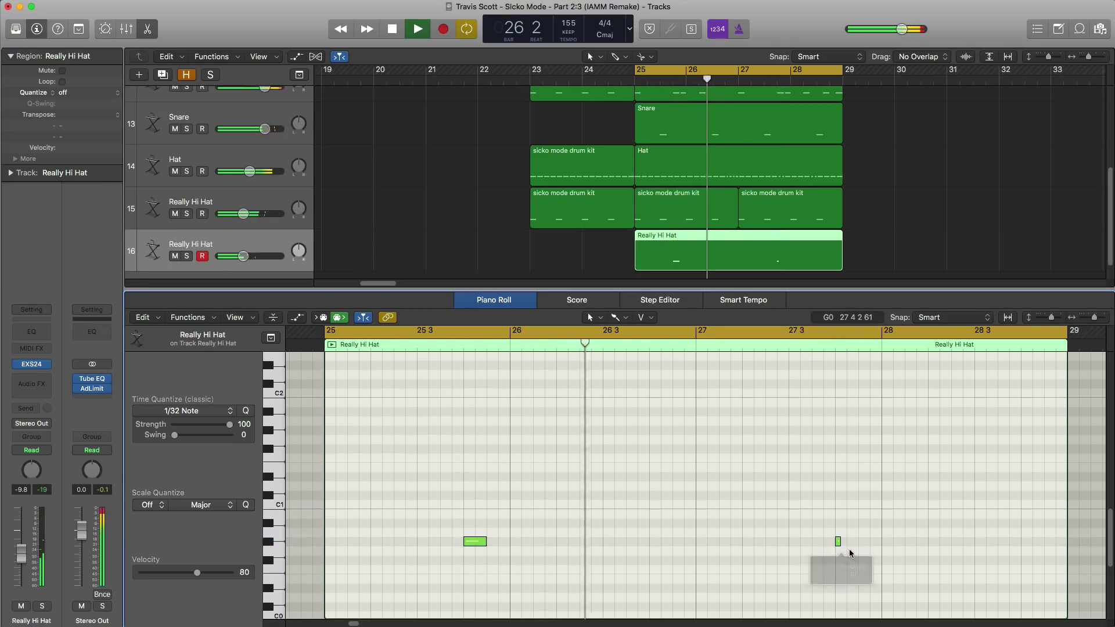
drag(839, 542, 858, 544)
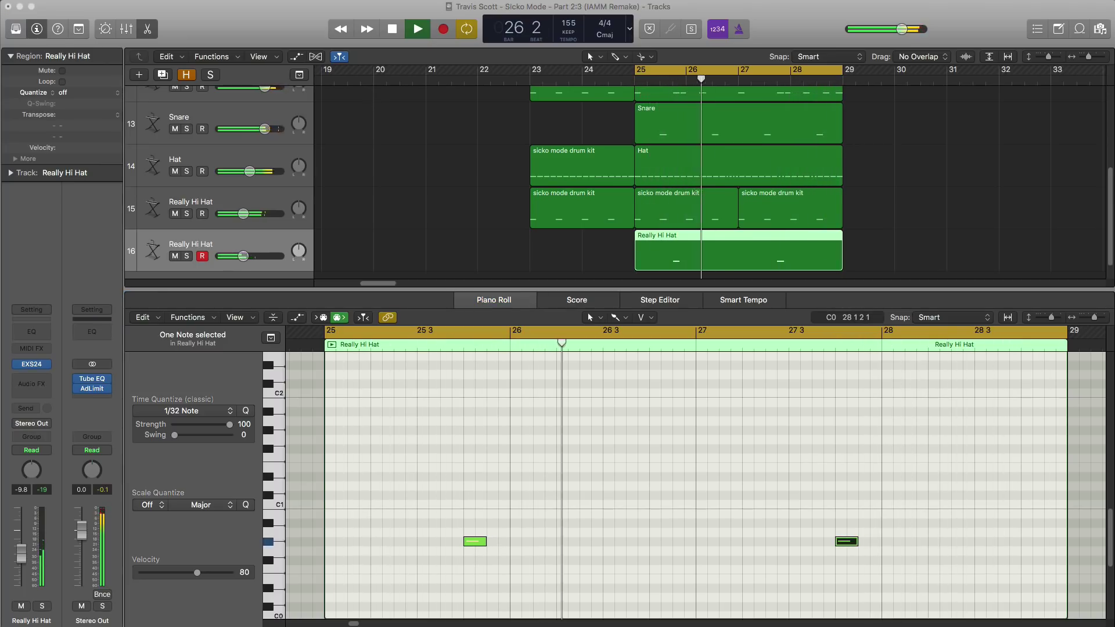
drag(266, 257, 267, 259)
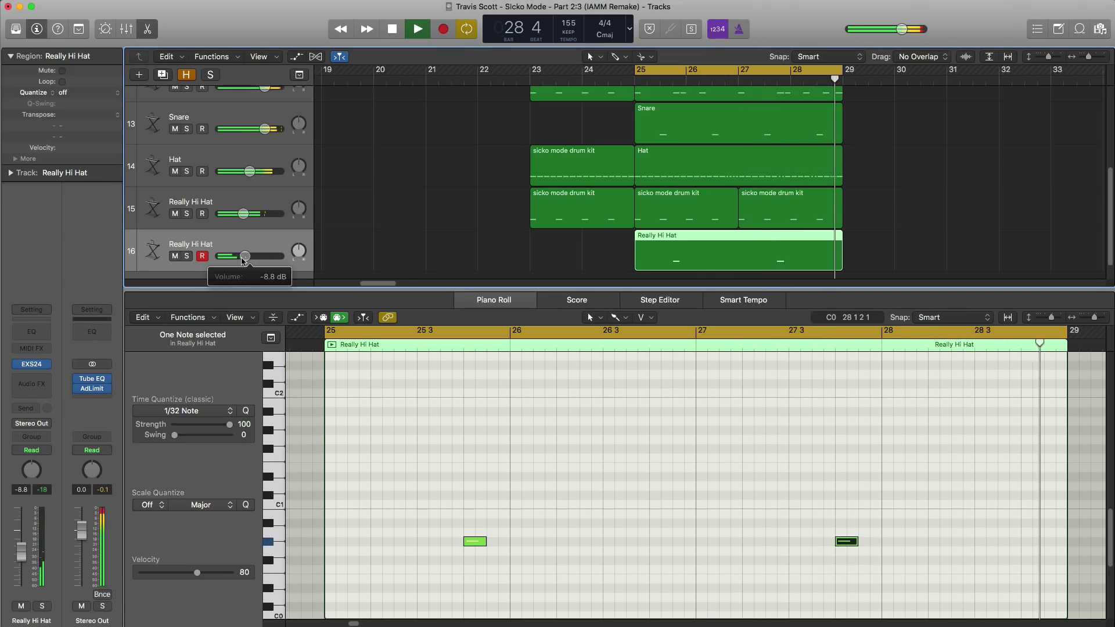
key(space)
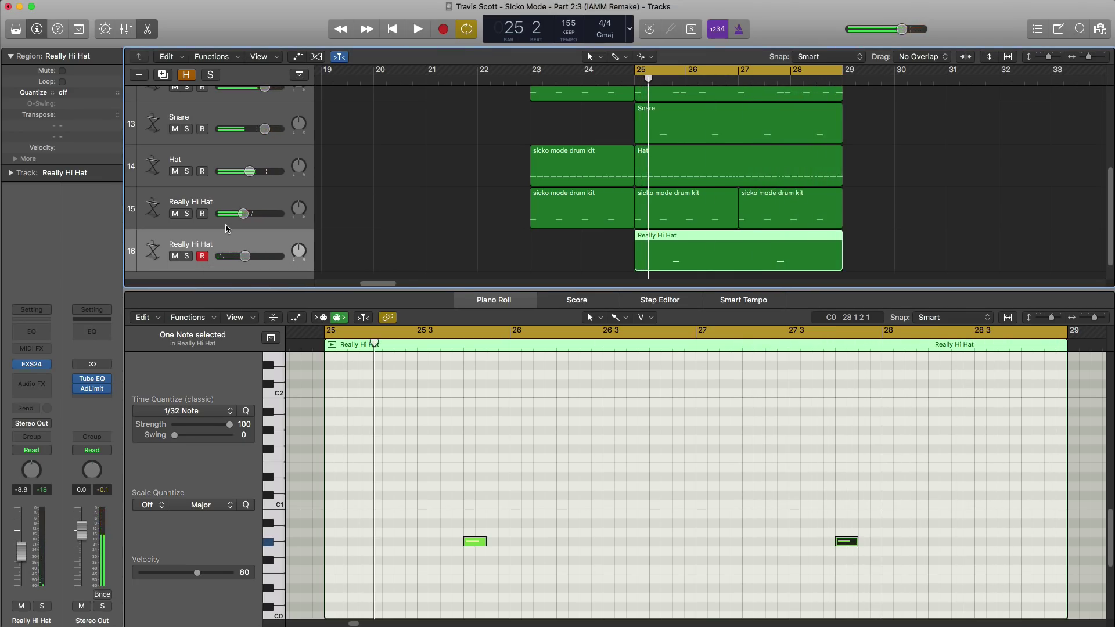
- Duplicate track 16 and create a four-bar region at bar 25 on the new track
click(162, 75)
super+click(651, 264)
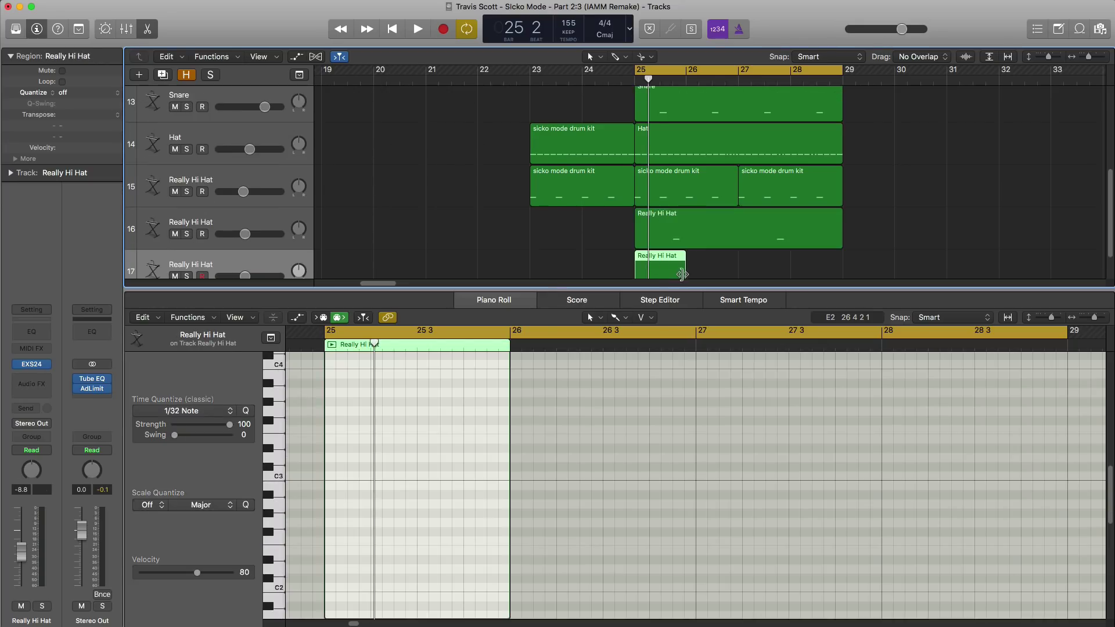
drag(682, 274, 841, 276)
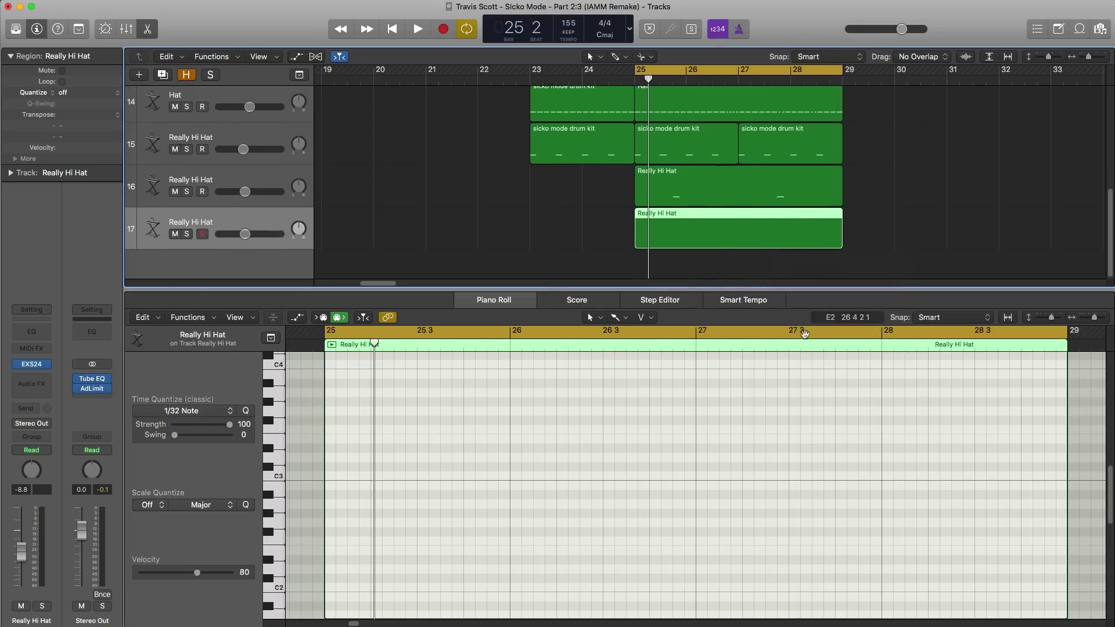
- Add a G0 eighth note on beat 2 of bar 25 in the track 17 region and check it during playback
key(space)
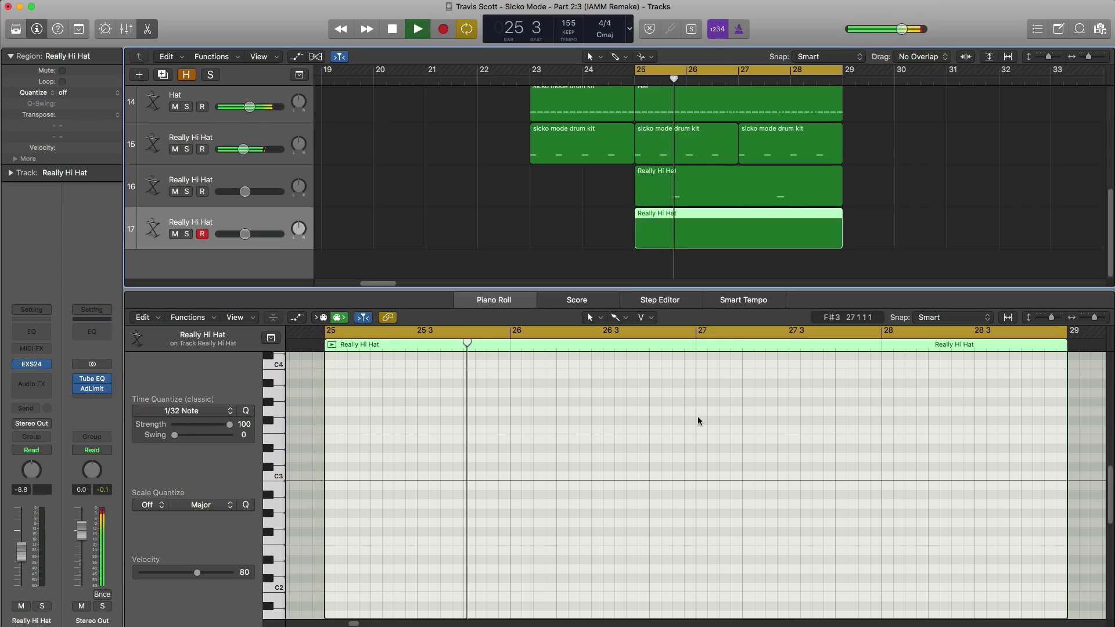
scroll(495, 530, down, 5)
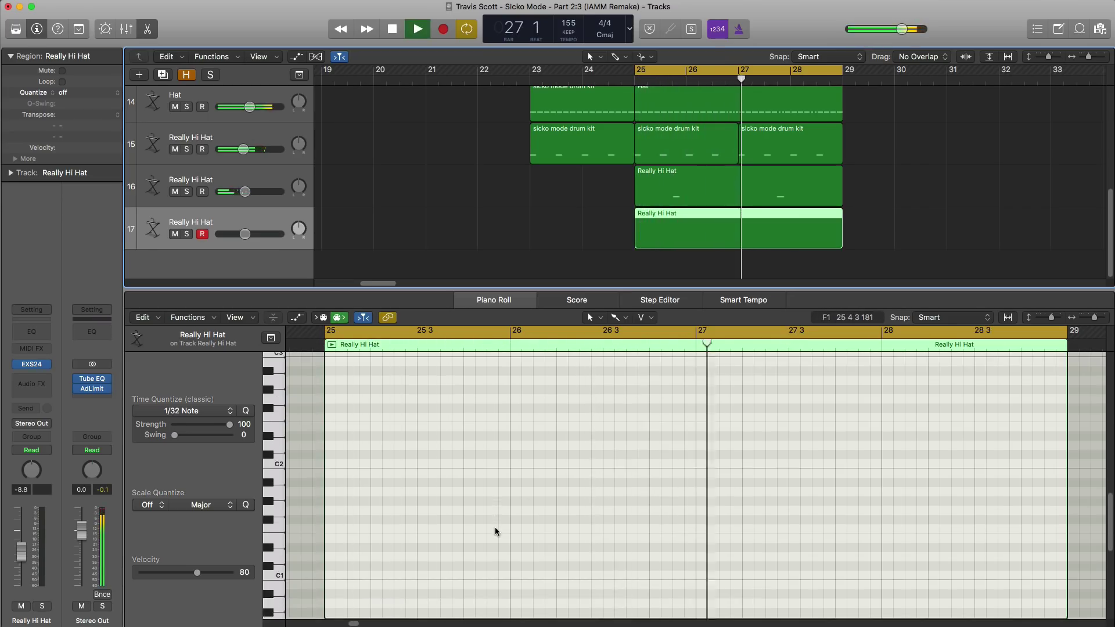
scroll(494, 527, down, 2)
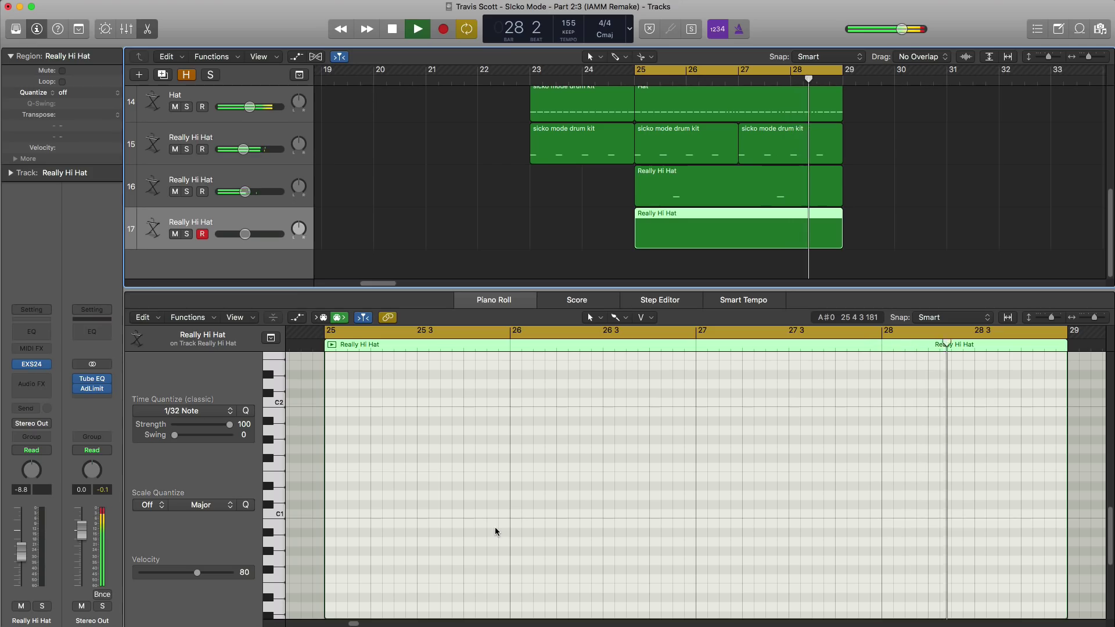
key(space)
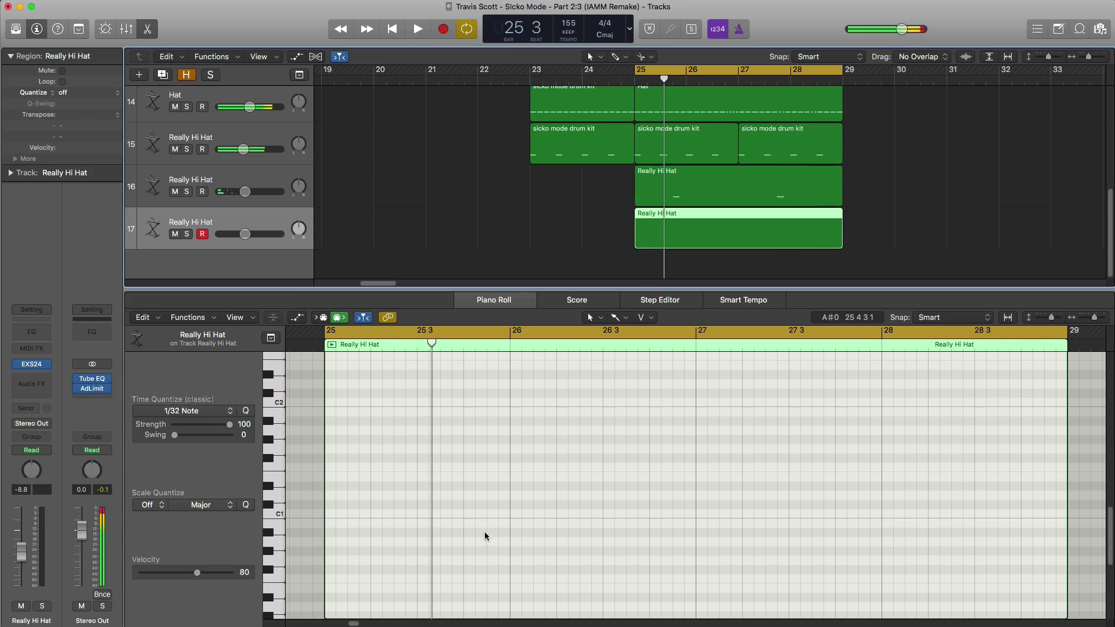
click(373, 495)
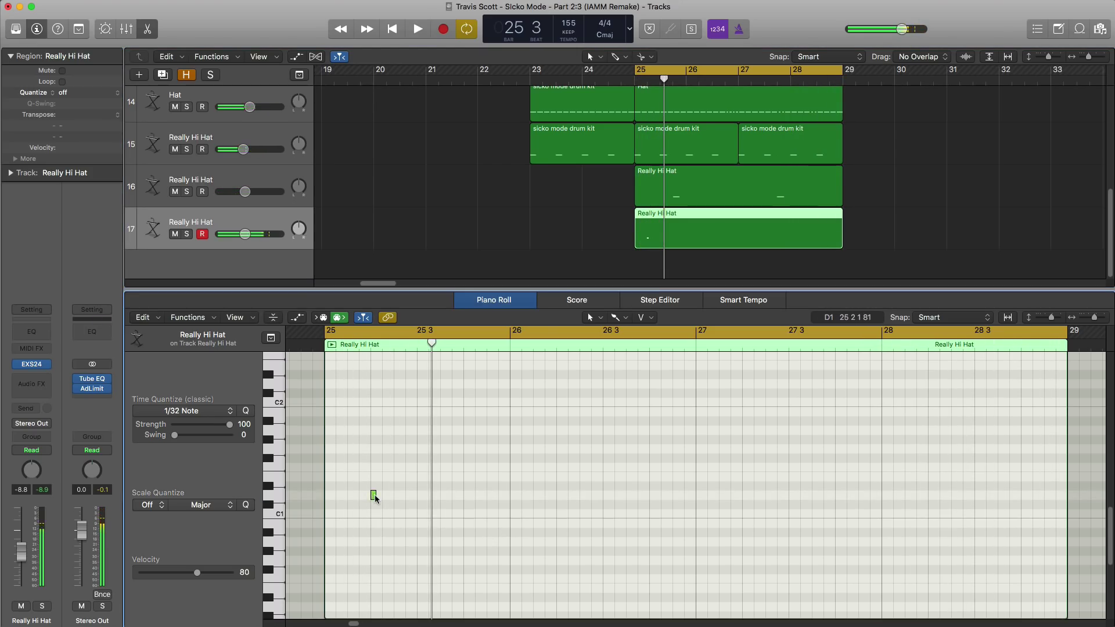
drag(371, 494, 403, 563)
key(space)
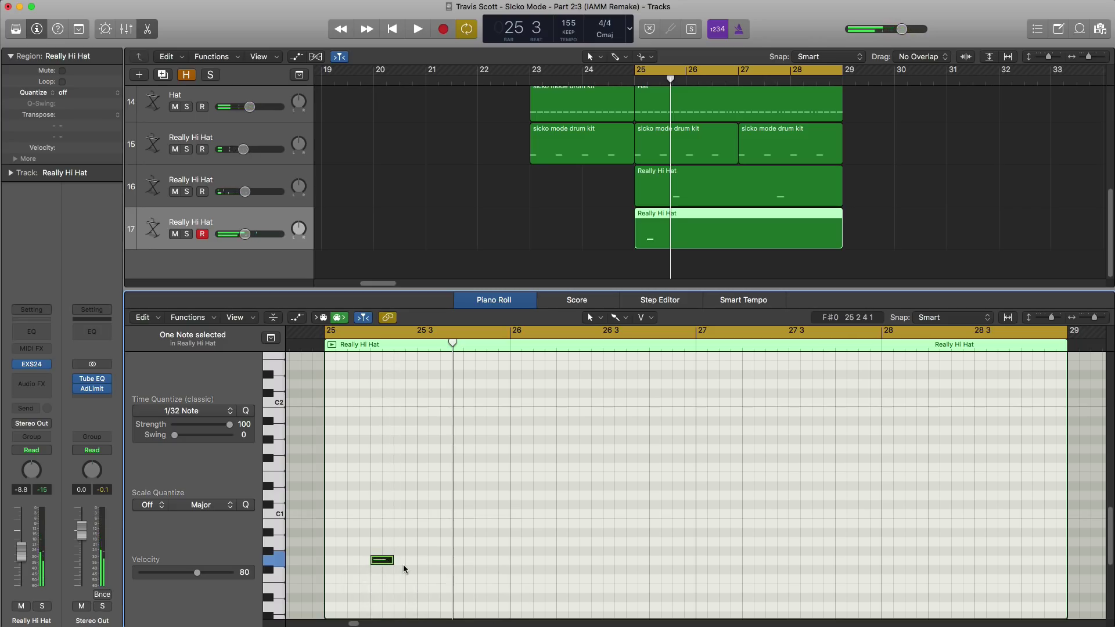
key(space)
key(space)
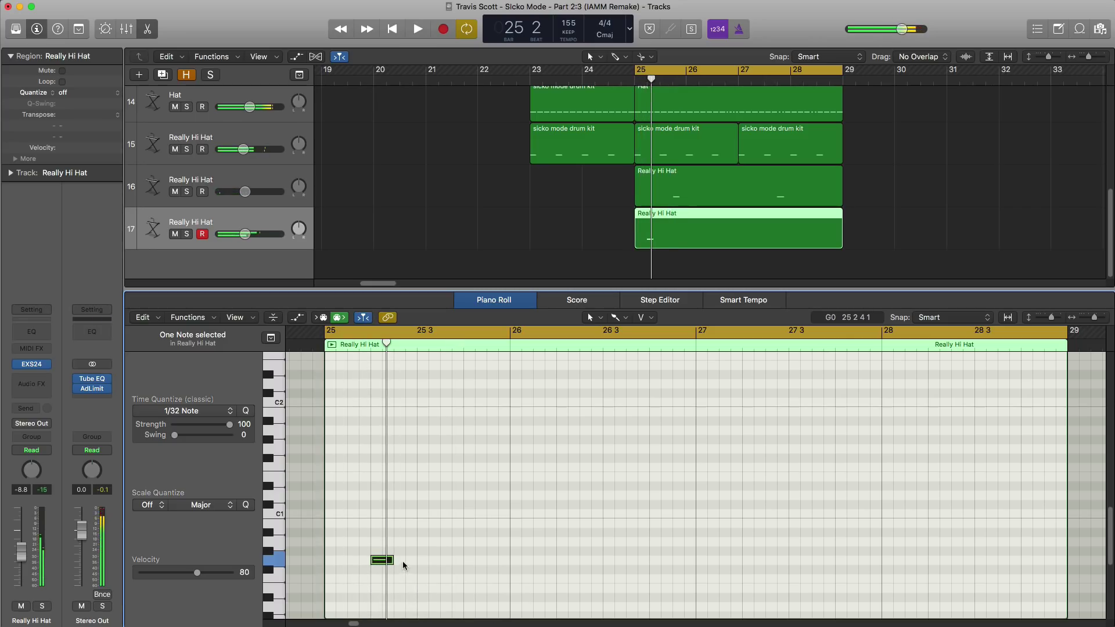
- Set the time quantize to 1/8 Note and add a G0 eighth note on beat 4 of bar 25
click(466, 560)
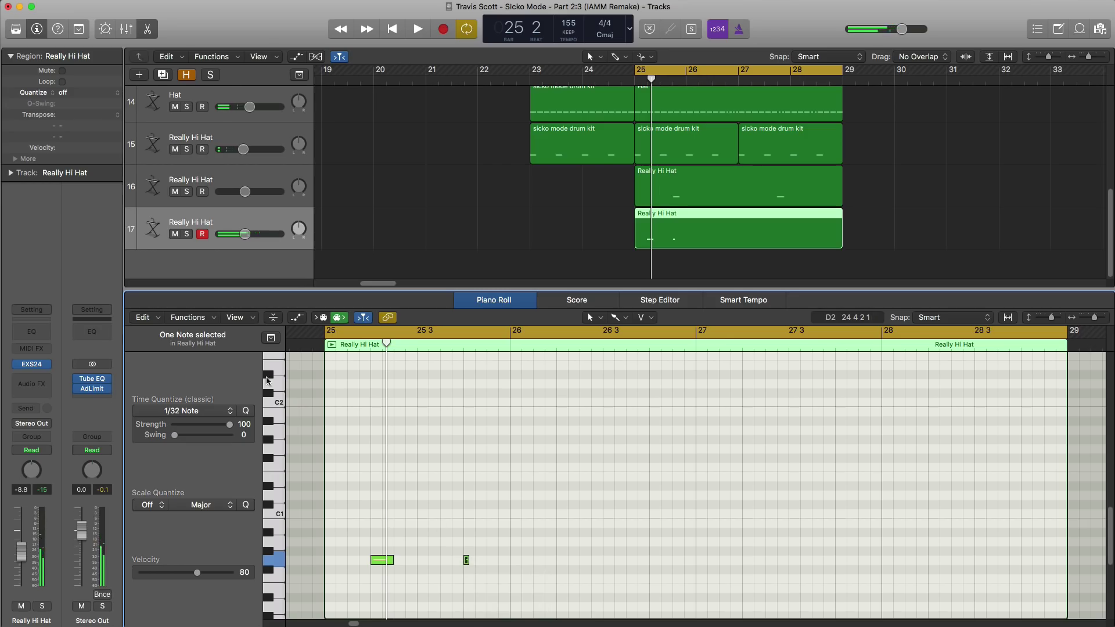
click(186, 410)
click(206, 472)
click(483, 561)
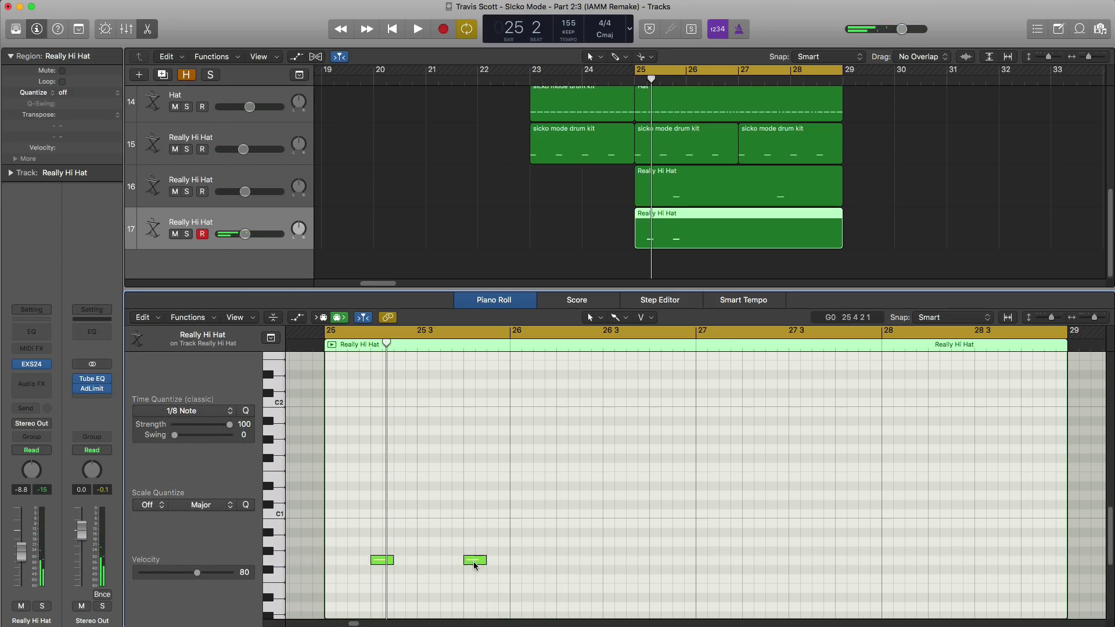
key(space)
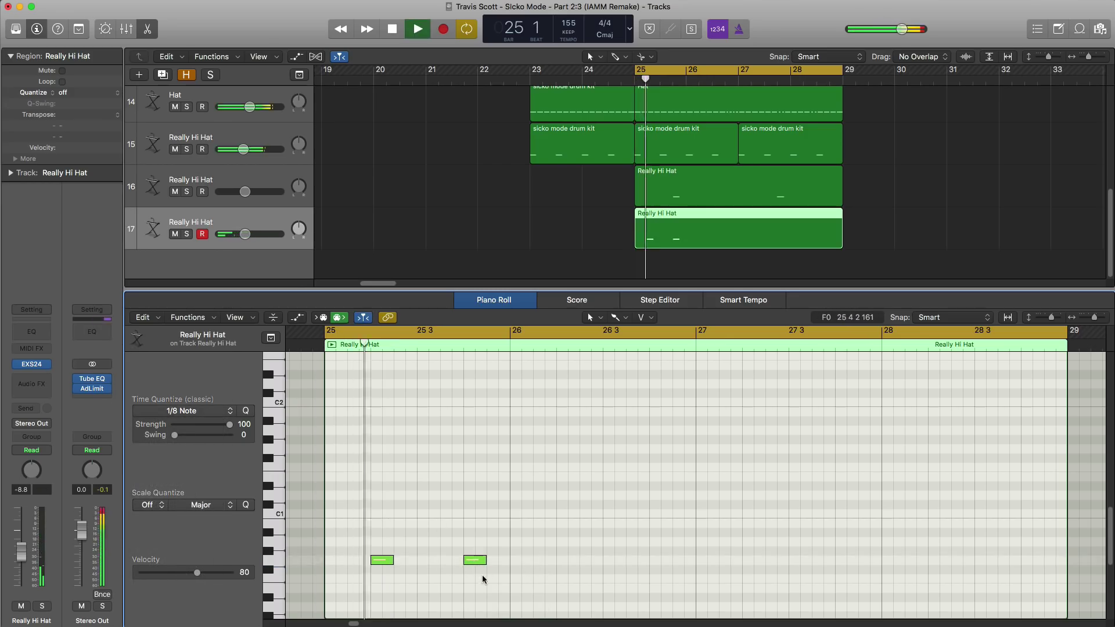
- Add G0 eighth notes on beats 2 and 4 of bar 26, and copy the four-note pattern into bars 27 and 28
super+click(568, 560)
super+click(661, 561)
key(space)
drag(691, 578, 751, 566)
key(space)
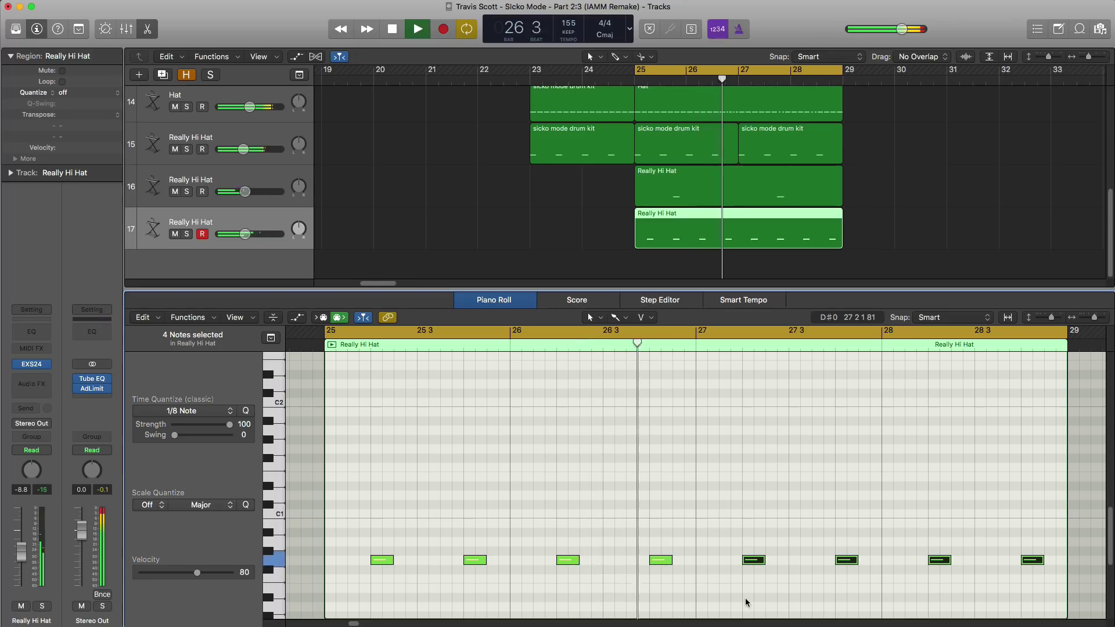
- Lower track 17's volume to -14.0 dB and close the piano roll
drag(245, 234, 237, 234)
key(space)
key(e)
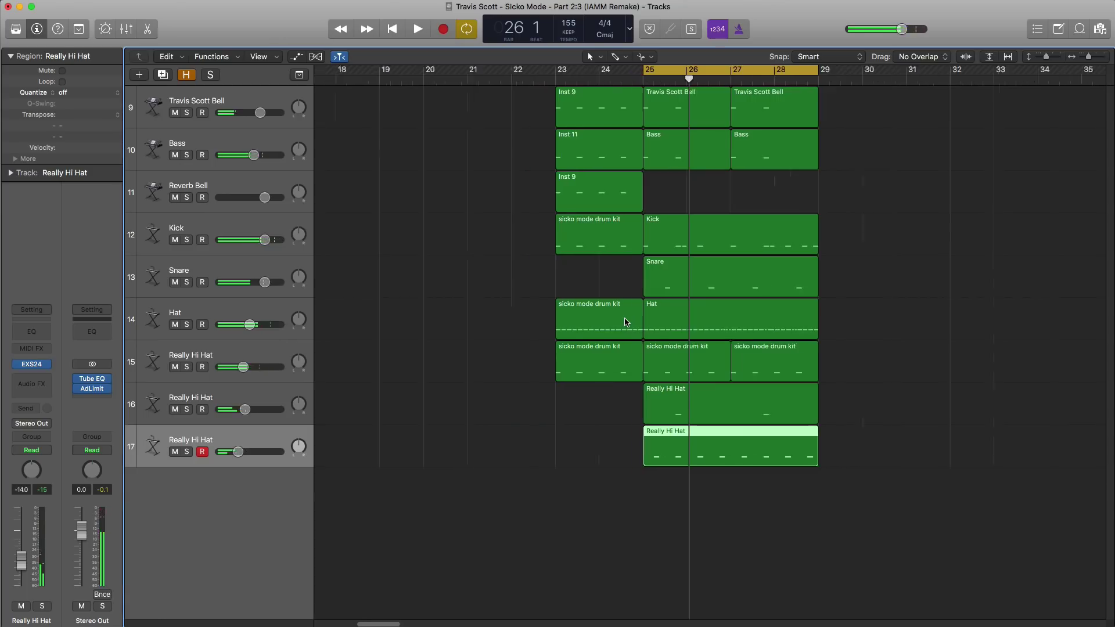
- Copy all regions in bars 25 to 28 so that the copies start at bar 29
key(super+Up)
drag(932, 503, 836, 142)
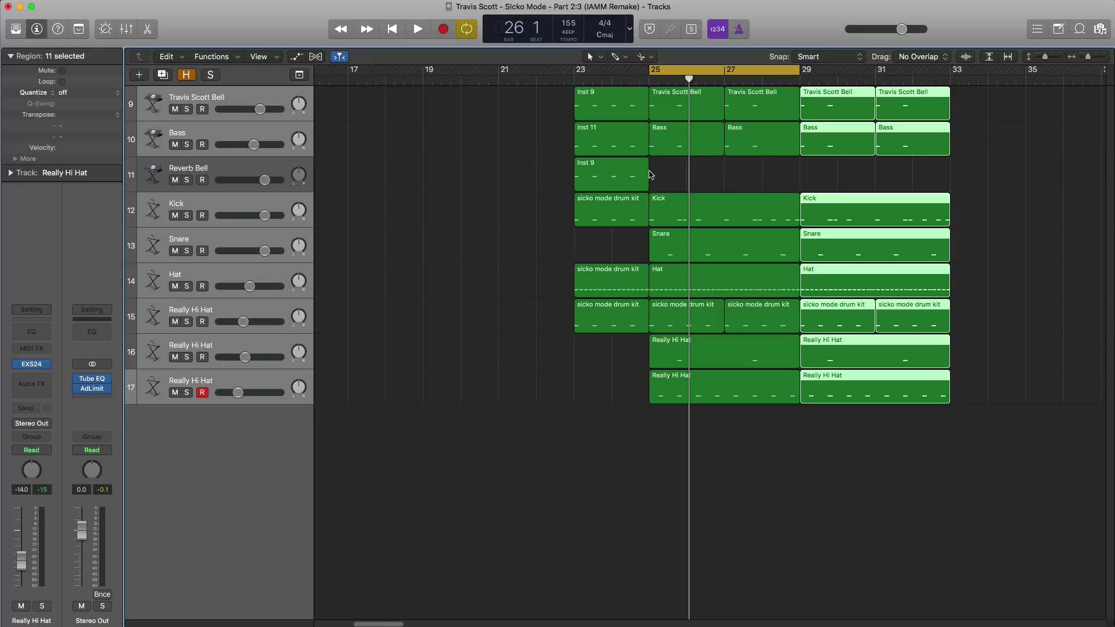
scroll(651, 174, right, 5)
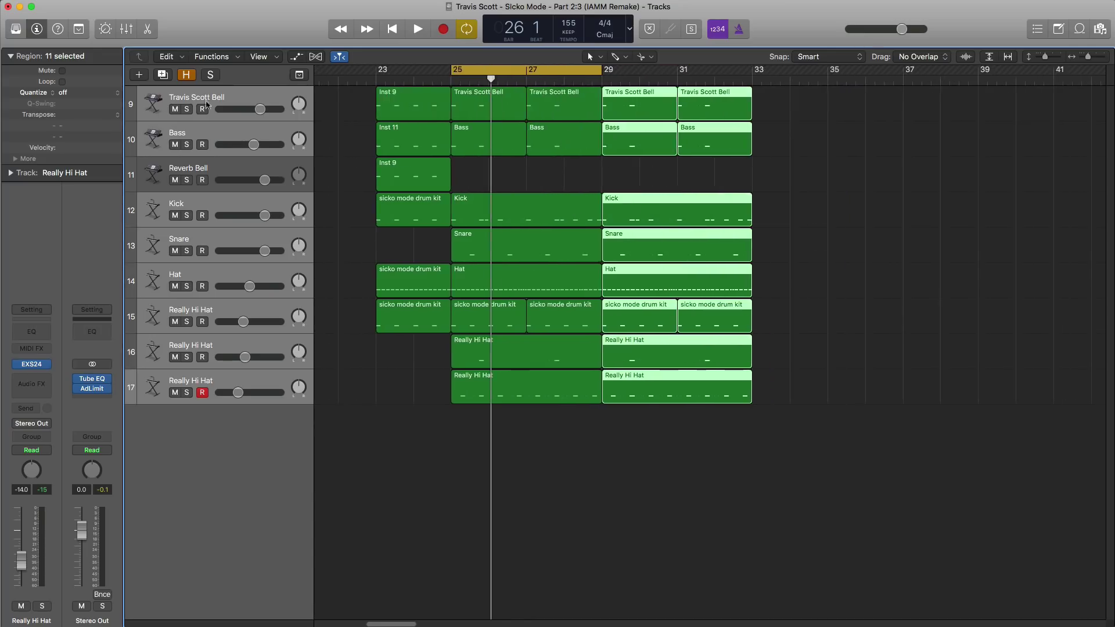
- Duplicate the Travis Scott Bell track, place bell region copies at bars 33 and 35 on it, and loop bars 33 to 36
click(226, 99)
drag(521, 71, 822, 70)
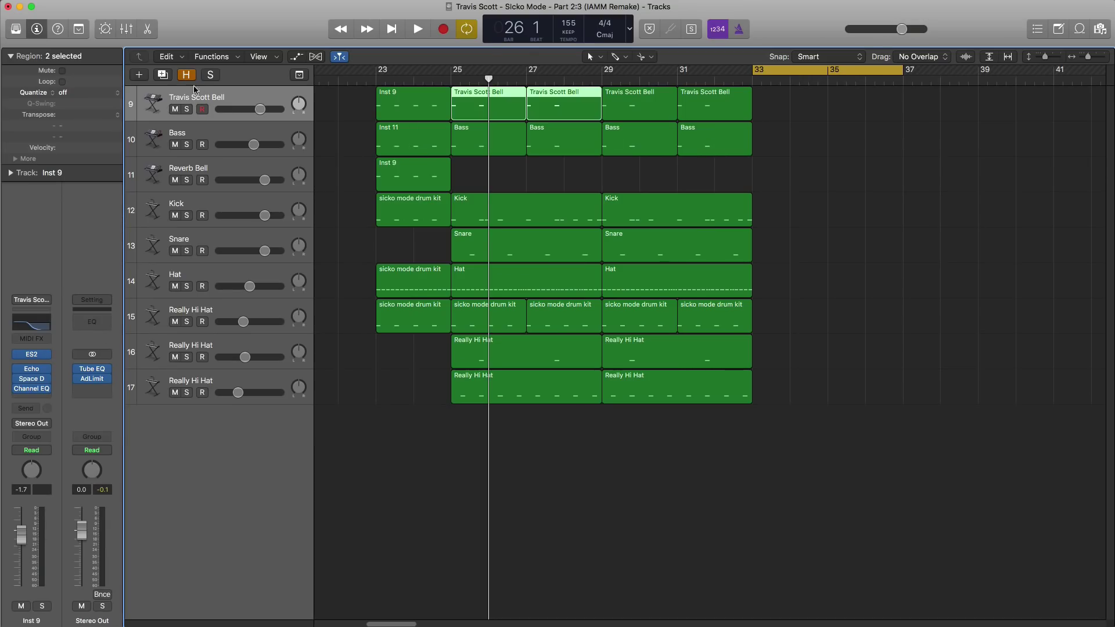
click(163, 75)
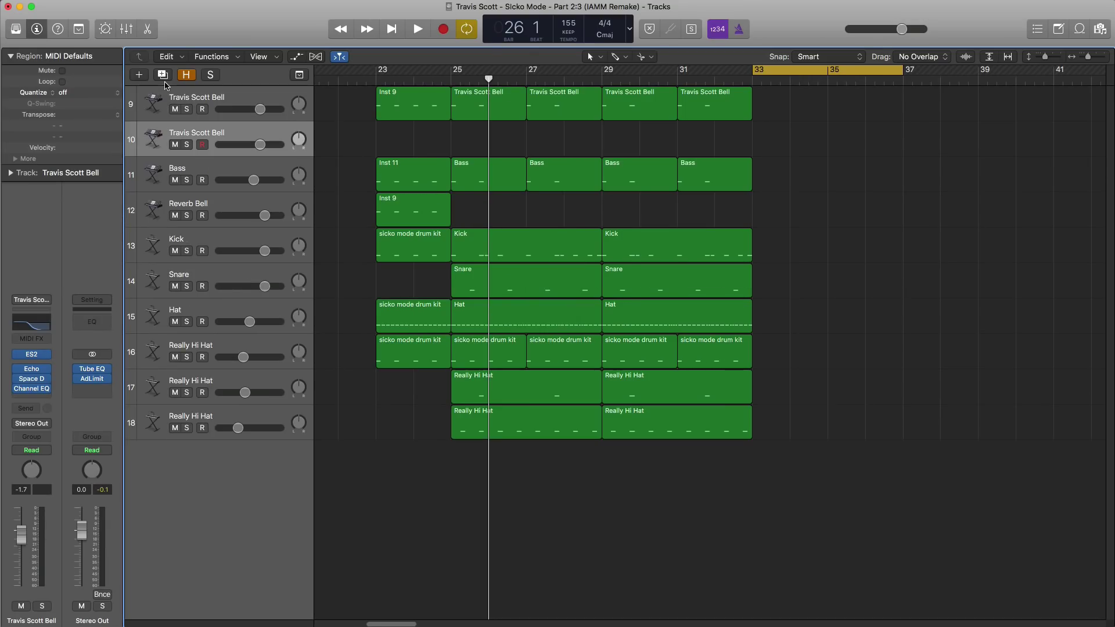
drag(478, 114, 858, 147)
key(space)
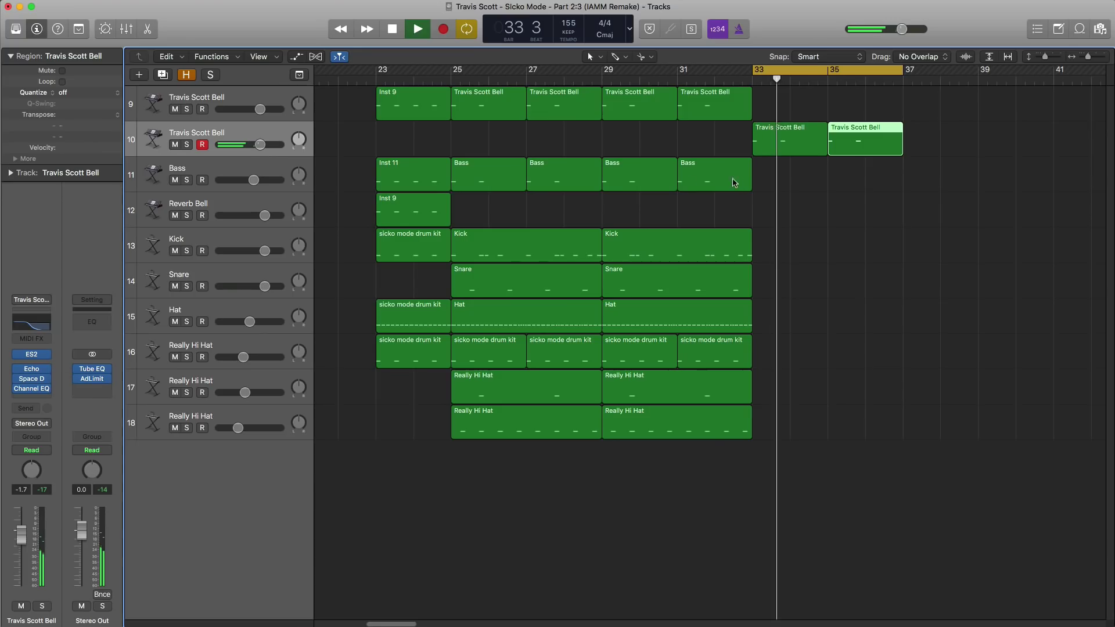
key(space)
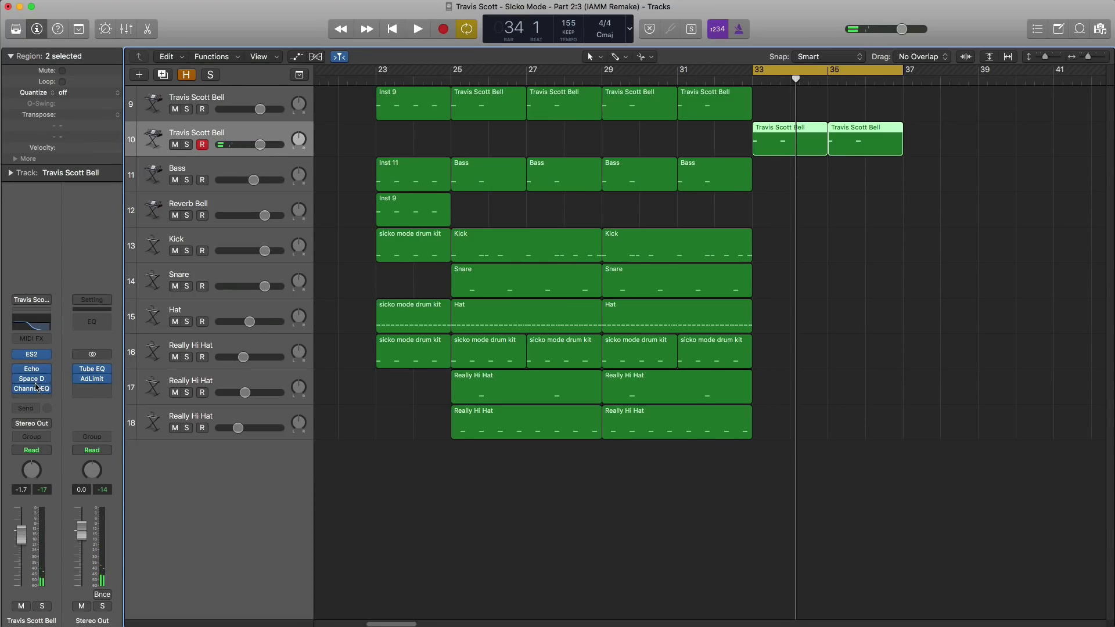
- Set the duplicate bell track's Channel EQ high cut to 3050 Hz with a 24 dB/Oct slope while listening
click(34, 392)
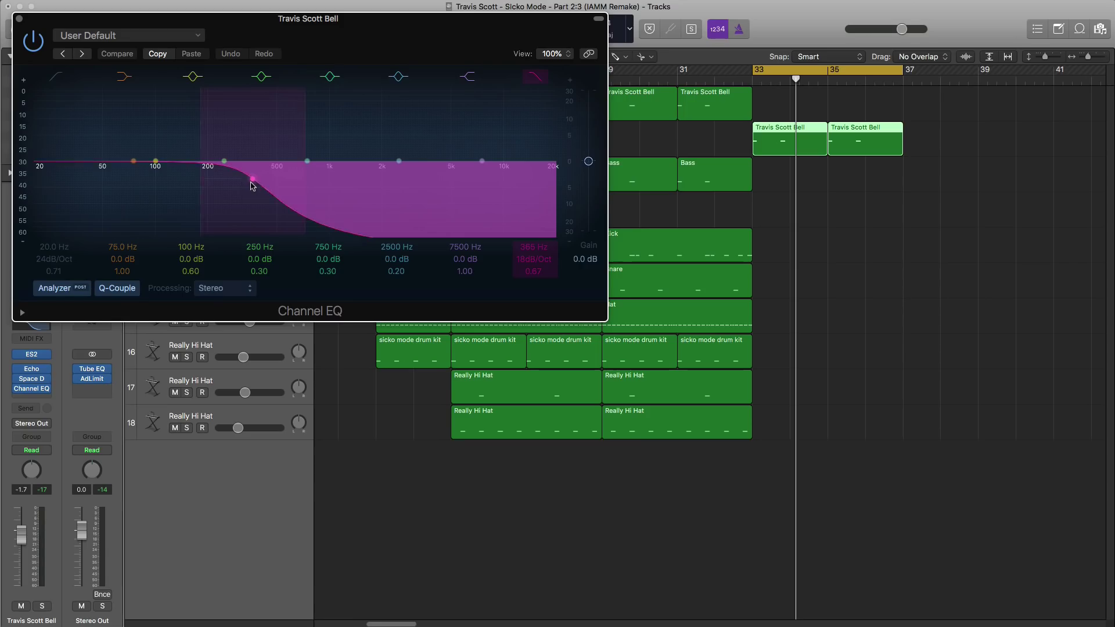
drag(251, 185, 425, 191)
key(space)
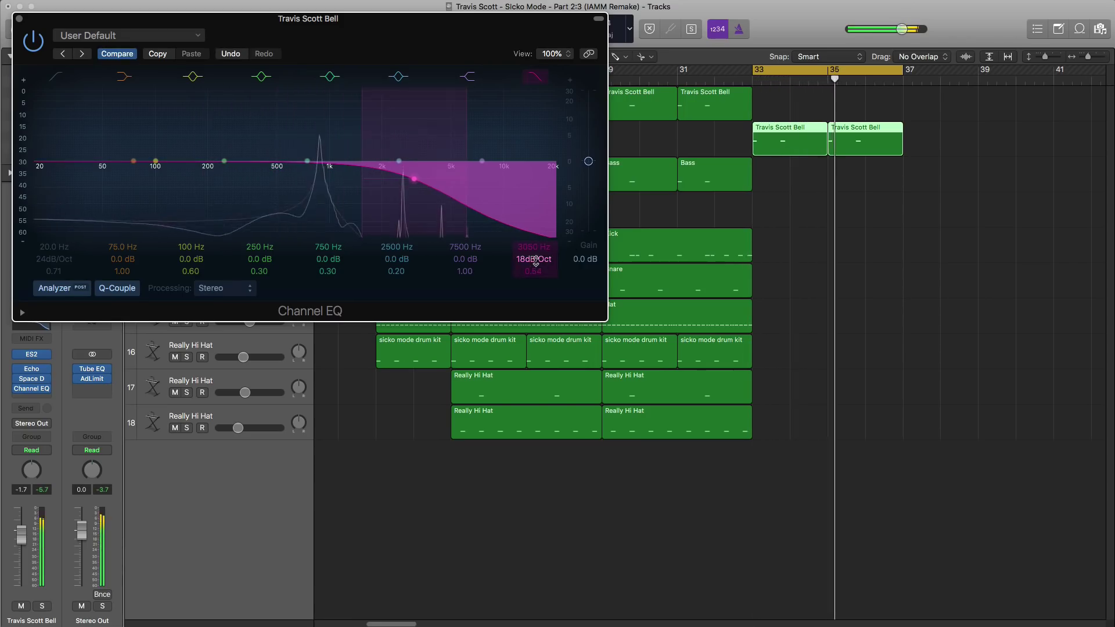
drag(535, 261, 535, 256)
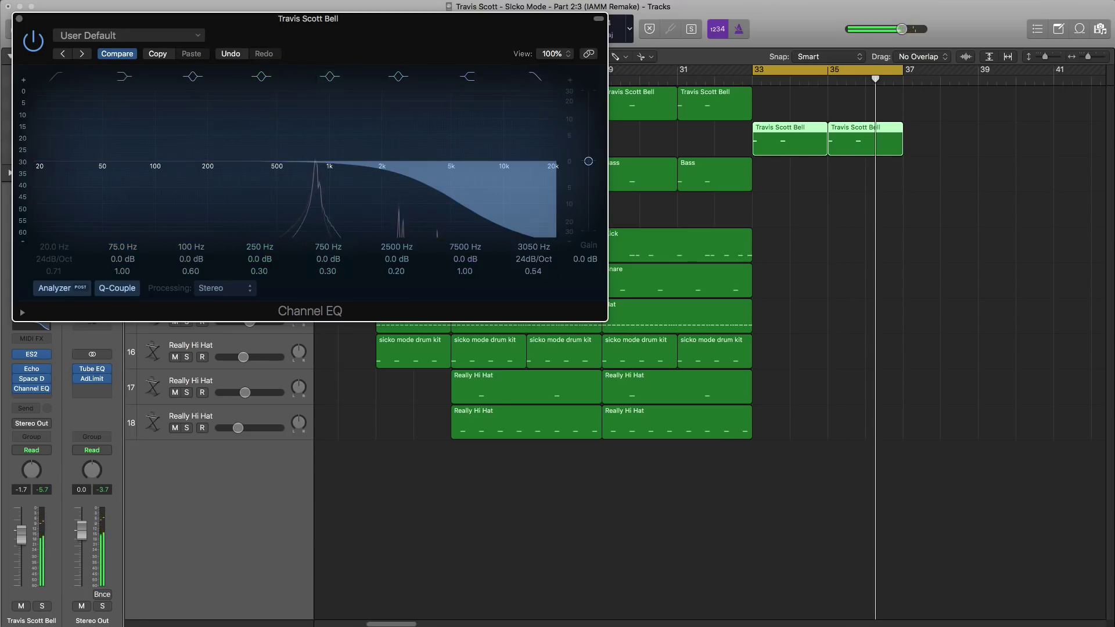
click(20, 20)
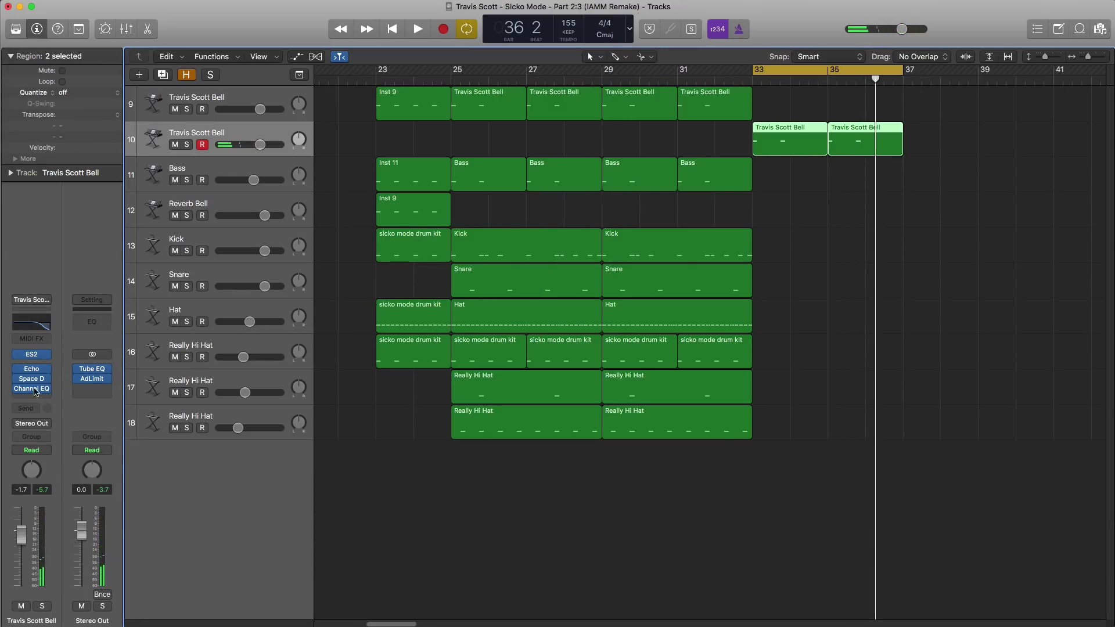
- Set the Space Designer wet level on the duplicate bell track to -18.5 dB
click(49, 378)
drag(576, 414, 578, 417)
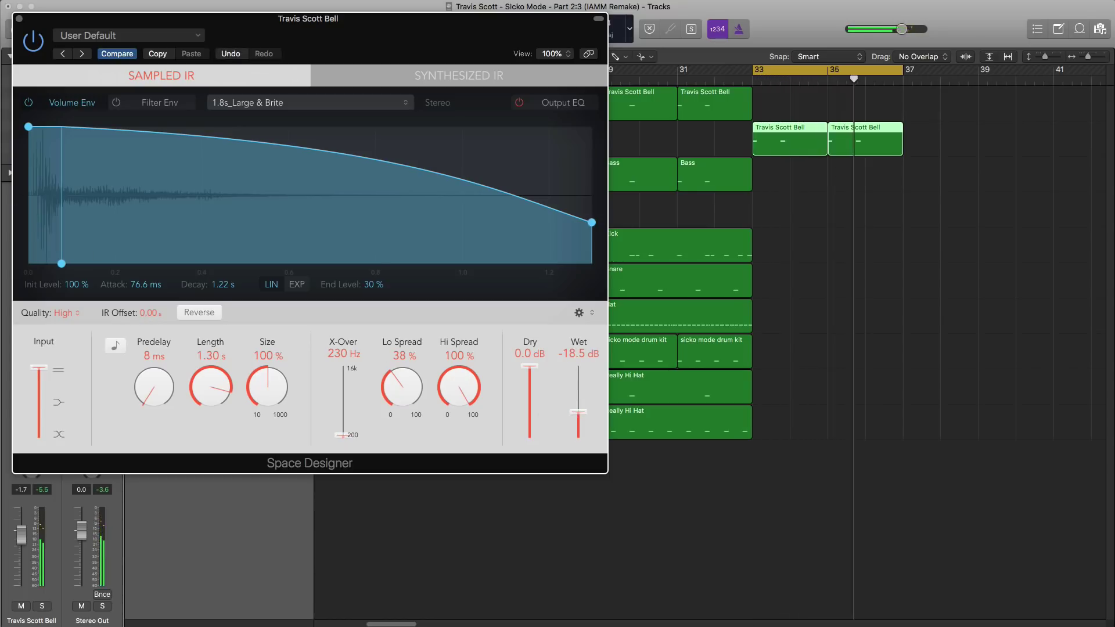
click(19, 19)
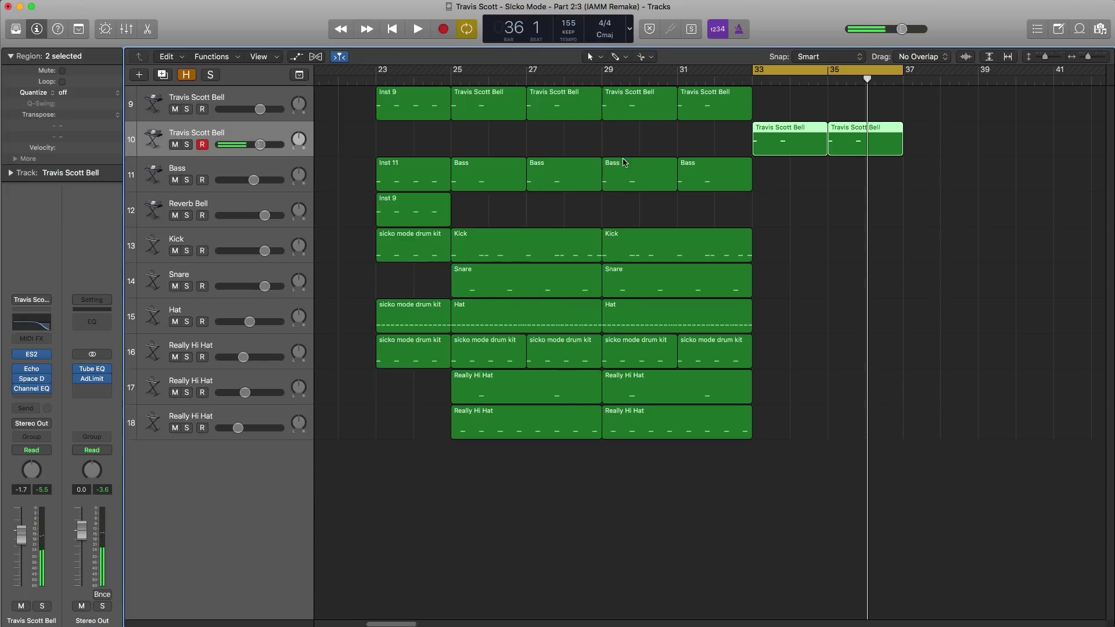
- Copy the bell region at bar 35 to bar 37 and move the cycle range to bars 37 to 40
key(super+Left)
key(super+Left)
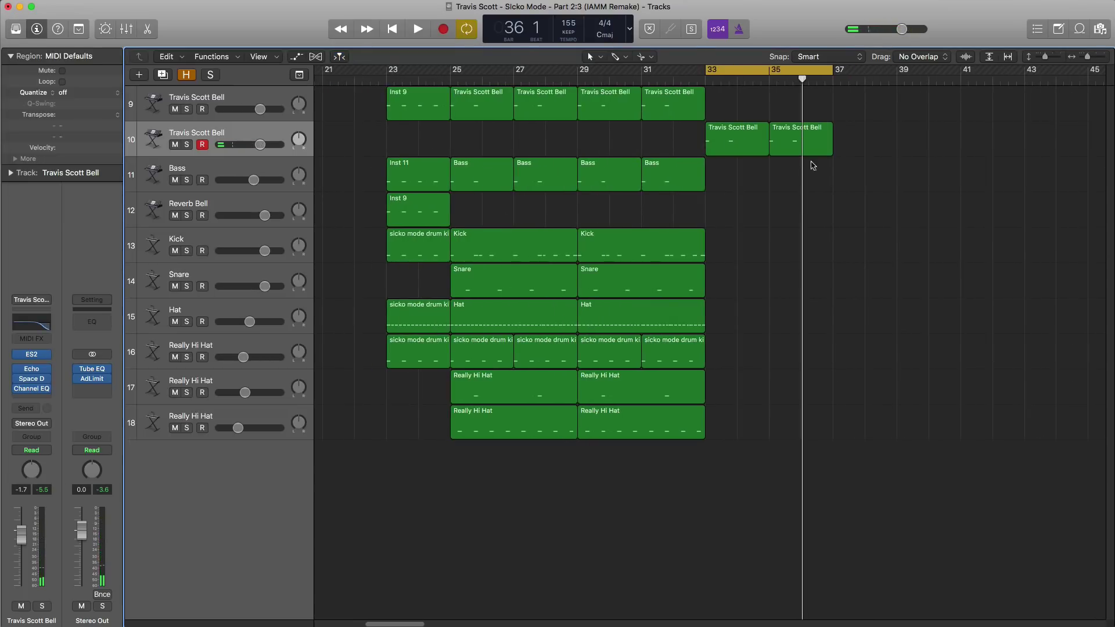
drag(783, 146, 847, 146)
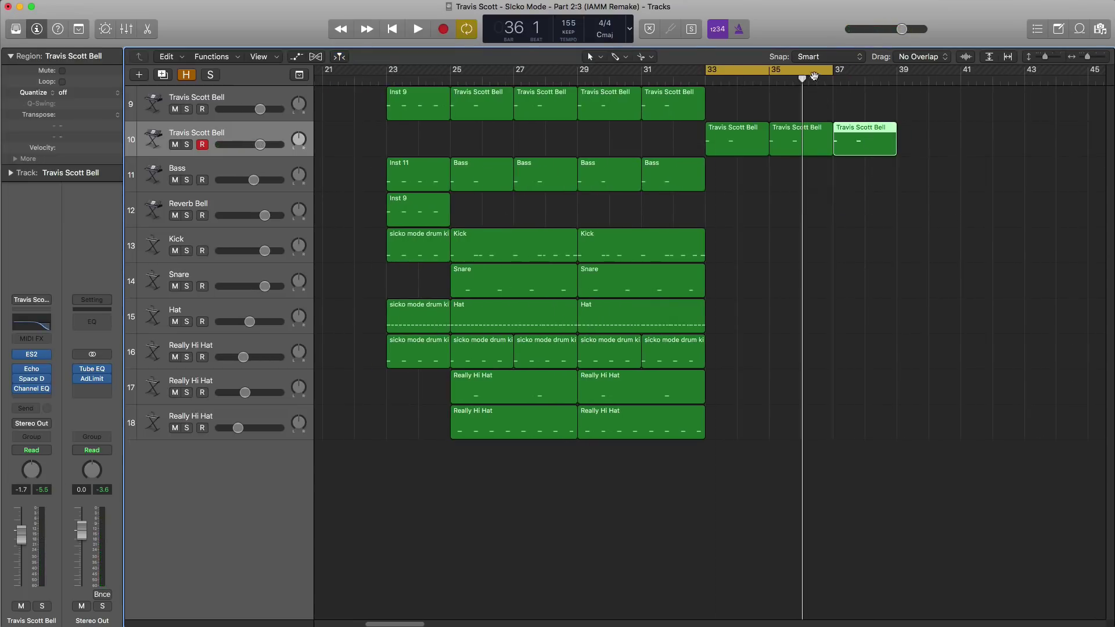
drag(813, 76, 940, 76)
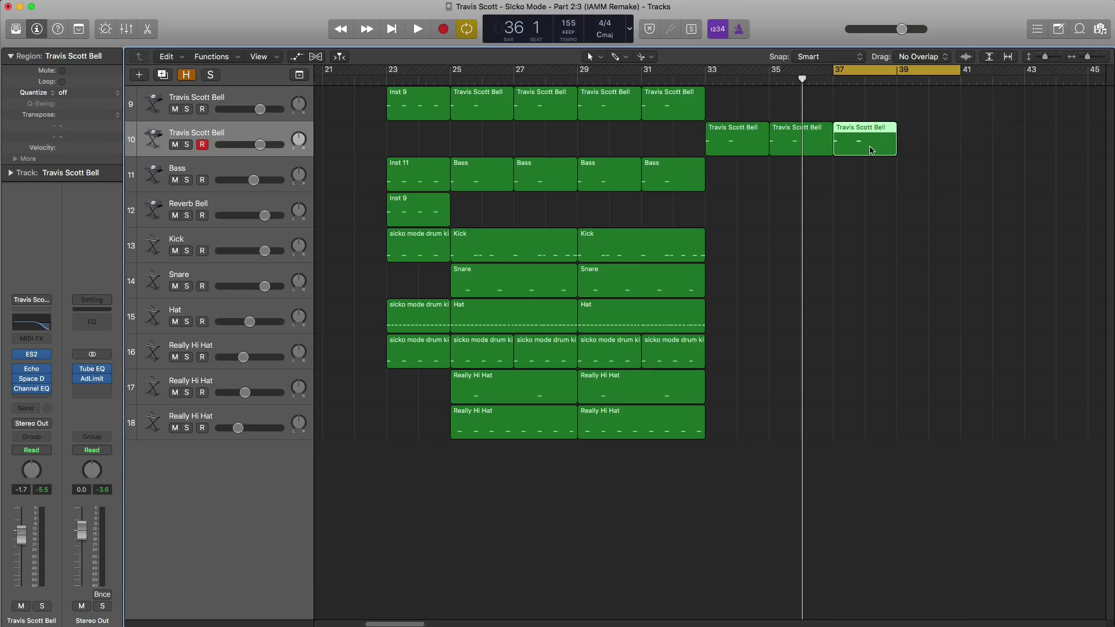
- Transpose both notes in the bar 37 bell region up one octave and play the result
double_click(871, 150)
drag(846, 517, 670, 443)
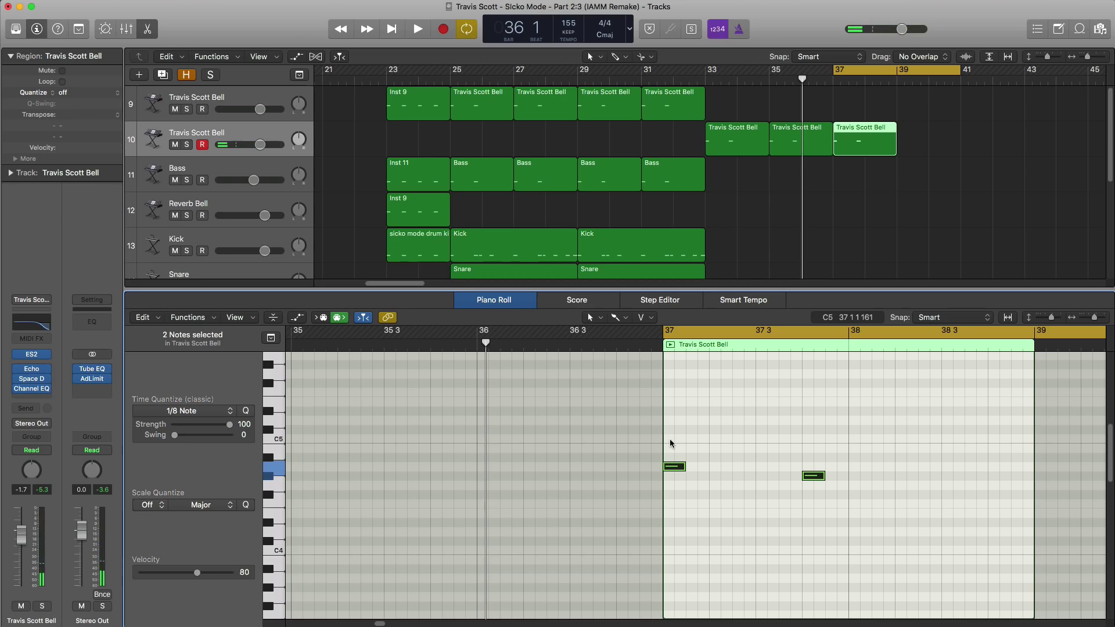
key(alt+shift+Up)
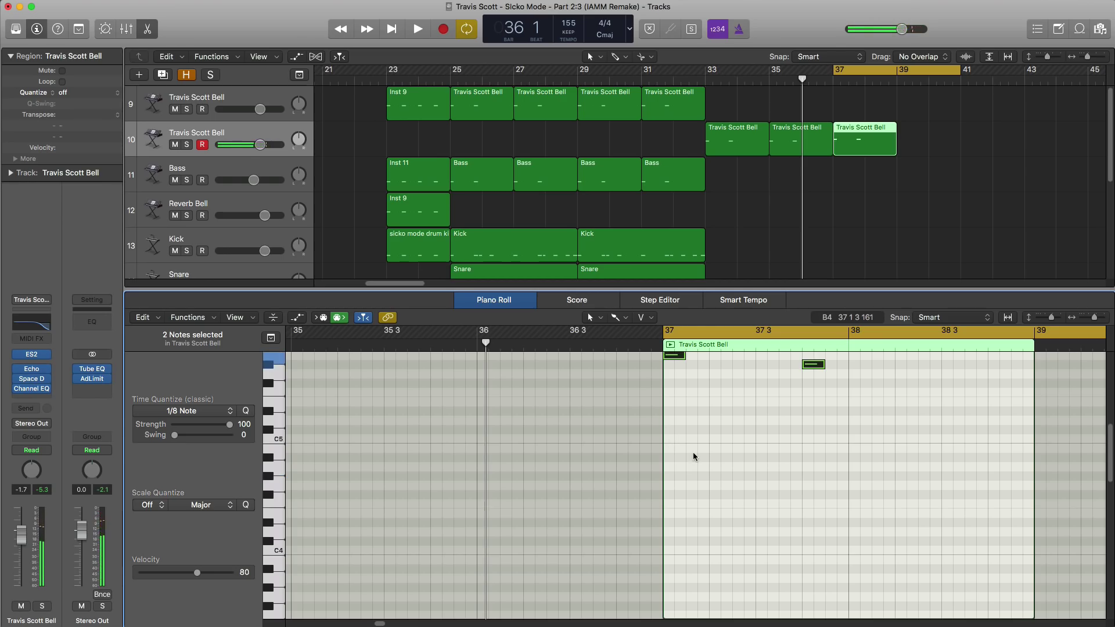
key(space)
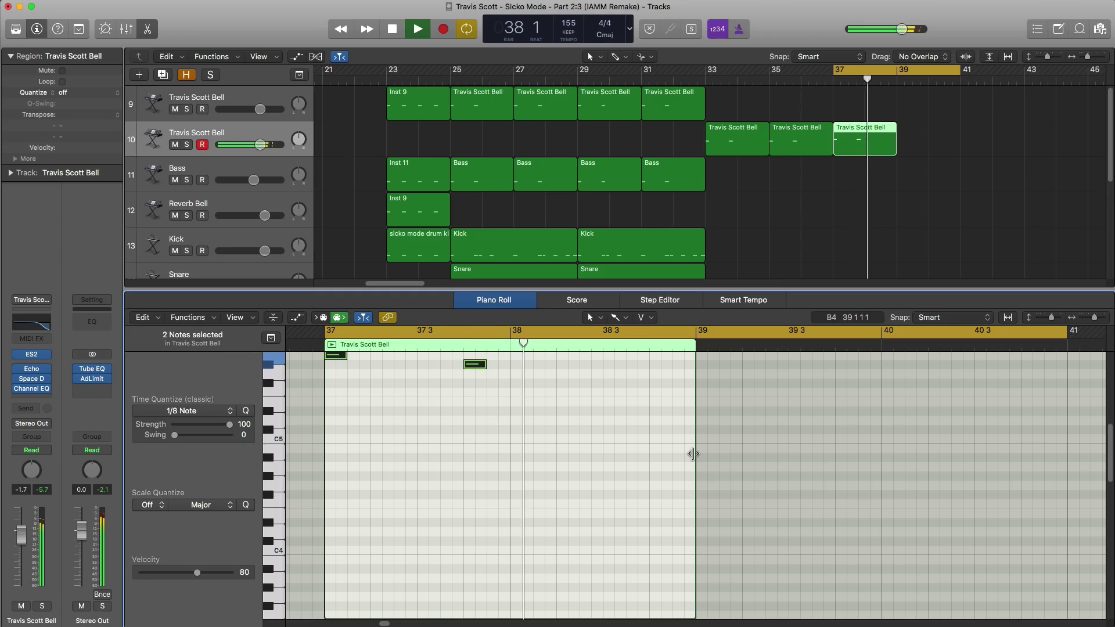
- Copy the octave-higher bell region from bar 37 to bar 39 and close the piano roll
drag(882, 150, 948, 149)
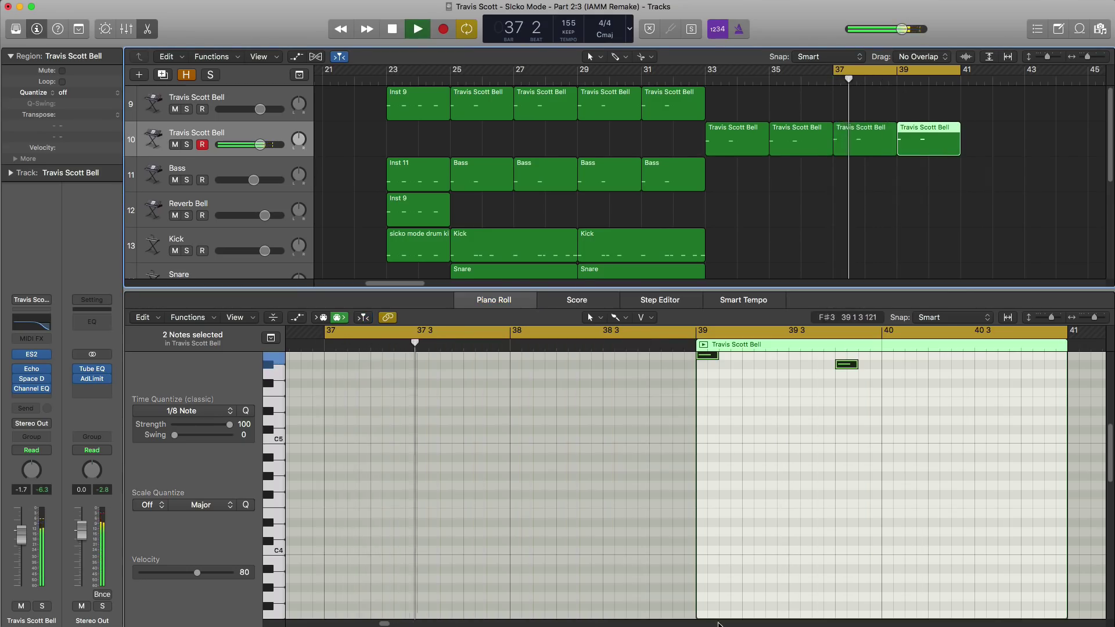
scroll(704, 540, up, 3)
key(e)
key(space)
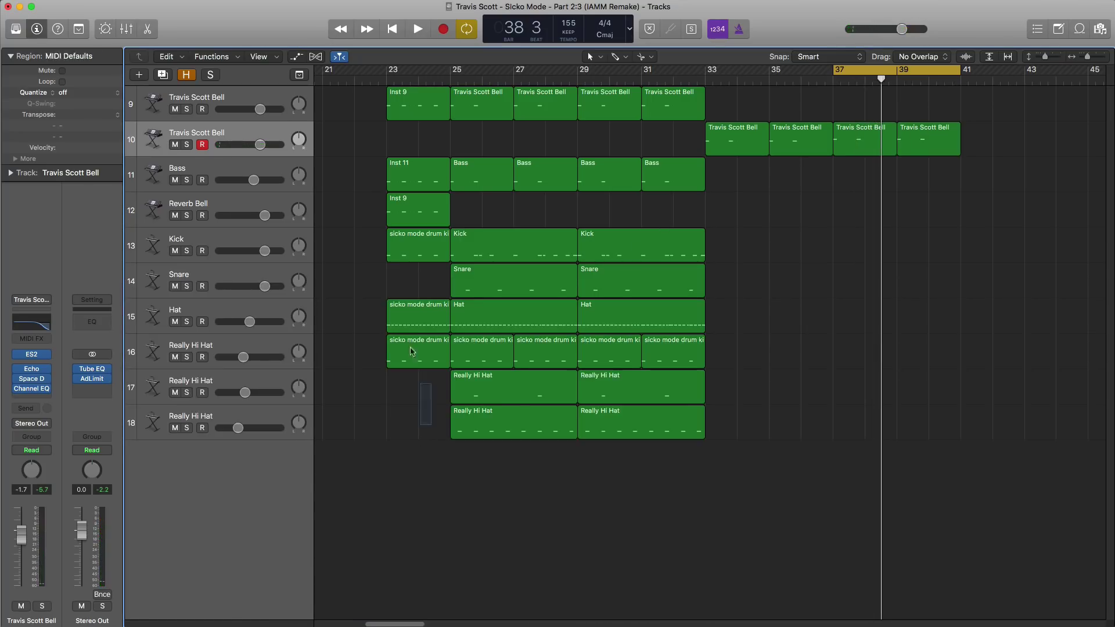
- Copy the two-bar intro regions from bar 23 to bar 41 and set the cycle range to bars 23 to 42
drag(410, 351, 978, 106)
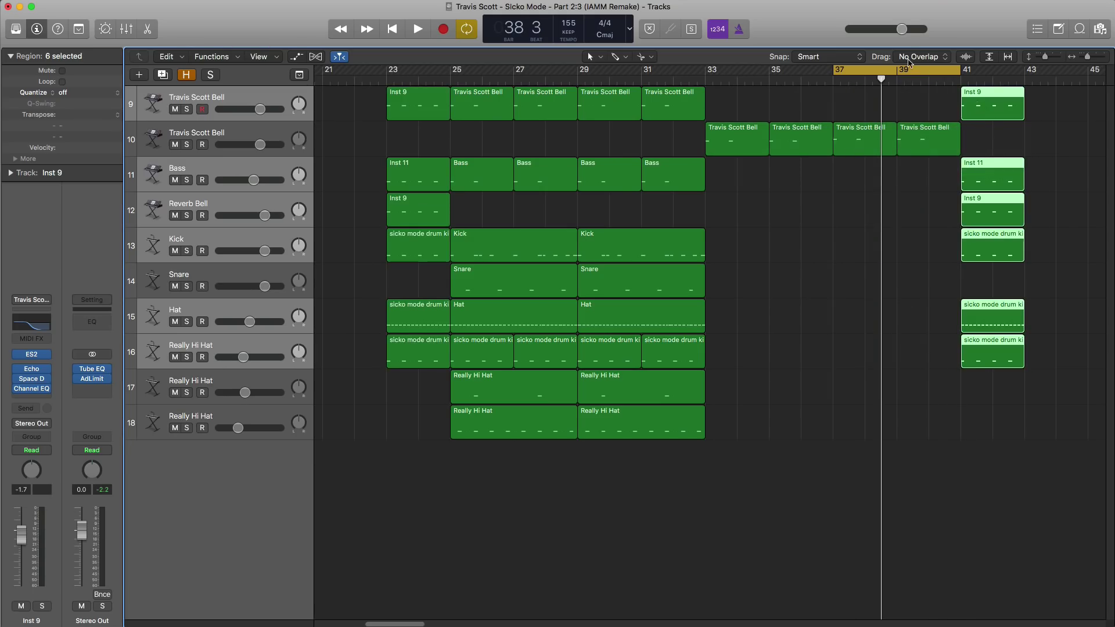
drag(404, 77, 1016, 71)
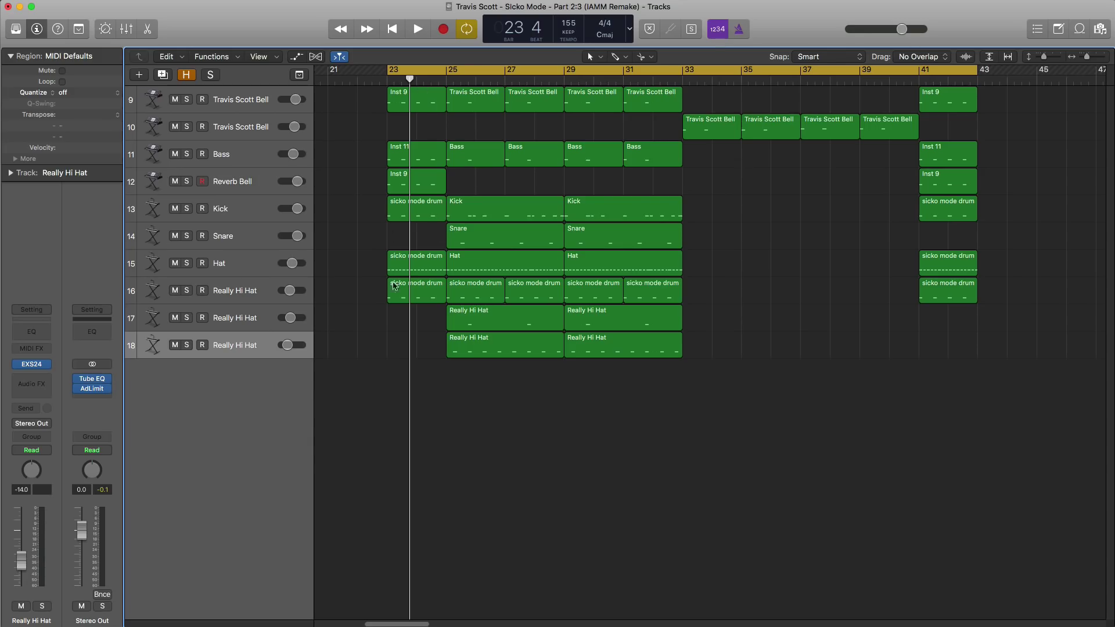
- Fill bars 23 and 24 of track 18 with a trimmed copy of the bar 25 Really Hi Hat region and play it
drag(515, 359, 391, 348)
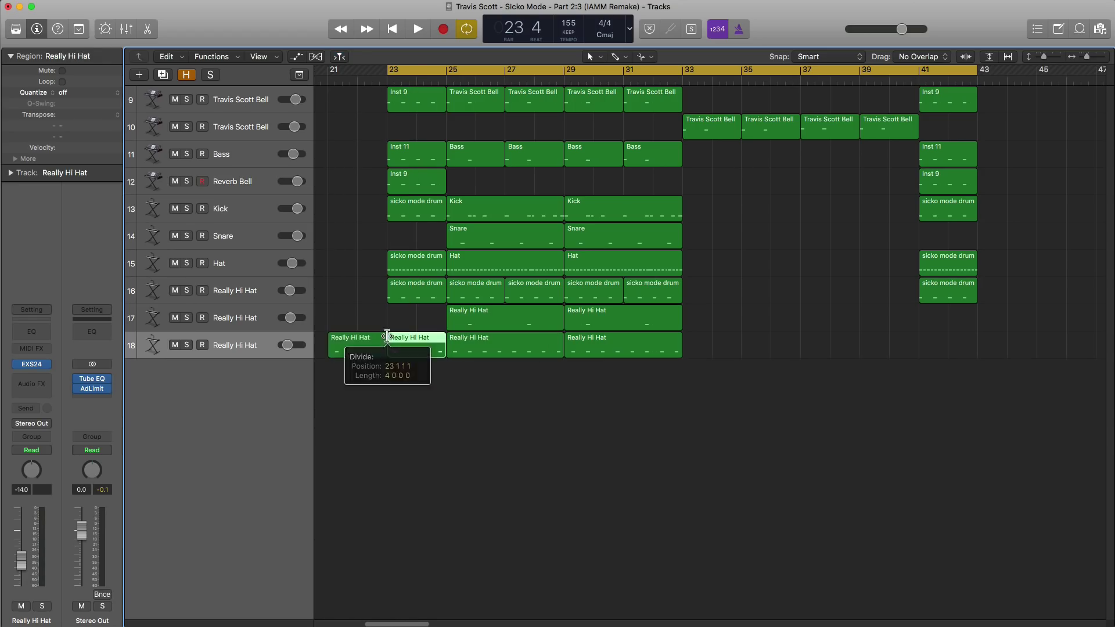
key(space)
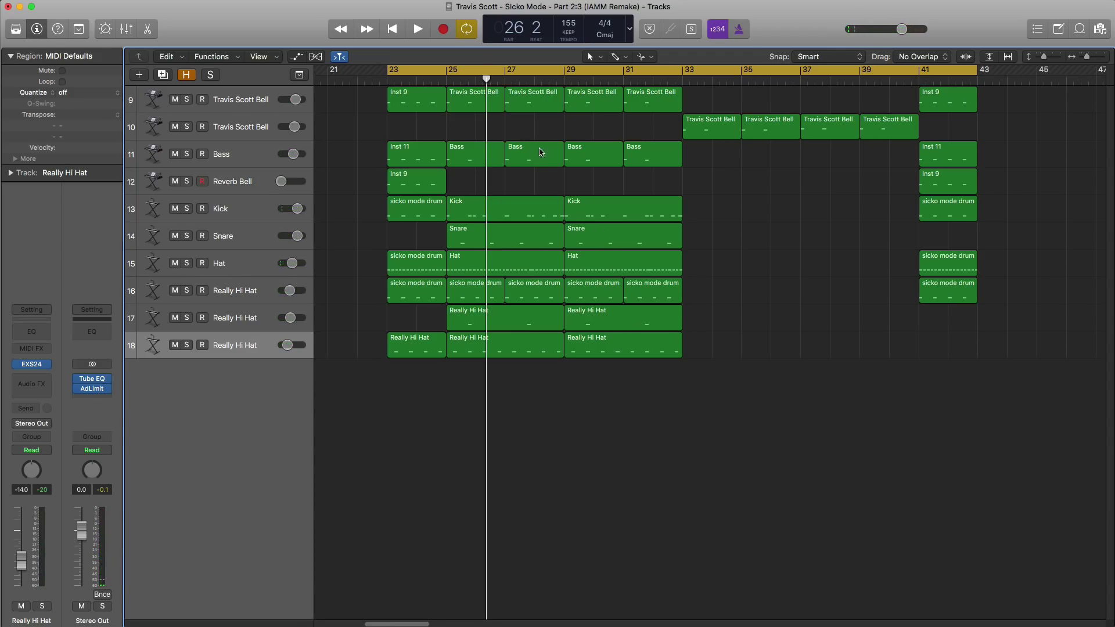
- Loop bars 27 to 28 and add a fourth note, G#1 on beat 4 of bar 28, to the bar 27 bass region
click(527, 70)
drag(508, 75, 562, 75)
key(space)
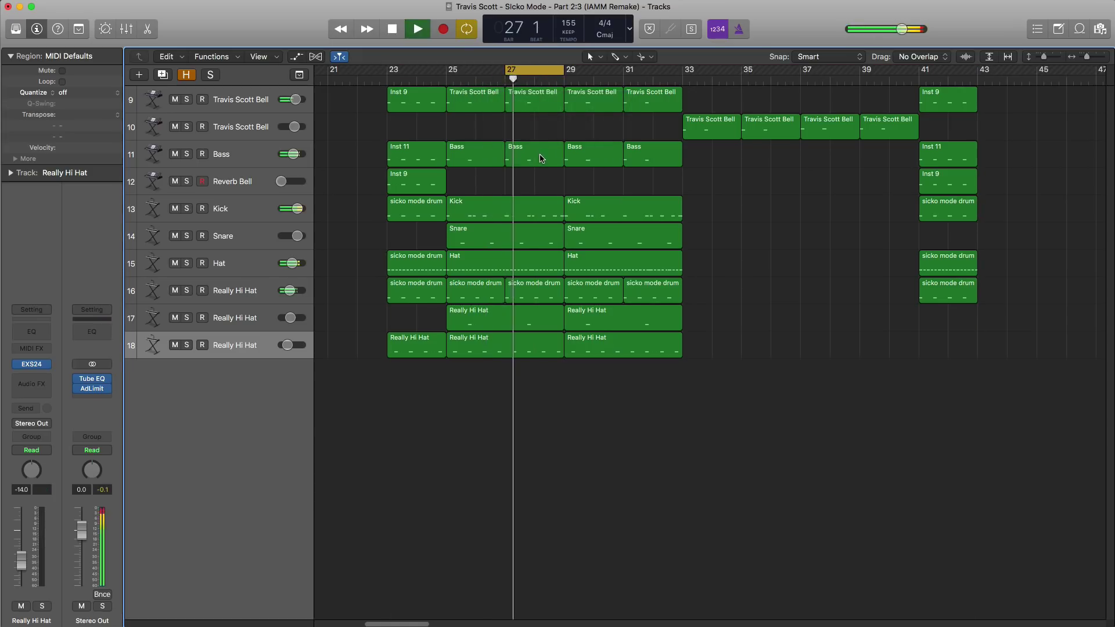
click(539, 158)
double_click(540, 158)
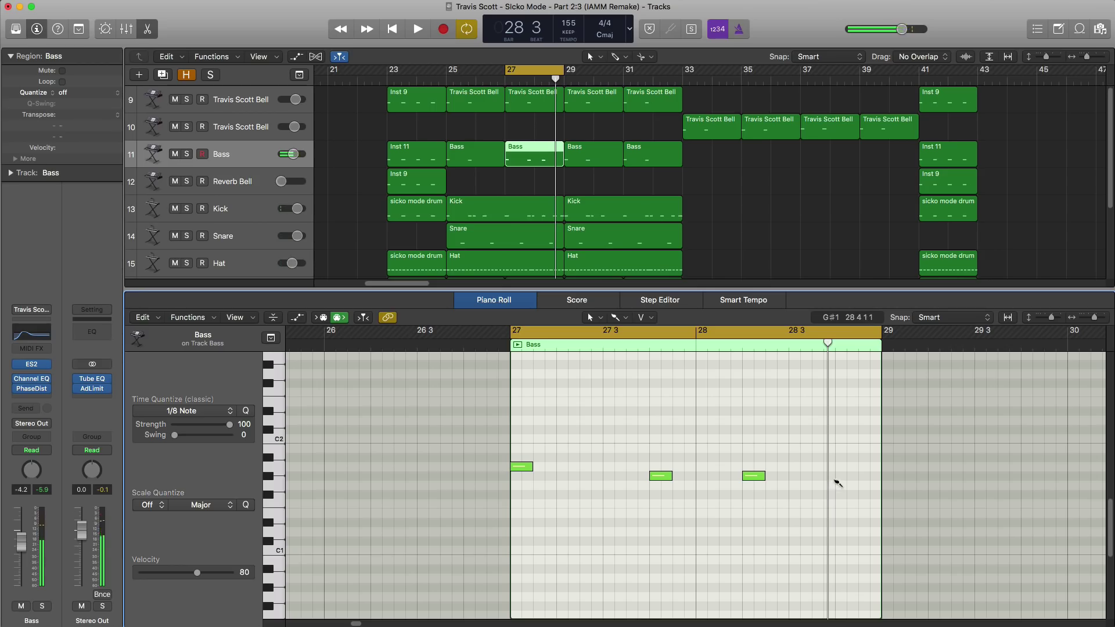
key(space)
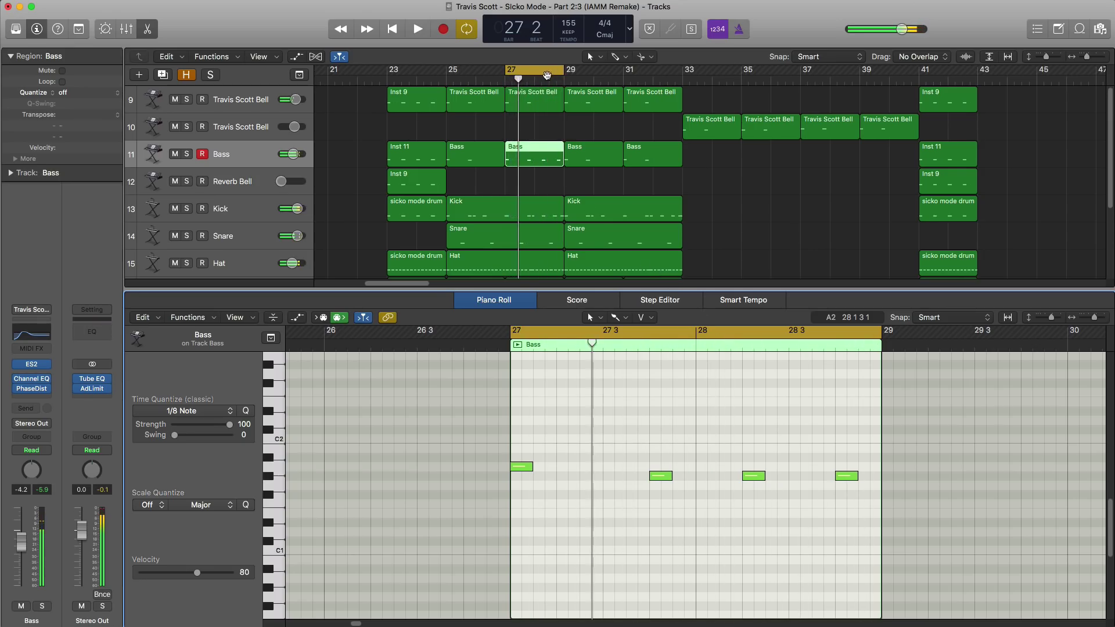
- Turn off cycling and replace the bass region at bar 31 with a copy of the bar 27 region
key(c)
key(space)
click(640, 158)
key(Delete)
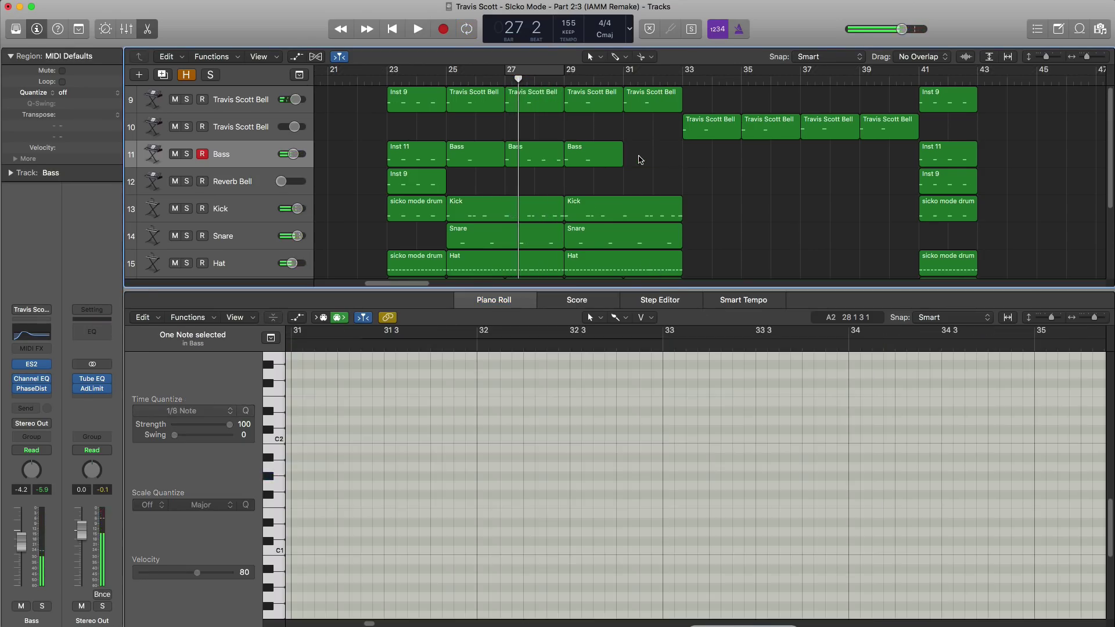
click(541, 158)
drag(541, 158, 649, 158)
- Close the piano roll and play the arrangement from bar 27 through the transition into bar 33
key(space)
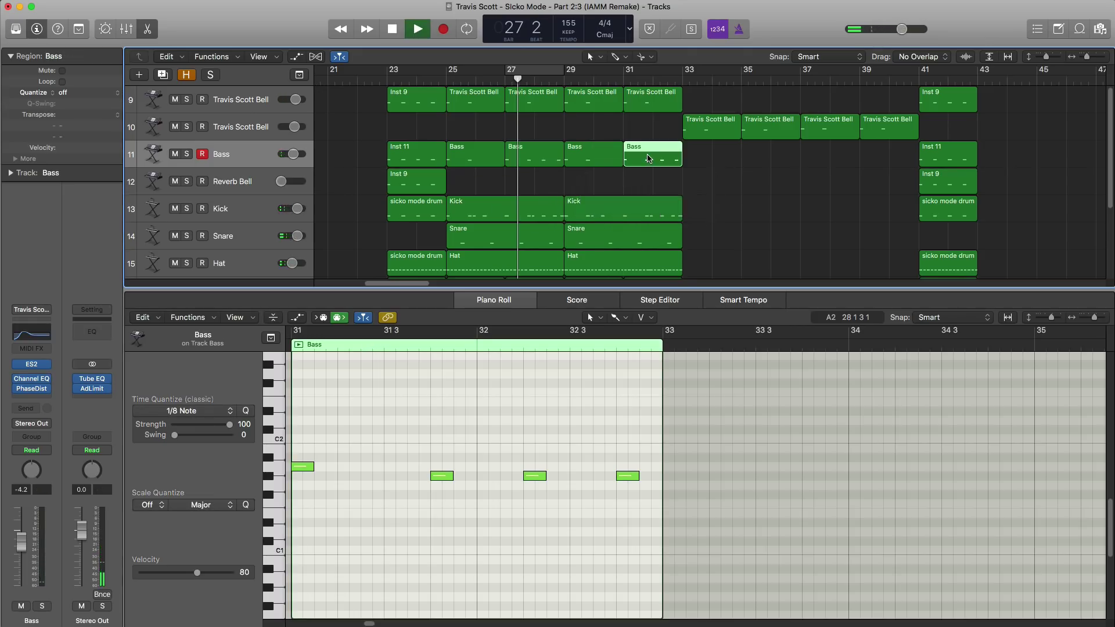
key(e)
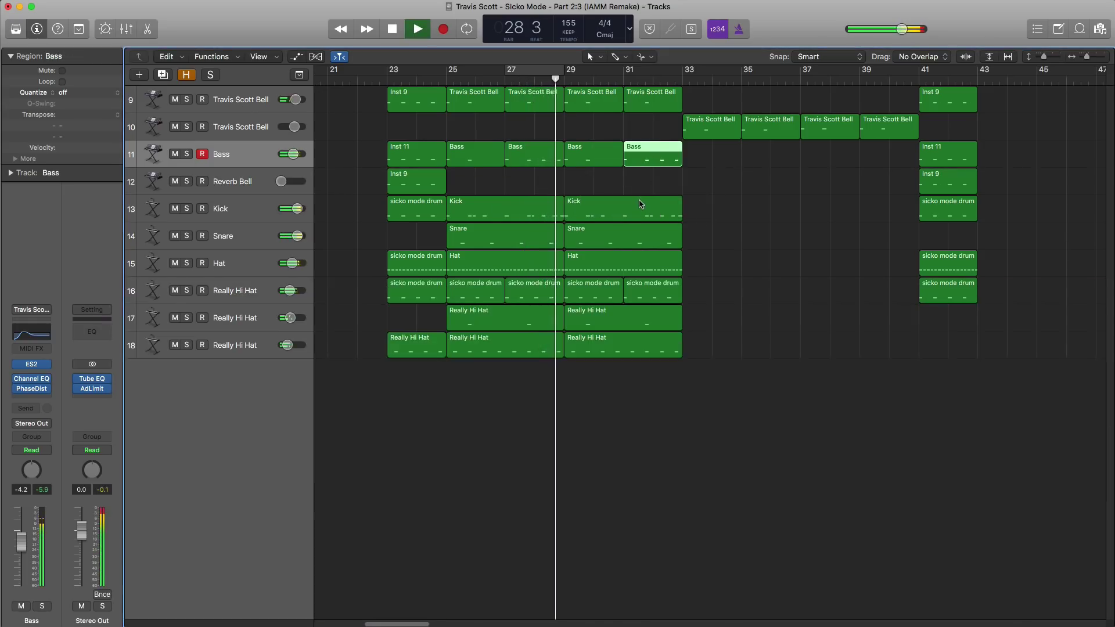
key(super+Left)
key(super+Right)
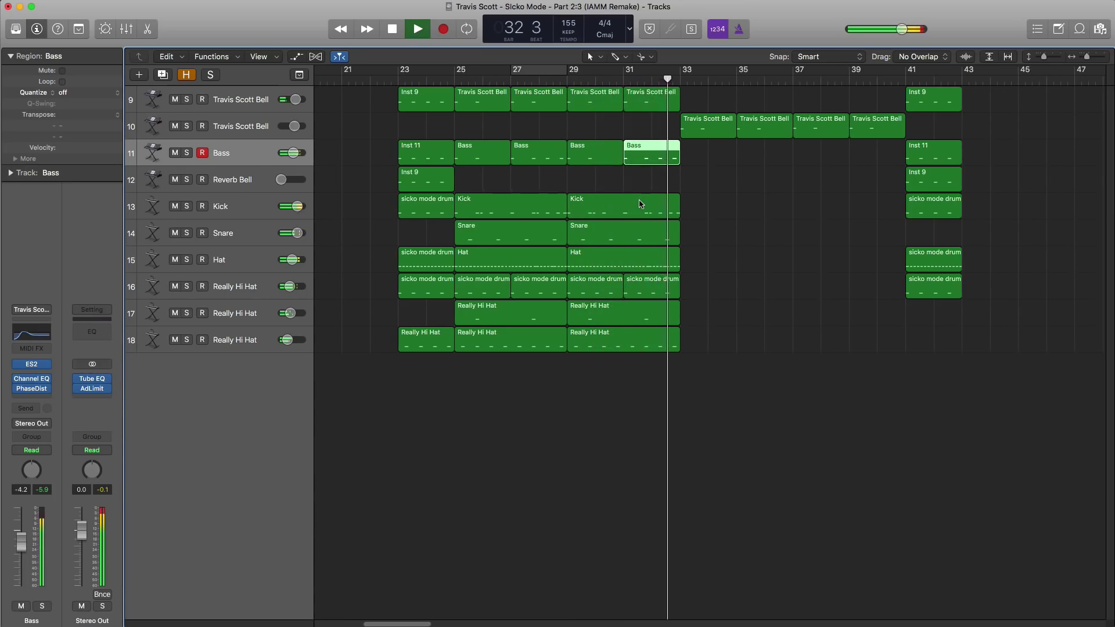
key(space)
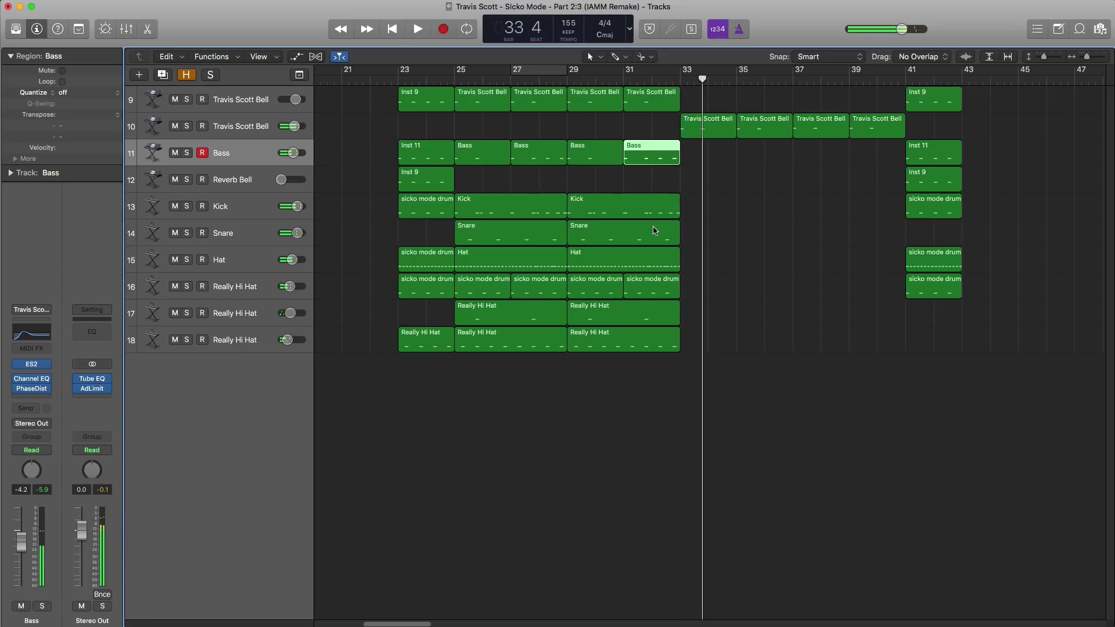
- Copy the two-bar Really Hi Hat region on track 18 from bar 23 to bar 41, then play bars 23 to 42 as a cycle
drag(426, 332, 930, 342)
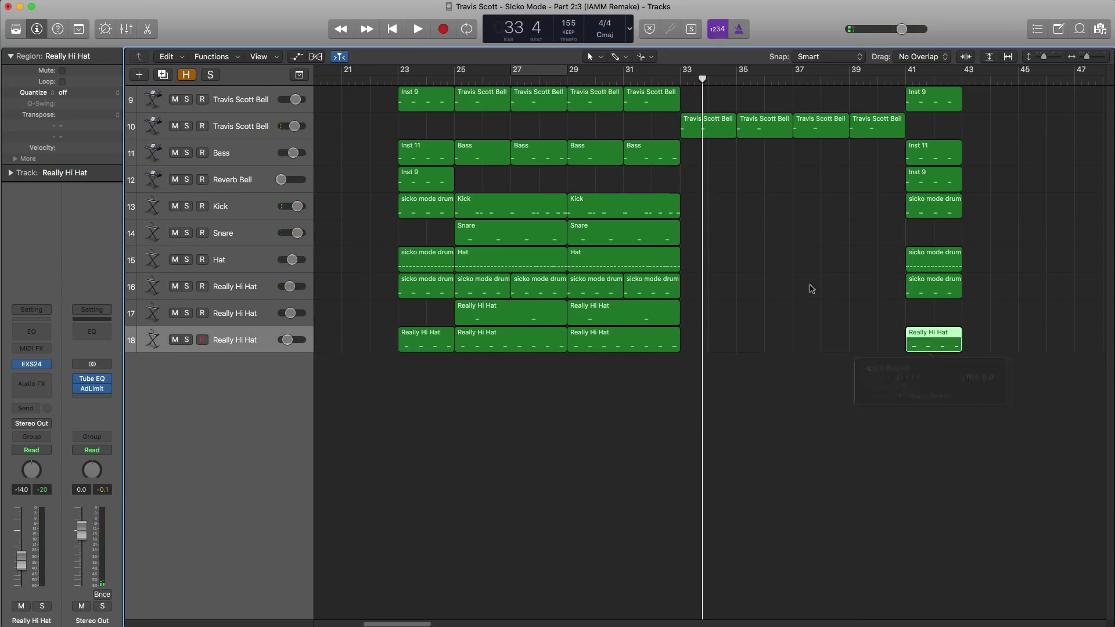
drag(406, 77, 963, 78)
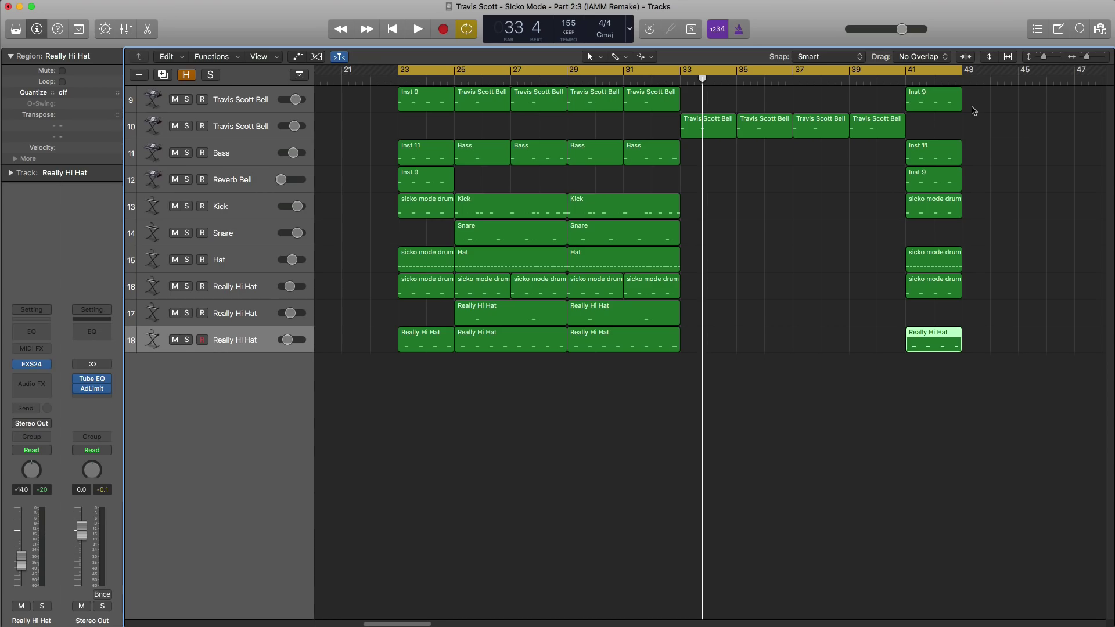
key(space)
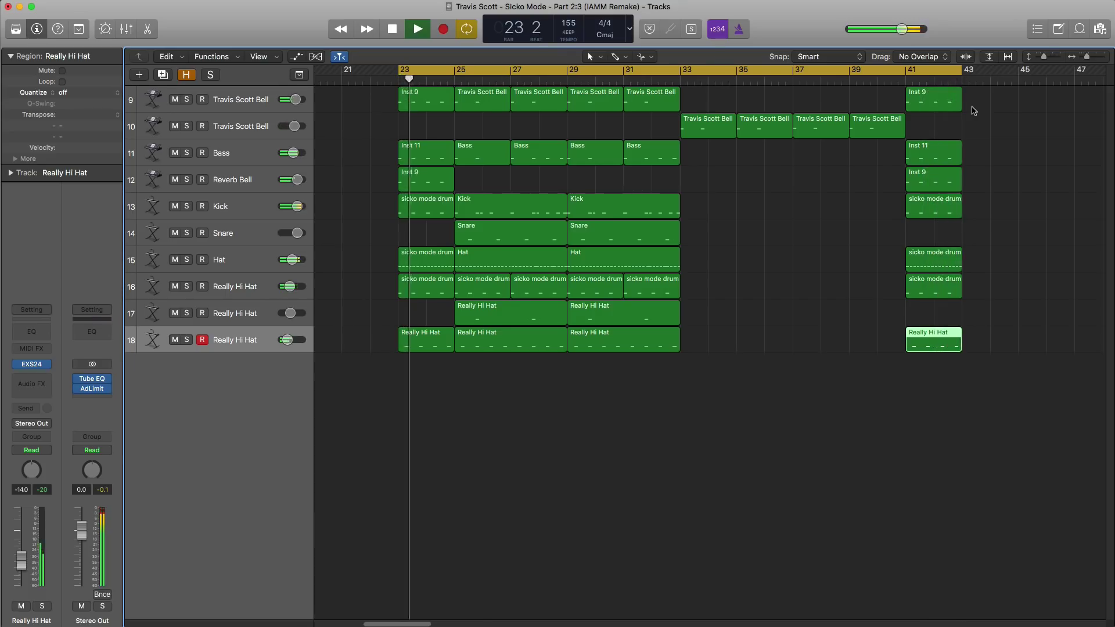
key(space)
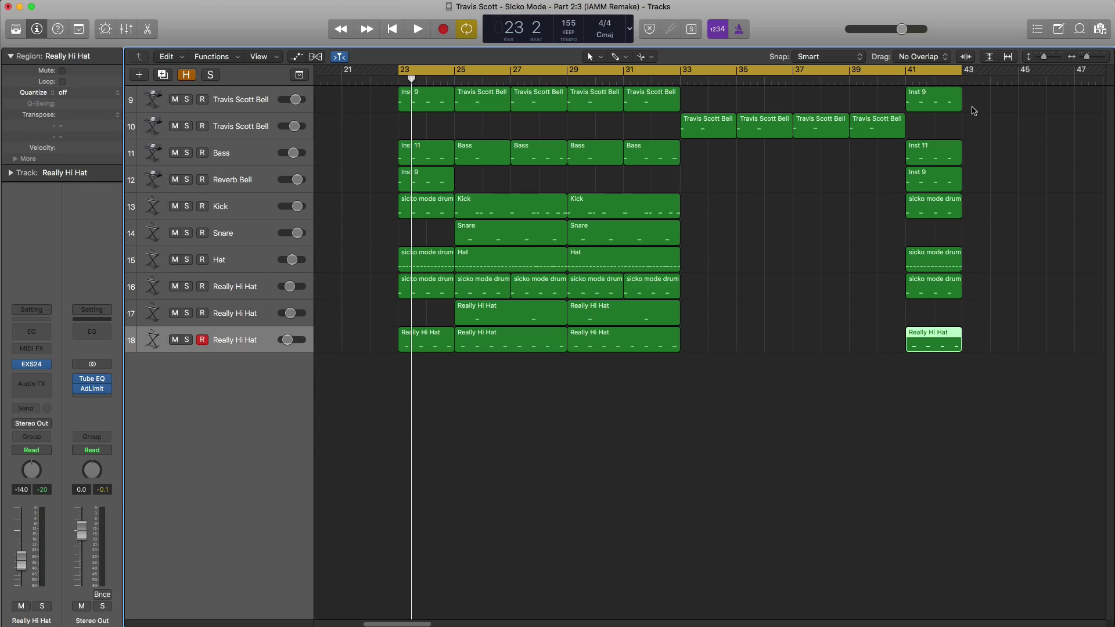
- Show the hidden tracks and fit the whole arrangement, from bar 1 to the end, in the view
key(h)
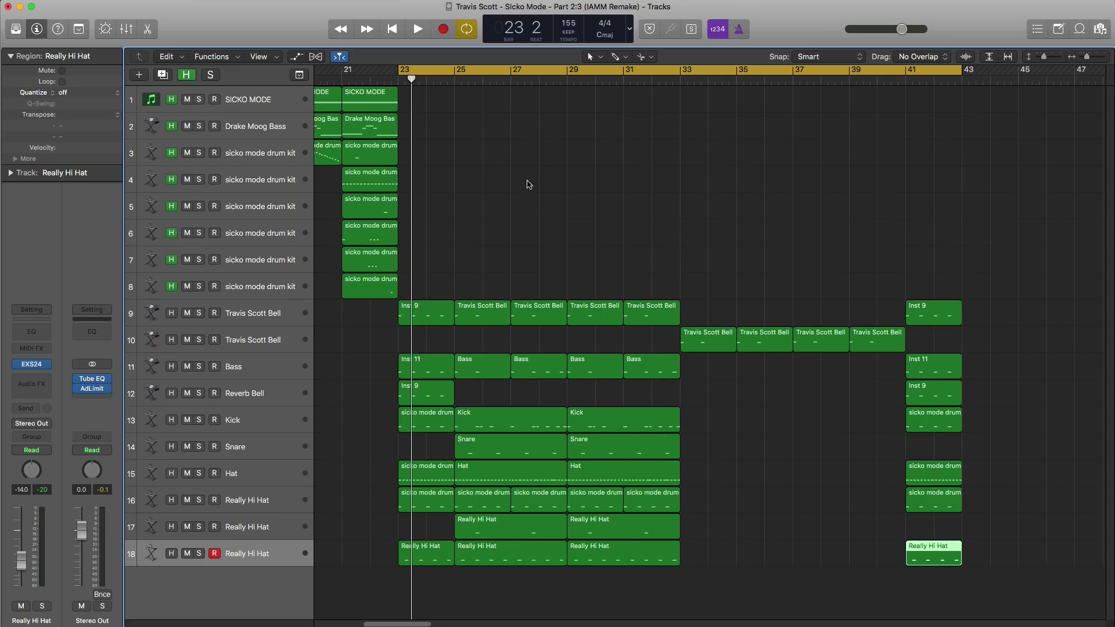
scroll(479, 174, left, 5)
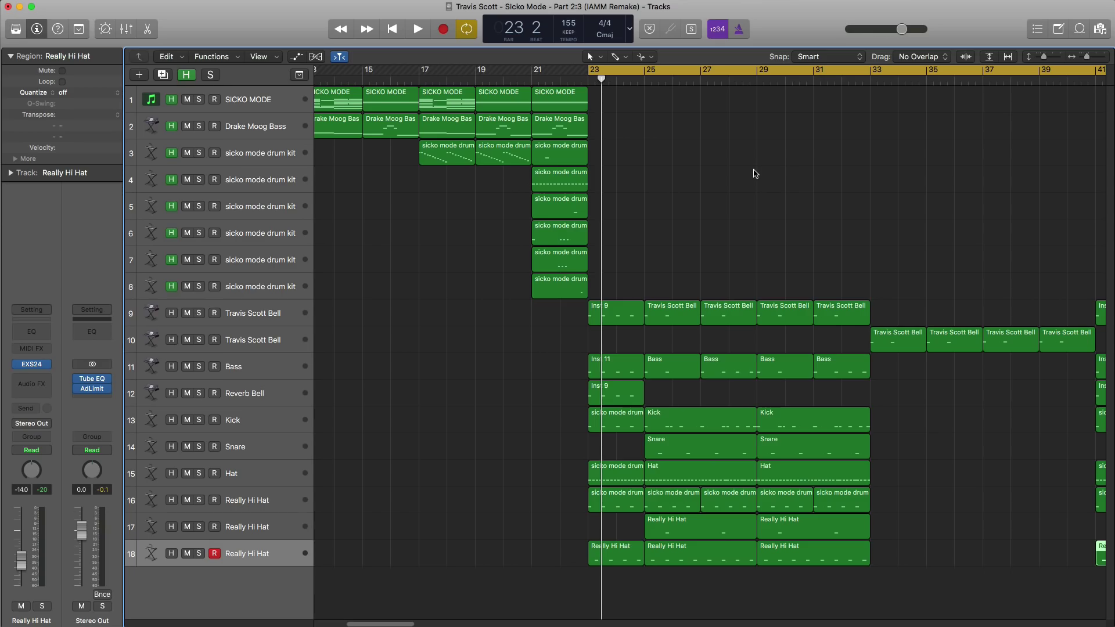
scroll(696, 203, right, 4)
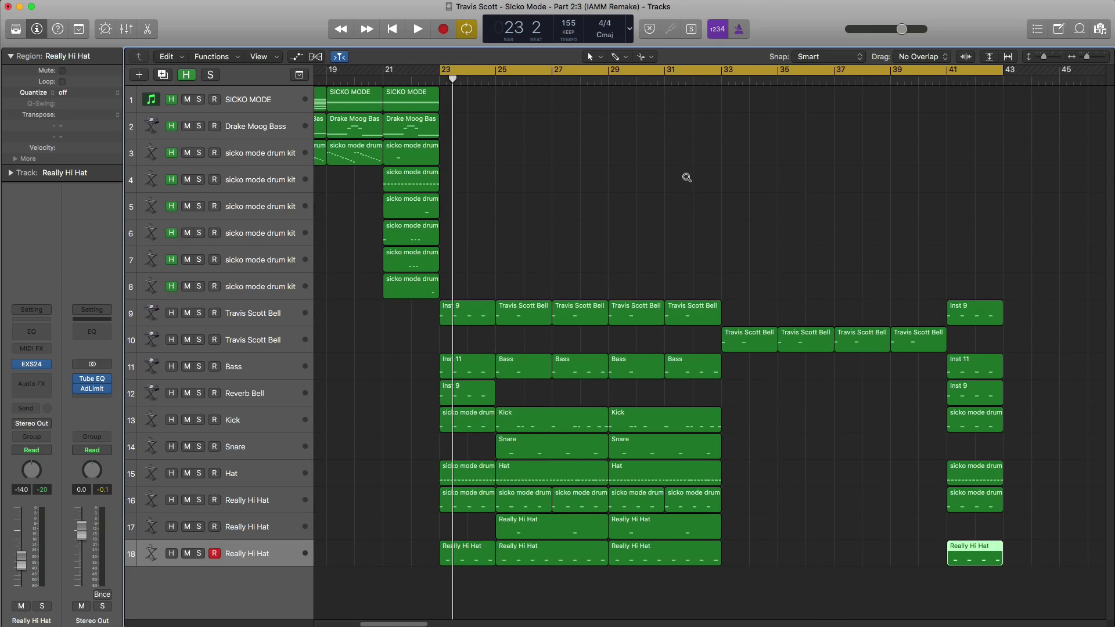
ctrl+alt+click(686, 177)
ctrl+alt+click(686, 177)
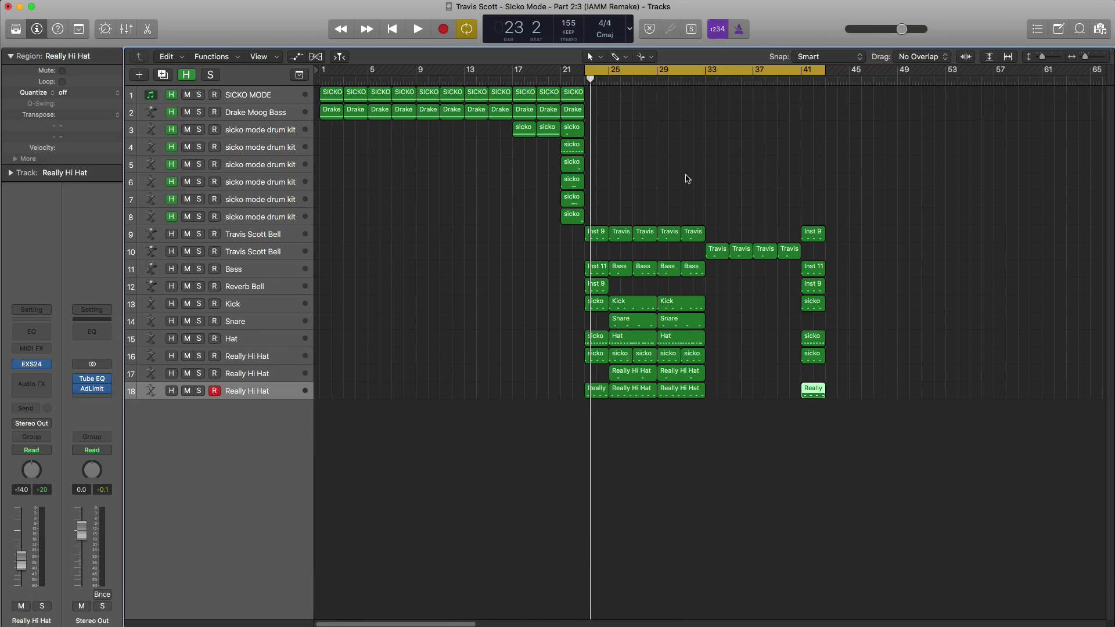